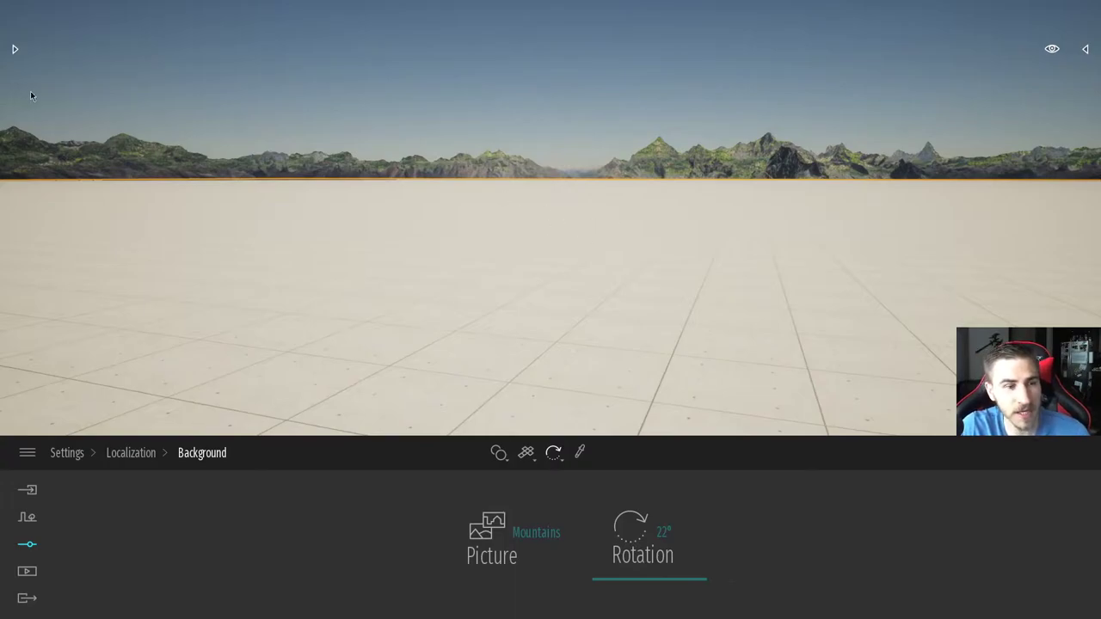
Step: Open the Rotating doors category among the door objects in the library
{"action": "left_click", "coordinate": [27, 489]}
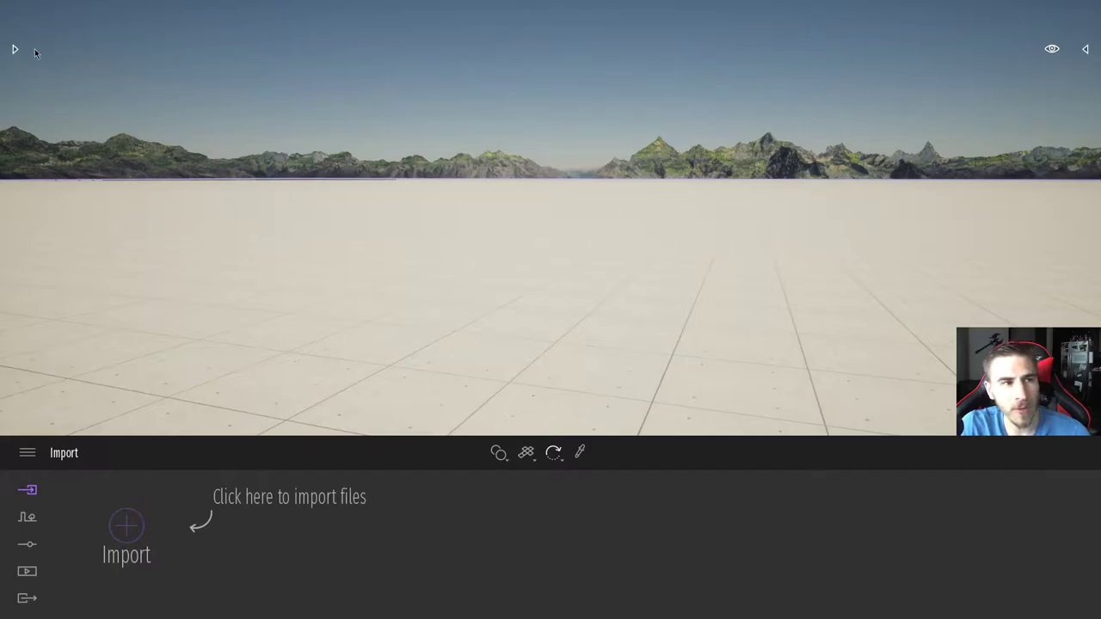
{"action": "left_click", "coordinate": [13, 51]}
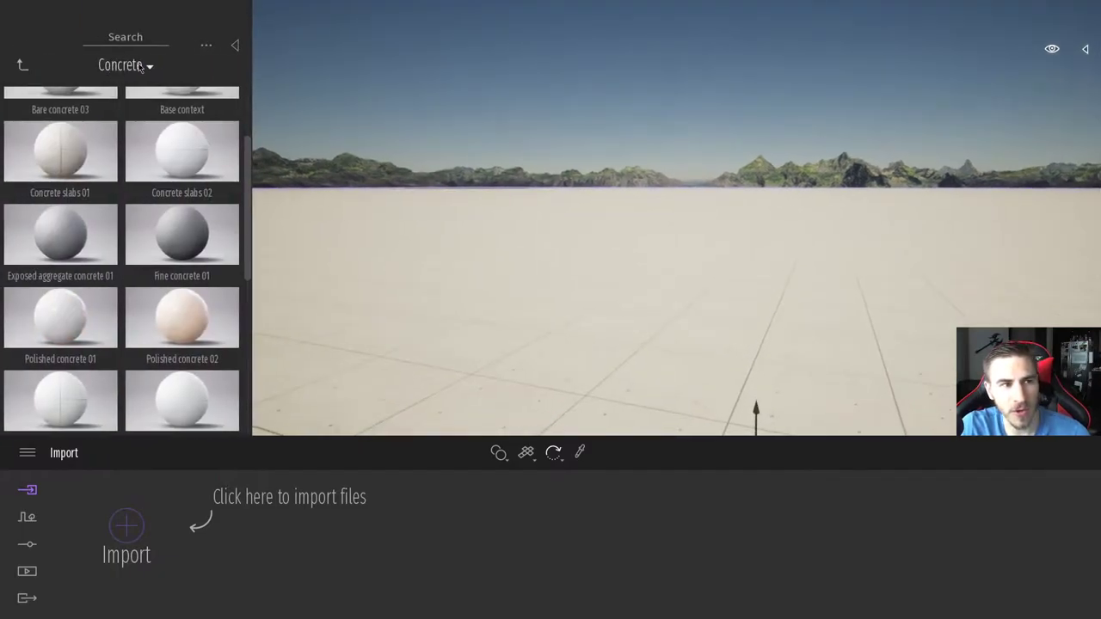
{"action": "left_click", "coordinate": [16, 67]}
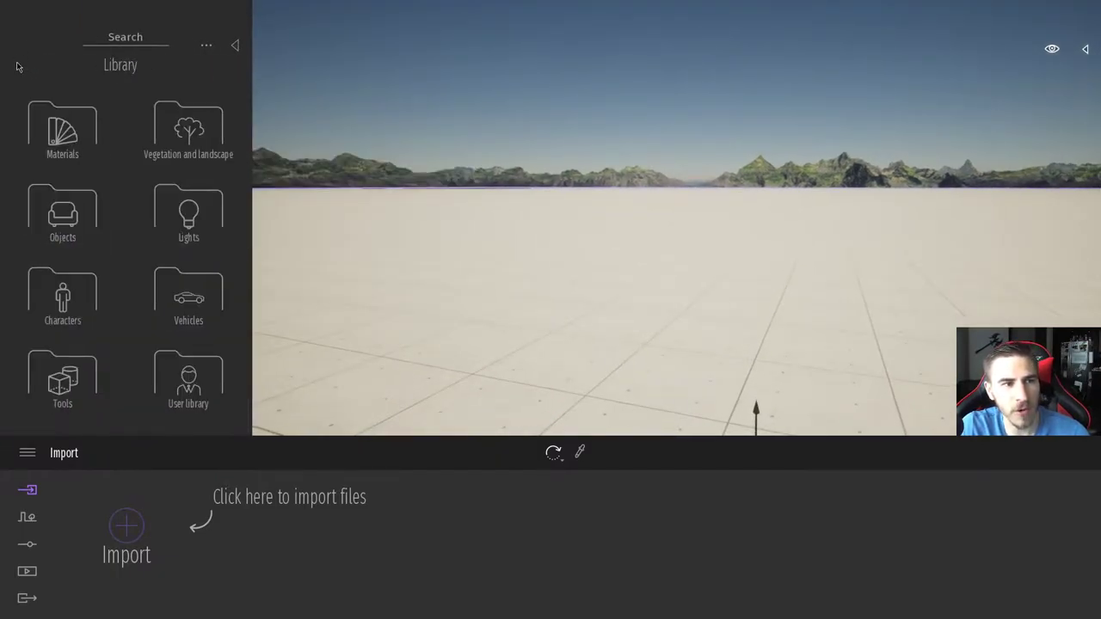
{"action": "left_click", "coordinate": [85, 220]}
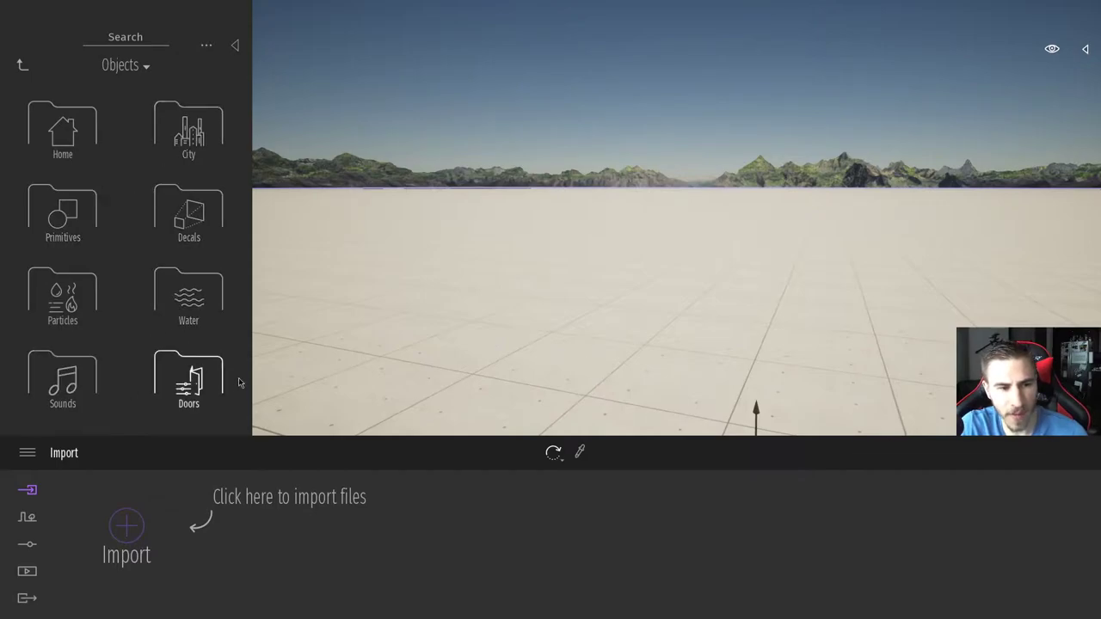
{"action": "left_click", "coordinate": [196, 389]}
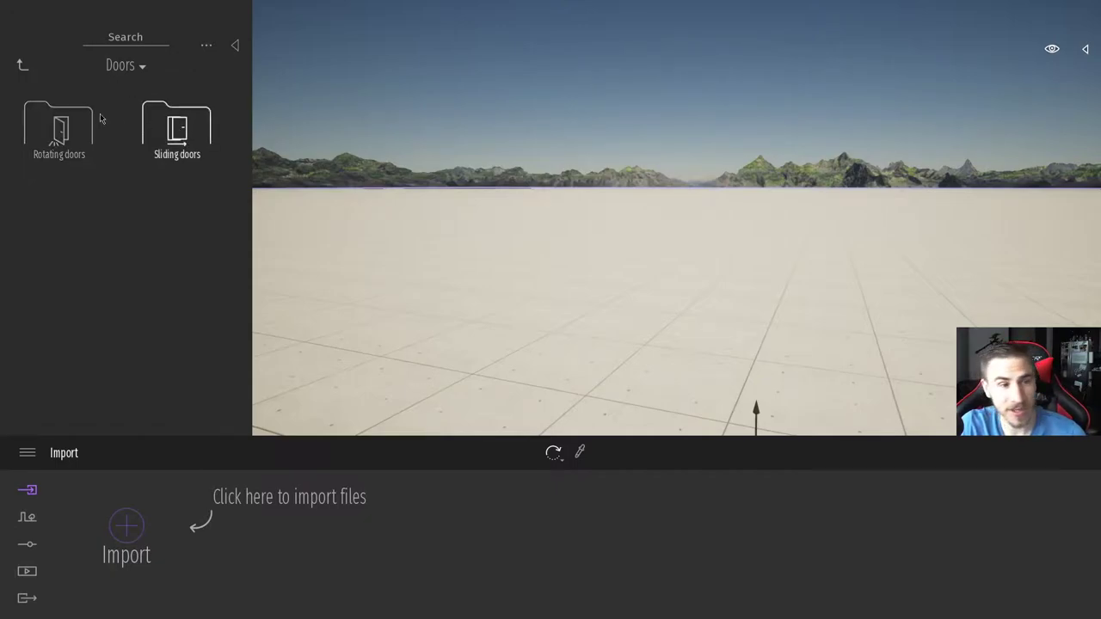
{"action": "left_click", "coordinate": [58, 133]}
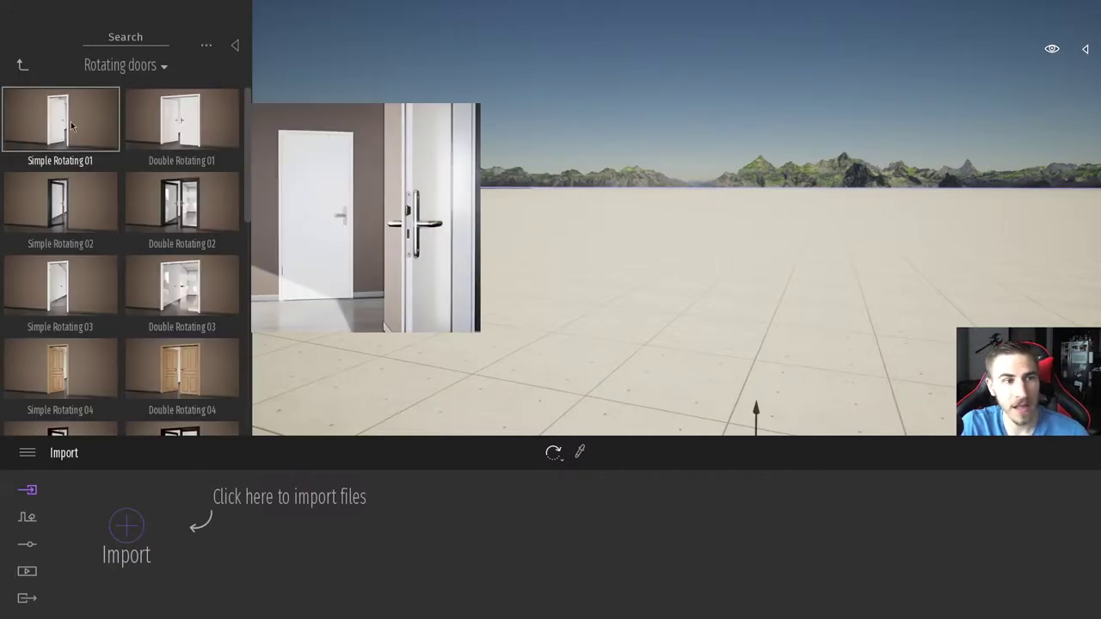
Step: Browse the simple and double rotating door models and compare their previews
{"action": "scroll", "coordinate": [143, 152], "scroll_direction": "down", "scroll_amount": 3}
{"action": "scroll", "coordinate": [91, 258], "scroll_direction": "down", "scroll_amount": 10}
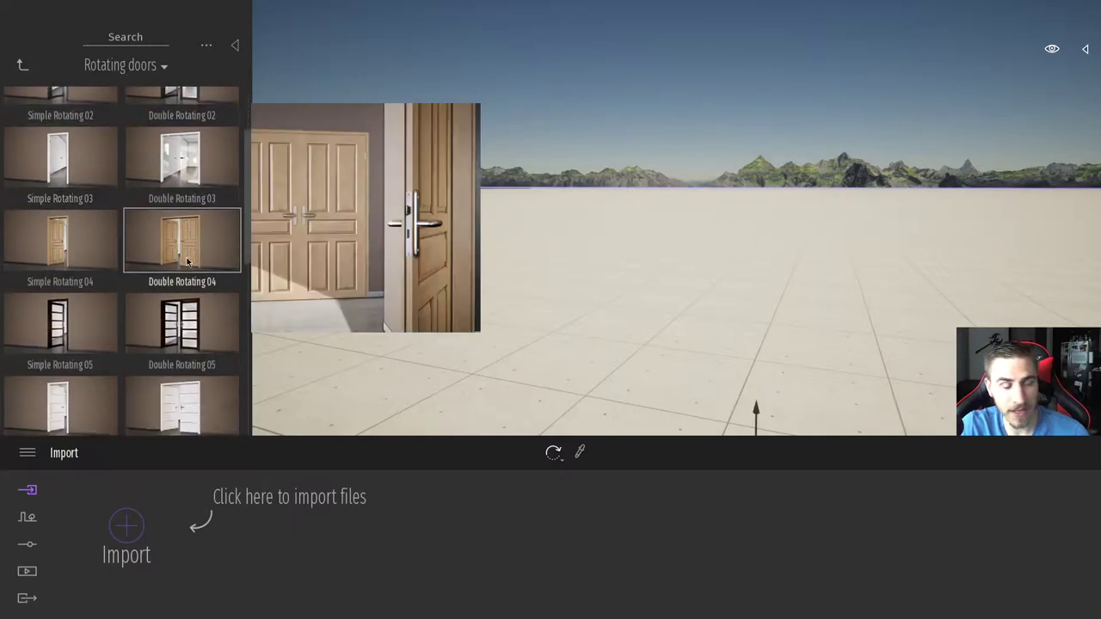
{"action": "scroll", "coordinate": [102, 312], "scroll_direction": "down", "scroll_amount": 3}
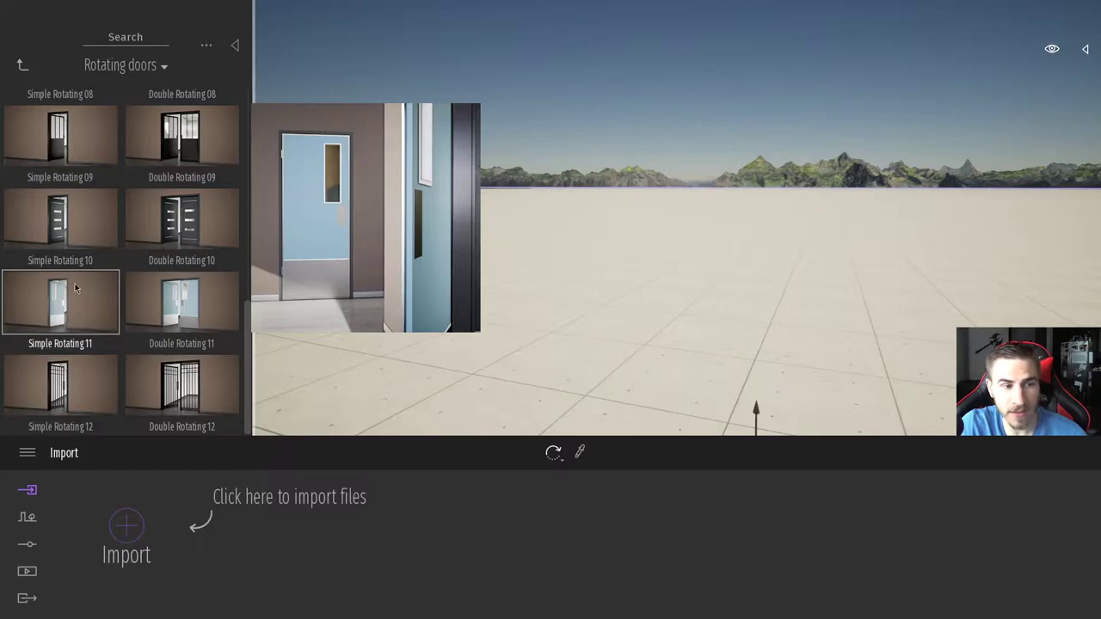
{"action": "scroll", "coordinate": [95, 276], "scroll_direction": "up", "scroll_amount": 4}
{"action": "scroll", "coordinate": [107, 249], "scroll_direction": "up", "scroll_amount": 1}
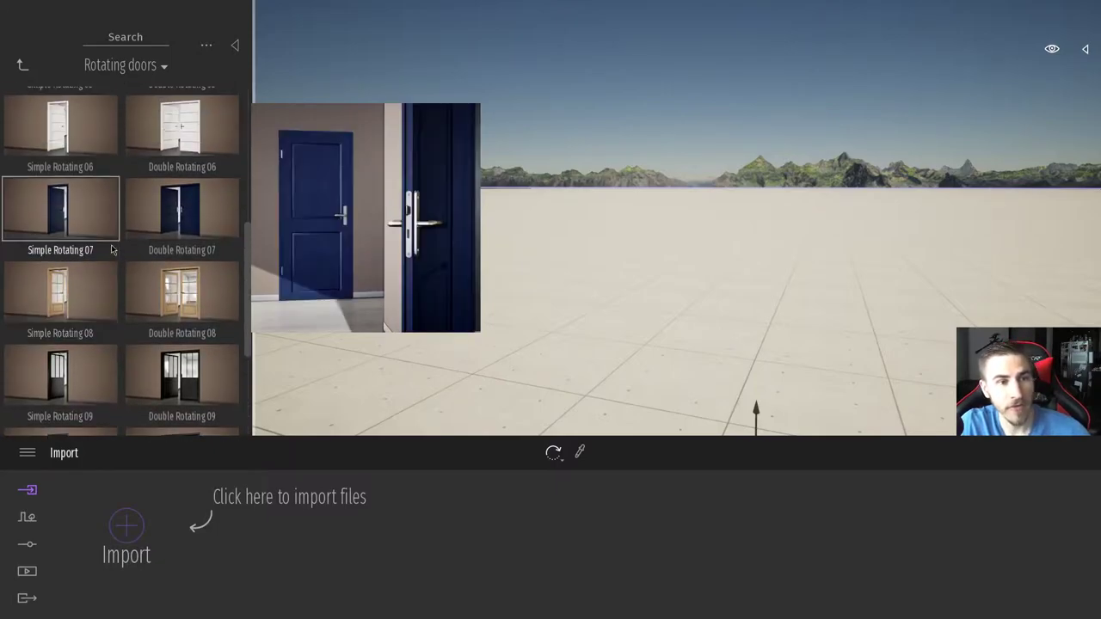
{"action": "scroll", "coordinate": [107, 248], "scroll_direction": "up", "scroll_amount": 10}
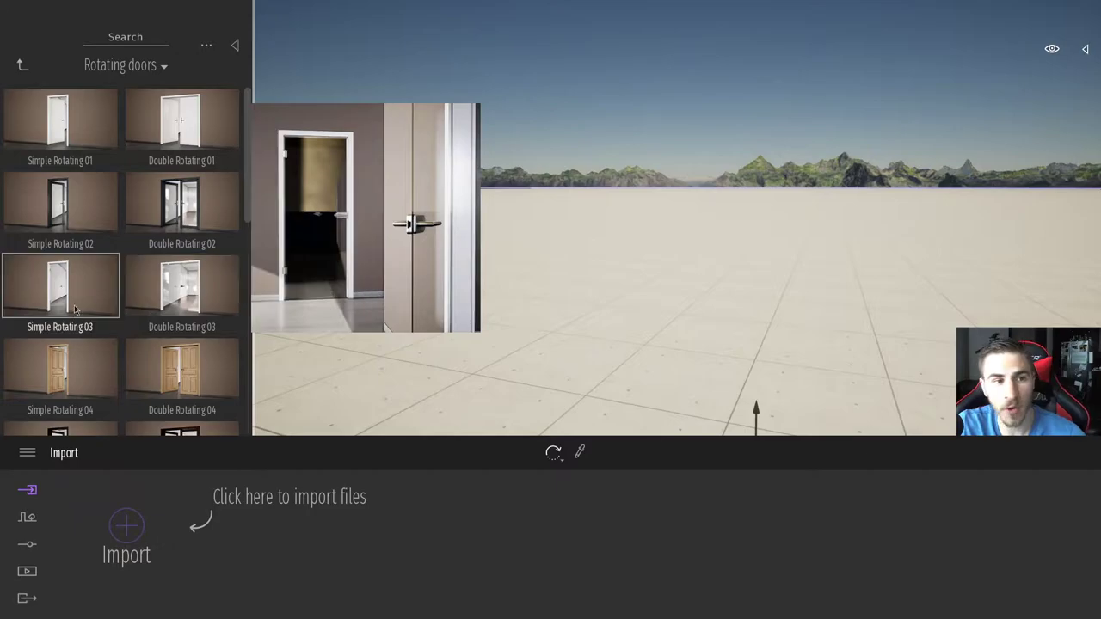
{"action": "scroll", "coordinate": [127, 189], "scroll_direction": "down", "scroll_amount": 1}
{"action": "scroll", "coordinate": [127, 189], "scroll_direction": "down", "scroll_amount": 1}
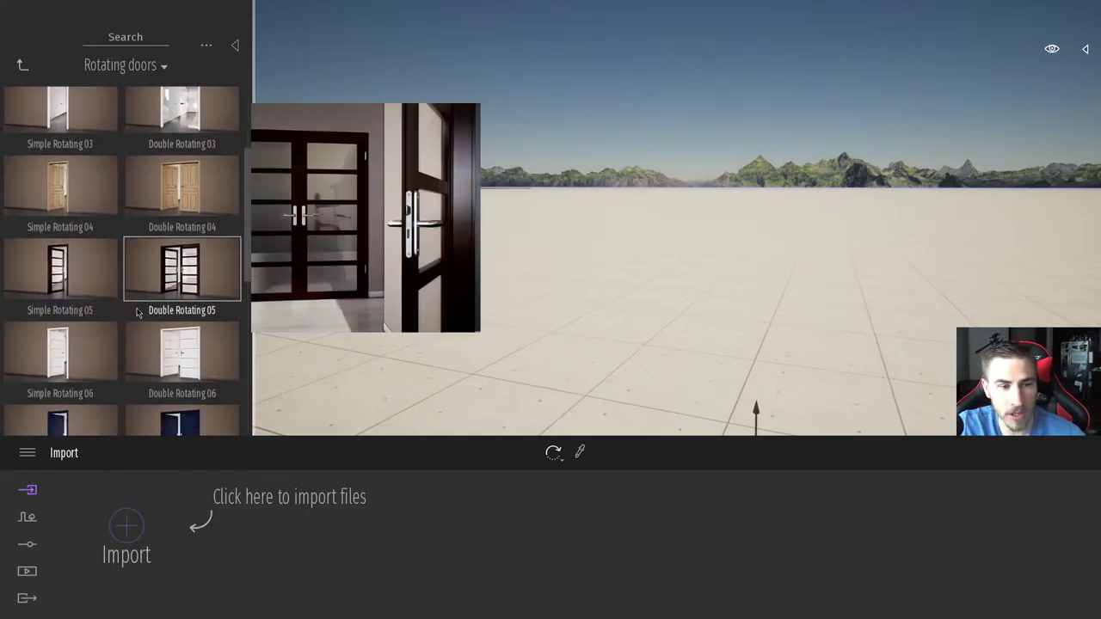
Step: Place the Simple Rotating 05 door on the ground of the scene and bring it into close view
{"action": "left_click_drag", "start_coordinate": [86, 273], "coordinate": [571, 273]}
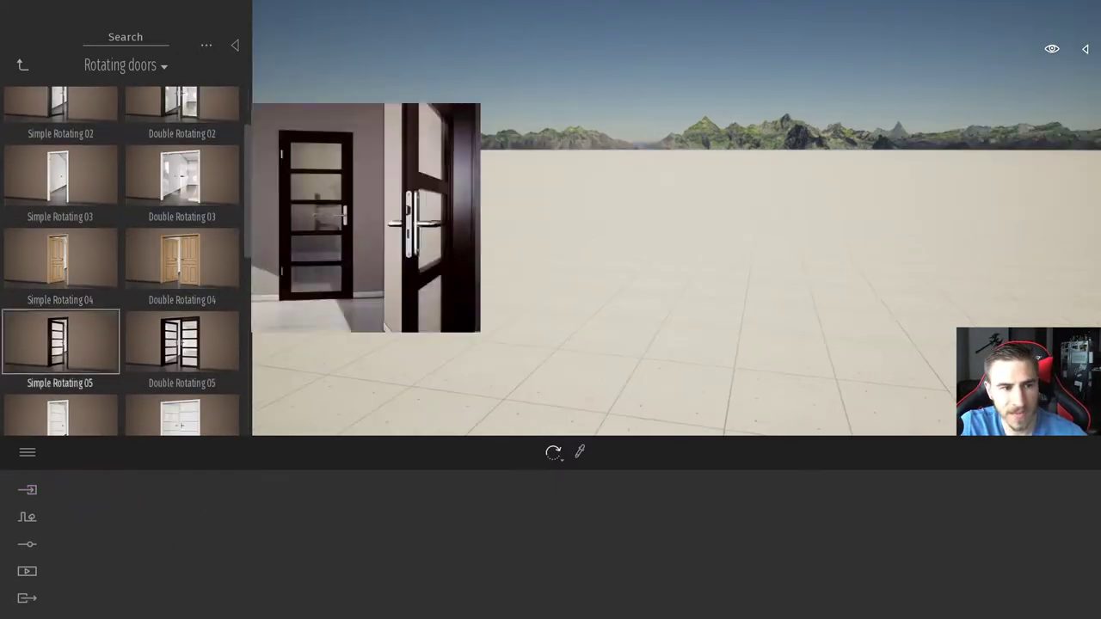
{"action": "left_click_drag", "start_coordinate": [36, 349], "coordinate": [613, 341]}
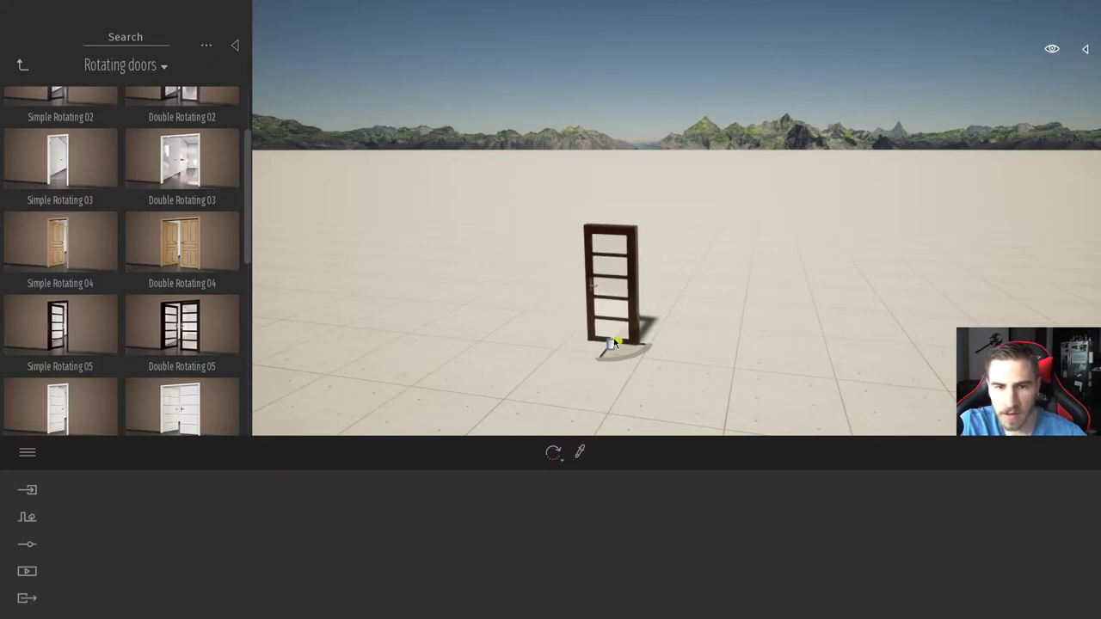
{"action": "key", "text": "w"}
{"action": "mouse_move", "coordinate": [555, 355]}
{"action": "right_mouse_down"}
{"action": "mouse_move", "coordinate": [482, 399]}
{"action": "mouse_move", "coordinate": [484, 342]}
{"action": "mouse_move", "coordinate": [557, 356]}
{"action": "right_mouse_up"}
{"action": "key", "text": "s"}
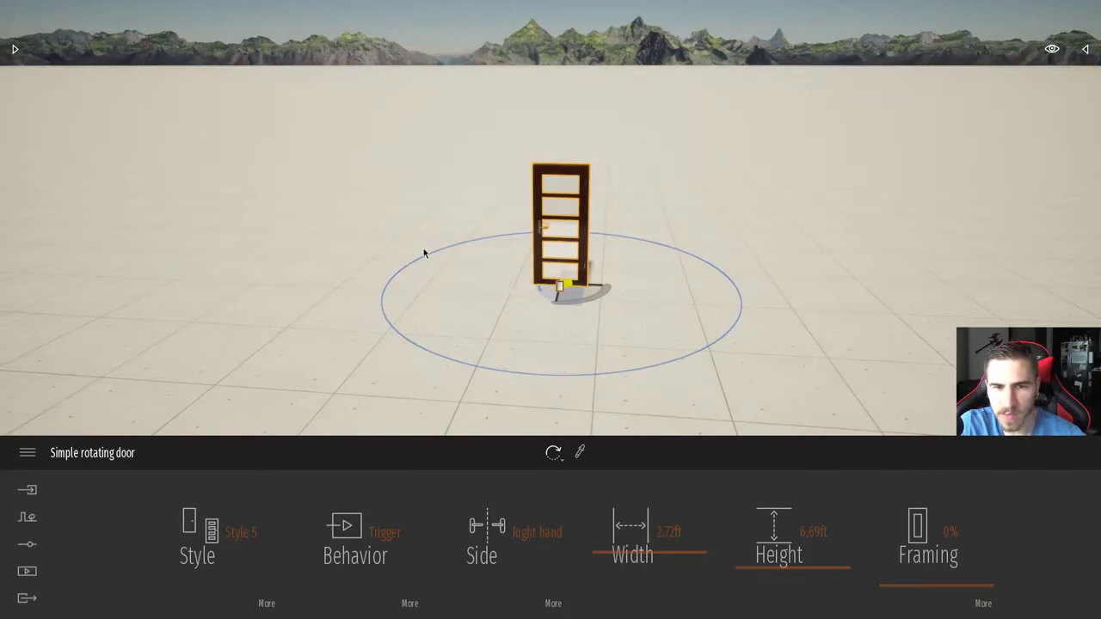
{"action": "right_click_drag", "start_coordinate": [615, 378], "coordinate": [609, 375]}
{"action": "key", "text": "w"}
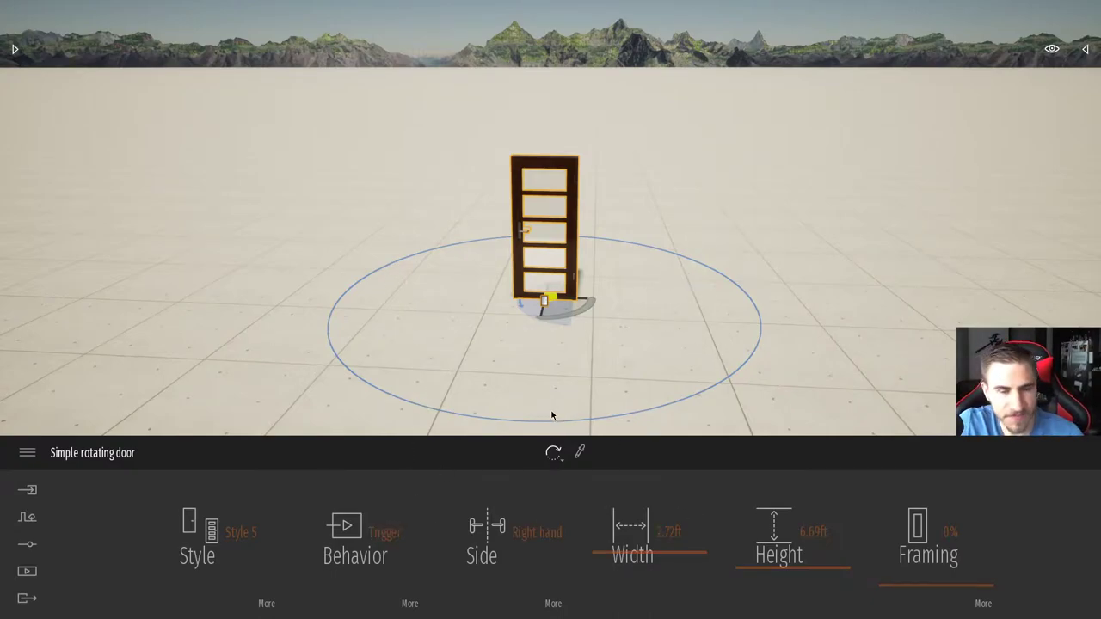
Step: Examine the placed door's style choices and compare them with the rotating doors in the library
{"action": "left_click", "coordinate": [246, 538]}
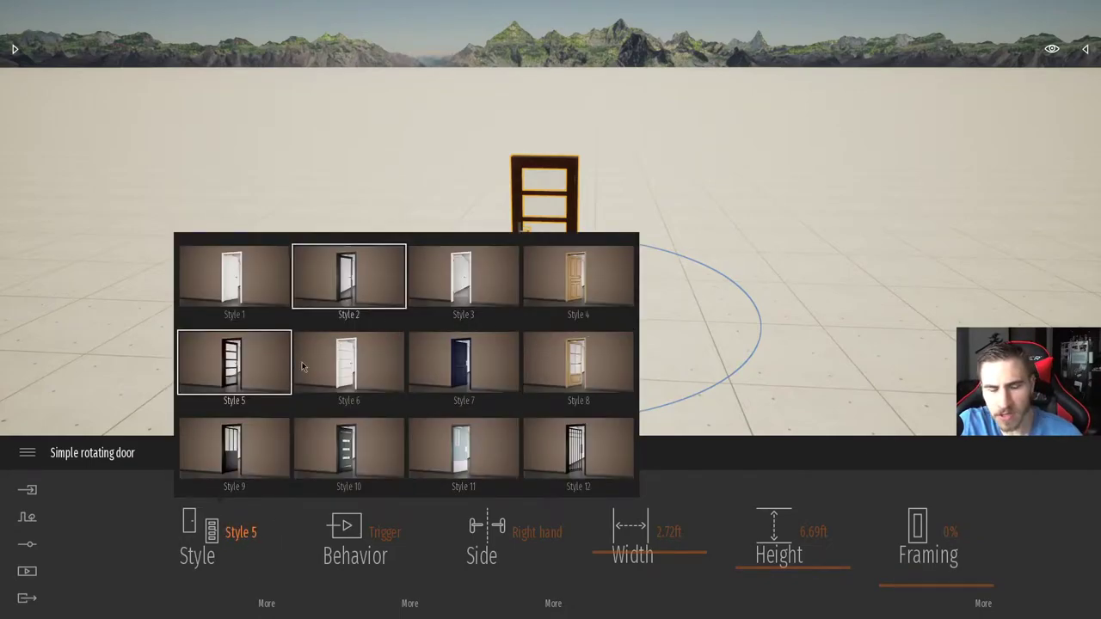
{"action": "left_click", "coordinate": [378, 218]}
{"action": "left_click", "coordinate": [15, 49]}
{"action": "scroll", "coordinate": [95, 258], "scroll_direction": "down", "scroll_amount": 5}
{"action": "scroll", "coordinate": [121, 328], "scroll_direction": "down", "scroll_amount": 5}
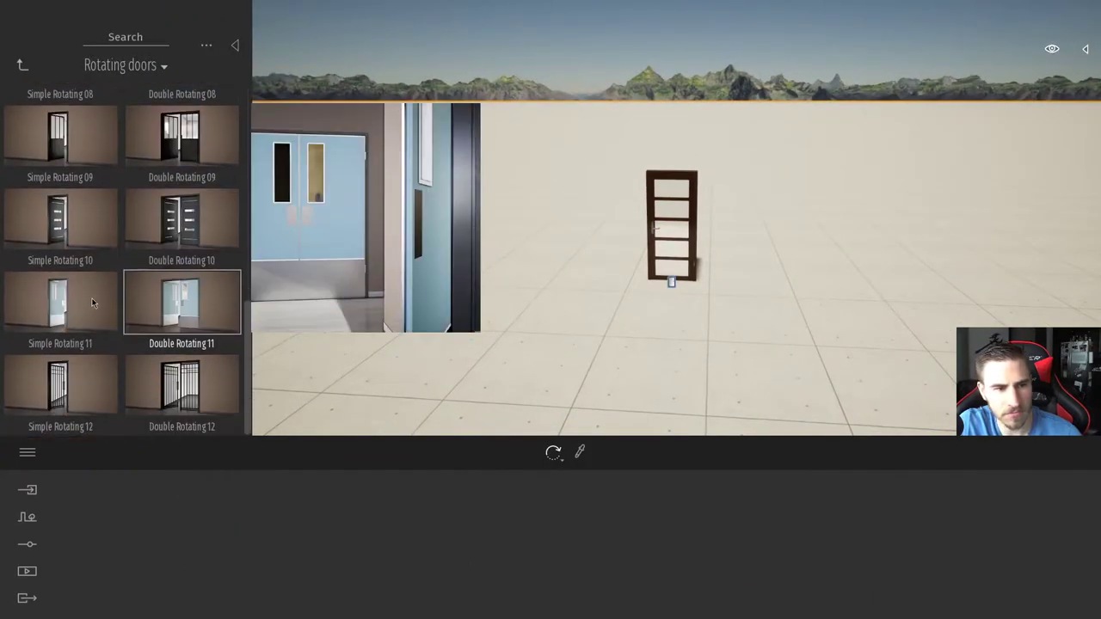
{"action": "left_click", "coordinate": [667, 228]}
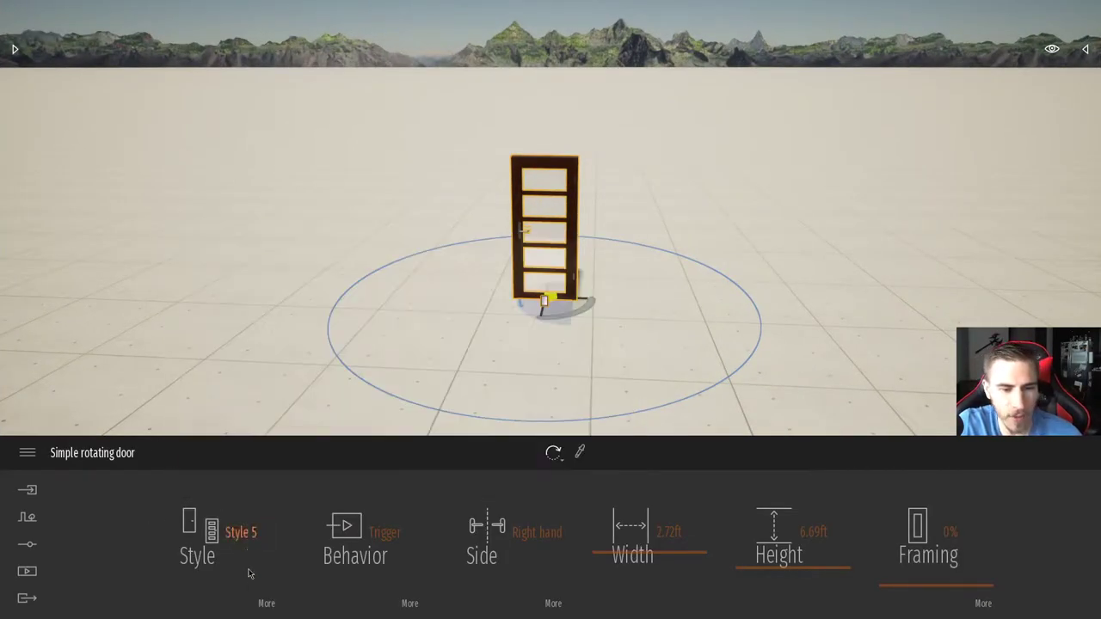
Step: Open the door's detailed style settings and set its handle style to Style 8
{"action": "left_click", "coordinate": [267, 604]}
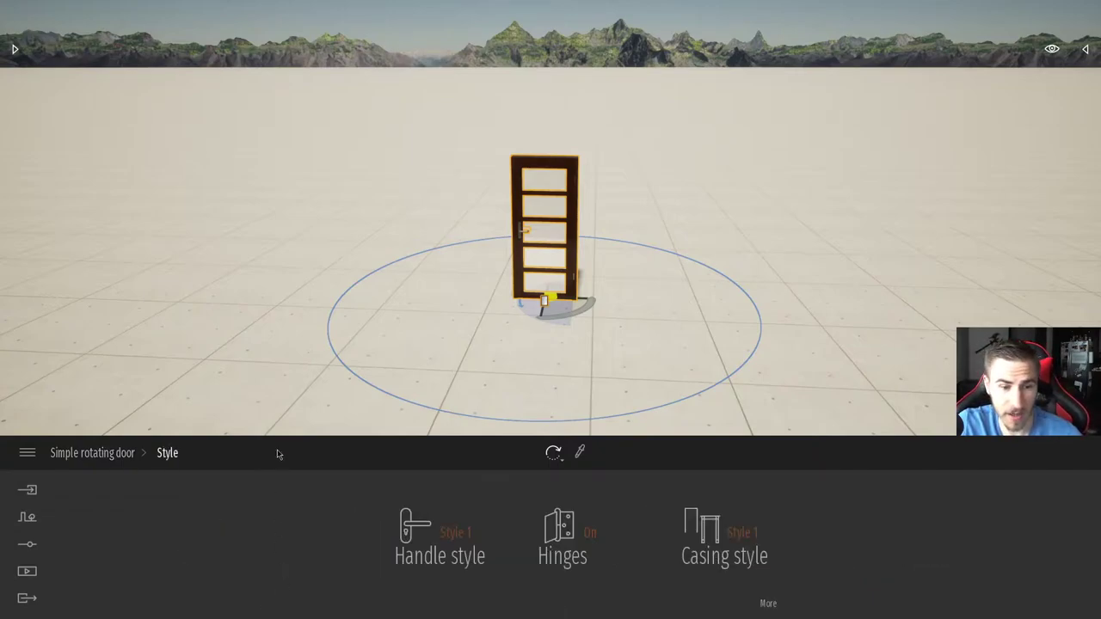
{"action": "key", "text": "w"}
{"action": "right_click_drag", "start_coordinate": [551, 309], "coordinate": [516, 325]}
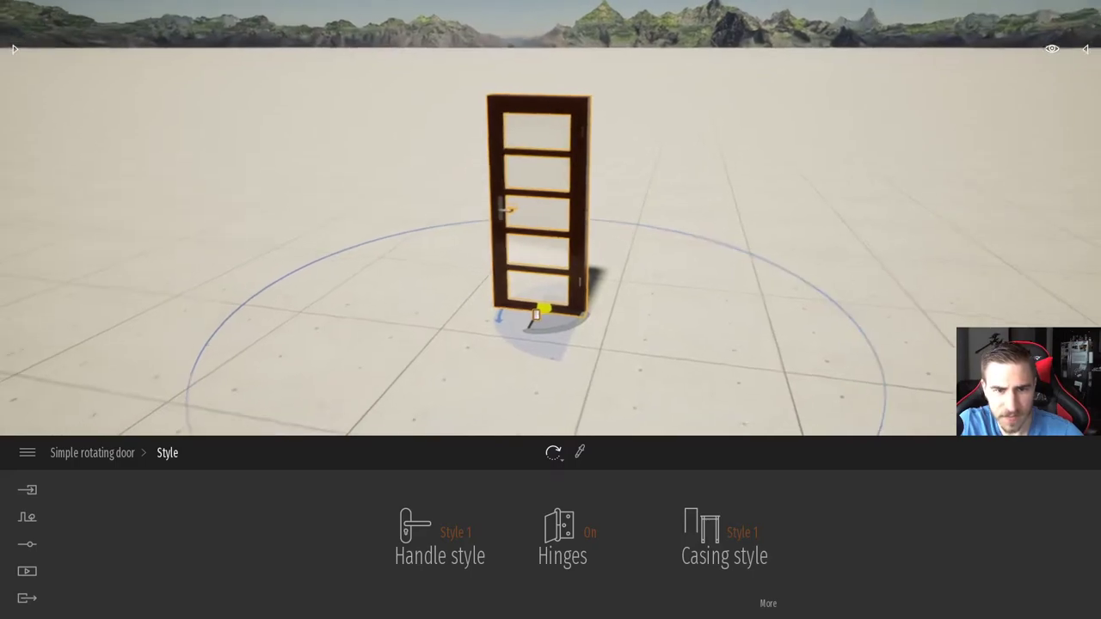
{"action": "left_click", "coordinate": [441, 539]}
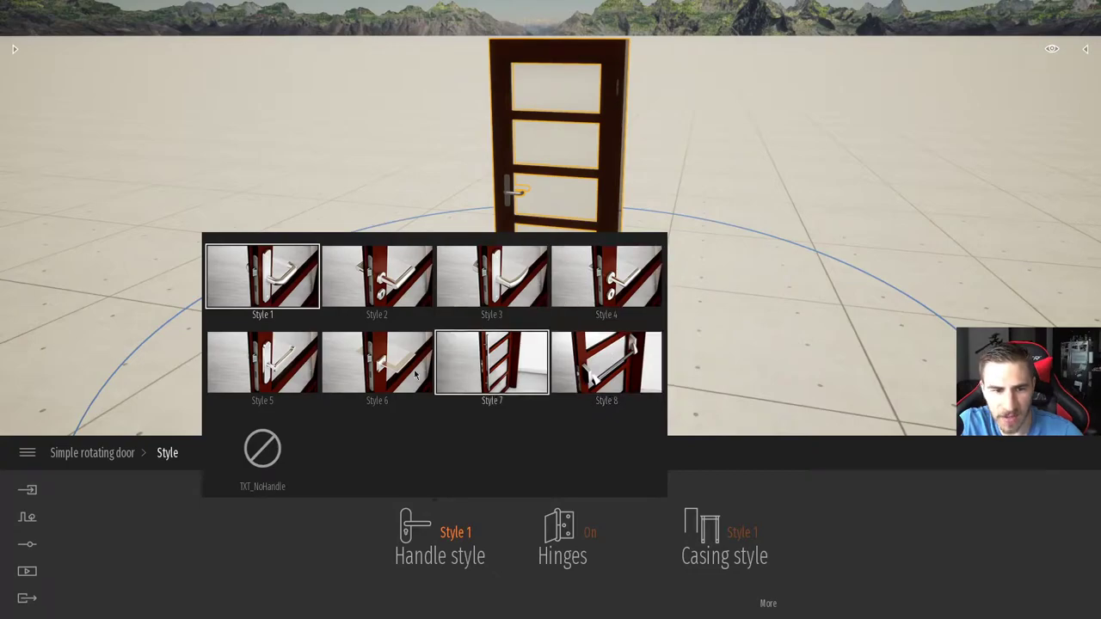
{"action": "left_click", "coordinate": [619, 378]}
{"action": "right_click_drag", "start_coordinate": [550, 309], "coordinate": [327, 258]}
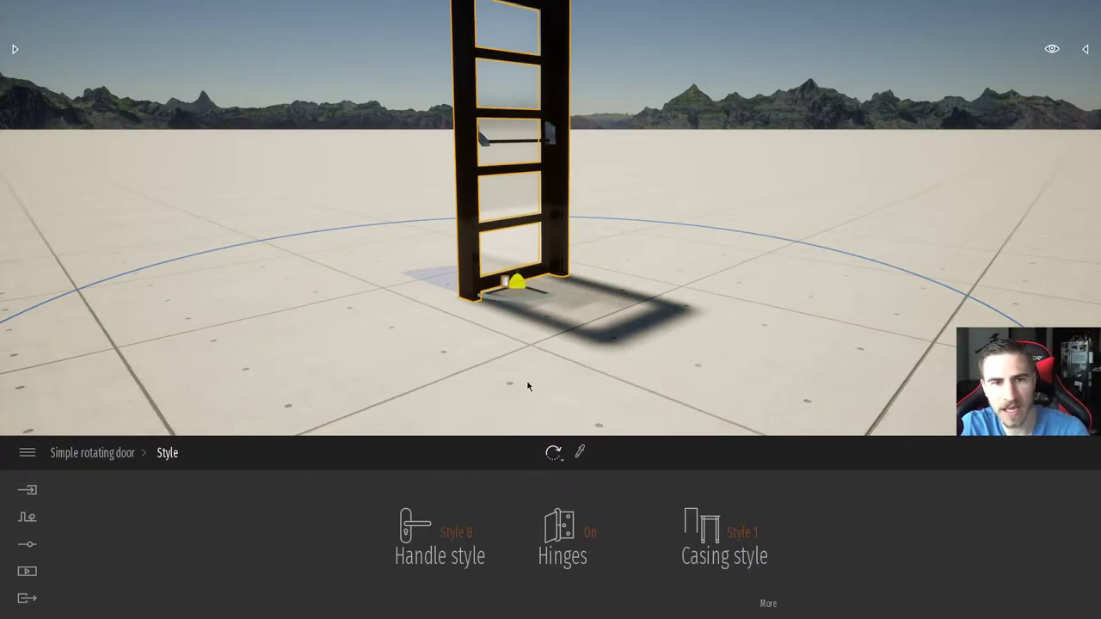
{"action": "left_click", "coordinate": [443, 537]}
{"action": "left_click", "coordinate": [599, 369]}
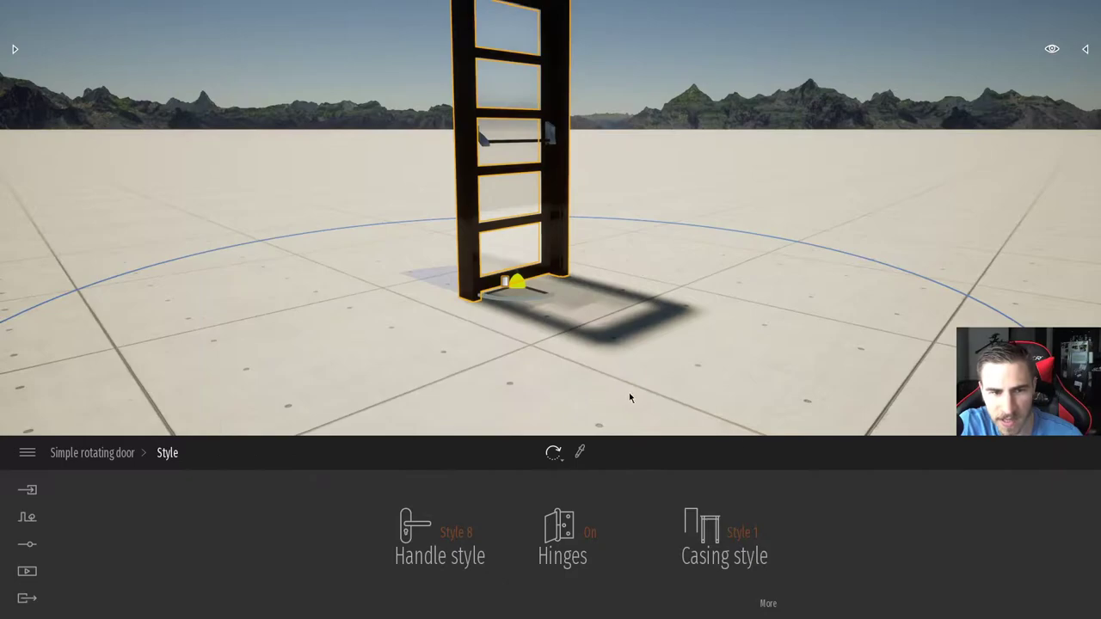
Step: Try handle Style 7 on the door and settle on handle Style 4
{"action": "left_click", "coordinate": [431, 554]}
{"action": "left_click", "coordinate": [492, 361]}
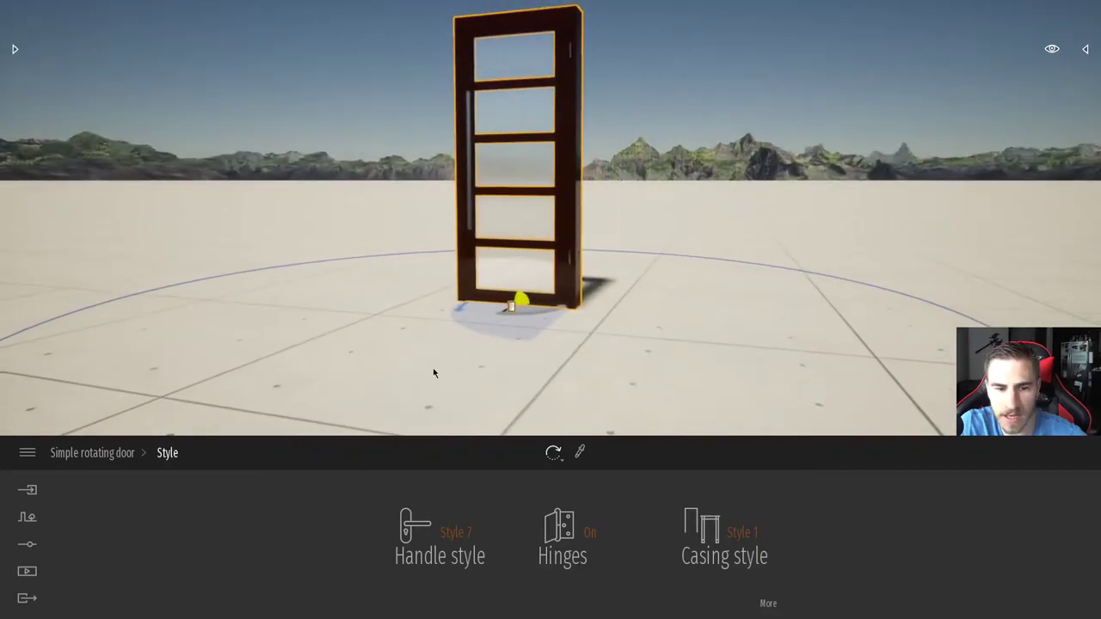
{"action": "left_click", "coordinate": [467, 567]}
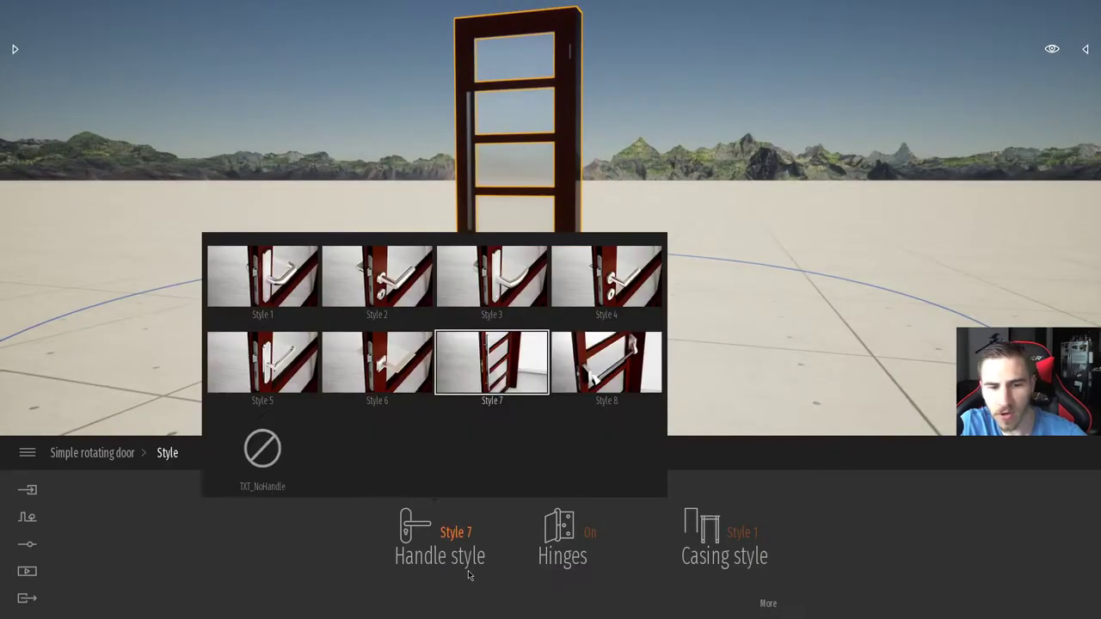
{"action": "left_click", "coordinate": [613, 281]}
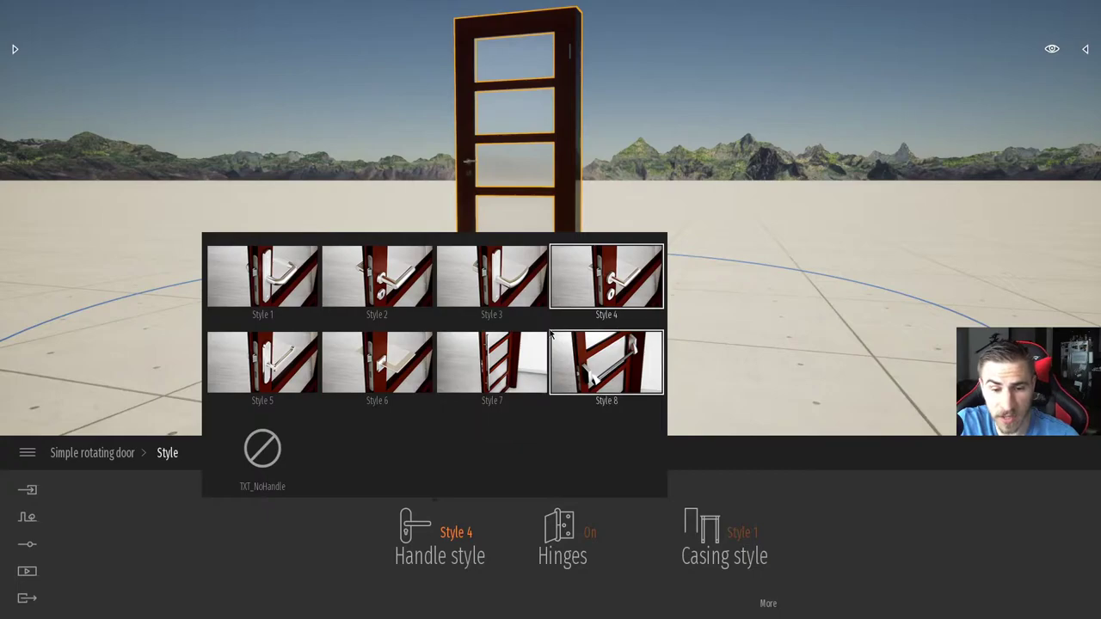
Step: Toggle the door's hinges off and on to compare both states, leaving them on
{"action": "left_click", "coordinate": [556, 537]}
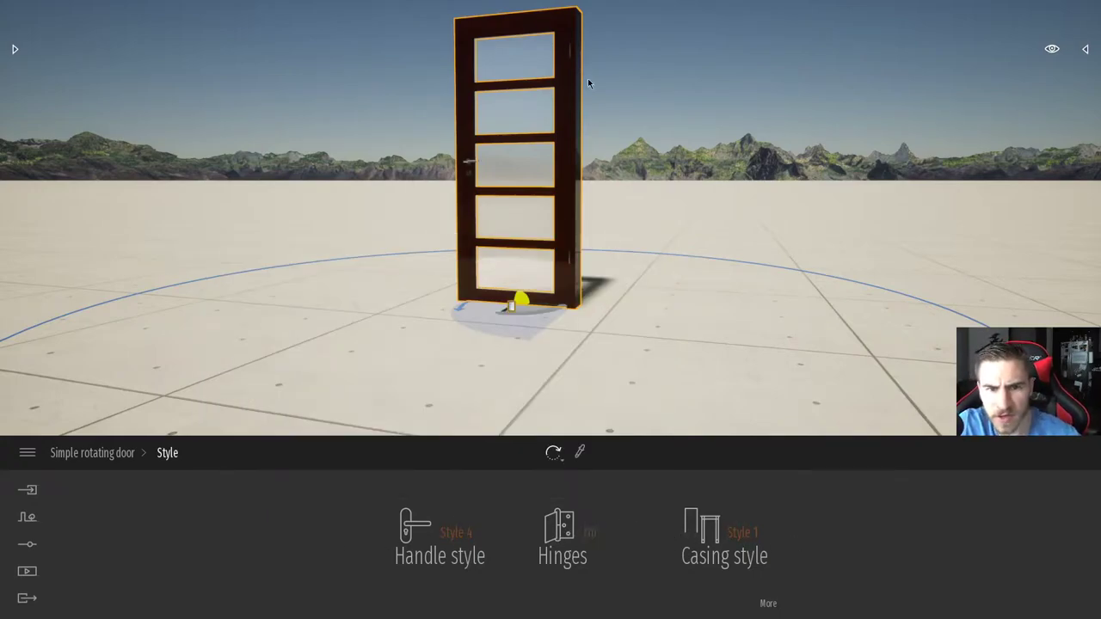
{"action": "left_click", "coordinate": [567, 547]}
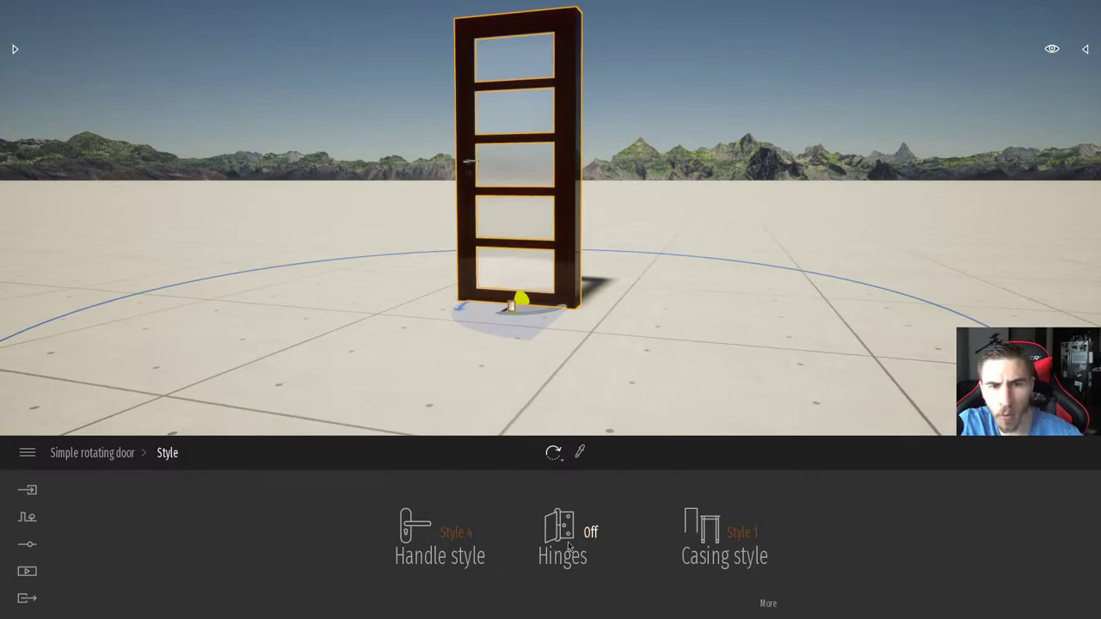
{"action": "left_click", "coordinate": [567, 546]}
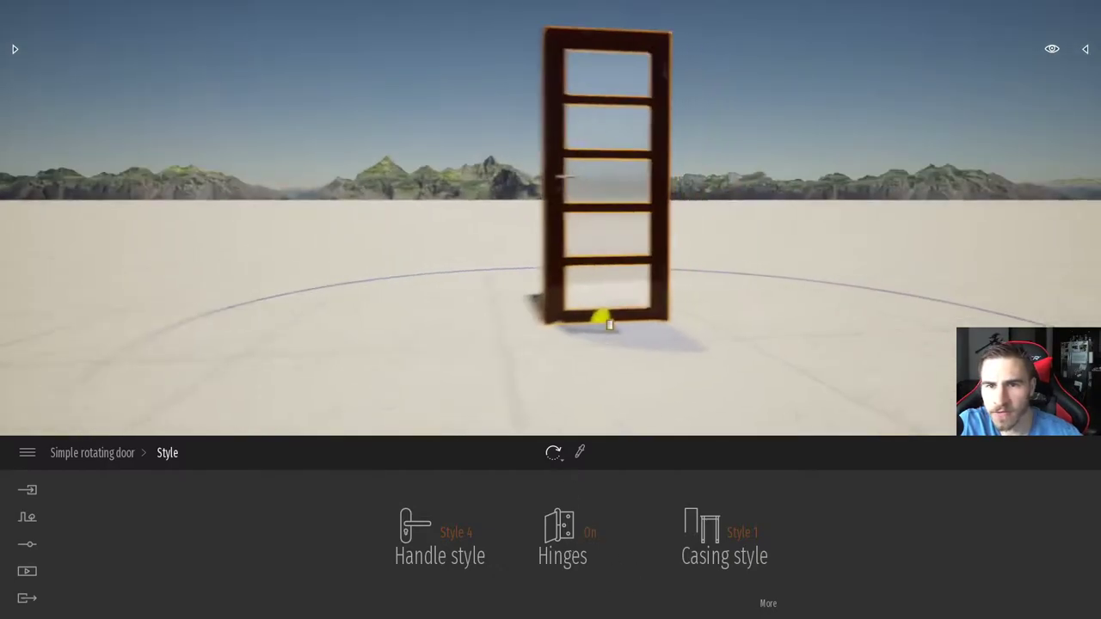
{"action": "left_click", "coordinate": [557, 533]}
{"action": "left_click", "coordinate": [558, 534]}
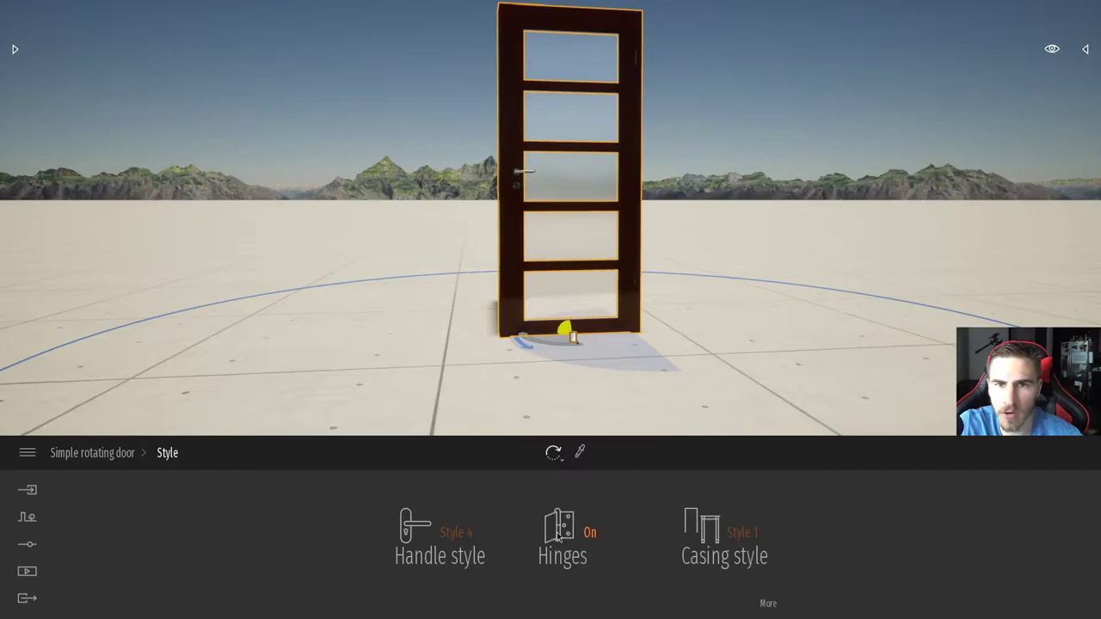
{"action": "left_click", "coordinate": [575, 514]}
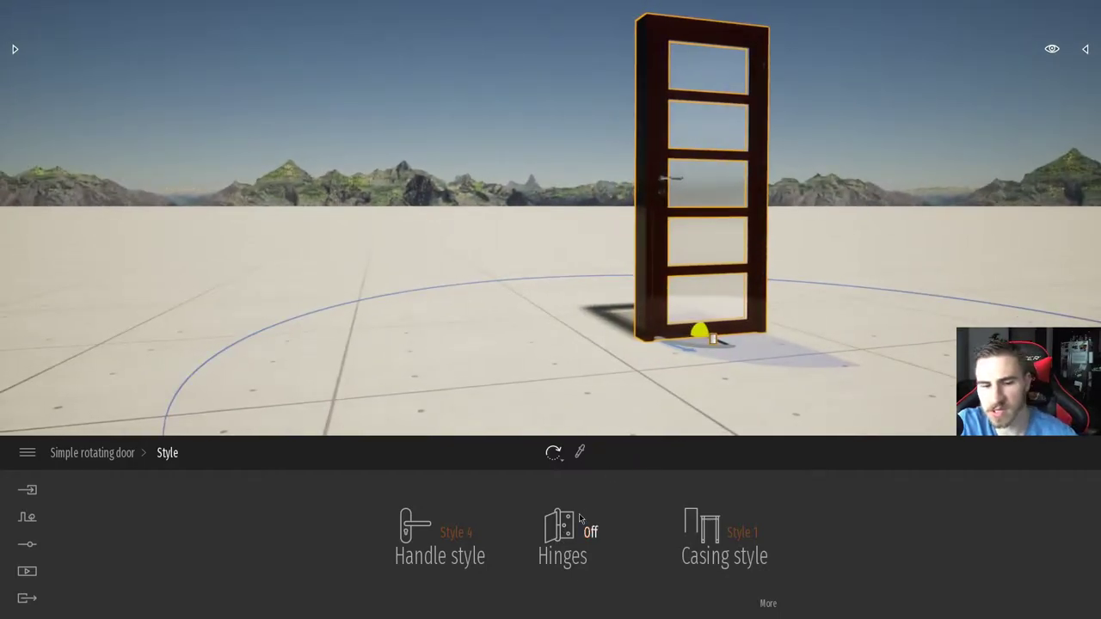
{"action": "left_click", "coordinate": [564, 523]}
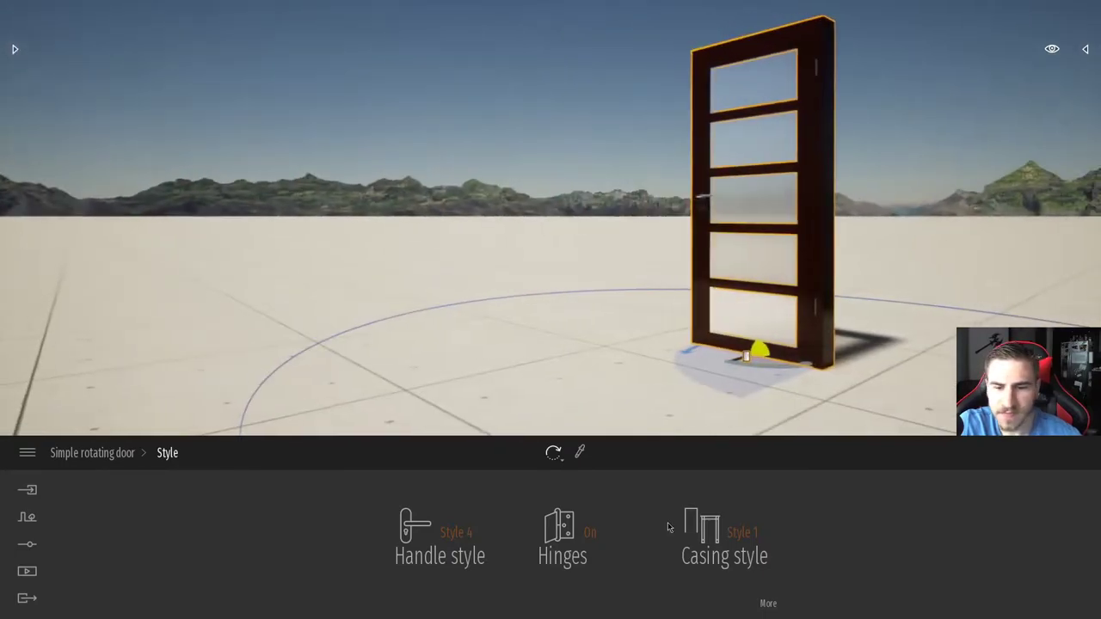
Step: Try casing Style 4 on the door and switch its casing to Style 2
{"action": "left_click", "coordinate": [705, 539]}
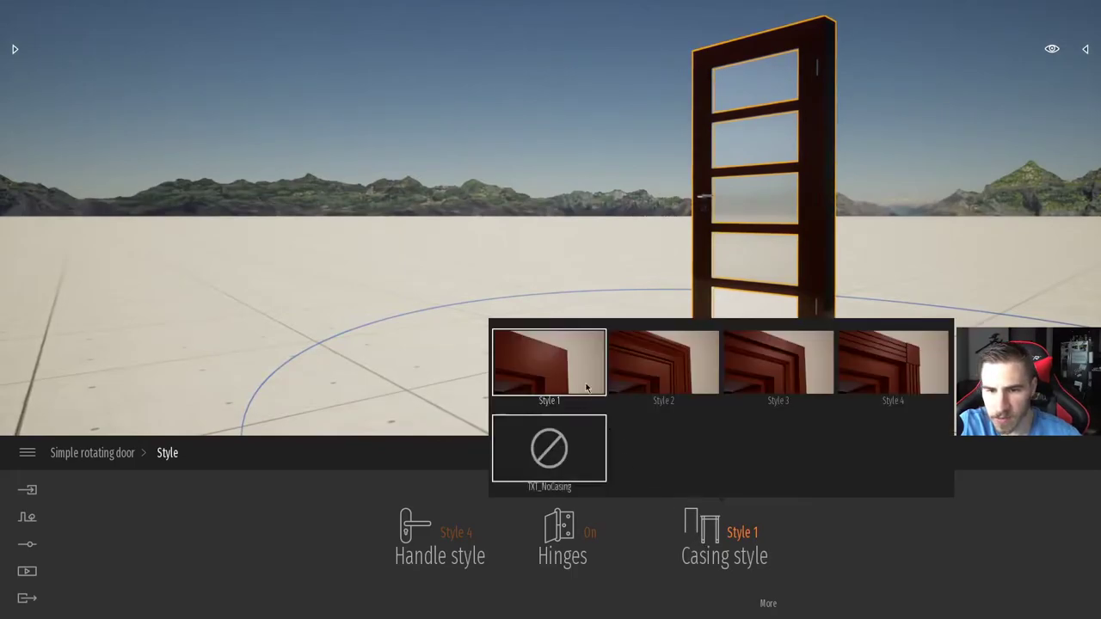
{"action": "left_click", "coordinate": [905, 351]}
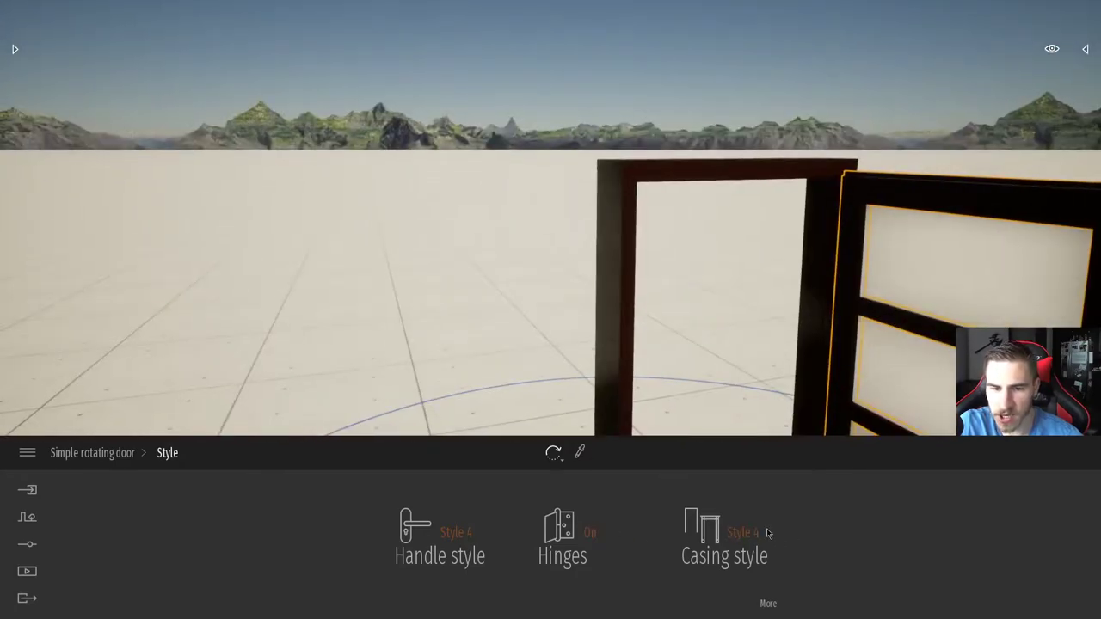
{"action": "left_click", "coordinate": [722, 521]}
{"action": "left_click", "coordinate": [673, 366]}
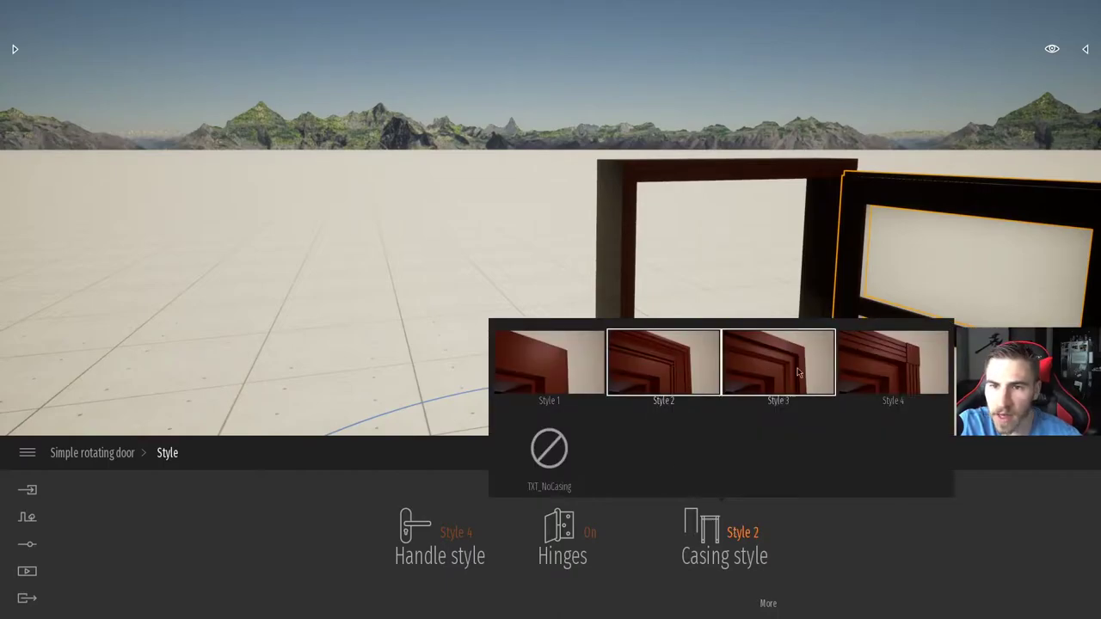
Step: Reopen the rotating door's detailed style settings, try casing Style 2 and switch the casing to Style 1
{"action": "left_click", "coordinate": [475, 383]}
{"action": "key", "text": "w"}
{"action": "right_click_drag", "start_coordinate": [536, 371], "coordinate": [714, 328]}
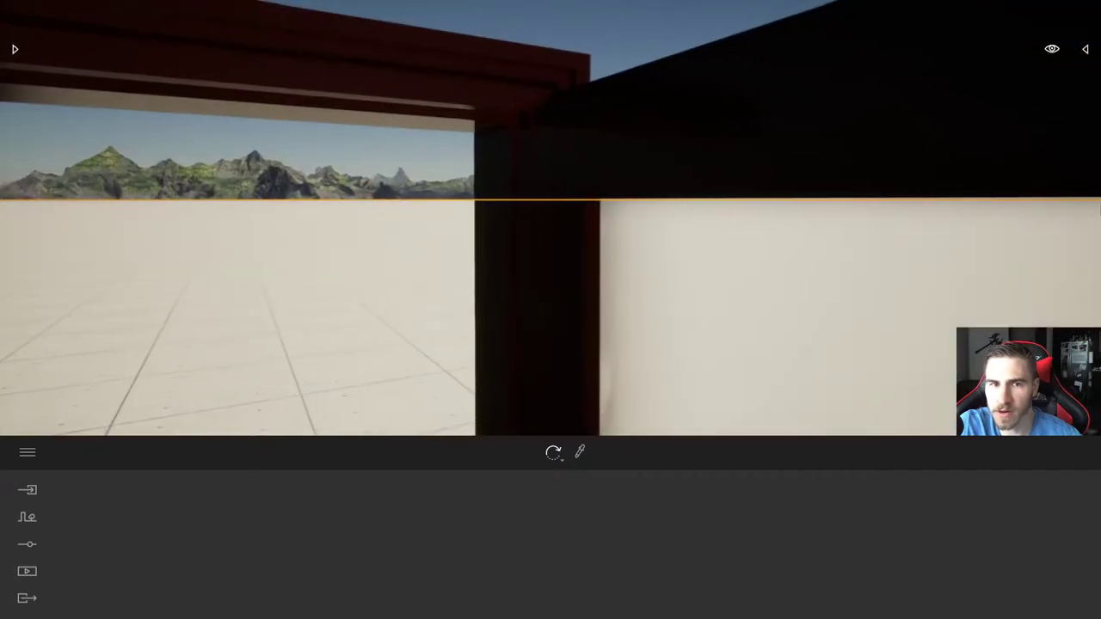
{"action": "left_click", "coordinate": [568, 240]}
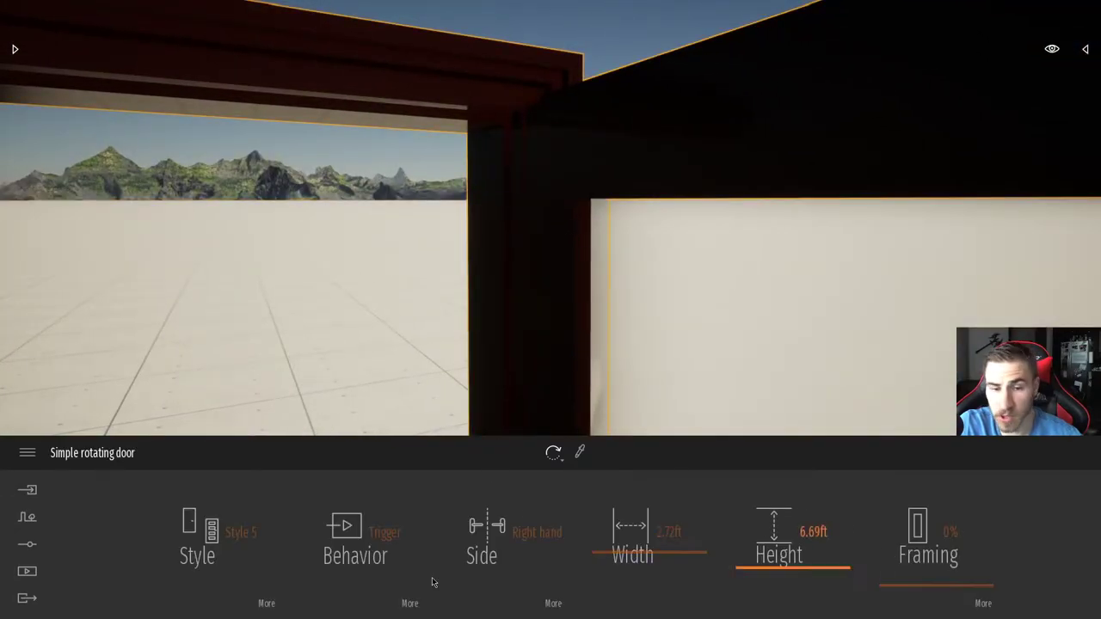
{"action": "left_click", "coordinate": [203, 539]}
{"action": "left_click", "coordinate": [204, 538]}
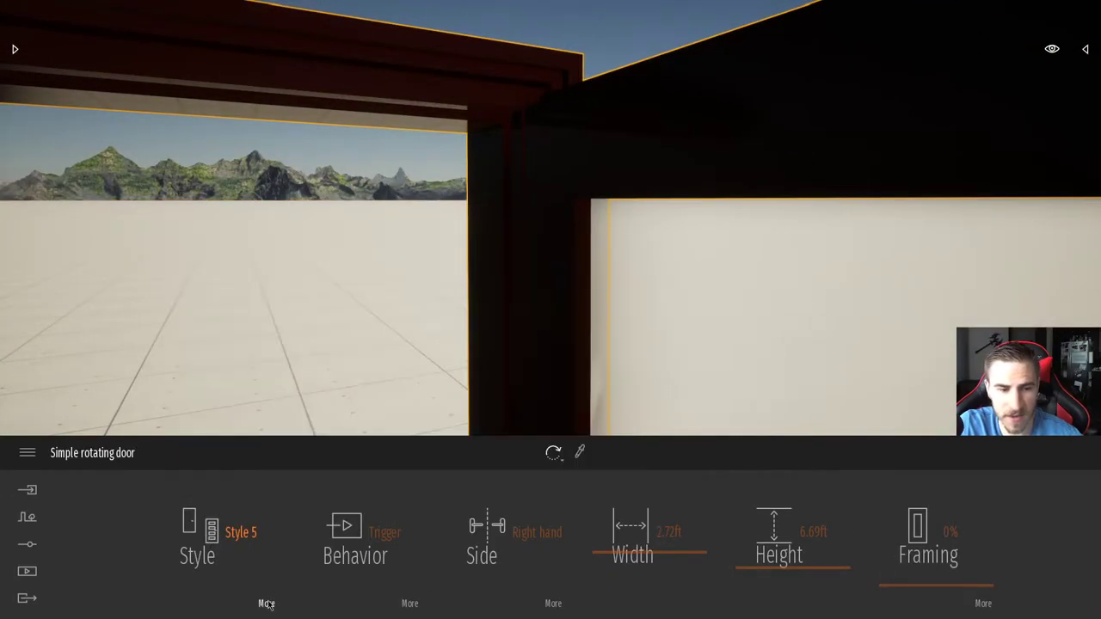
{"action": "left_click", "coordinate": [267, 603]}
{"action": "left_click", "coordinate": [697, 533]}
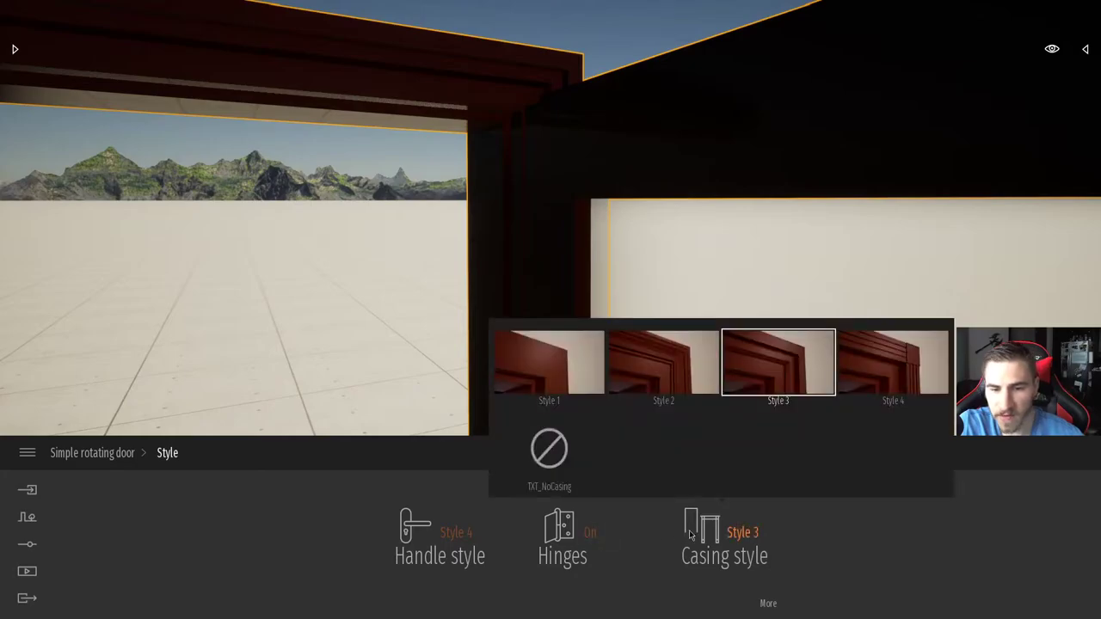
{"action": "left_click", "coordinate": [672, 373]}
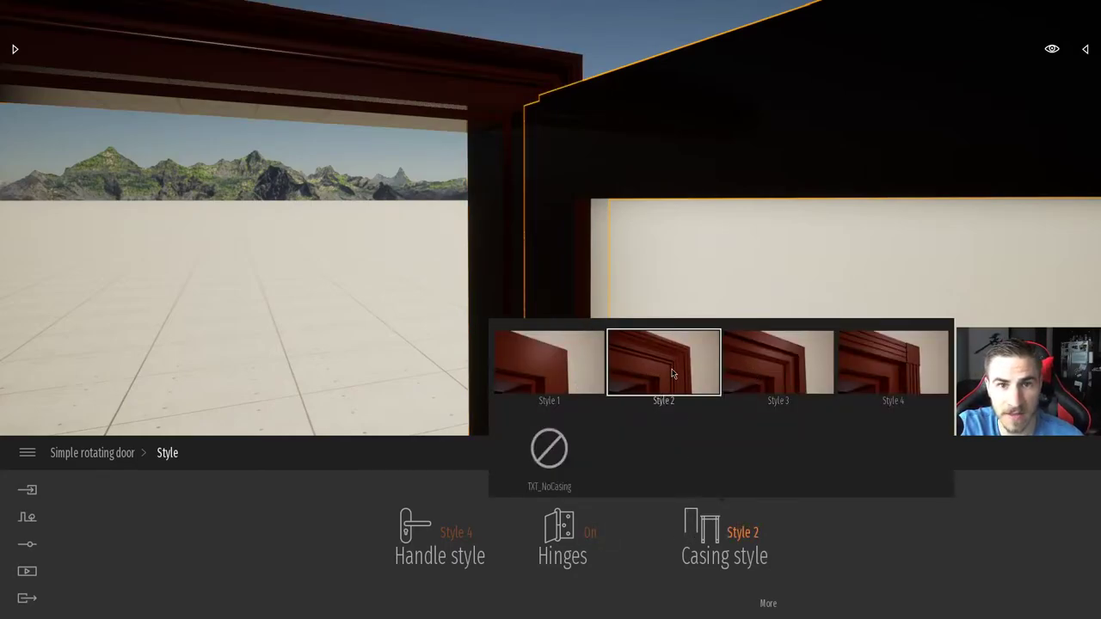
{"action": "left_click", "coordinate": [548, 366]}
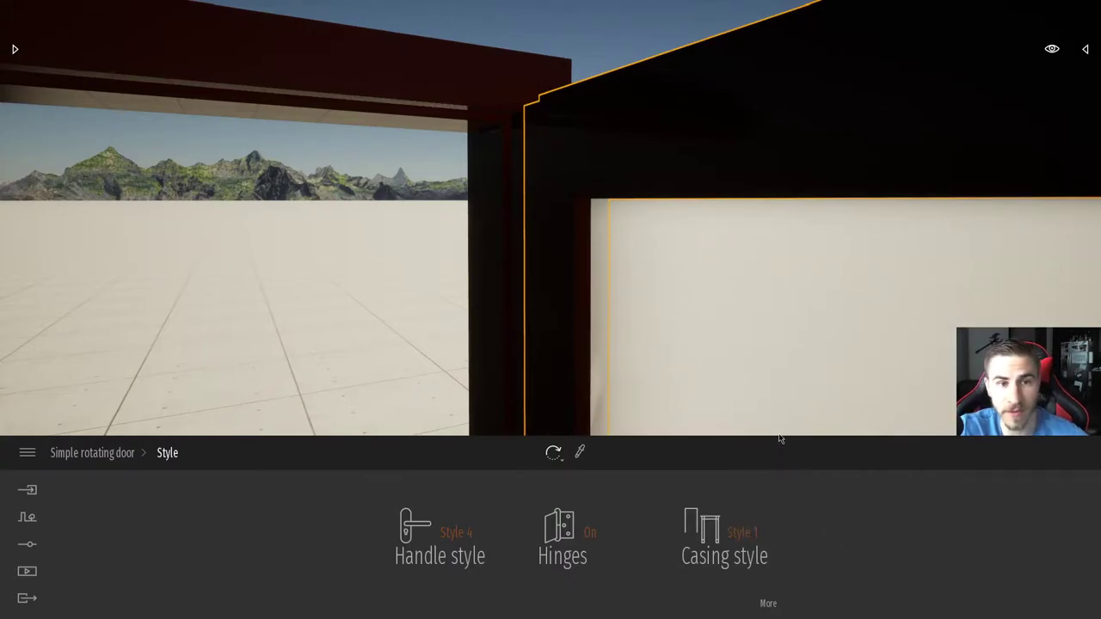
Step: Open the detailed casing settings and set the door casing's width to 0.5 ft
{"action": "left_click", "coordinate": [768, 602]}
{"action": "scroll", "coordinate": [550, 218], "scroll_direction": "down", "scroll_amount": 5}
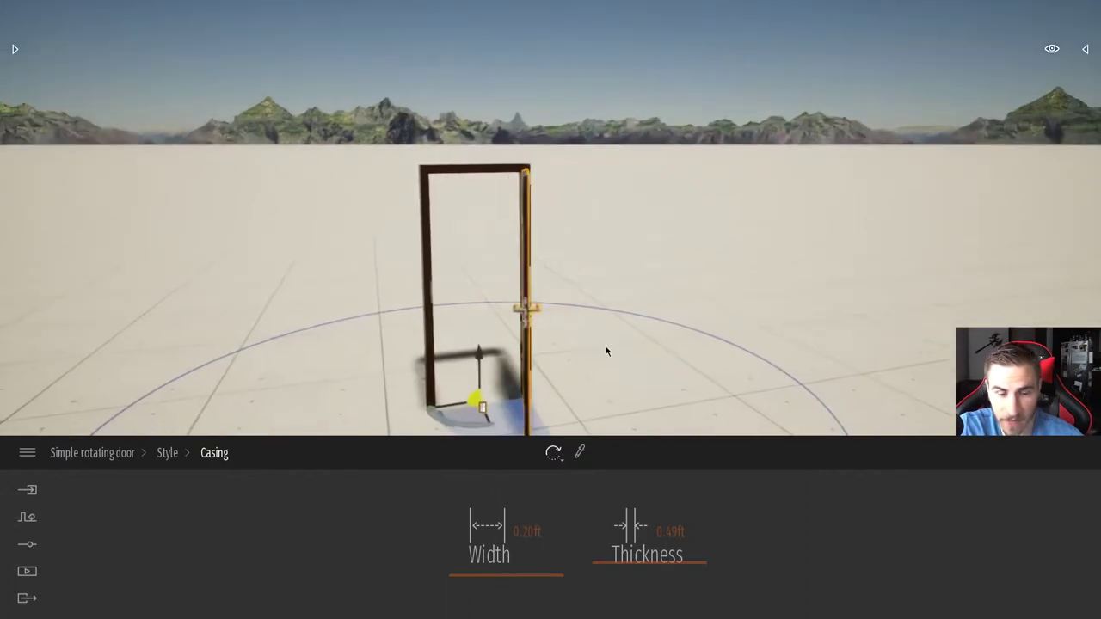
{"action": "left_click", "coordinate": [522, 532]}
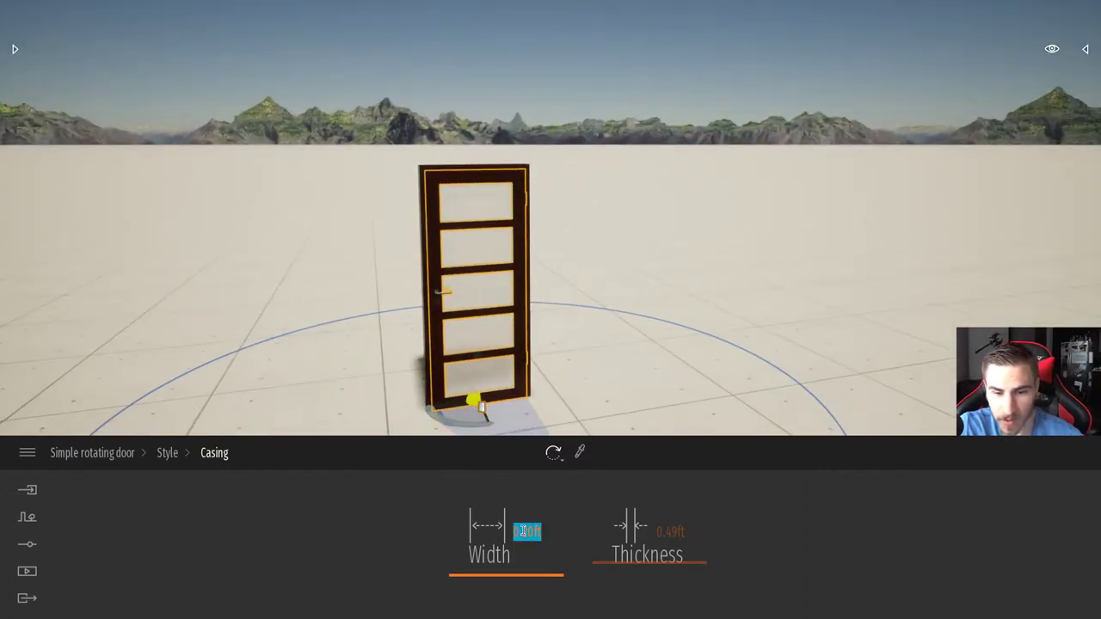
{"action": "type", "text": ".5"}
{"action": "key", "text": "Return"}
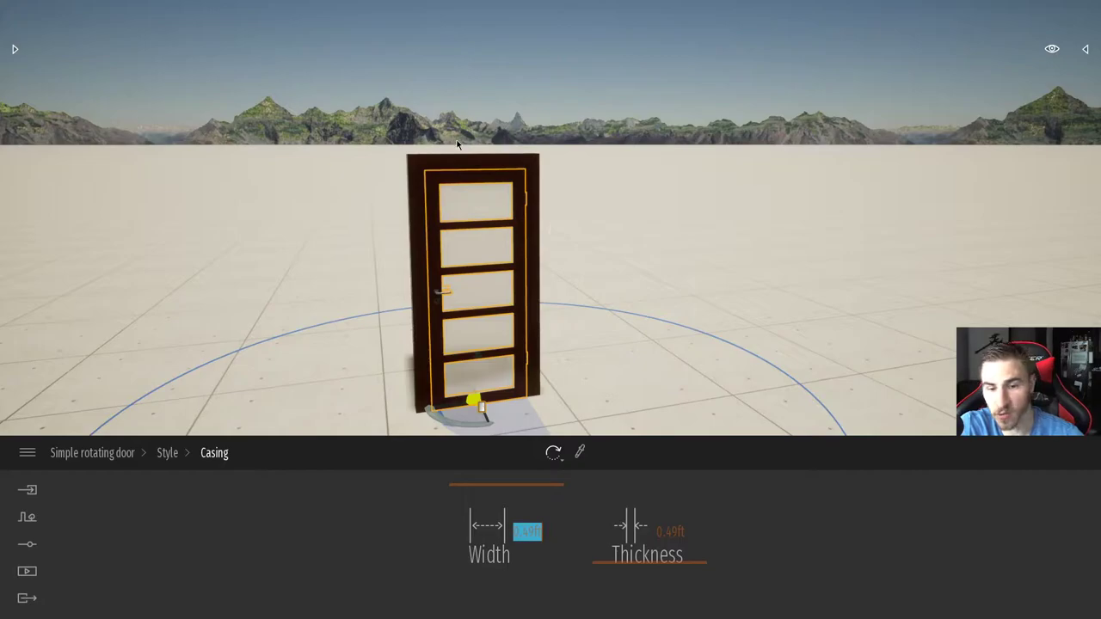
{"action": "left_click", "coordinate": [456, 362]}
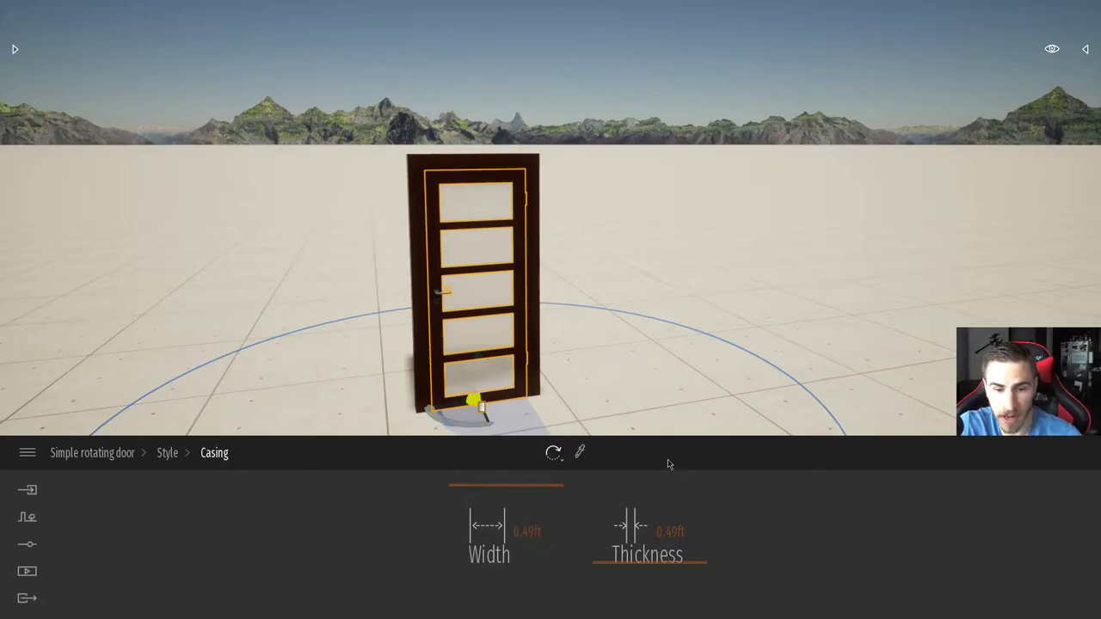
Step: Set the door casing's thickness to 1 ft and inspect the frame's depth from the side
{"action": "left_click", "coordinate": [672, 533]}
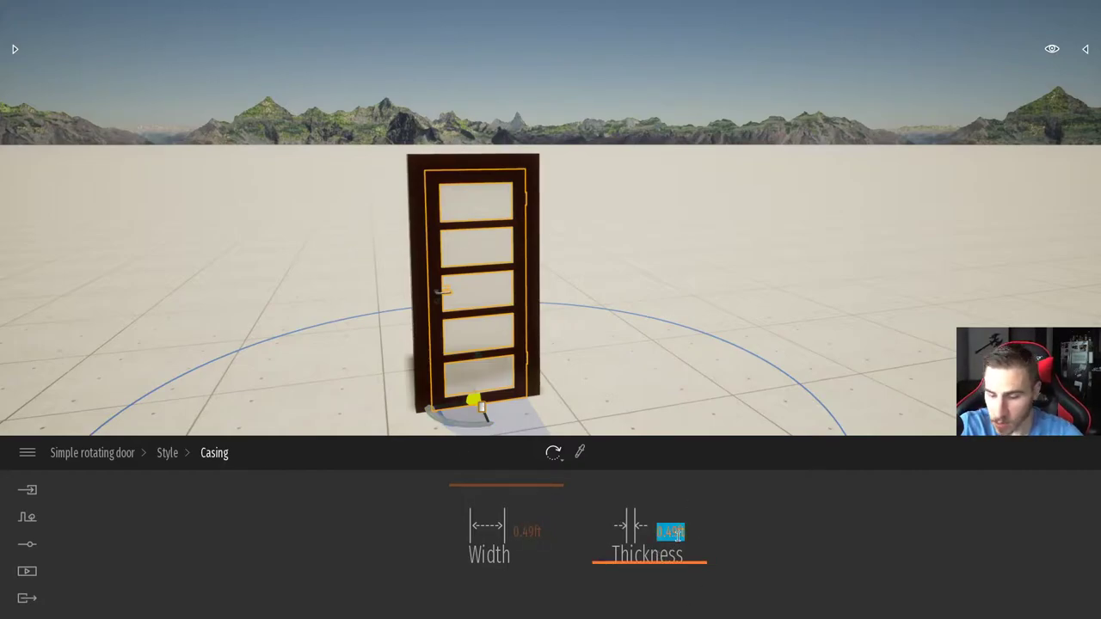
{"action": "type", "text": "1"}
{"action": "key", "text": "Return"}
{"action": "middle_click_drag", "start_coordinate": [565, 287], "coordinate": [675, 288], "text": "shift"}
{"action": "scroll", "coordinate": [612, 283], "scroll_direction": "up", "scroll_amount": 2}
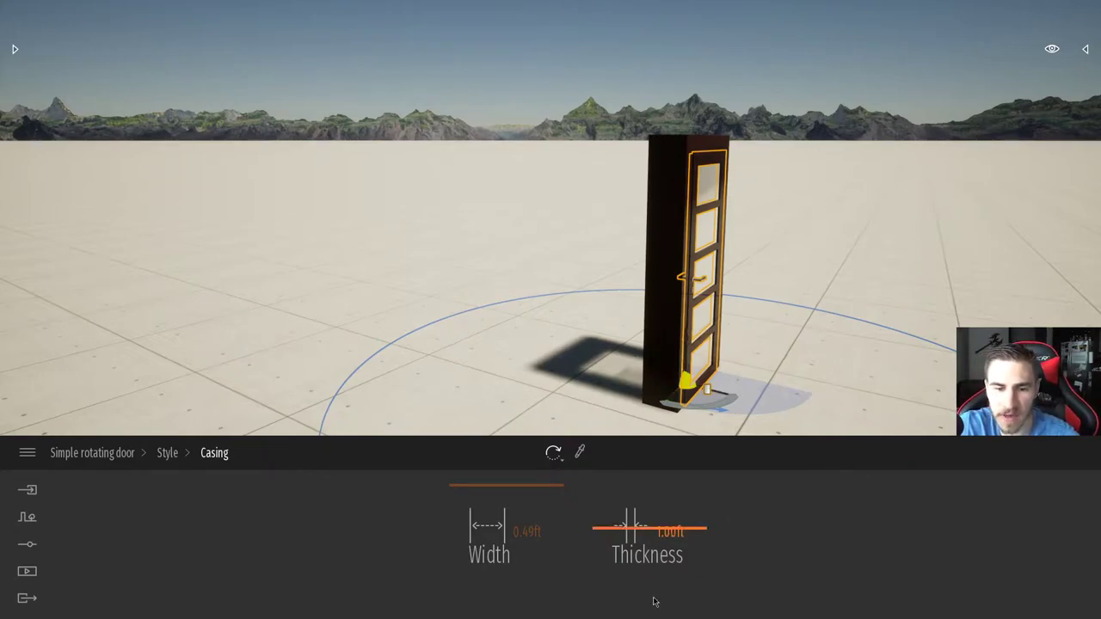
{"action": "left_click", "coordinate": [671, 533]}
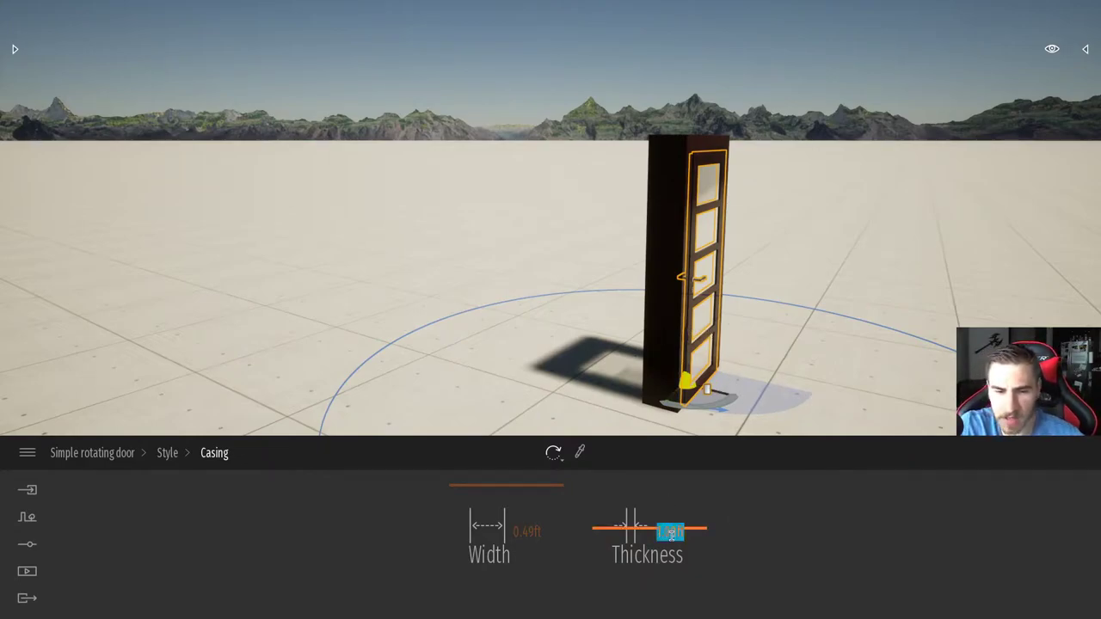
{"action": "middle_click_drag", "start_coordinate": [881, 323], "coordinate": [722, 349], "text": "shift"}
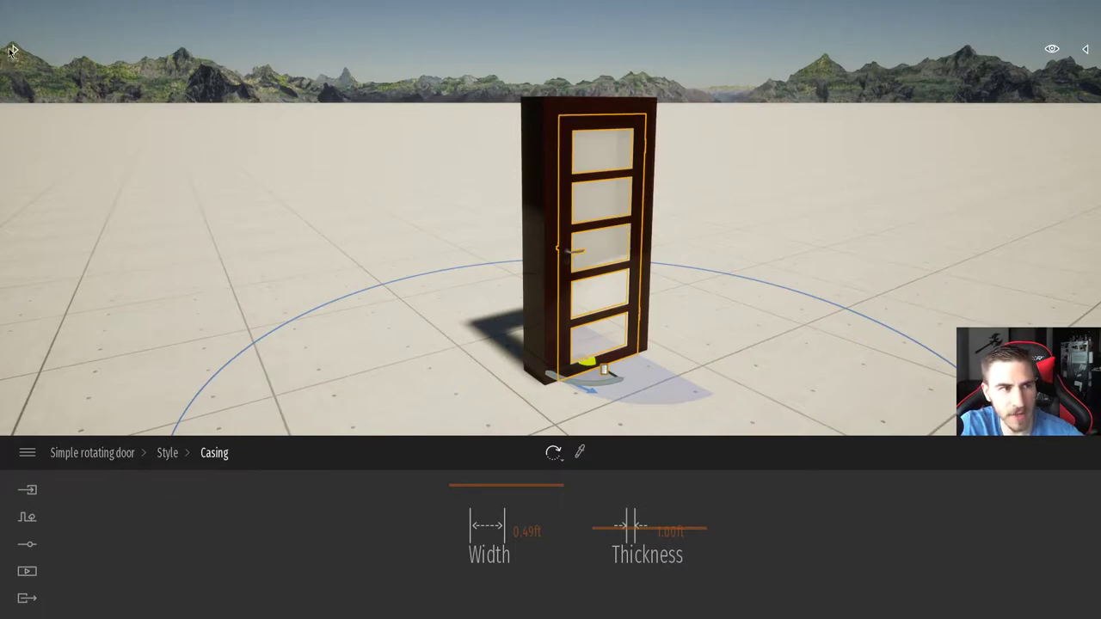
Step: Place a second simple rotating door from the library for comparison with the first, and delete it
{"action": "left_click", "coordinate": [14, 49]}
{"action": "scroll", "coordinate": [180, 267], "scroll_direction": "up", "scroll_amount": 5}
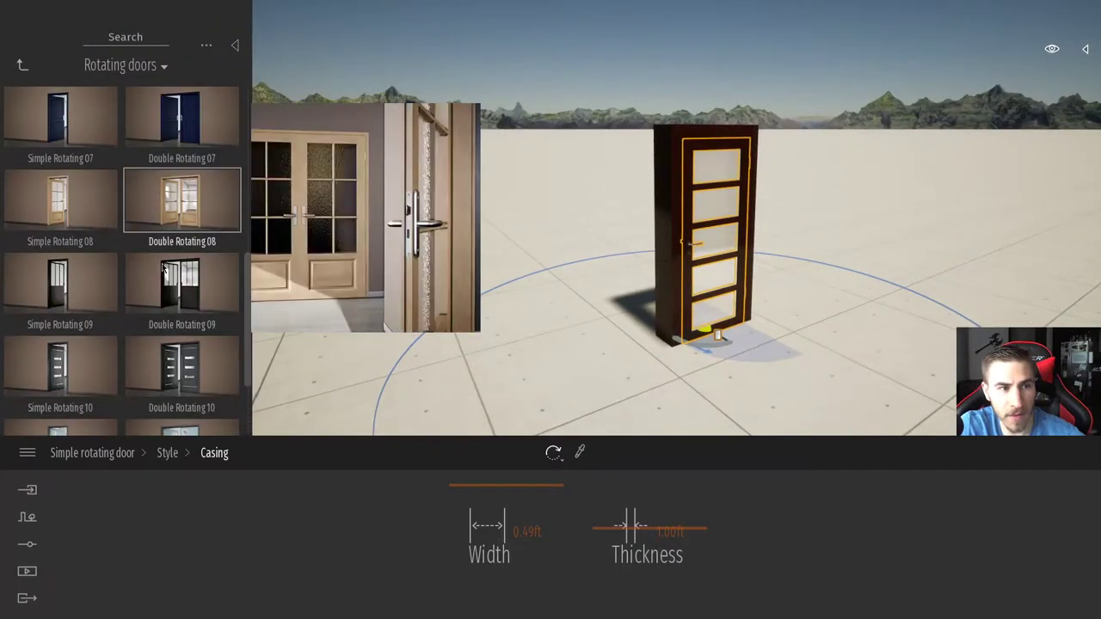
{"action": "left_click_drag", "start_coordinate": [89, 112], "coordinate": [944, 279]}
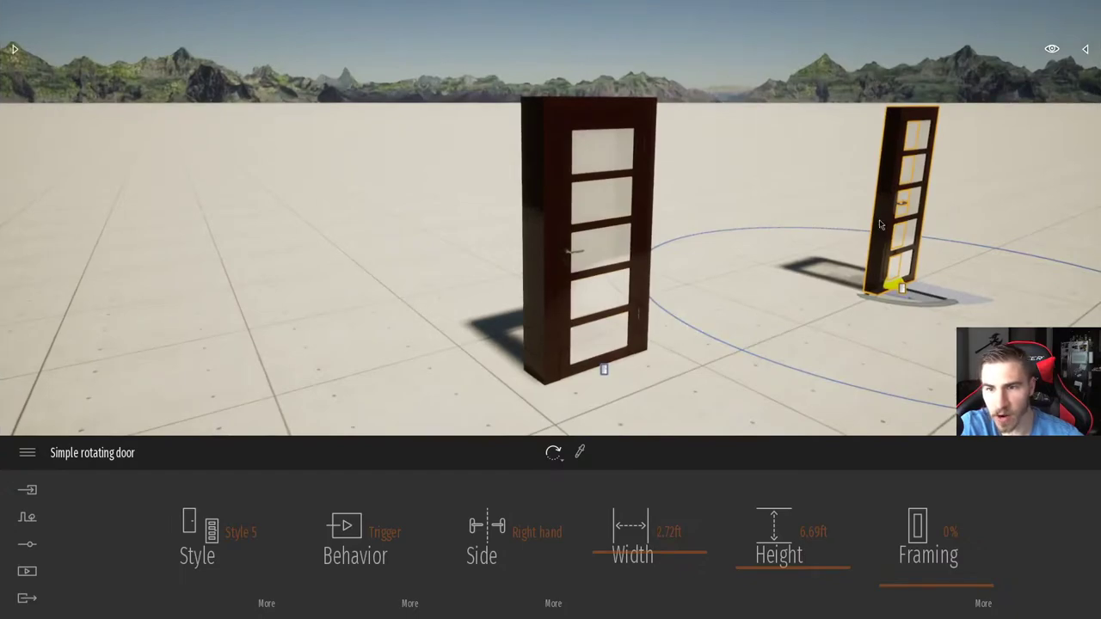
{"action": "right_click_drag", "start_coordinate": [684, 199], "coordinate": [645, 197]}
{"action": "middle_click_drag", "start_coordinate": [645, 197], "coordinate": [472, 179]}
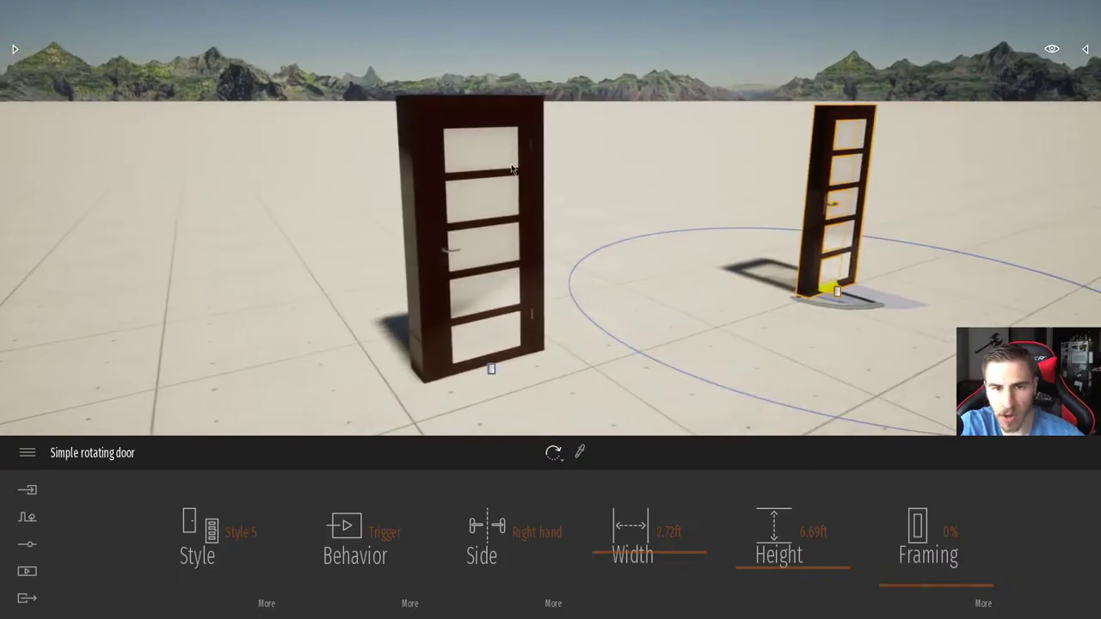
{"action": "left_click", "coordinate": [531, 137]}
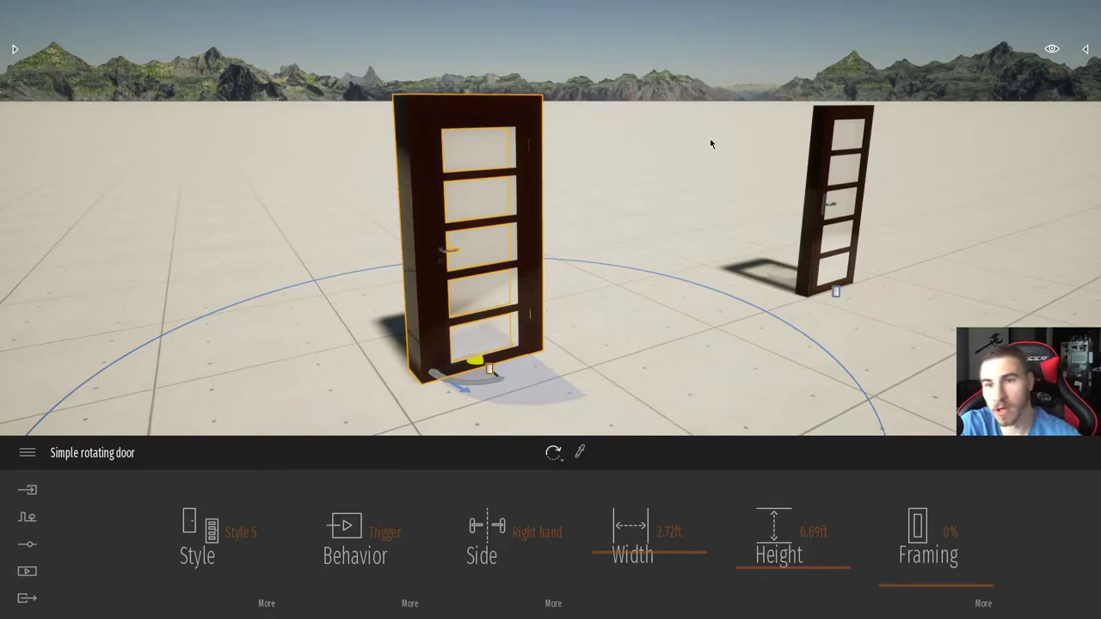
{"action": "left_click", "coordinate": [812, 219]}
{"action": "key", "text": "Delete"}
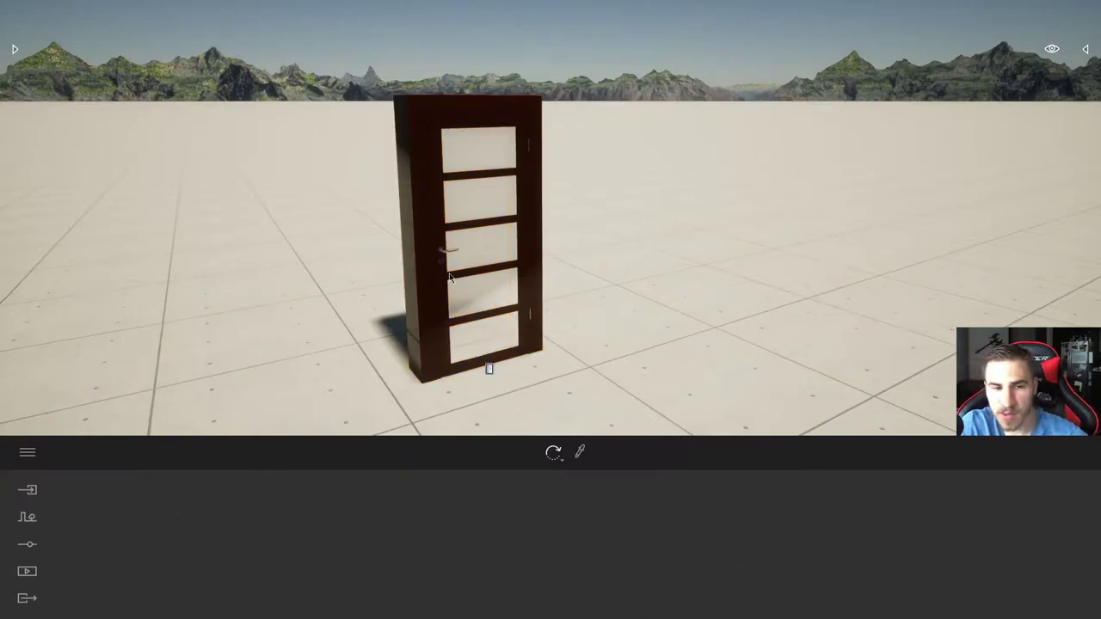
Step: Undo the second door's deletion and placement together with the casing thickness and width changes
{"action": "left_click", "coordinate": [441, 224]}
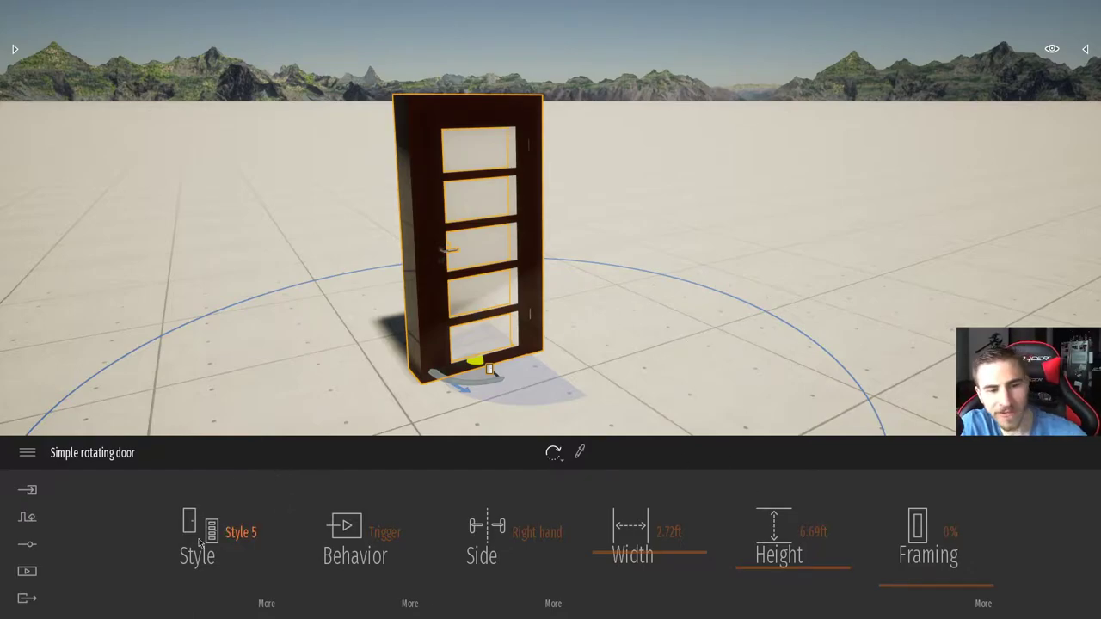
{"action": "left_click", "coordinate": [228, 548]}
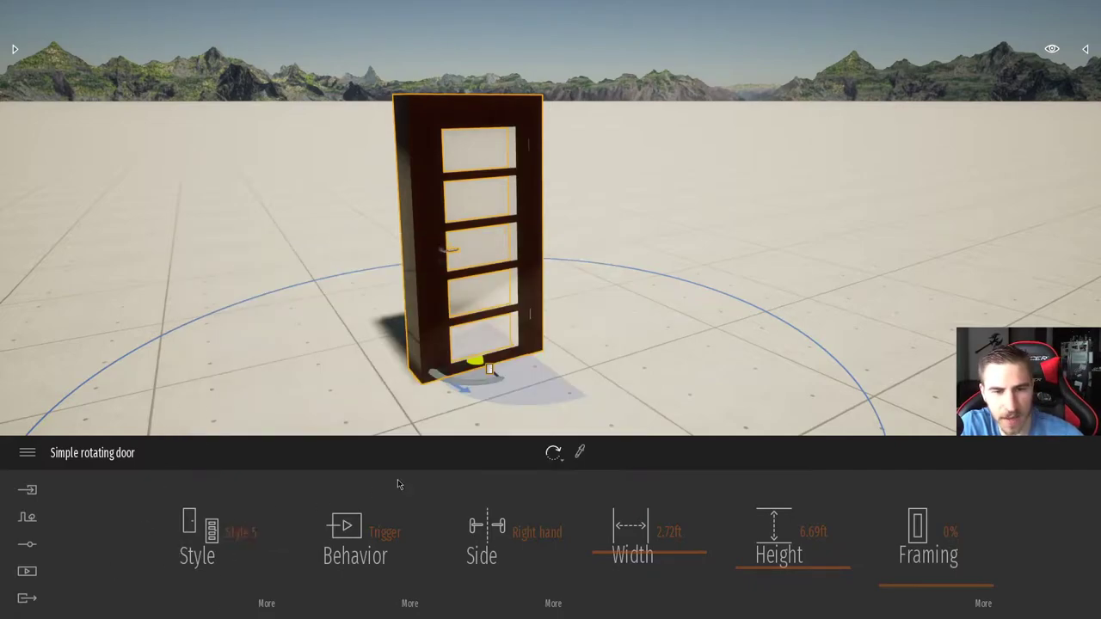
{"action": "key", "text": "ctrl+z"}
{"action": "key", "text": "ctrl+z"}
{"action": "key", "text": "ctrl+z"}
{"action": "key", "text": "ctrl+z"}
{"action": "key", "text": "ctrl+z"}
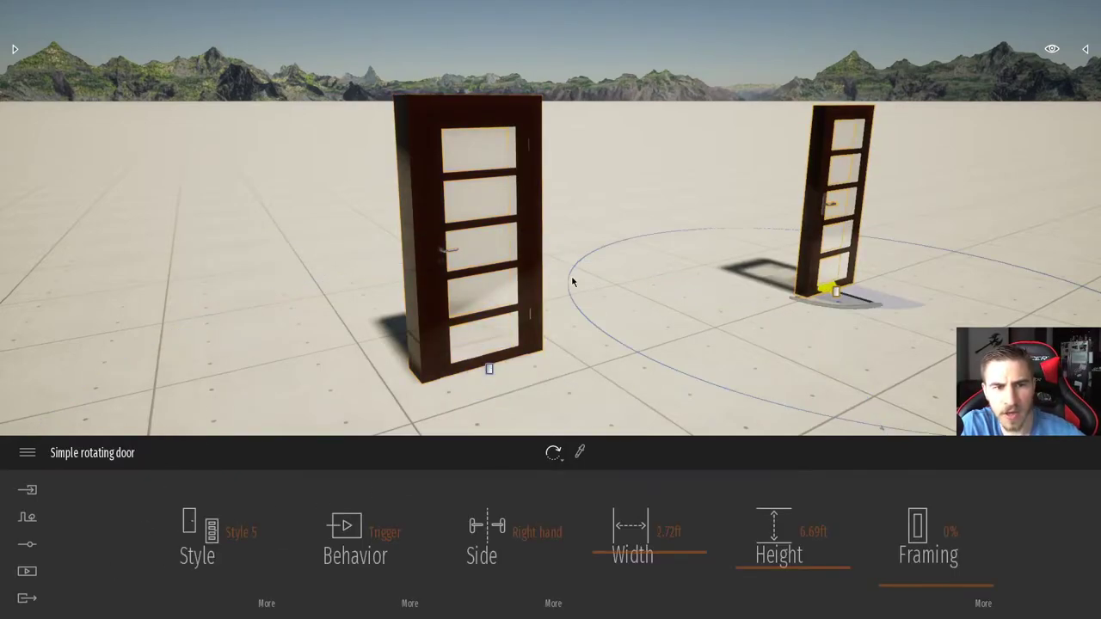
{"action": "key", "text": "ctrl+z"}
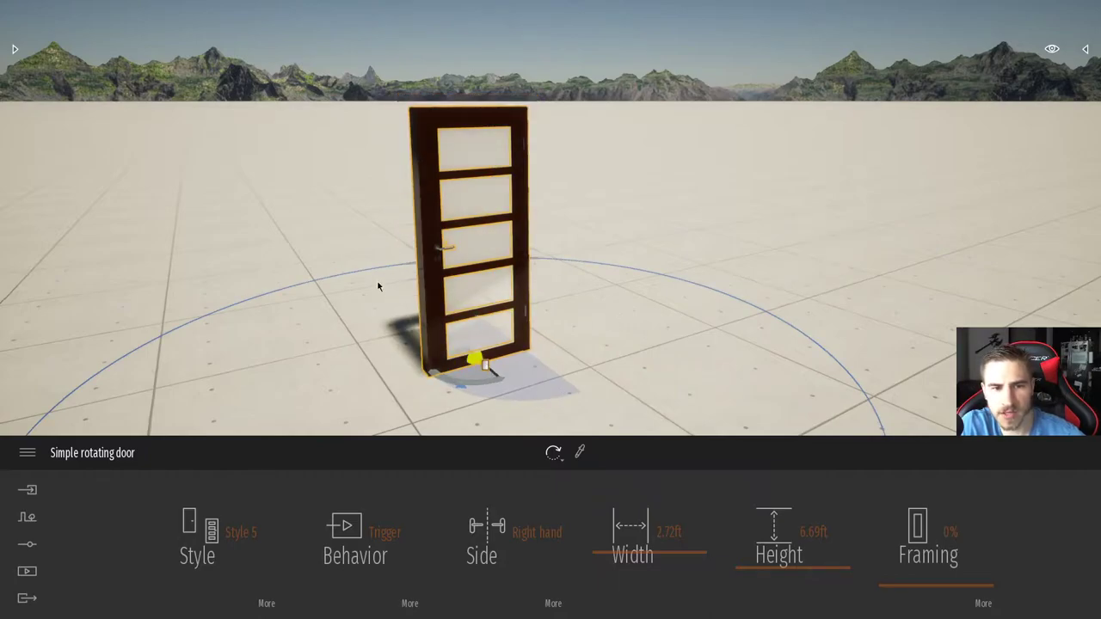
{"action": "middle_click_drag", "start_coordinate": [634, 267], "coordinate": [636, 269], "text": "shift"}
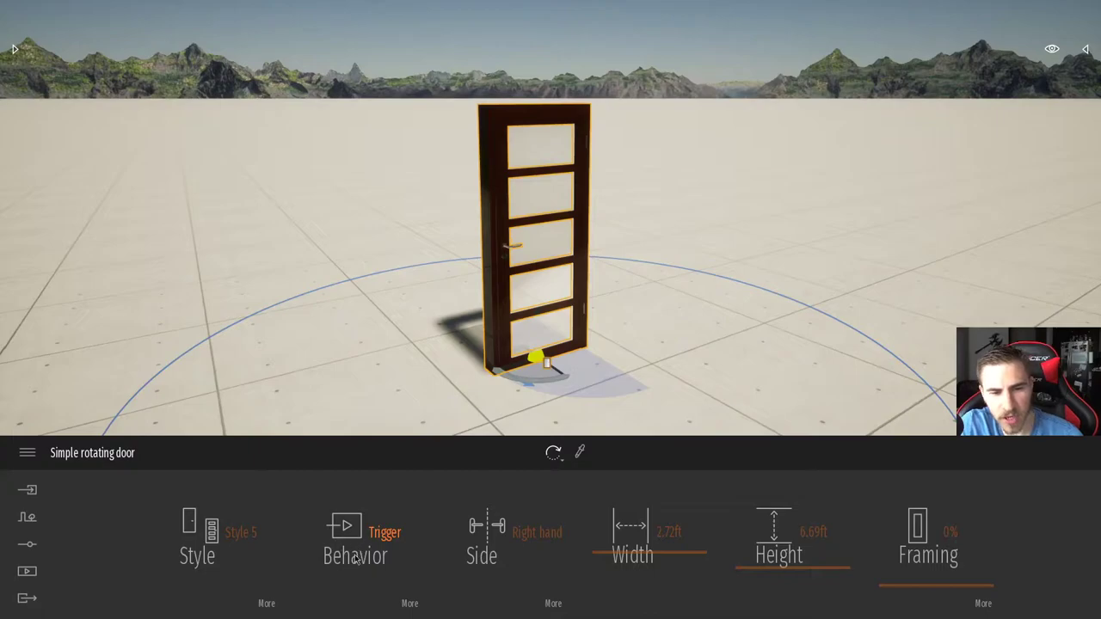
{"action": "middle_click_drag", "start_coordinate": [671, 380], "coordinate": [860, 378]}
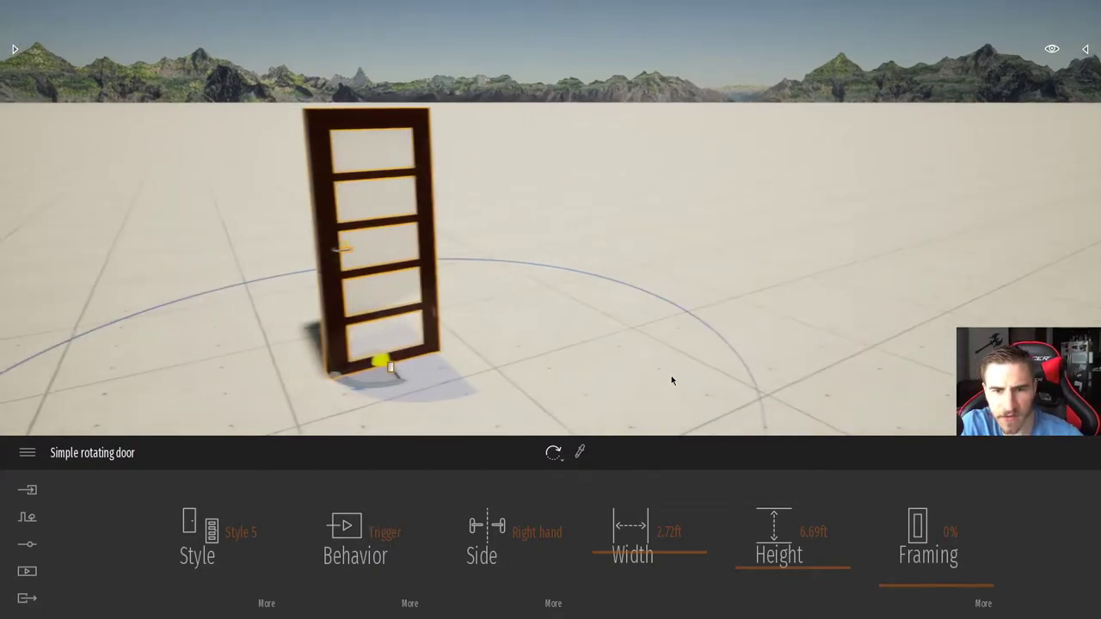
{"action": "left_click", "coordinate": [1051, 49]}
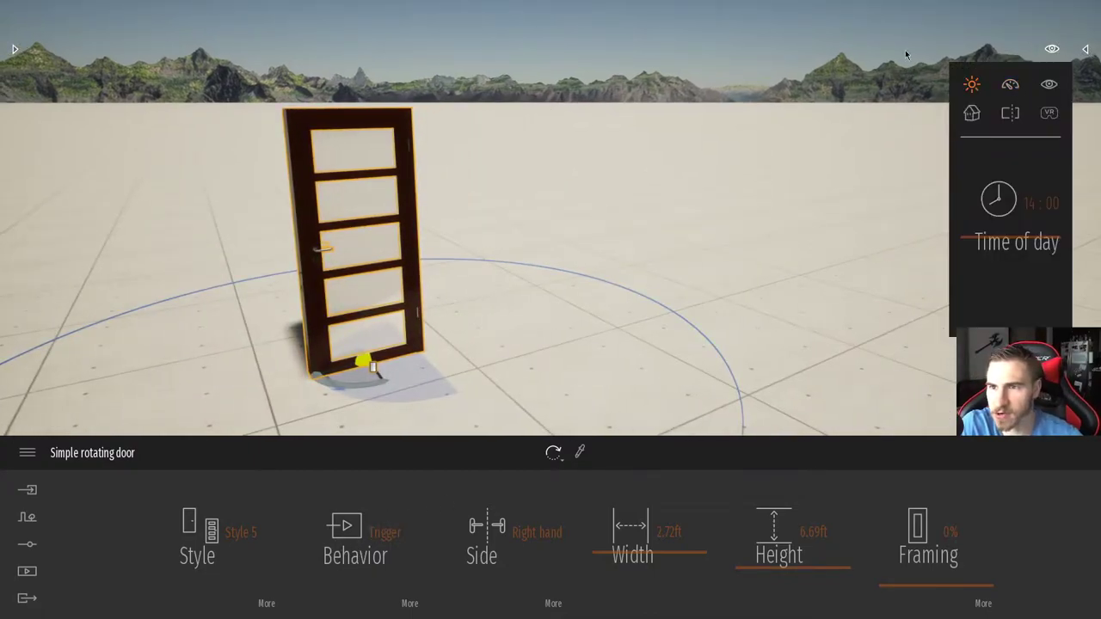
{"action": "left_click", "coordinate": [827, 60]}
{"action": "left_click", "coordinate": [418, 248]}
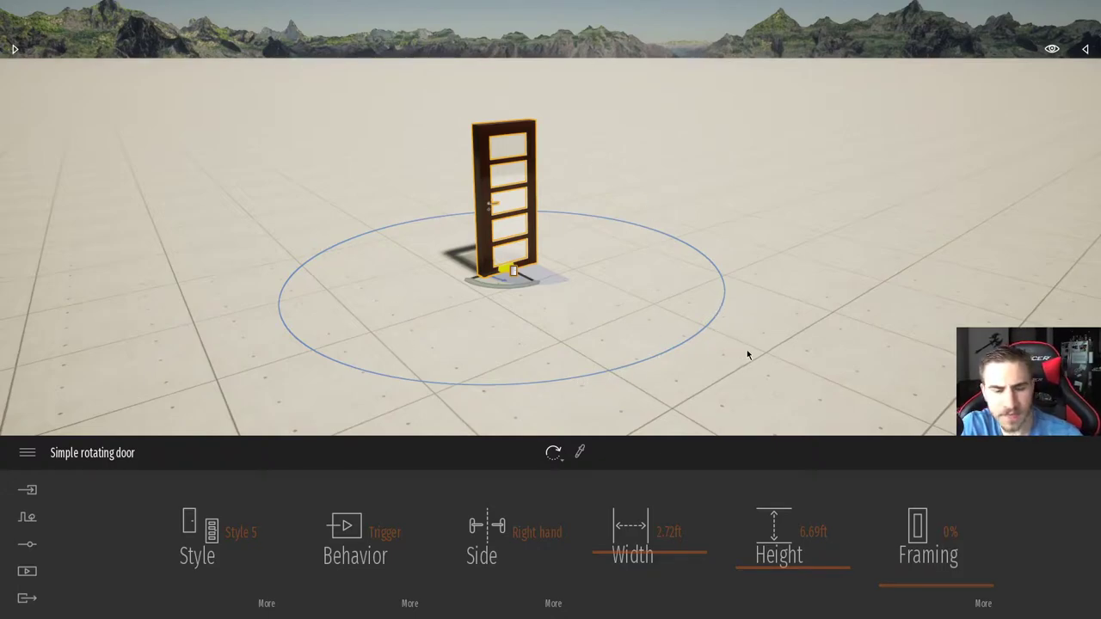
Step: Test the door's trigger behavior by moving close to the door and backing away from it
{"action": "right_click_drag", "start_coordinate": [713, 370], "coordinate": [574, 280]}
{"action": "key", "text": "w"}
{"action": "key", "text": "d"}
{"action": "key", "text": "w"}
{"action": "key", "text": "w"}
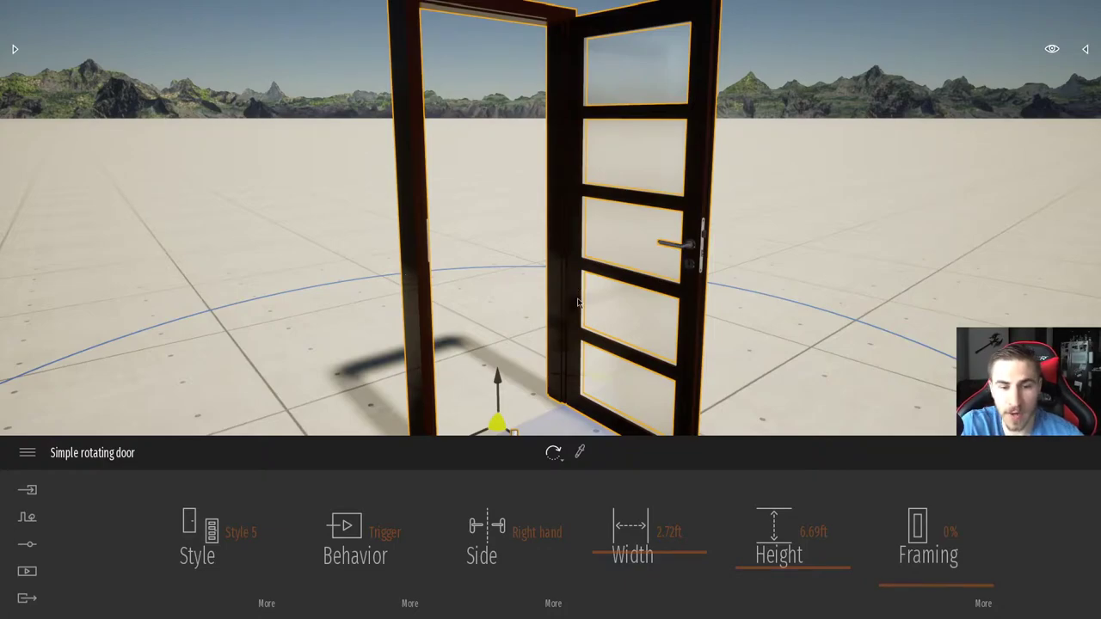
{"action": "scroll", "coordinate": [578, 303], "scroll_direction": "down", "scroll_amount": 10}
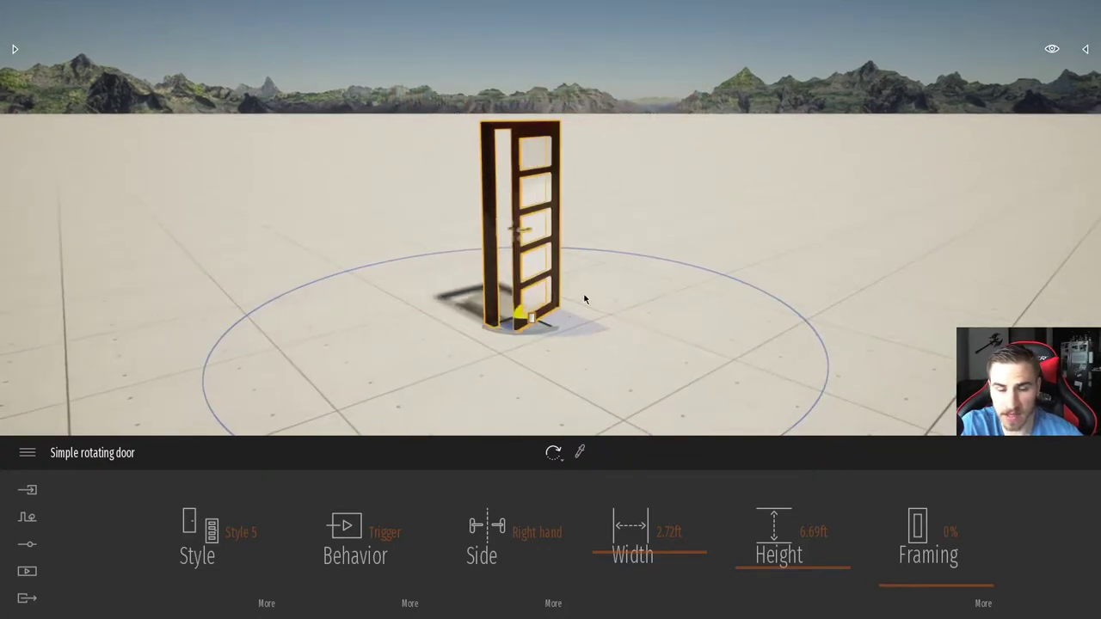
{"action": "right_click_drag", "start_coordinate": [584, 299], "coordinate": [574, 302]}
{"action": "key", "text": "w"}
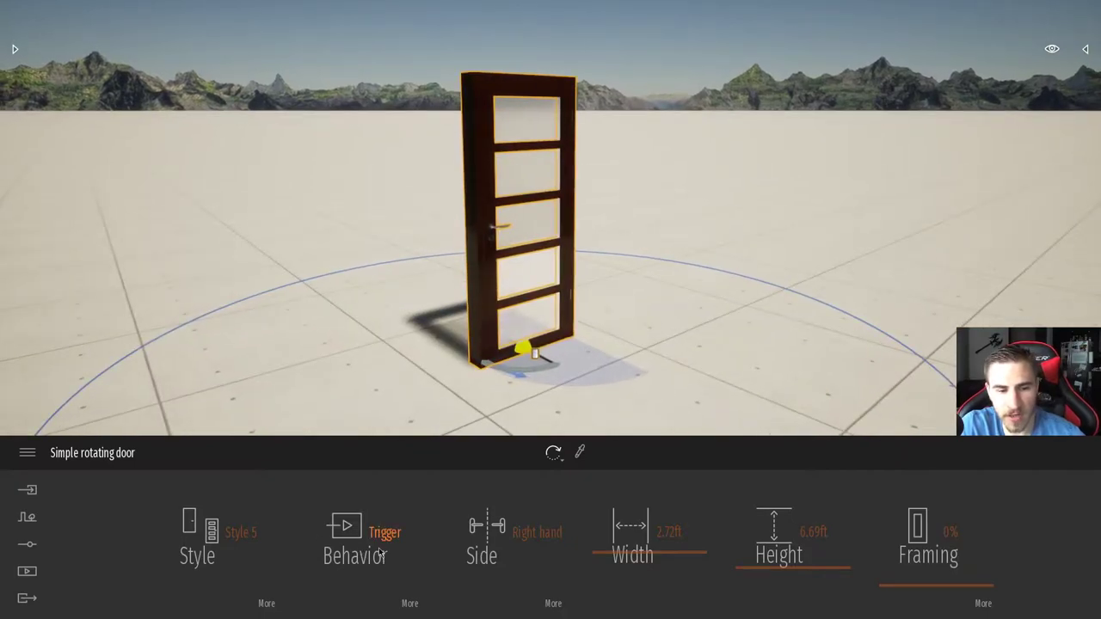
Step: Review the door's behavior options Trigger, Open and Close, keeping Trigger as its behavior
{"action": "left_click", "coordinate": [363, 537]}
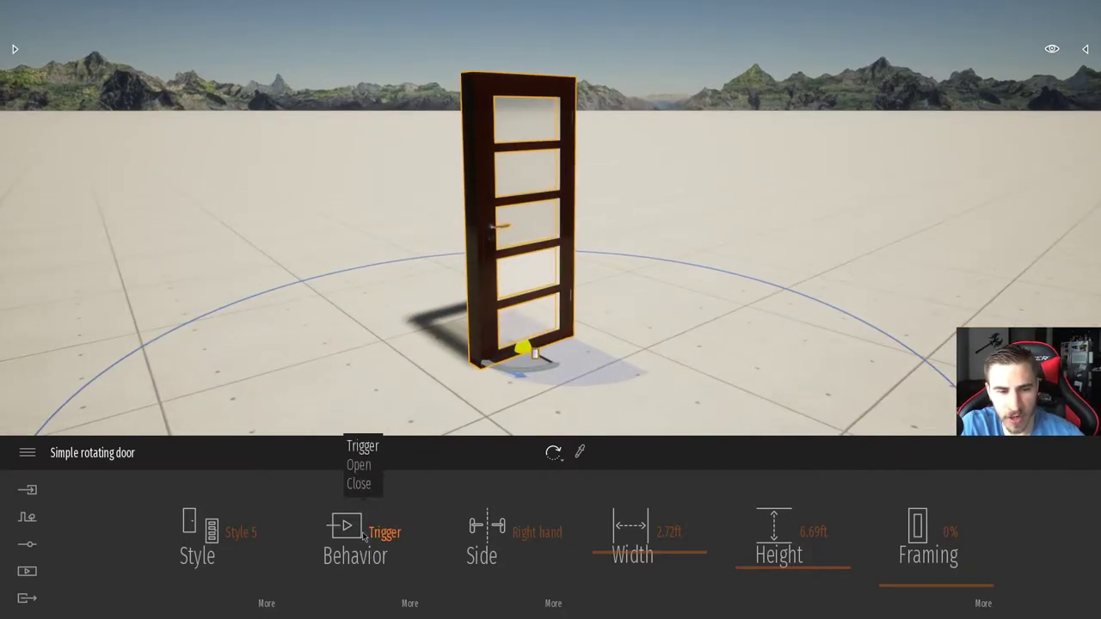
{"action": "left_click", "coordinate": [362, 446]}
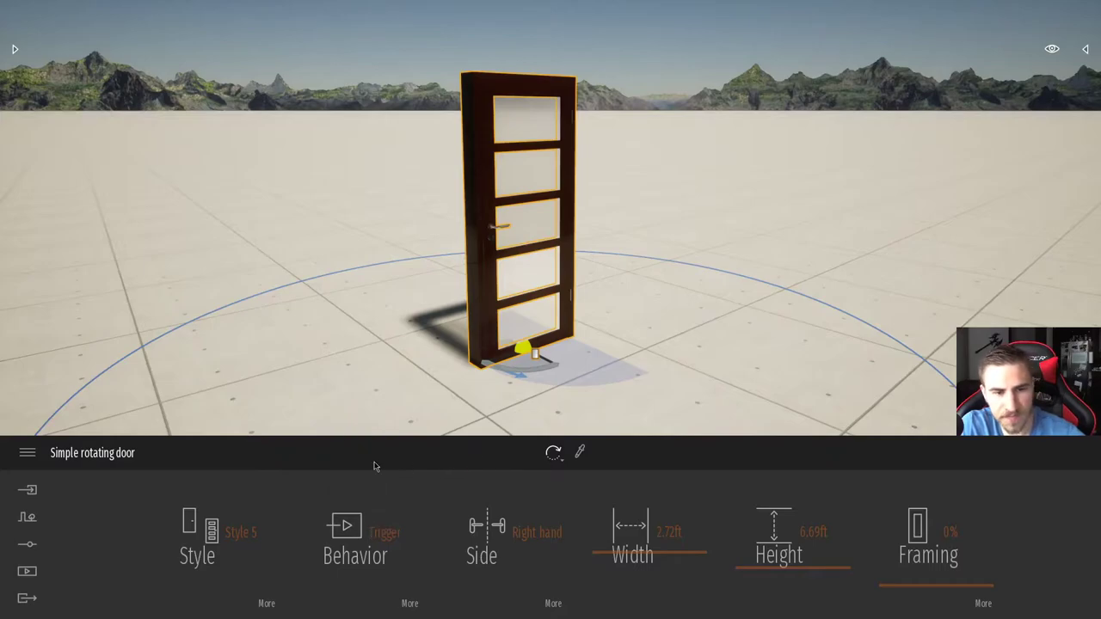
{"action": "left_click", "coordinate": [387, 535]}
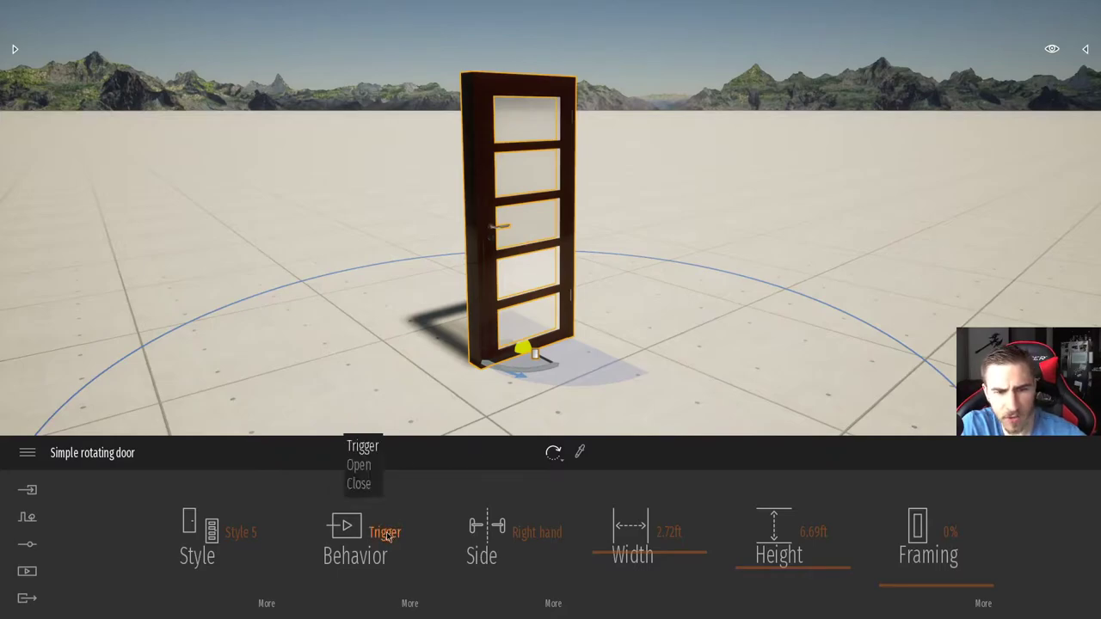
{"action": "left_click", "coordinate": [373, 457]}
{"action": "left_click", "coordinate": [814, 321]}
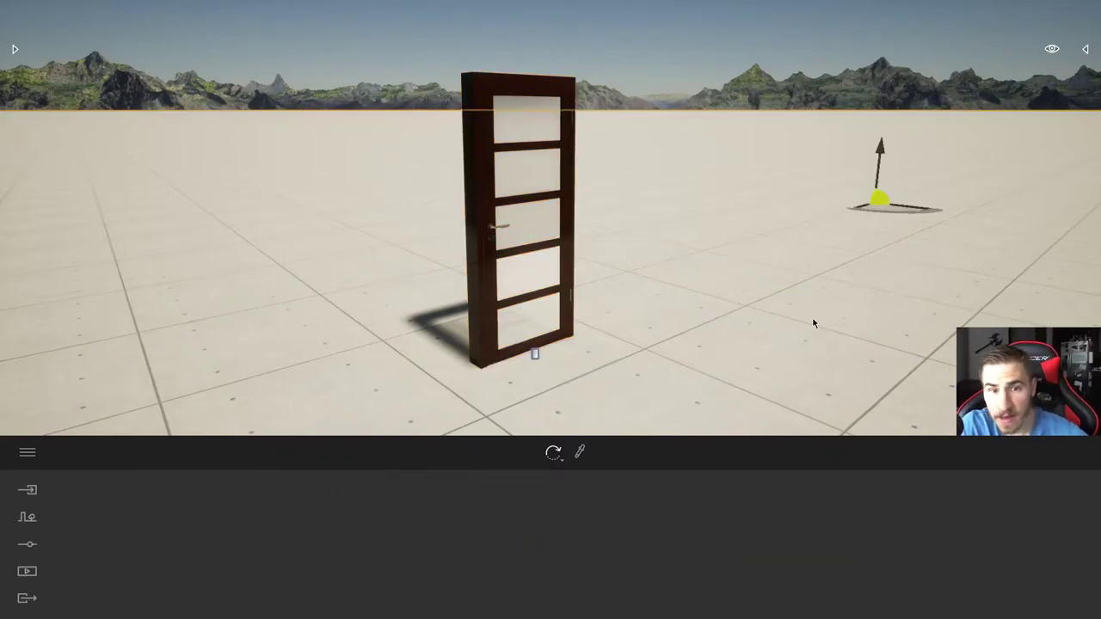
{"action": "left_click", "coordinate": [471, 207]}
{"action": "right_click_drag", "start_coordinate": [714, 147], "coordinate": [718, 139]}
{"action": "key", "text": "s"}
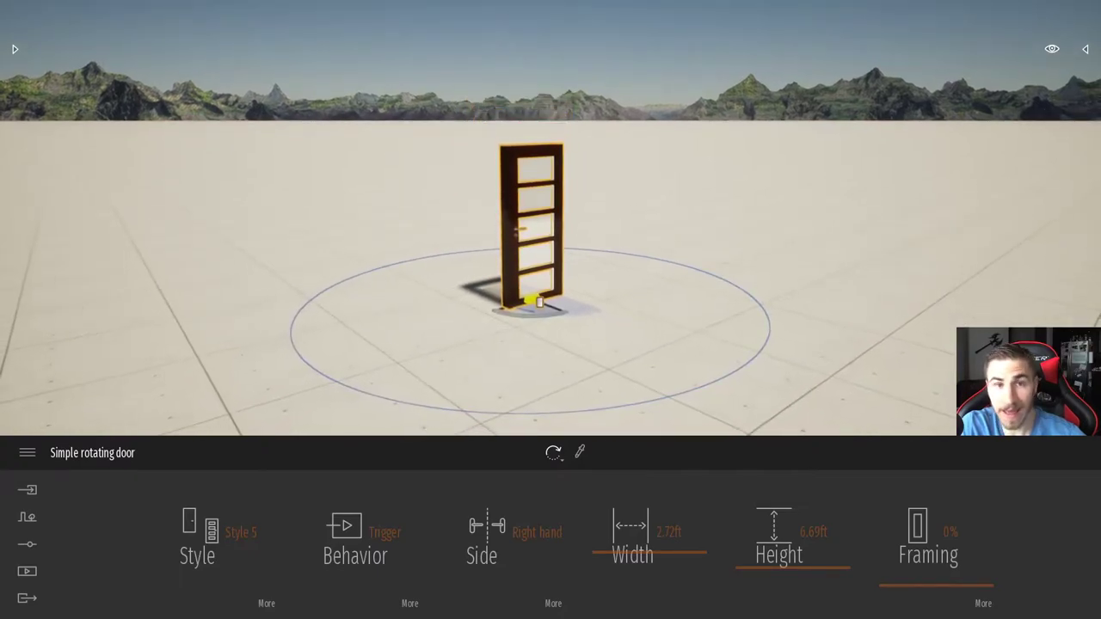
Step: Check the distance at which the door reacts by approaching it and backing out of its trigger circle
{"action": "key", "text": "w"}
{"action": "key", "text": "s"}
{"action": "key", "text": "s"}
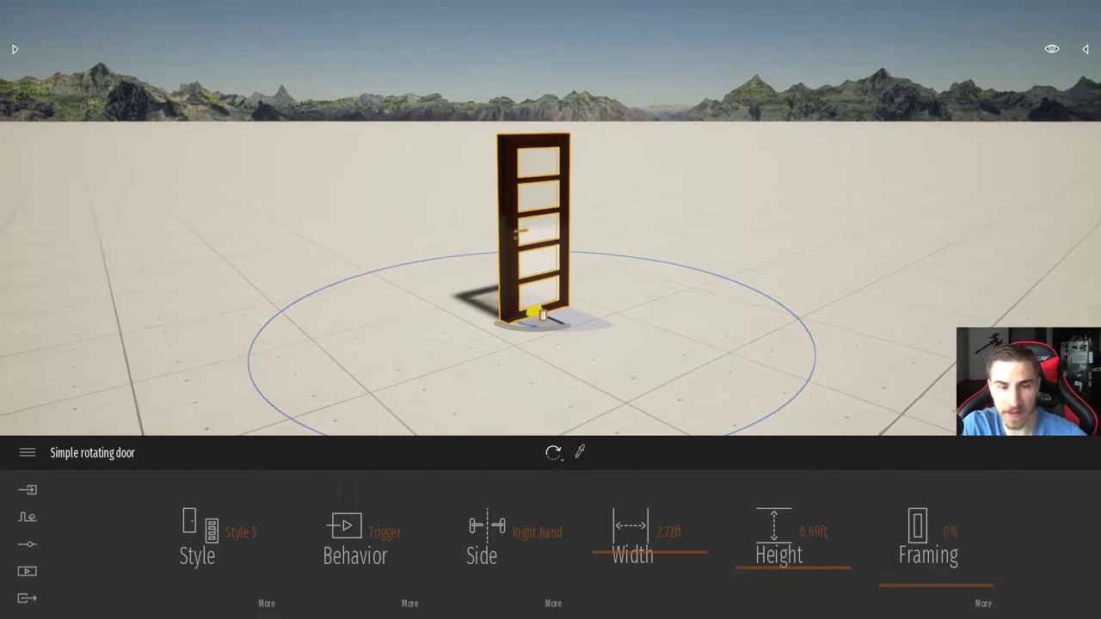
{"action": "key", "text": "w"}
{"action": "key", "text": "s"}
Step: Try the Open and Close behaviors on the door and set its behavior back to Trigger
{"action": "left_click", "coordinate": [385, 542]}
{"action": "left_click", "coordinate": [368, 462]}
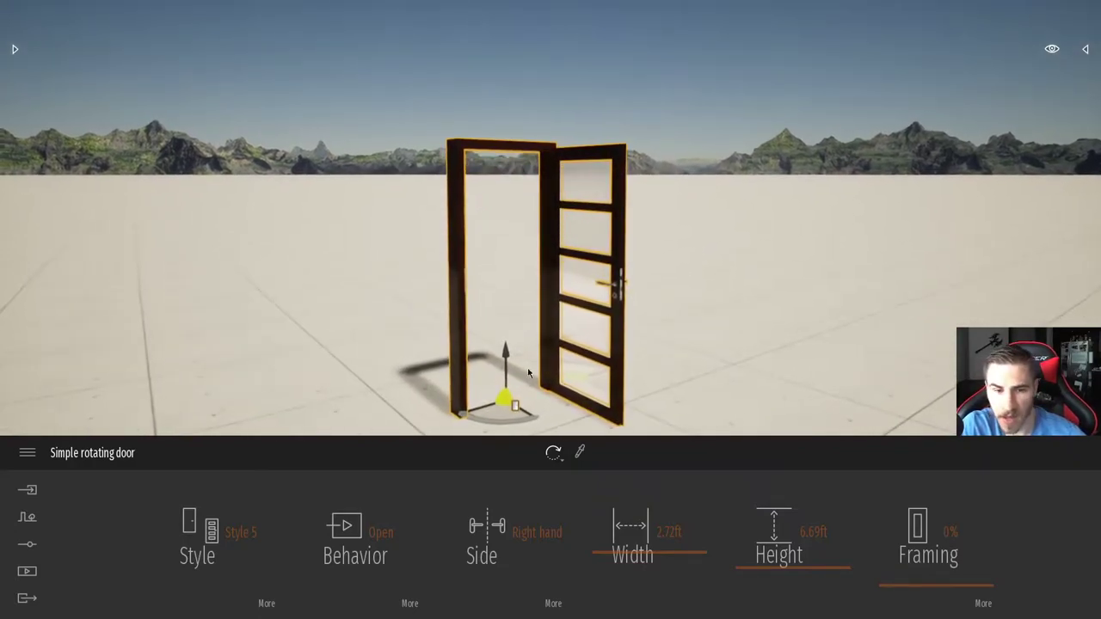
{"action": "left_click", "coordinate": [380, 533]}
{"action": "left_click", "coordinate": [361, 485]}
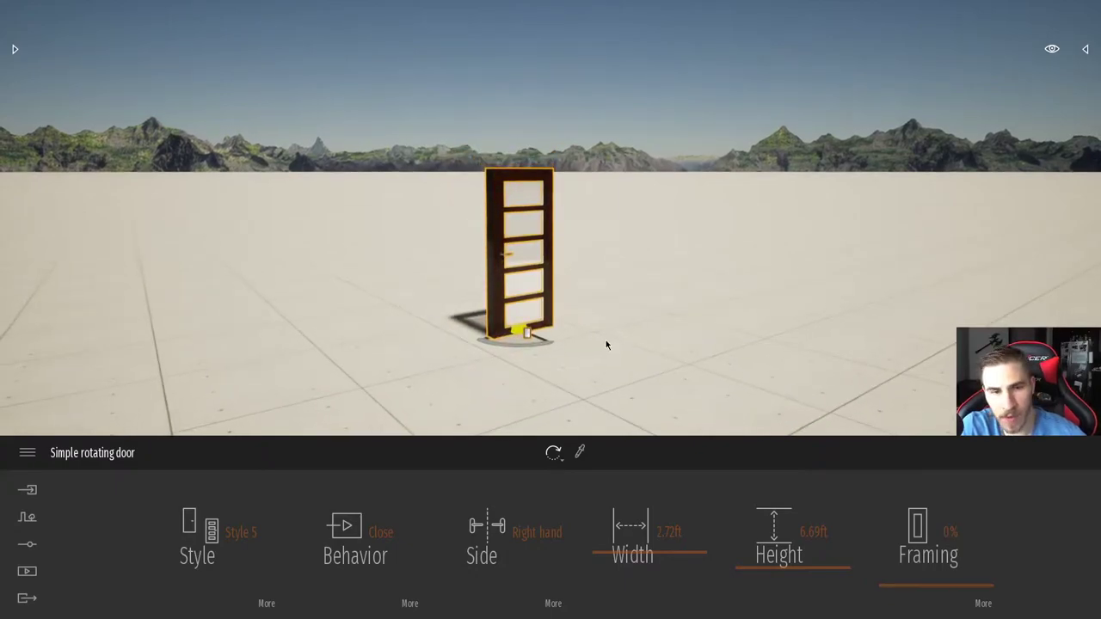
{"action": "key", "text": "w"}
{"action": "right_click_drag", "start_coordinate": [605, 345], "coordinate": [595, 380]}
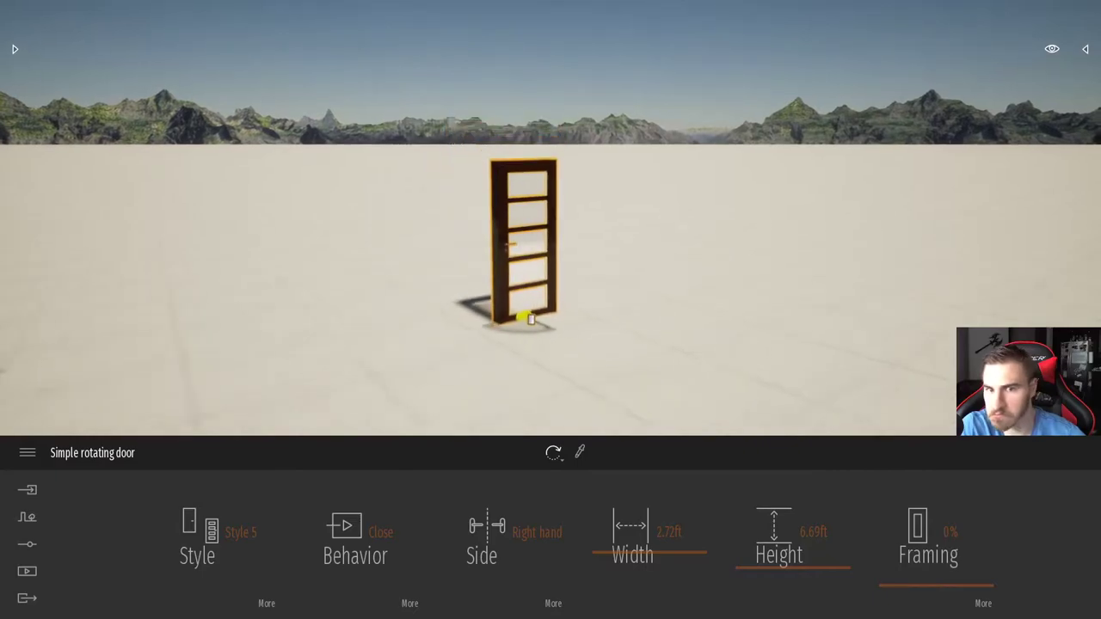
{"action": "left_click", "coordinate": [381, 533]}
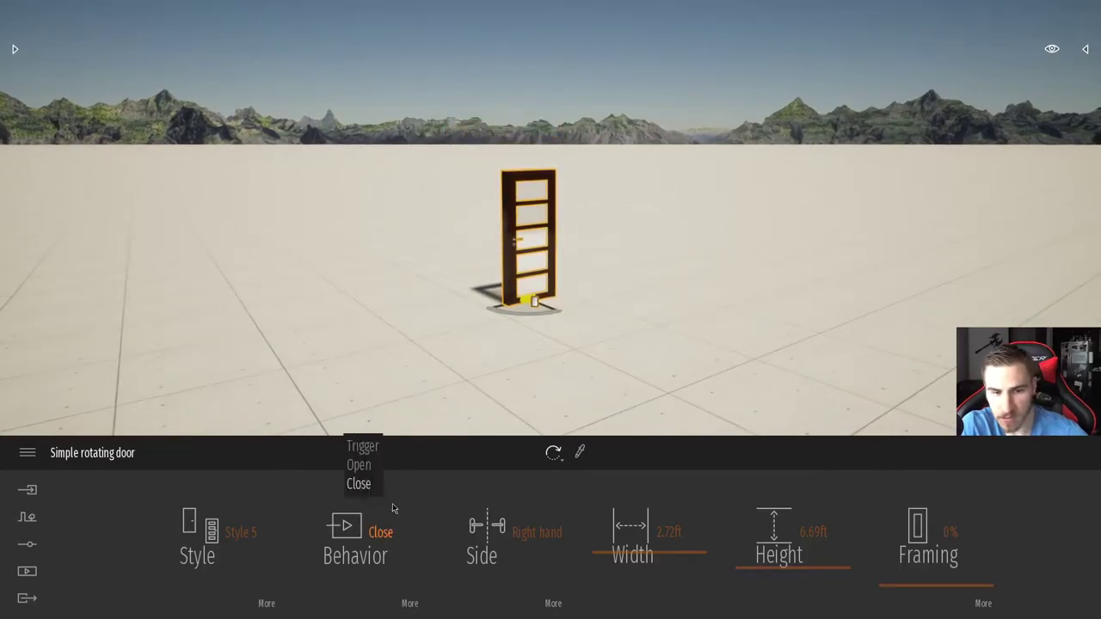
{"action": "left_click", "coordinate": [362, 447]}
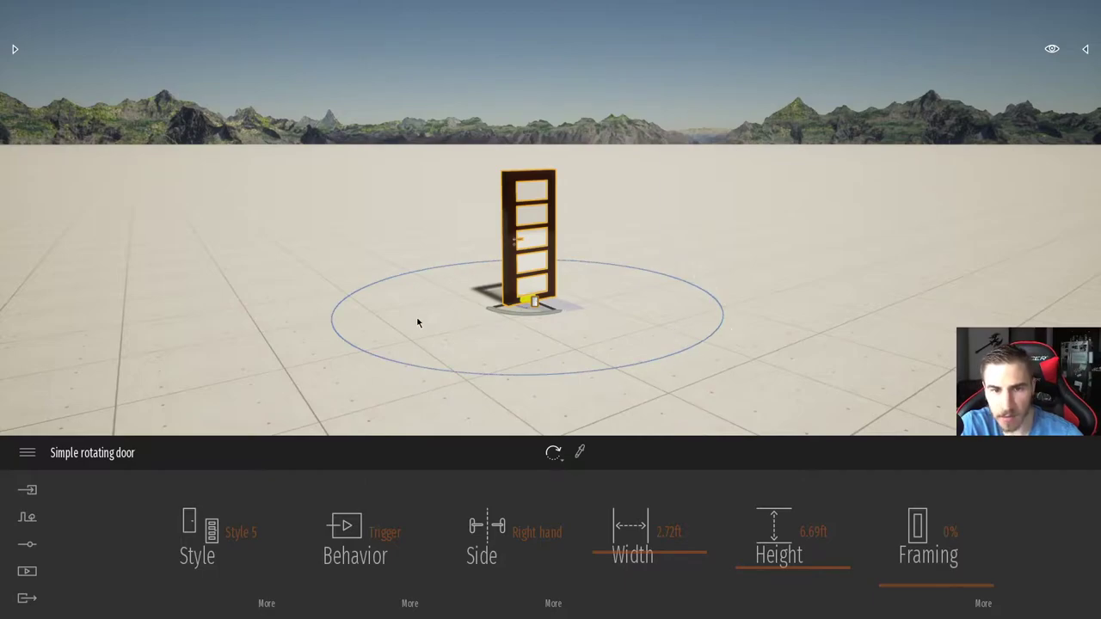
Step: Set the door's trigger radius to 4 ft
{"action": "left_click", "coordinate": [409, 603]}
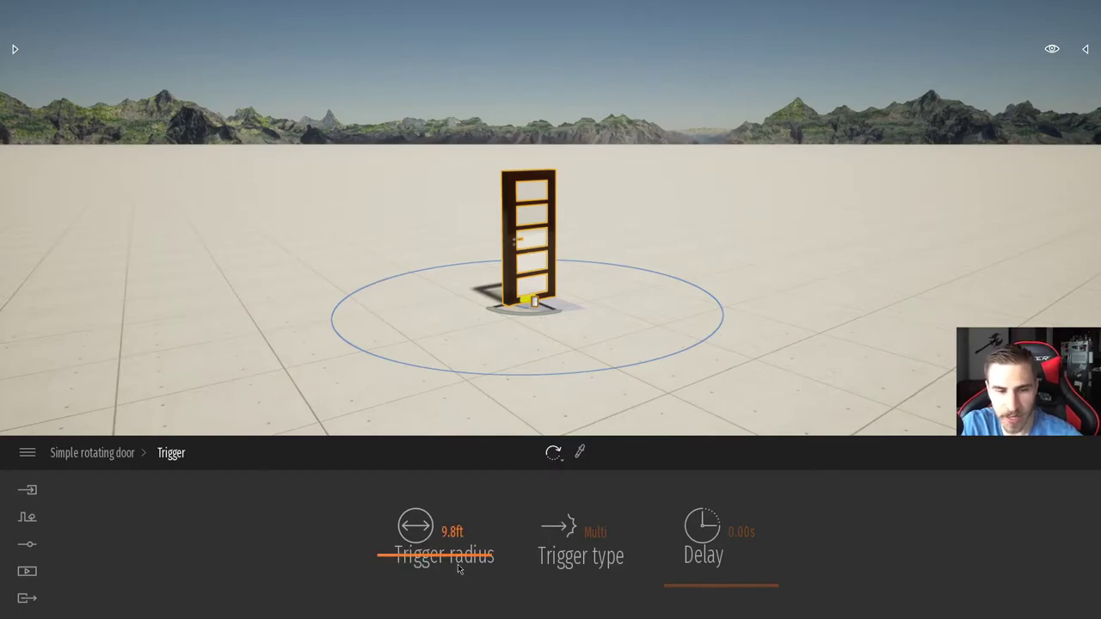
{"action": "left_click", "coordinate": [452, 531]}
{"action": "type", "text": "4"}
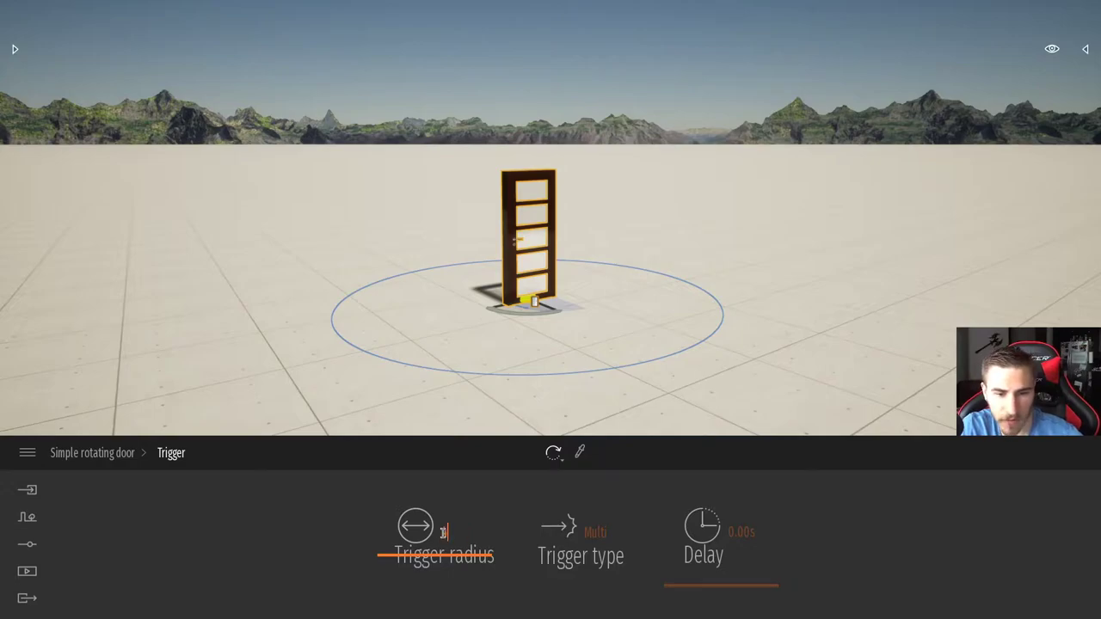
{"action": "key", "text": "Return"}
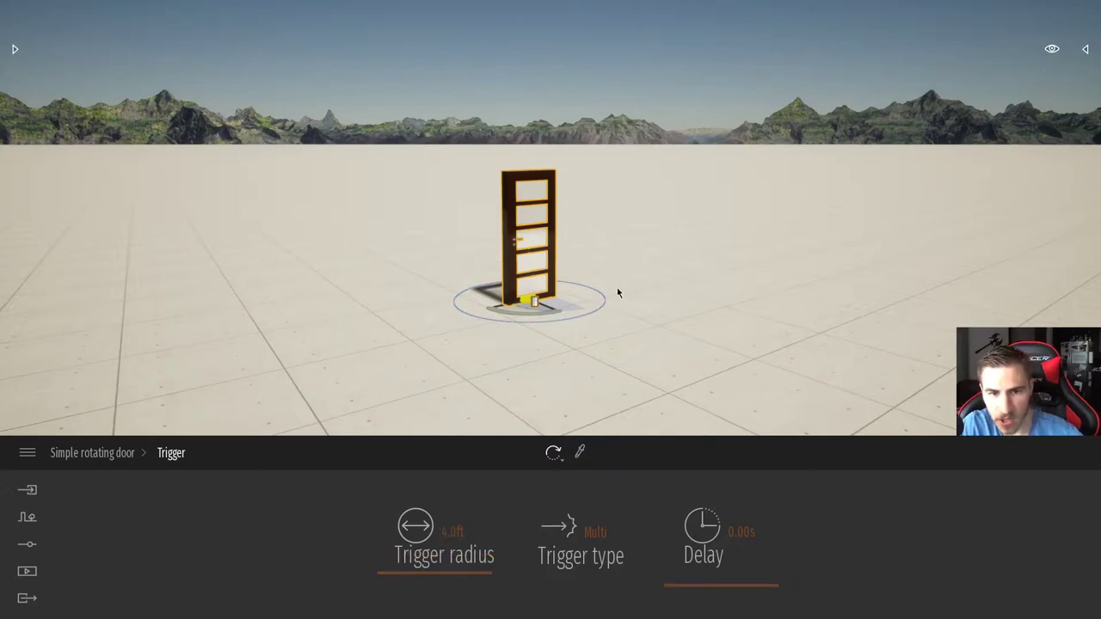
Step: Deselect the door and test its 4 ft trigger radius by moving up to it and backing away
{"action": "left_click", "coordinate": [606, 381]}
{"action": "key", "text": "w"}
{"action": "right_click_drag", "start_coordinate": [605, 377], "coordinate": [582, 377]}
{"action": "key", "text": "w"}
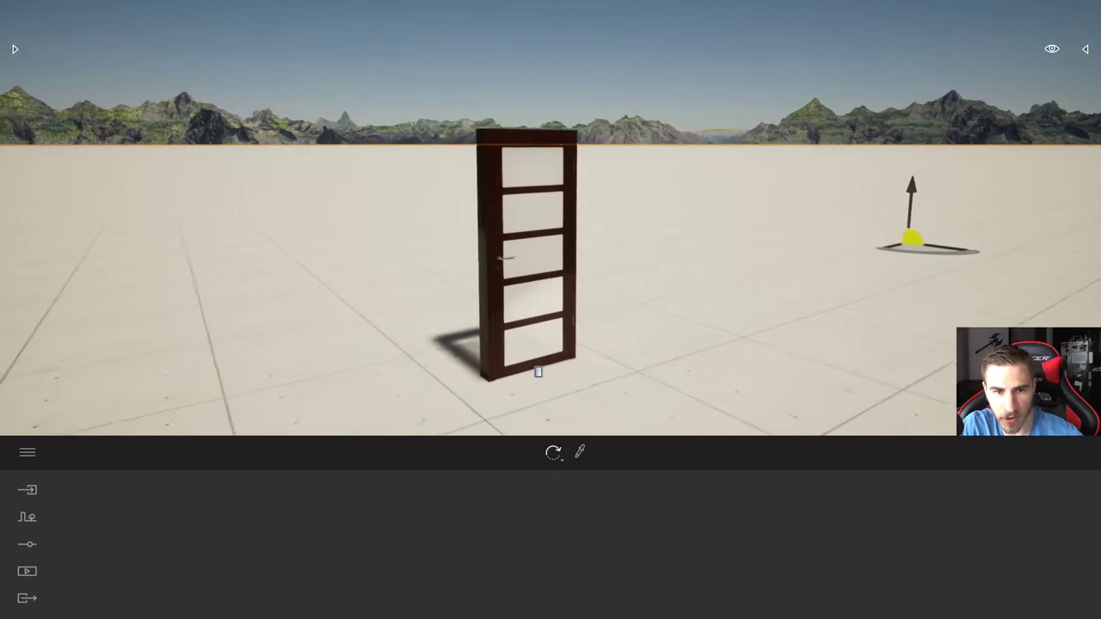
{"action": "key", "text": "w"}
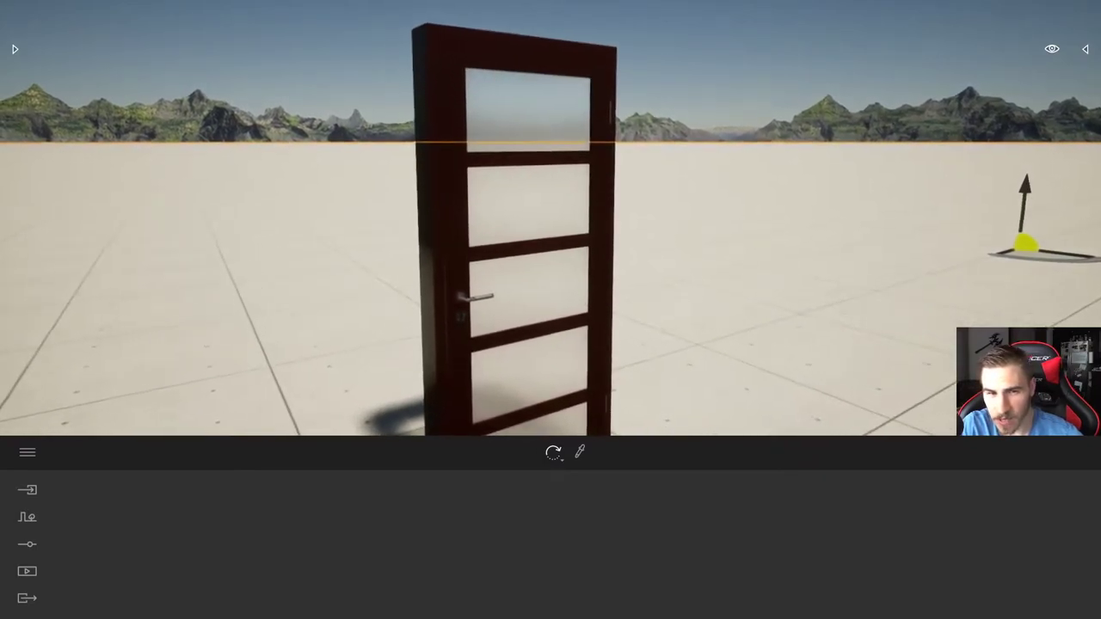
{"action": "key", "text": "w"}
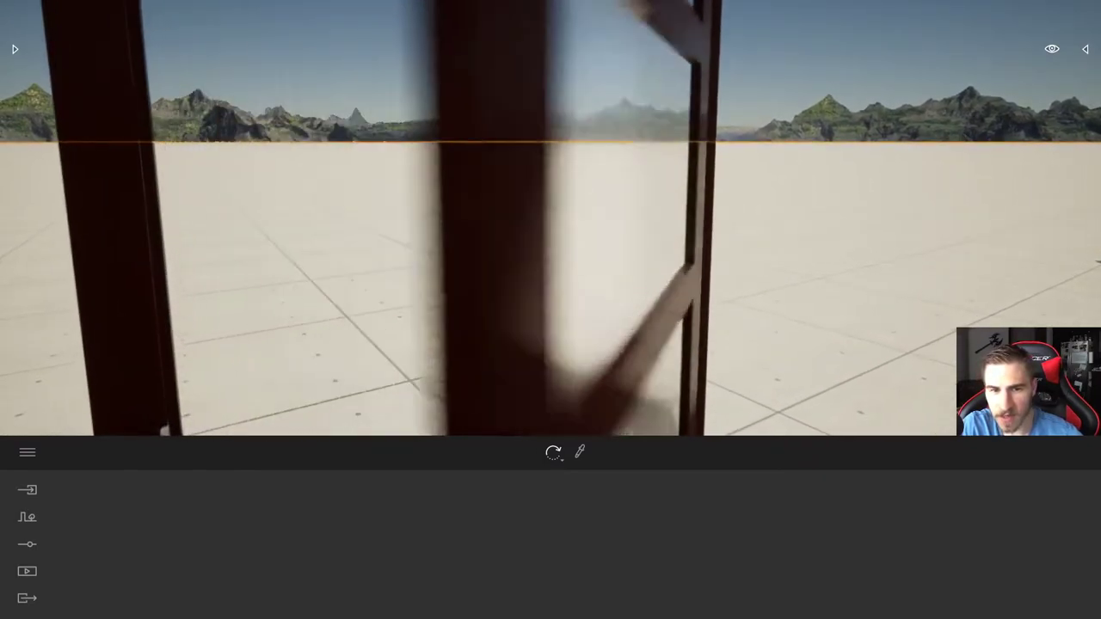
{"action": "key", "text": "s"}
{"action": "key", "text": "s"}
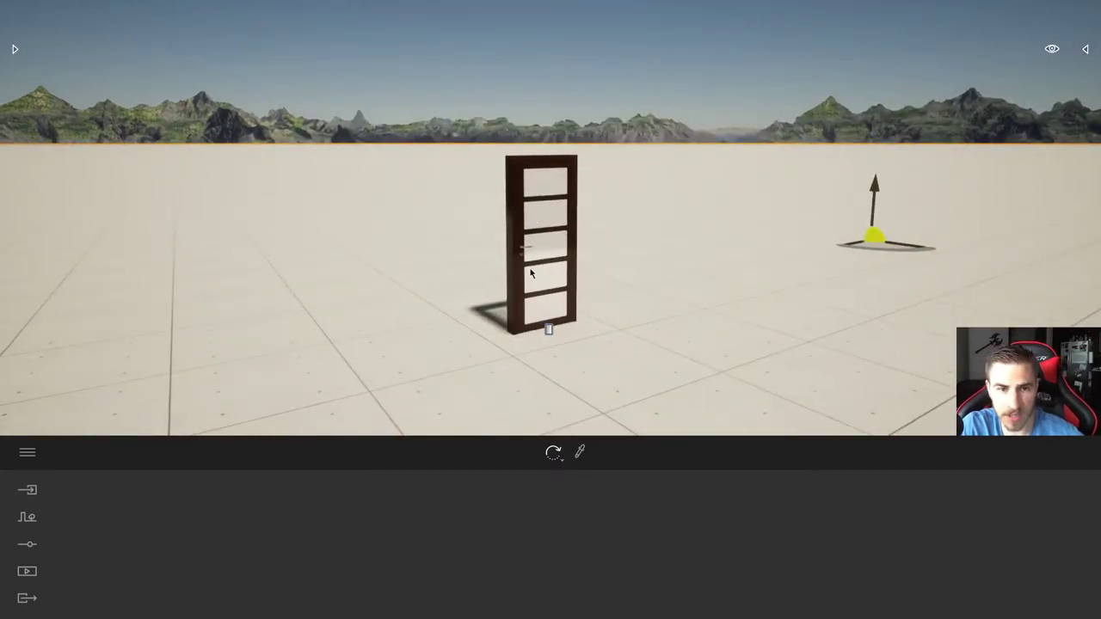
Step: Reselect the door and raise its trigger radius to 32.8 ft in the trigger settings
{"action": "left_click", "coordinate": [545, 327]}
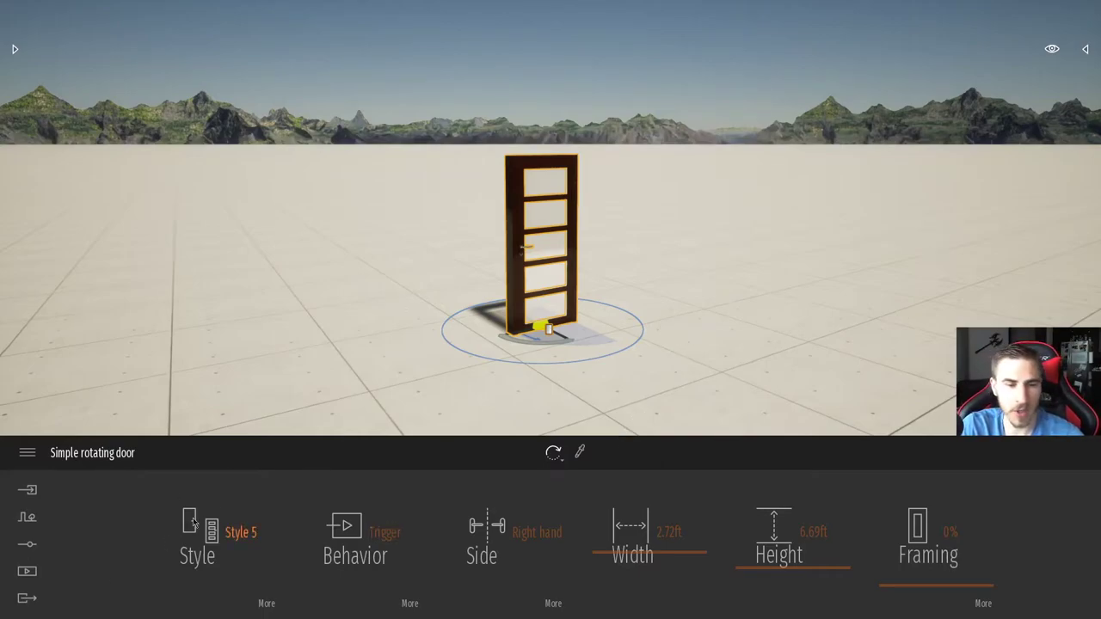
{"action": "left_click", "coordinate": [404, 540]}
{"action": "left_click", "coordinate": [409, 603]}
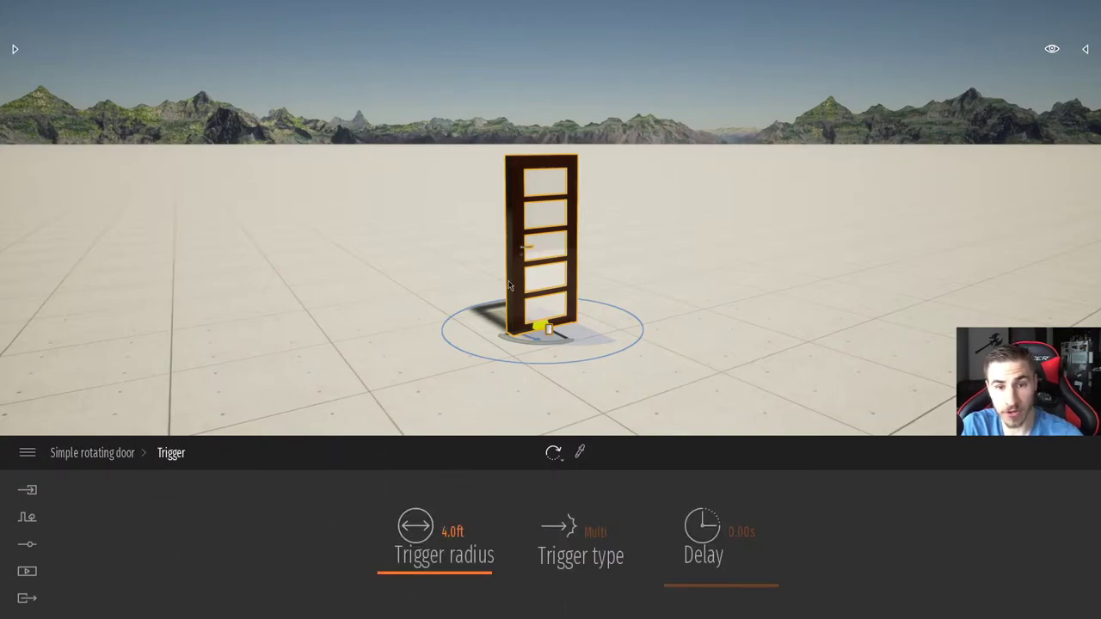
{"action": "left_click", "coordinate": [453, 522]}
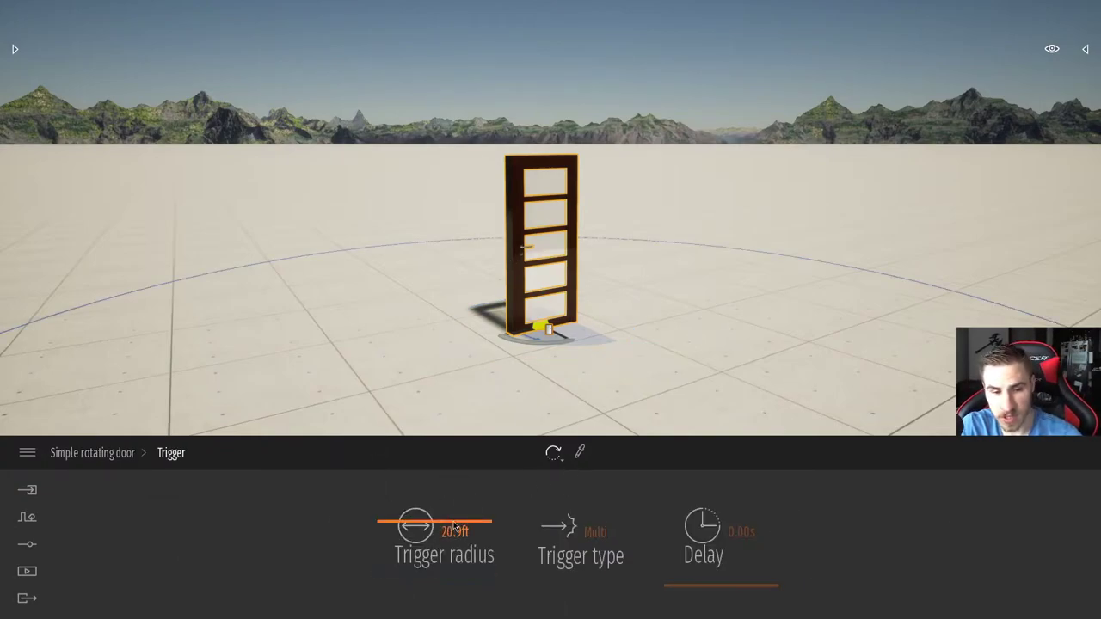
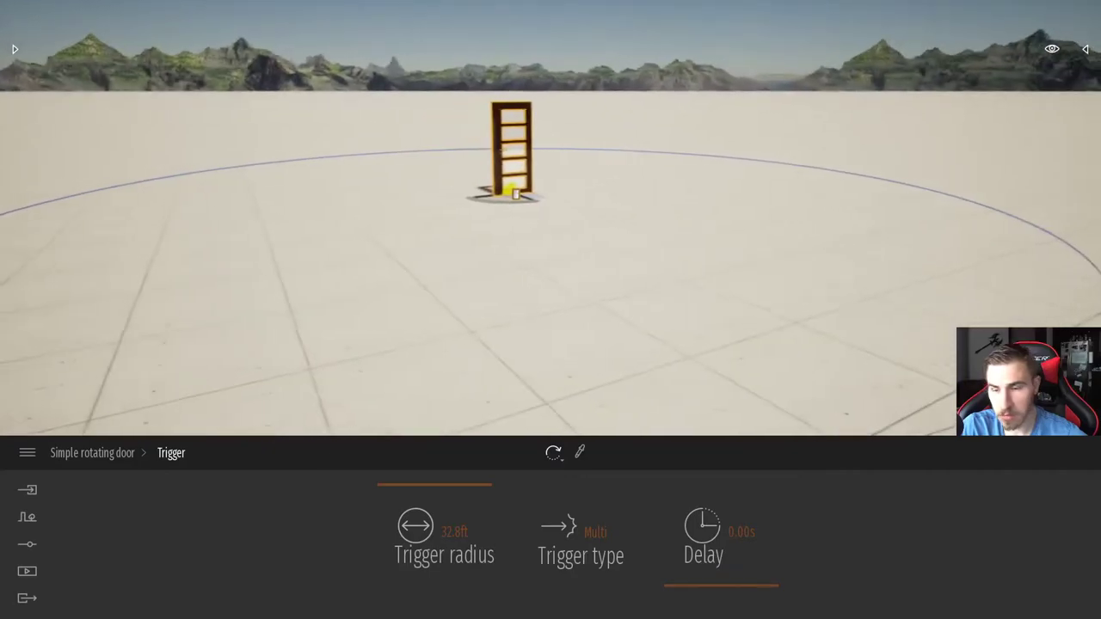
Step: Choose the helicopter option in the navigation settings for moving around the scene
{"action": "key", "text": "w"}
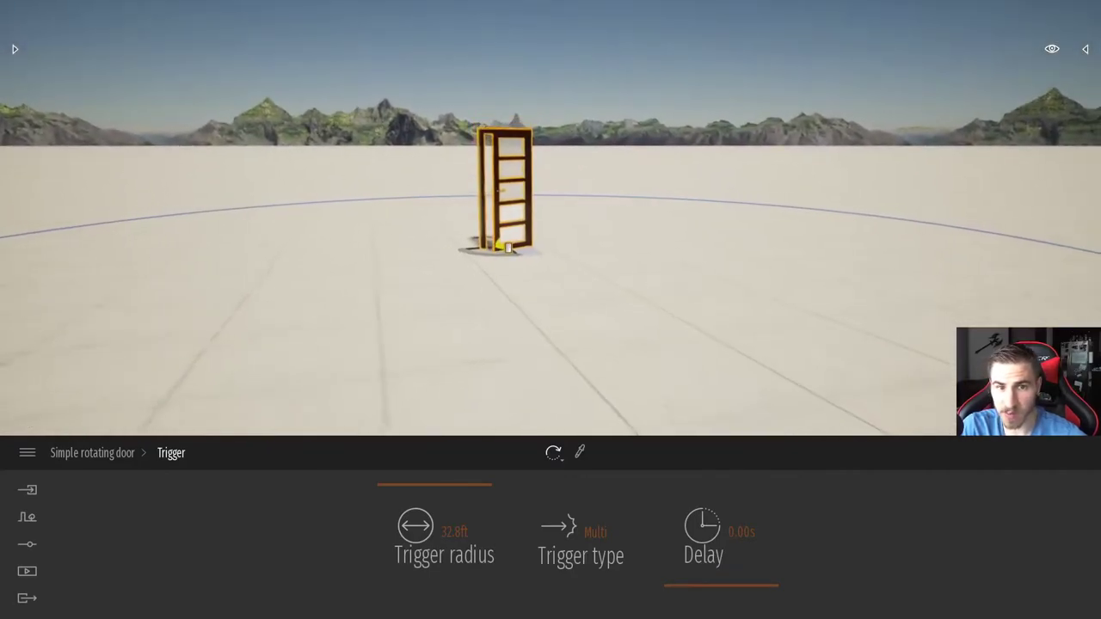
{"action": "left_click", "coordinate": [1051, 49]}
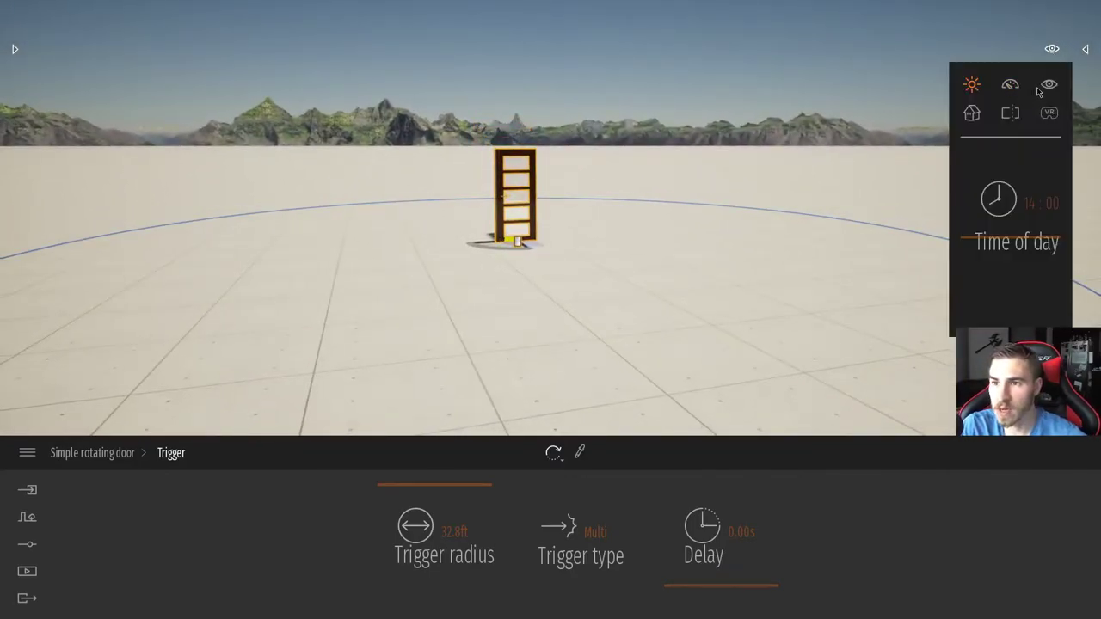
{"action": "left_click", "coordinate": [1049, 84]}
{"action": "left_click", "coordinate": [1011, 228]}
Step: Test the door's 32.8 ft trigger radius by moving into the circle and back out
{"action": "key", "text": "s"}
{"action": "right_click_drag", "start_coordinate": [615, 259], "coordinate": [532, 218]}
{"action": "key", "text": "w"}
{"action": "key", "text": "w"}
{"action": "key", "text": "w"}
{"action": "key", "text": "w"}
{"action": "key", "text": "s"}
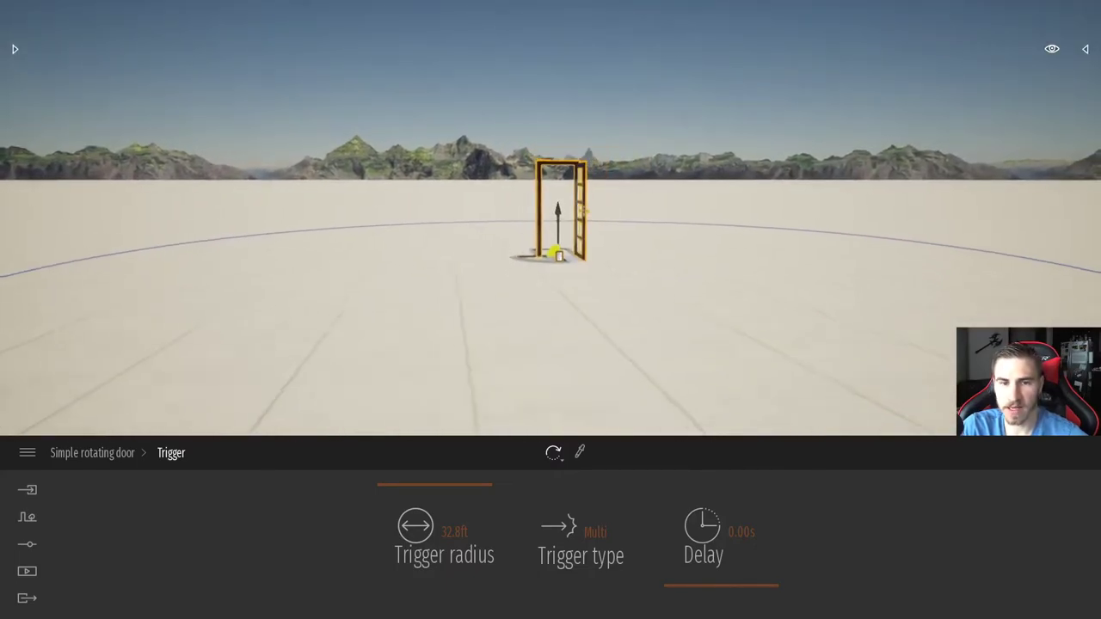
Step: Use the helicopter option in the navigation settings once more
{"action": "left_click", "coordinate": [1051, 50]}
{"action": "left_click", "coordinate": [1048, 83]}
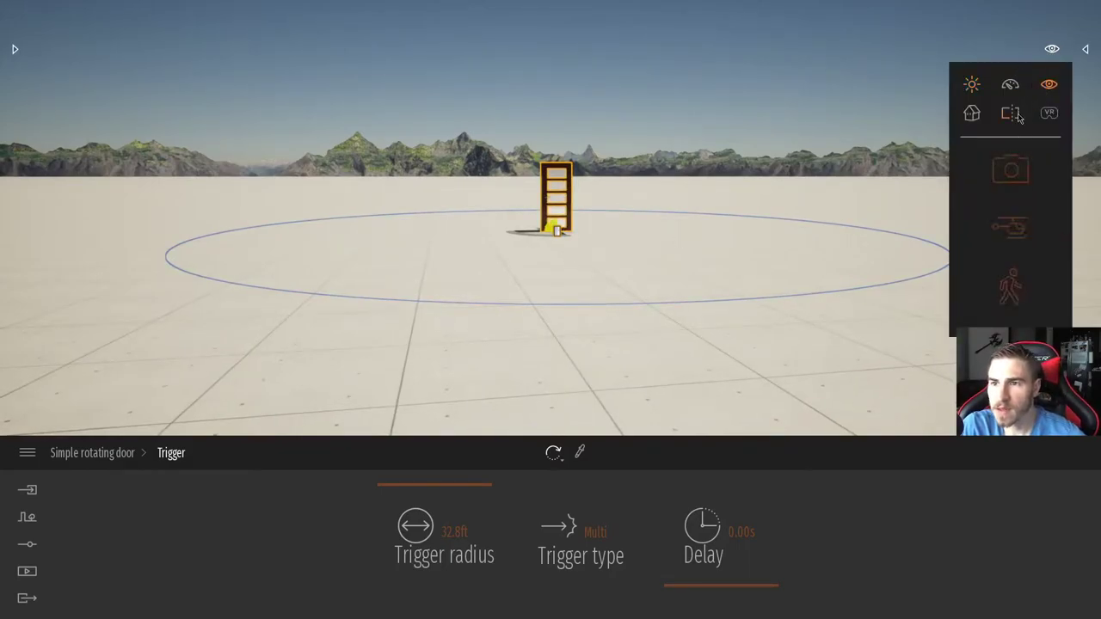
{"action": "left_click", "coordinate": [1011, 226]}
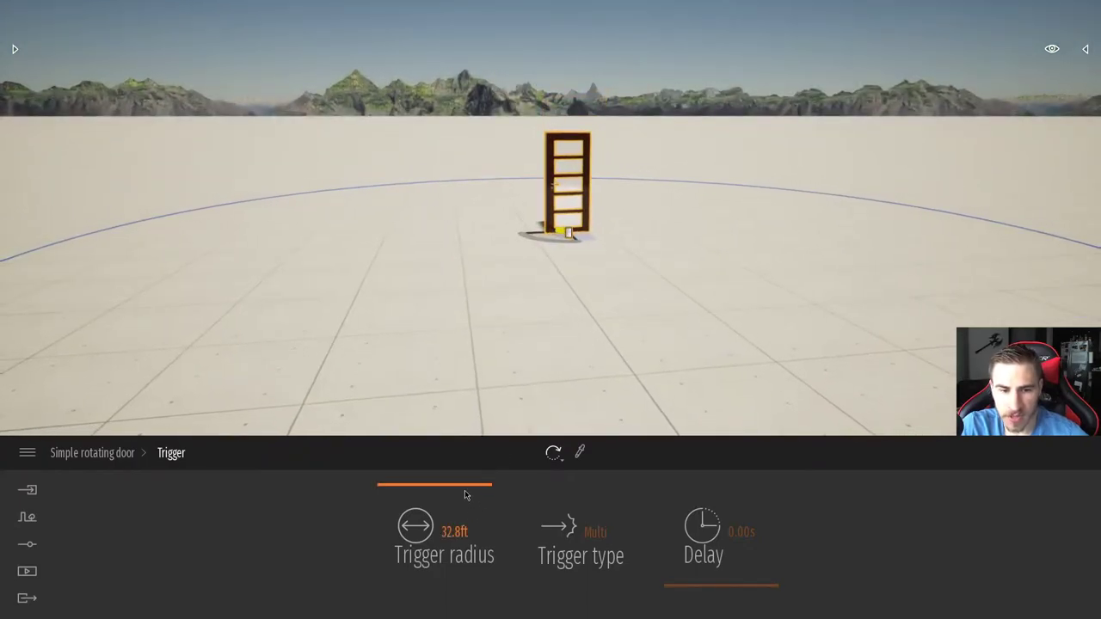
Step: Reduce the door's trigger radius to 19.6 ft
{"action": "left_click_drag", "start_coordinate": [465, 492], "coordinate": [468, 525]}
{"action": "right_click_drag", "start_coordinate": [550, 361], "coordinate": [590, 358]}
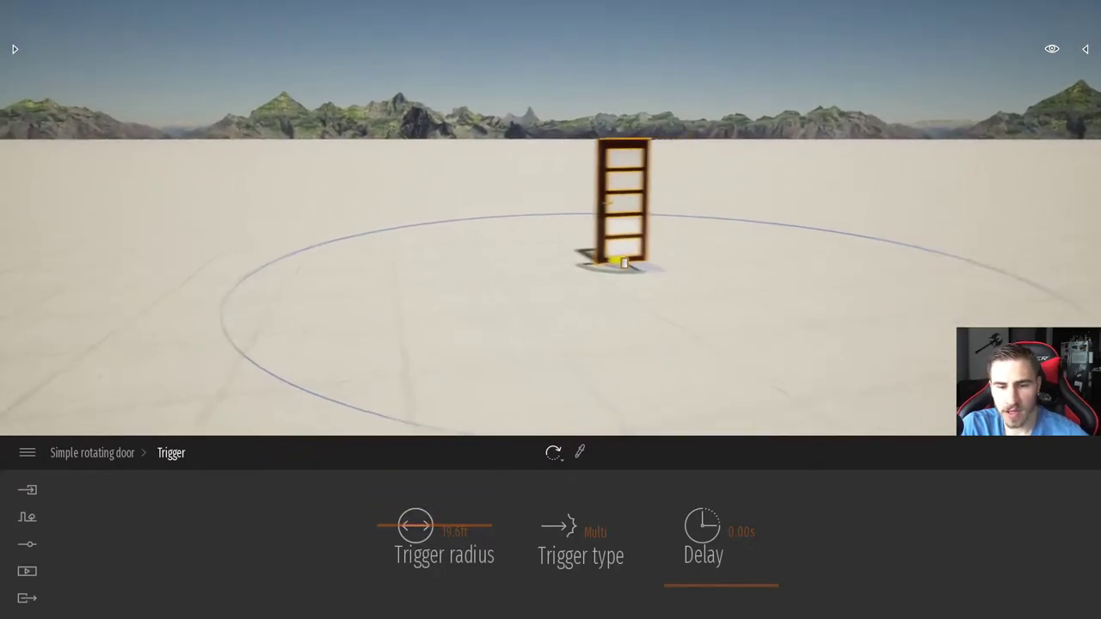
Step: Review the door's trigger types Camera, Character path and Custom path actors, and view the trigger circle from the other side
{"action": "left_click", "coordinate": [585, 542]}
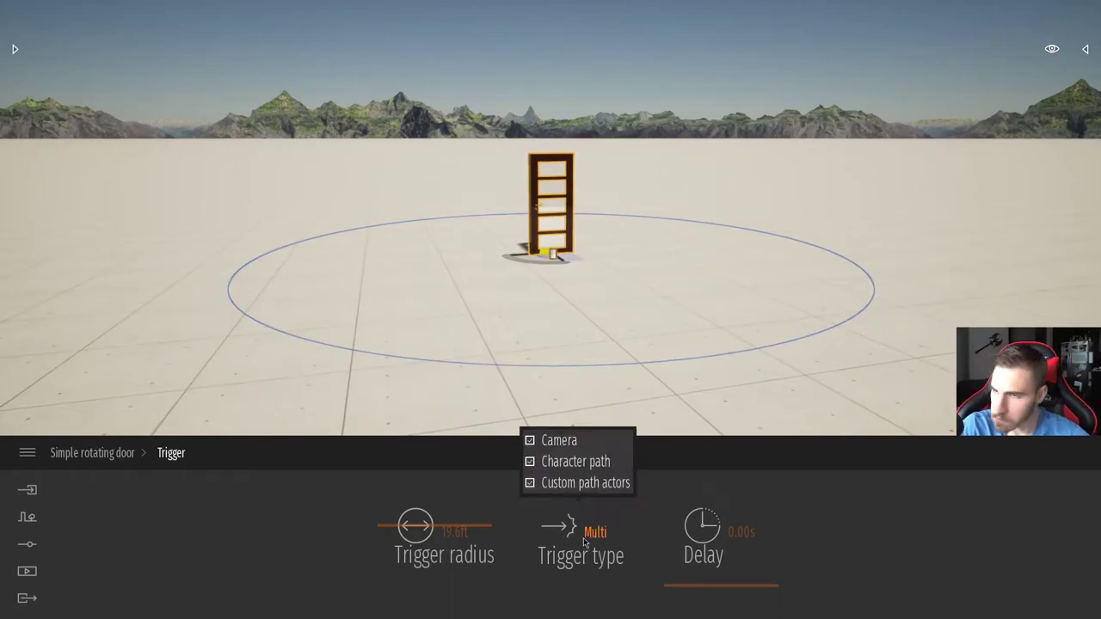
{"action": "left_click", "coordinate": [642, 504]}
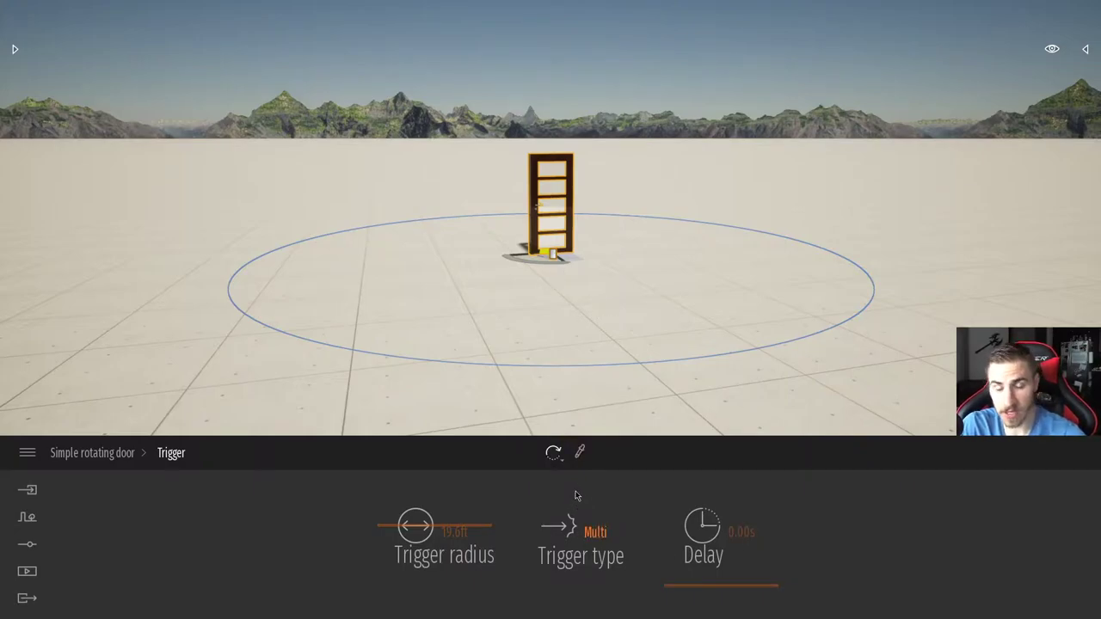
{"action": "left_click", "coordinate": [593, 535]}
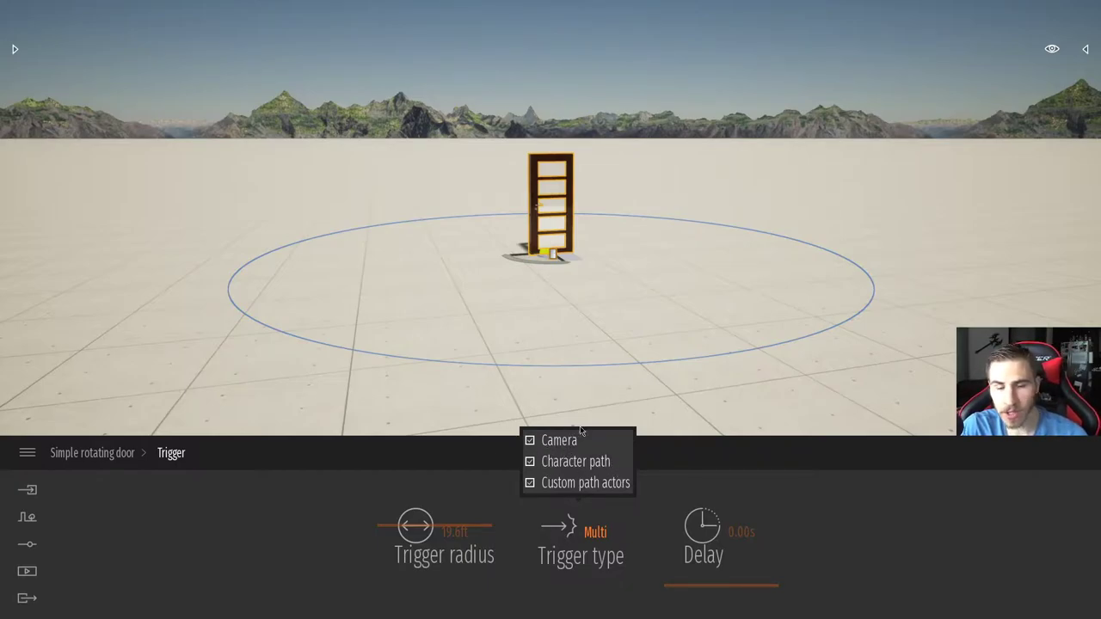
{"action": "right_click_drag", "start_coordinate": [622, 361], "coordinate": [575, 396]}
{"action": "key", "text": "w"}
{"action": "key", "text": "d"}
{"action": "key", "text": "s"}
{"action": "key", "text": "a"}
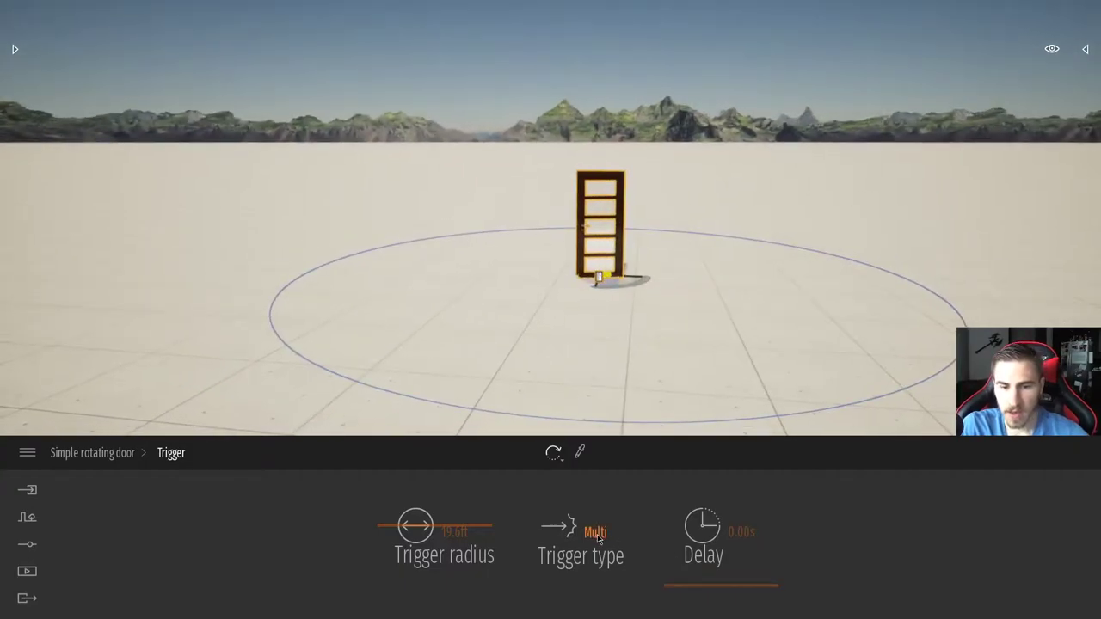
{"action": "left_click", "coordinate": [597, 534]}
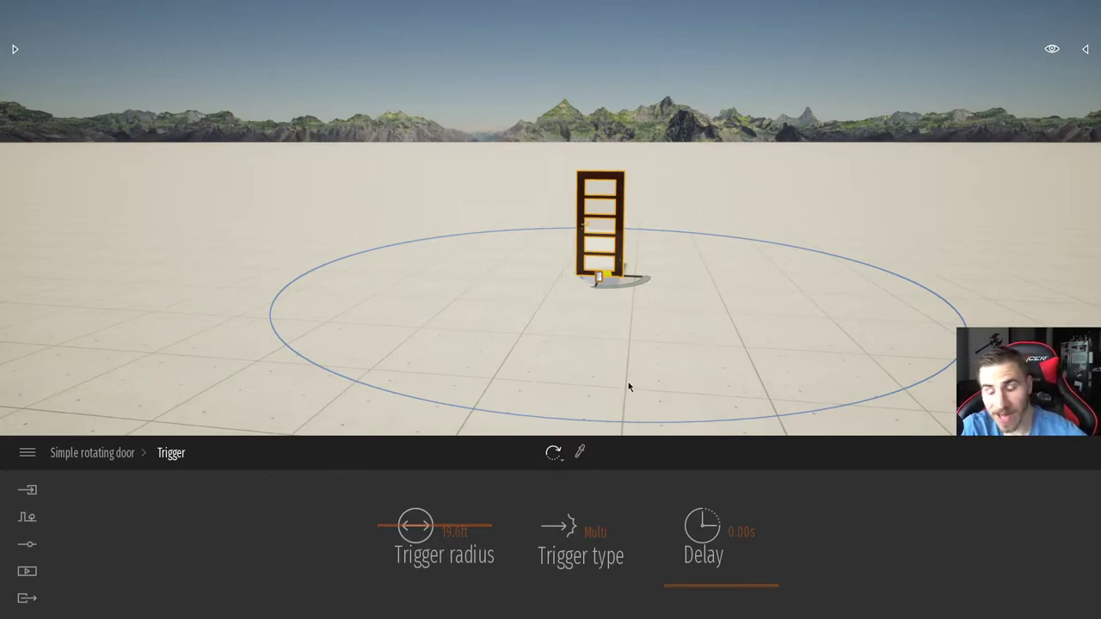
Step: Examine the door's trigger circle from a higher angle and recheck which trigger types are enabled
{"action": "right_click_drag", "start_coordinate": [561, 386], "coordinate": [586, 434]}
{"action": "key", "text": "w"}
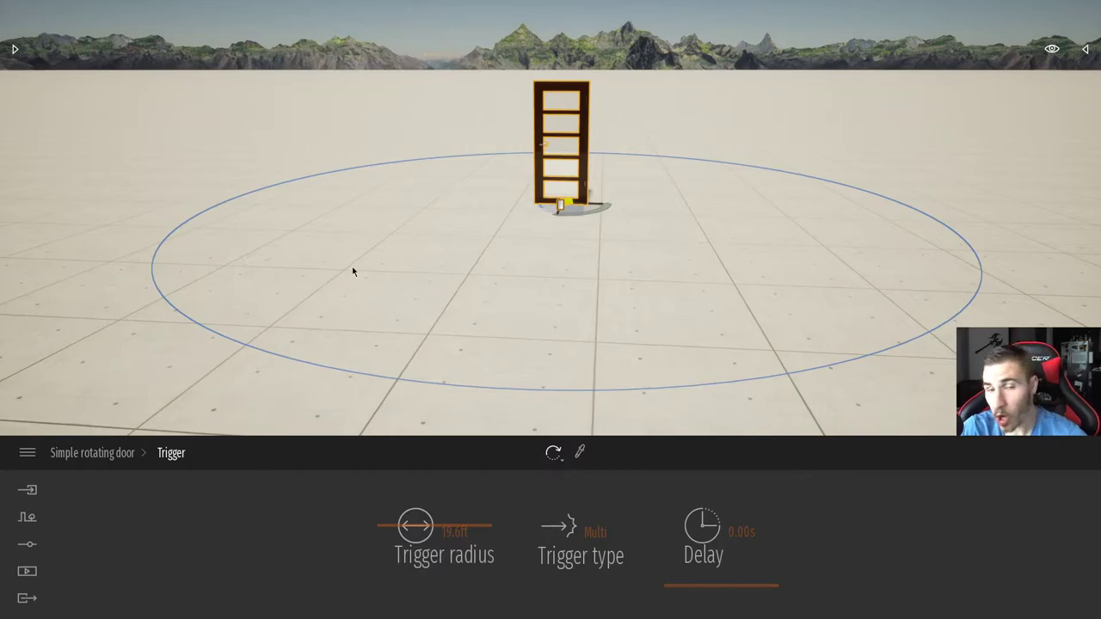
{"action": "right_click_drag", "start_coordinate": [287, 304], "coordinate": [631, 246]}
{"action": "key", "text": "d"}
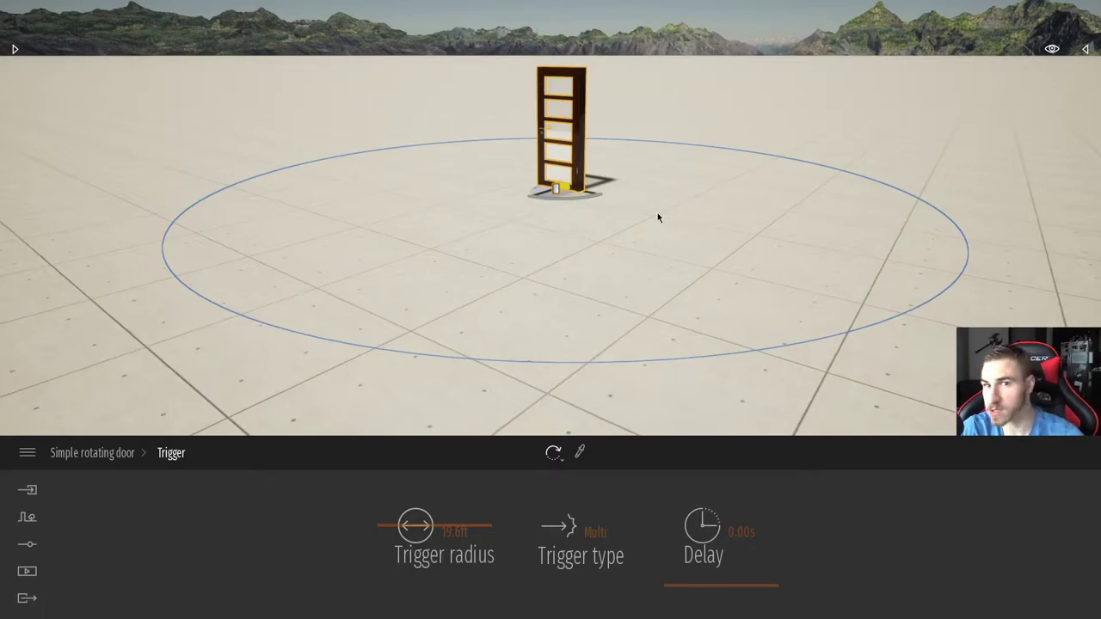
{"action": "left_click", "coordinate": [585, 519]}
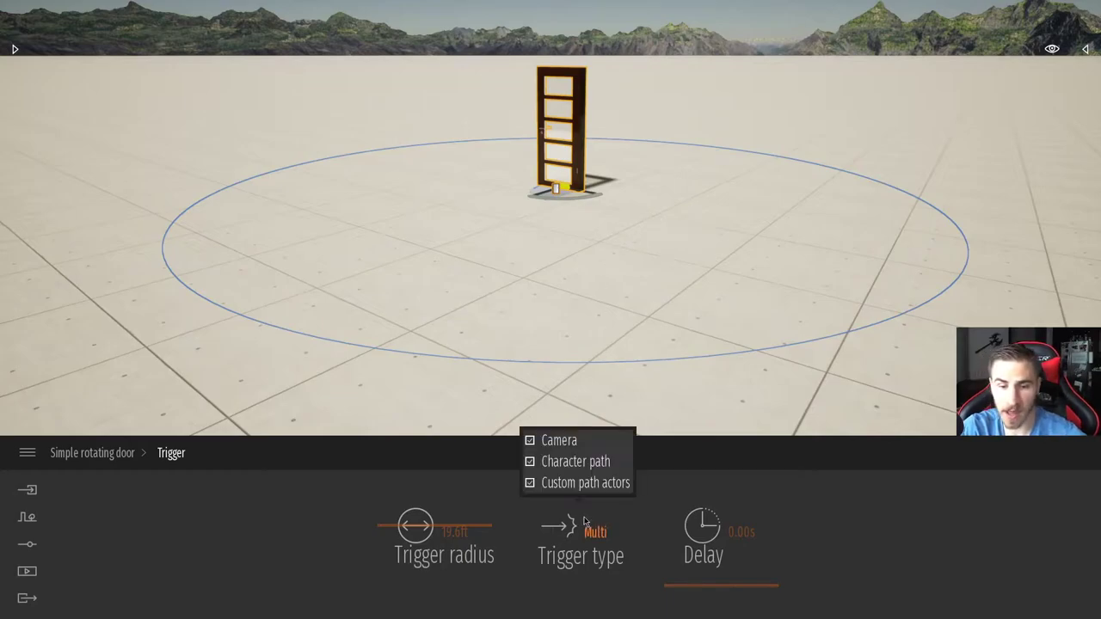
{"action": "left_click", "coordinate": [586, 528]}
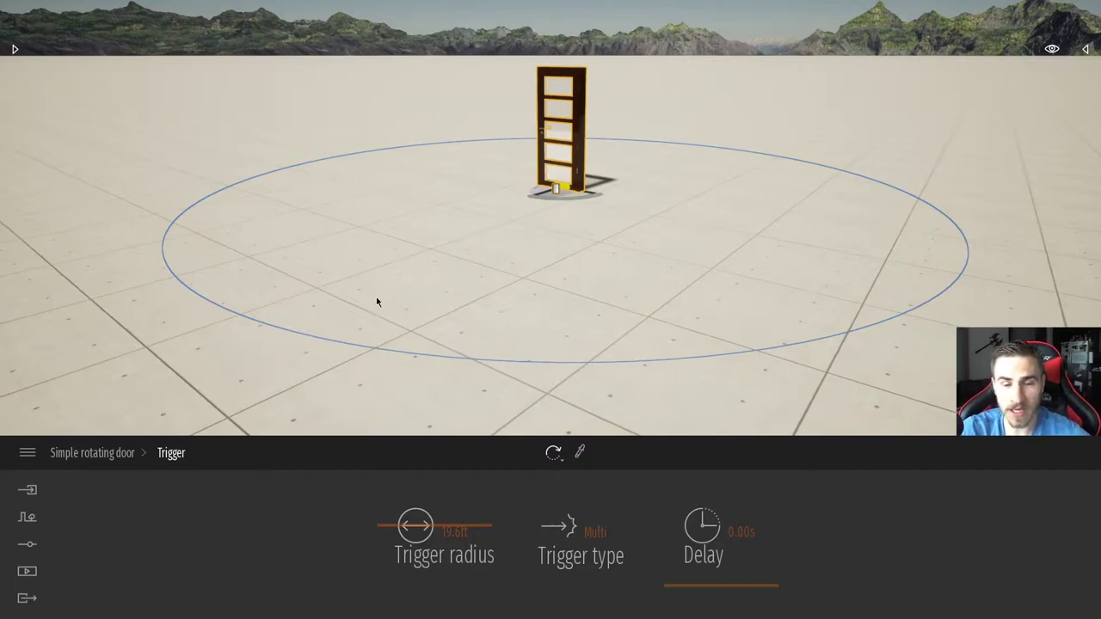
{"action": "left_click", "coordinate": [591, 558]}
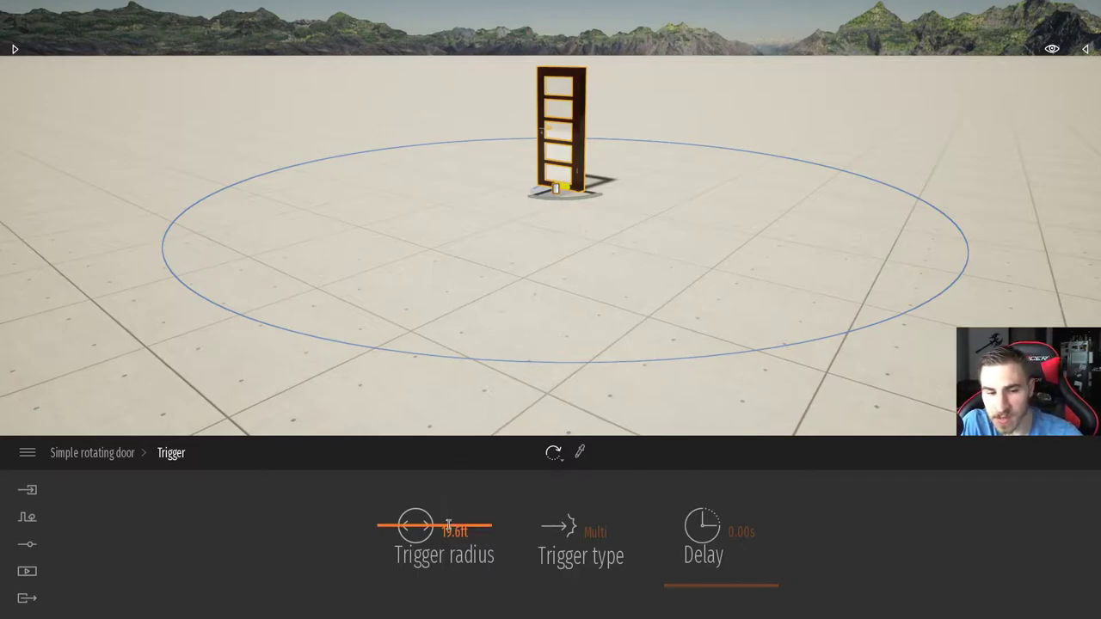
Step: Set the door's trigger radius to 19.8 ft and keep its delay at 0.00 s
{"action": "mouse_move", "coordinate": [448, 525]}
{"action": "left_mouse_down"}
{"action": "mouse_move", "coordinate": [435, 526]}
{"action": "mouse_move", "coordinate": [456, 515]}
{"action": "left_mouse_up"}
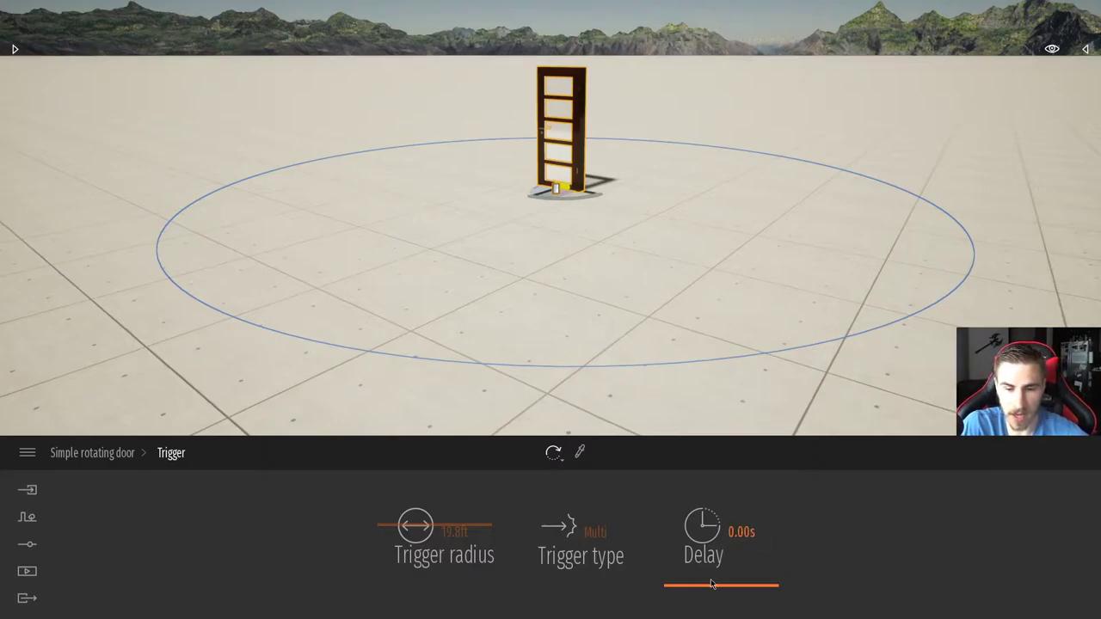
{"action": "mouse_move", "coordinate": [715, 584]}
{"action": "left_mouse_down"}
{"action": "mouse_move", "coordinate": [730, 577]}
{"action": "mouse_move", "coordinate": [705, 592]}
{"action": "left_mouse_up"}
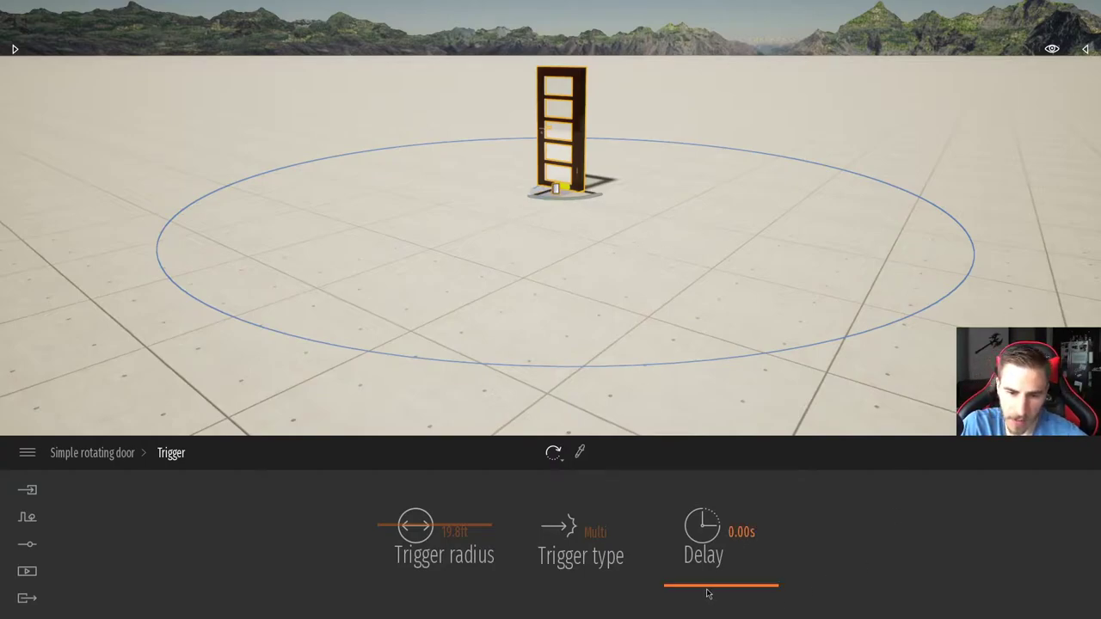
Step: Set the door's trigger delay to 3.75 s and move through the trigger area to test it
{"action": "mouse_move", "coordinate": [707, 593]}
{"action": "left_mouse_down"}
{"action": "mouse_move", "coordinate": [750, 566]}
{"action": "mouse_move", "coordinate": [728, 584]}
{"action": "left_mouse_up"}
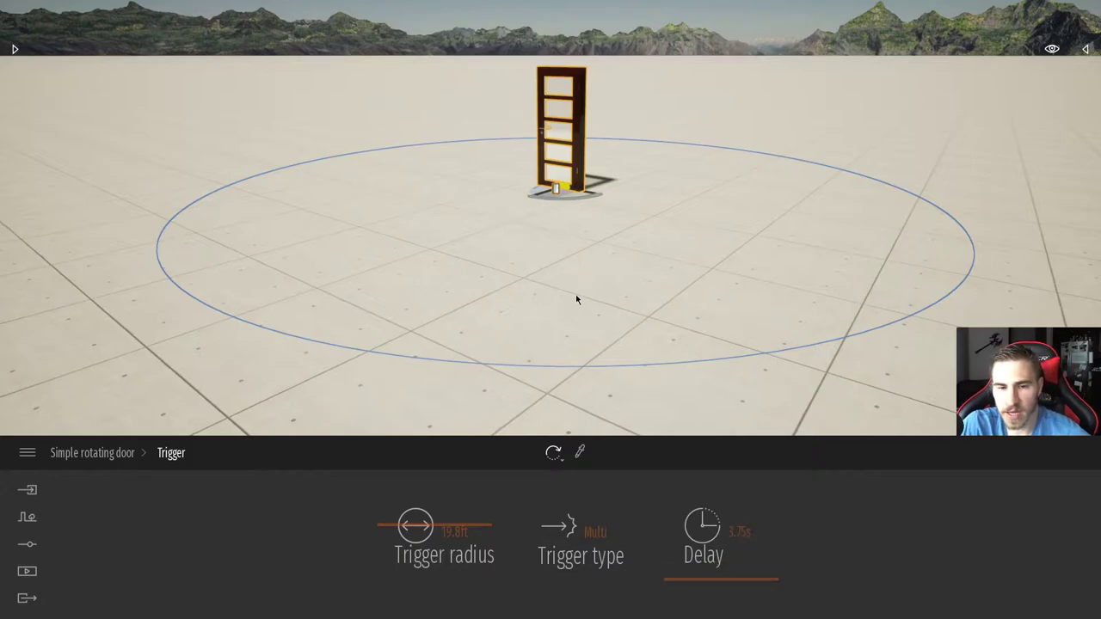
{"action": "right_click_drag", "start_coordinate": [576, 299], "coordinate": [654, 454]}
{"action": "key", "text": "w"}
{"action": "key", "text": "s"}
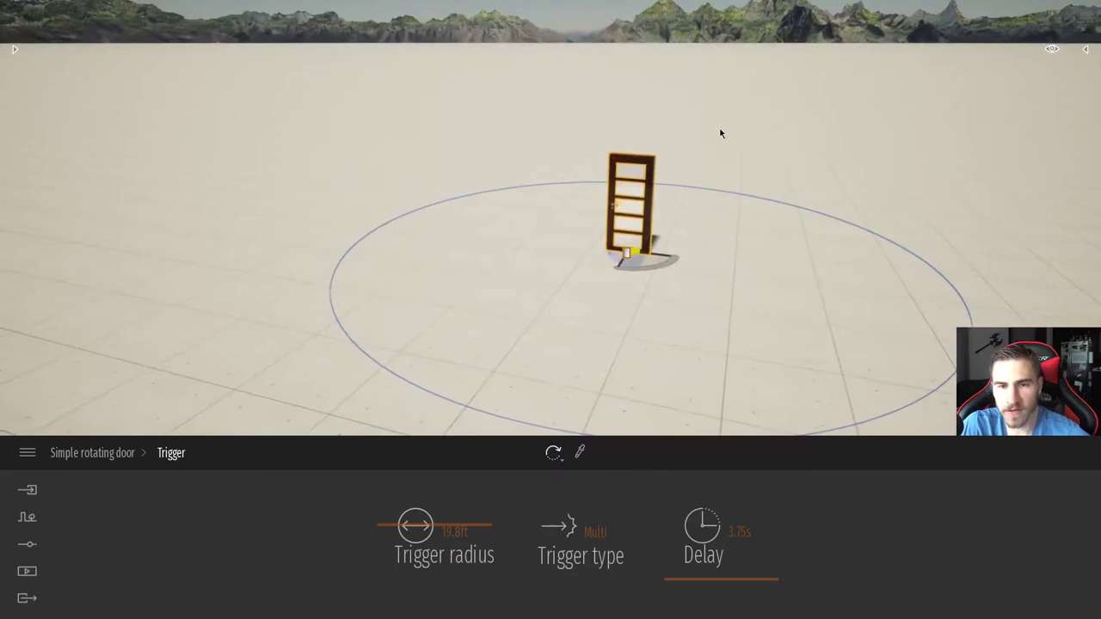
Step: Reopen the door's trigger settings and approach the door again to observe its delayed opening
{"action": "left_click", "coordinate": [703, 144]}
{"action": "left_click", "coordinate": [631, 202]}
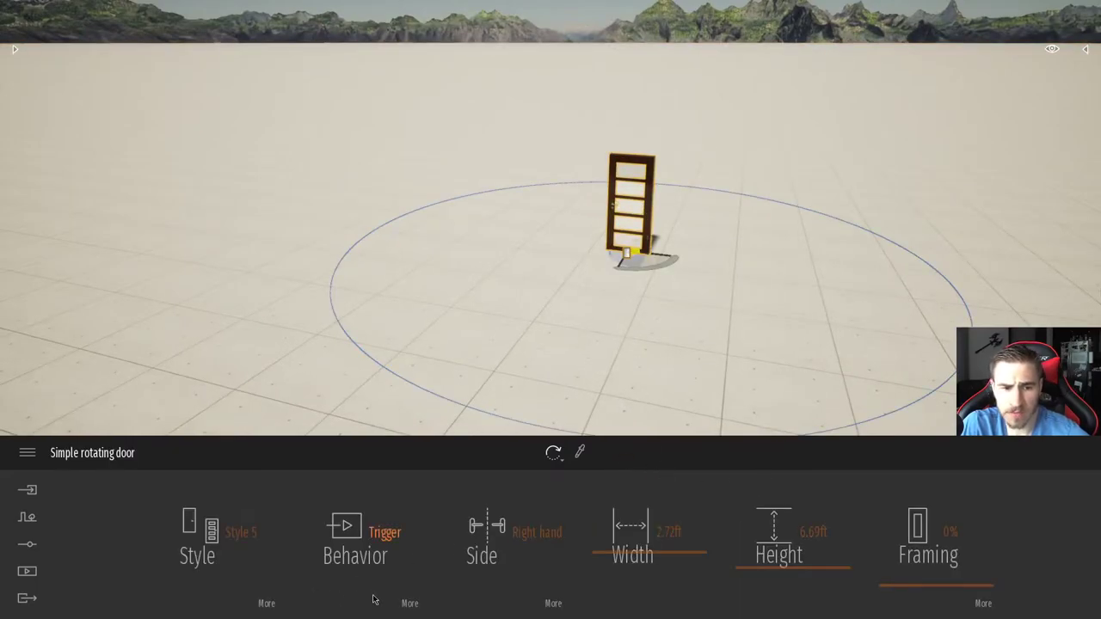
{"action": "left_click", "coordinate": [409, 602]}
{"action": "key", "text": "w"}
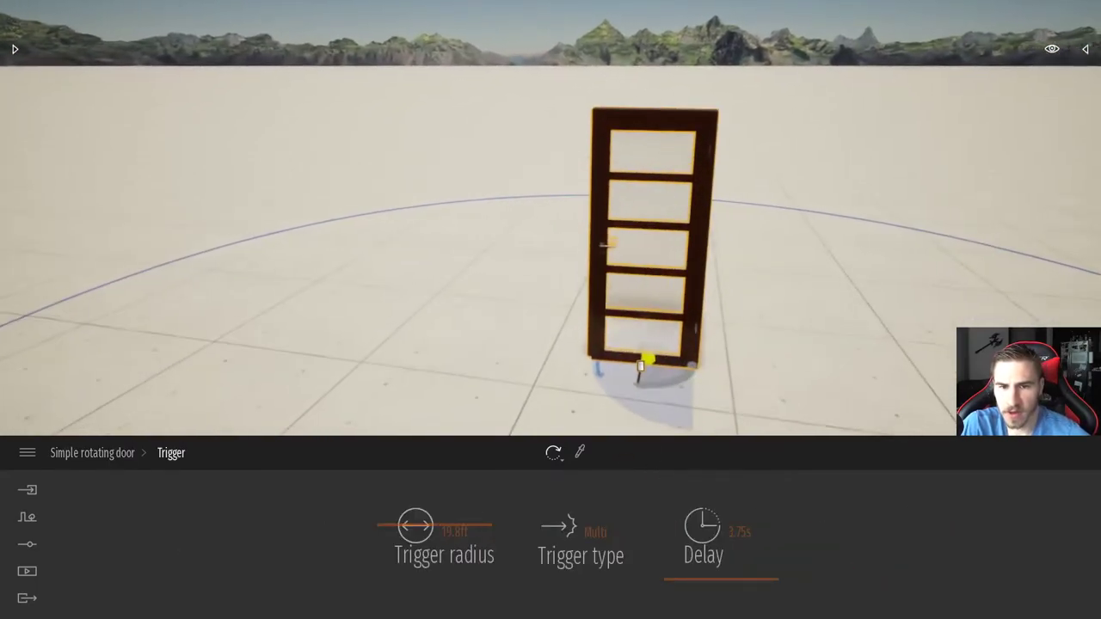
{"action": "key", "text": "s"}
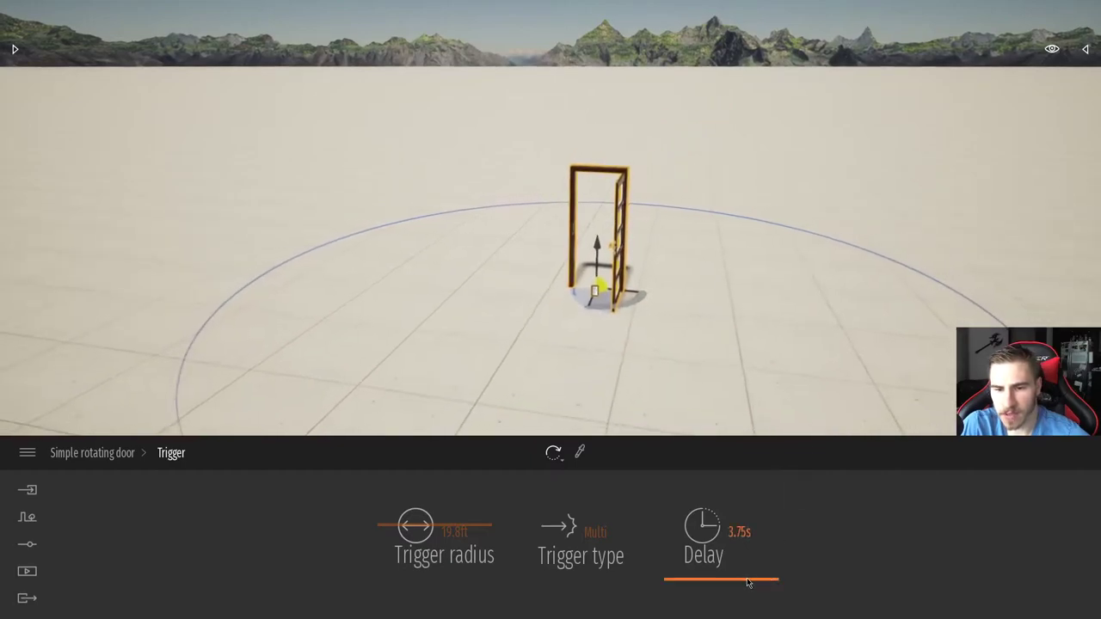
Step: Set the door's trigger delay to 18.75 s and test it by moving away from and back to the door
{"action": "left_click_drag", "start_coordinate": [747, 582], "coordinate": [769, 555]}
{"action": "key", "text": "s"}
{"action": "key", "text": "w"}
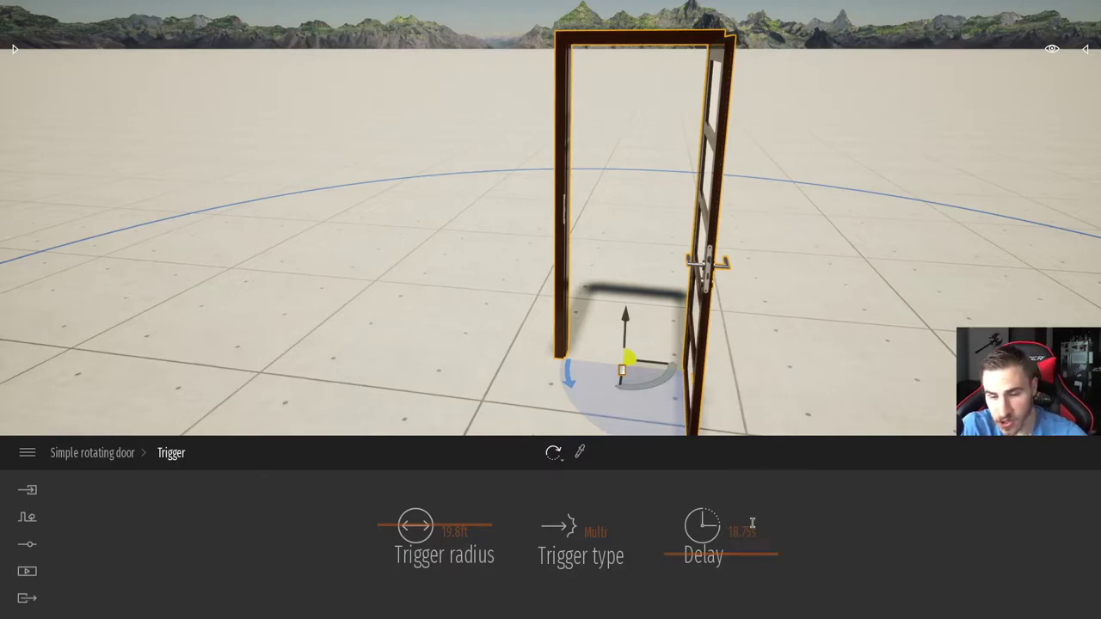
{"action": "scroll", "coordinate": [765, 327], "scroll_direction": "down", "scroll_amount": 6}
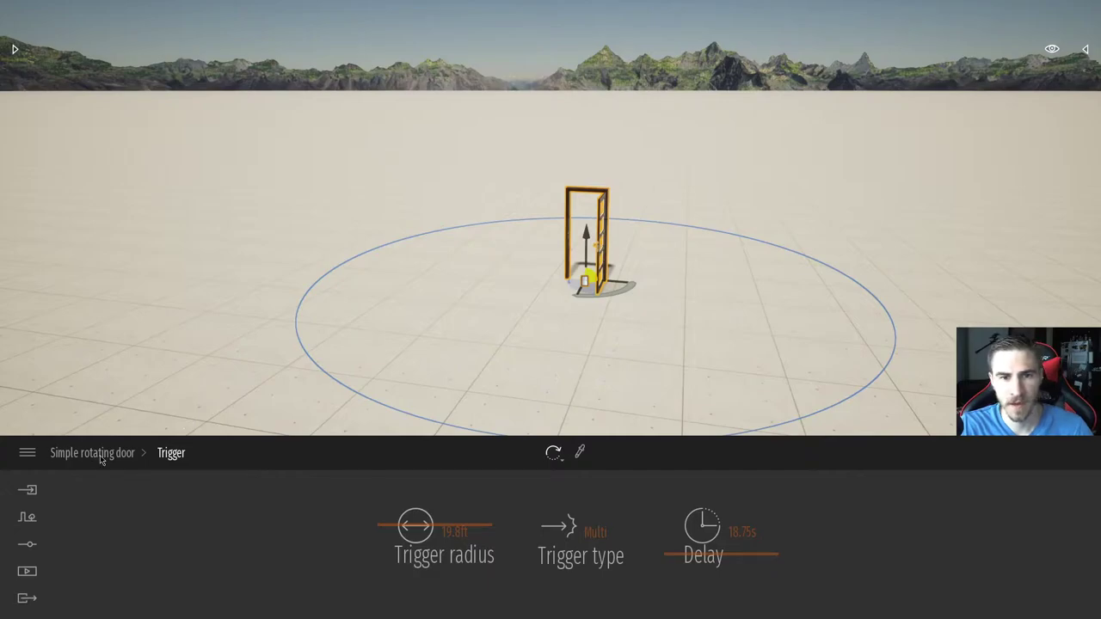
Step: Set the door's trigger delay to 0.00 s, then return to its main settings and view it opening from another angle
{"action": "left_click_drag", "start_coordinate": [720, 572], "coordinate": [717, 597]}
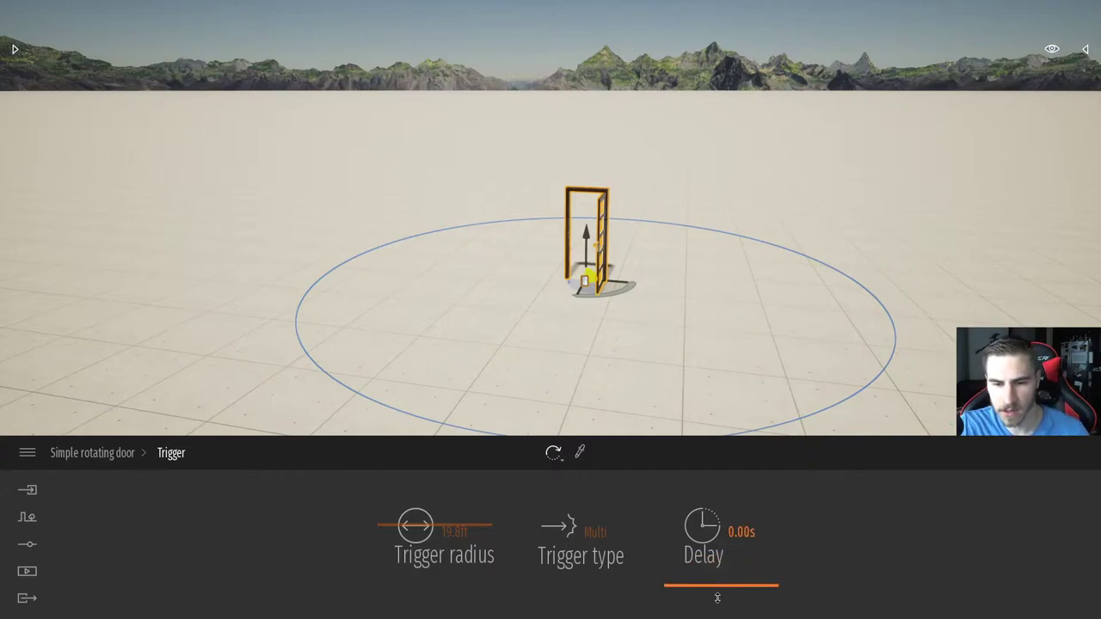
{"action": "left_click", "coordinate": [115, 463]}
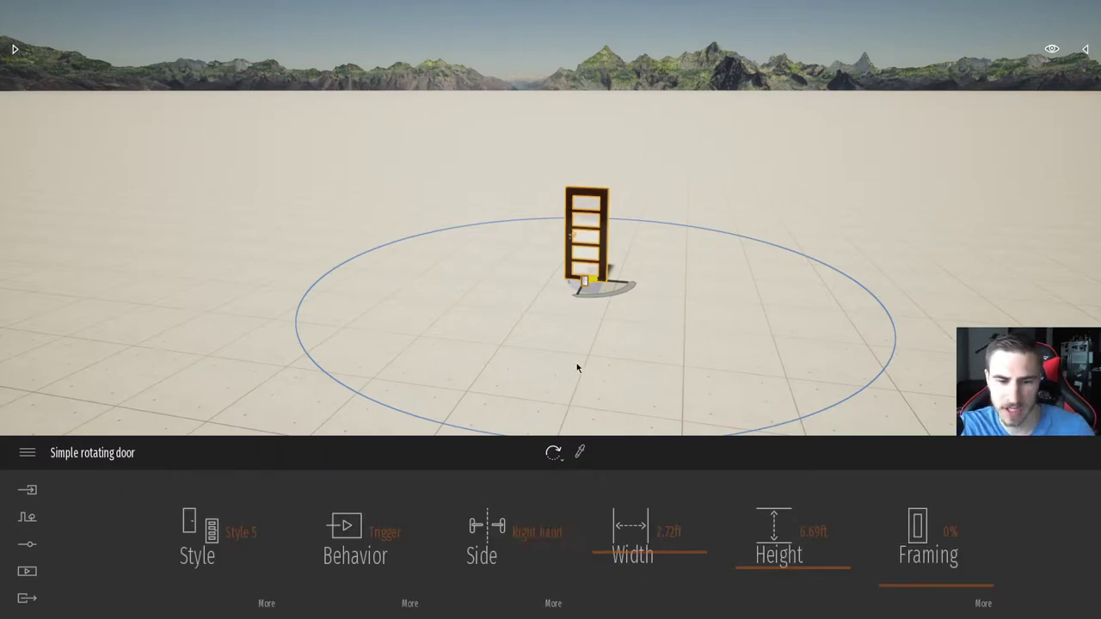
{"action": "key", "text": "w"}
{"action": "right_click_drag", "start_coordinate": [576, 367], "coordinate": [515, 390]}
{"action": "key", "text": "a"}
{"action": "key", "text": "w"}
{"action": "key", "text": "s"}
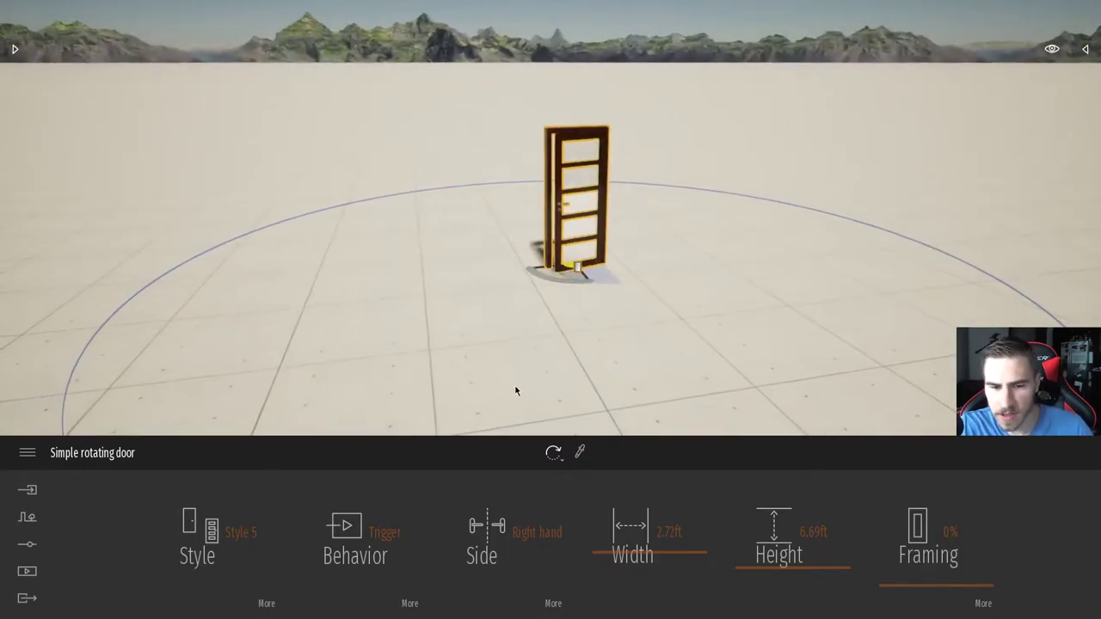
Step: Set the door's side to Left hand and examine its swing up close
{"action": "left_click", "coordinate": [534, 533]}
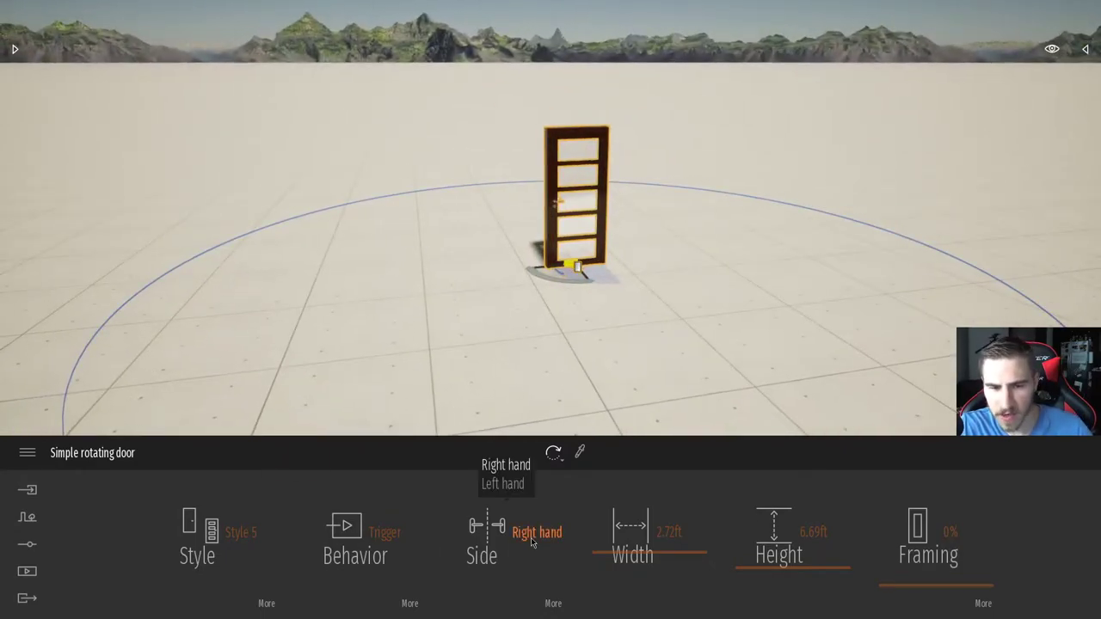
{"action": "left_click", "coordinate": [505, 485]}
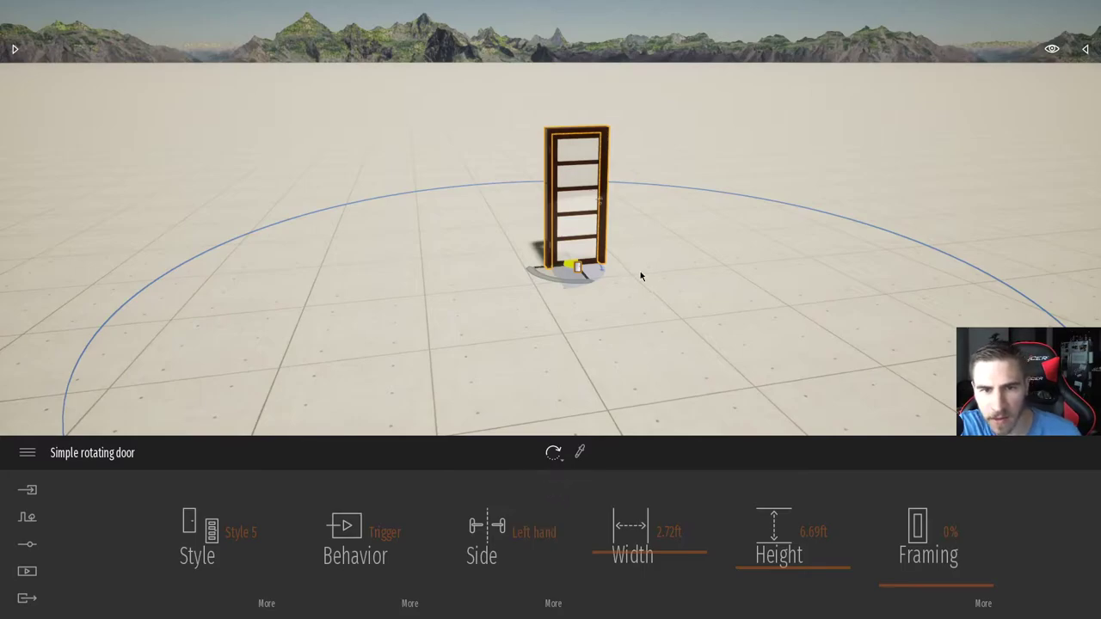
{"action": "scroll", "coordinate": [641, 275], "scroll_direction": "up", "scroll_amount": 5}
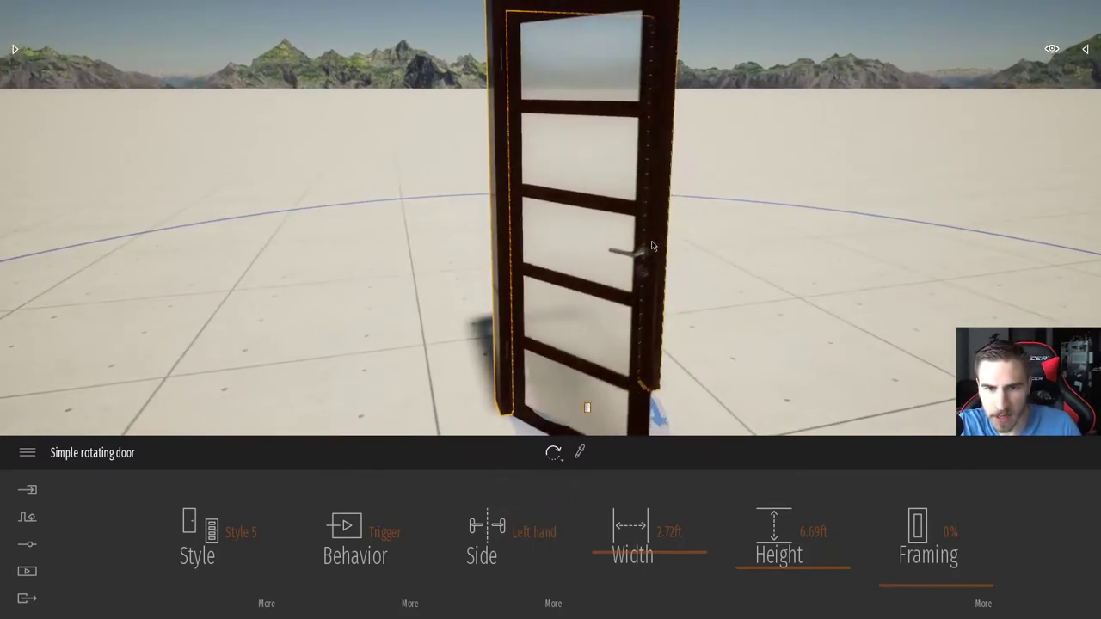
{"action": "scroll", "coordinate": [651, 245], "scroll_direction": "down", "scroll_amount": 5}
Step: Set the door's side to Right hand and deselect the door
{"action": "left_click", "coordinate": [525, 534]}
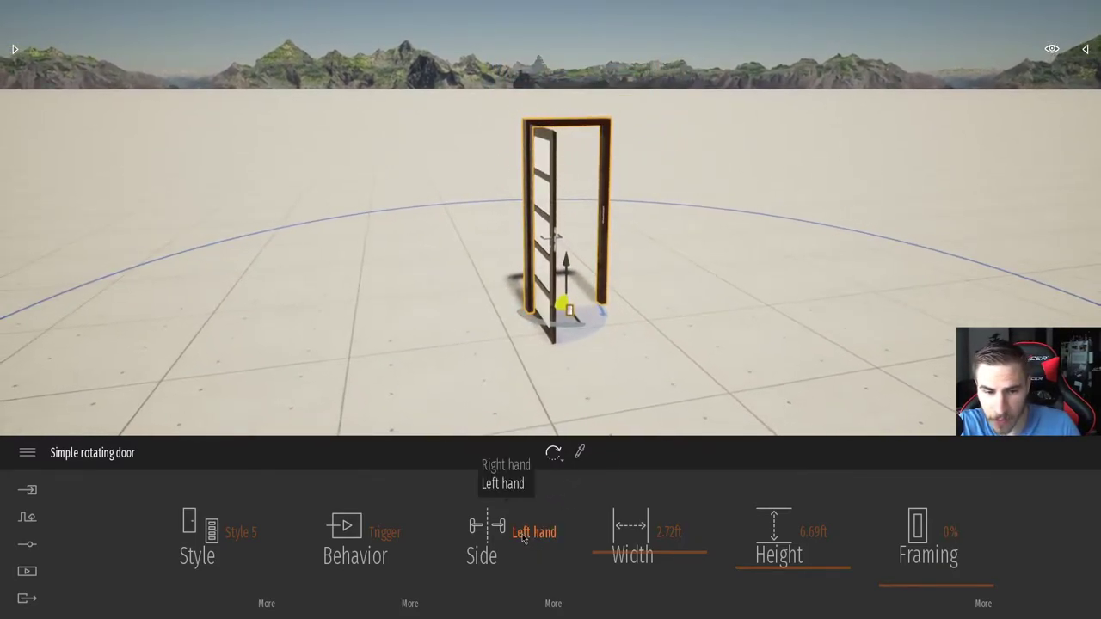
{"action": "left_click", "coordinate": [506, 465]}
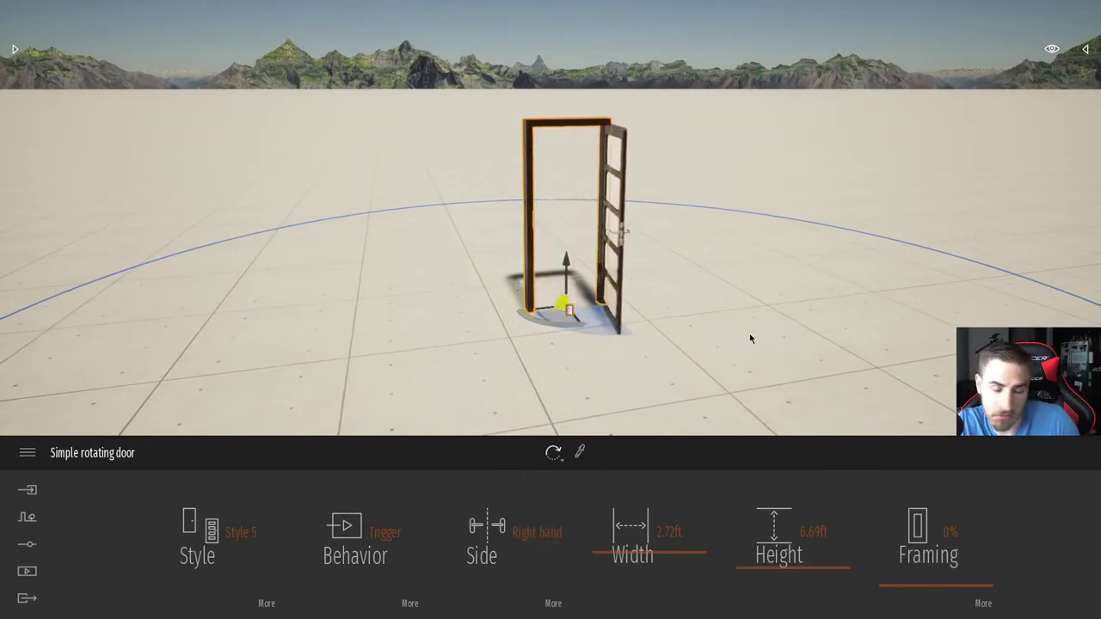
{"action": "left_click", "coordinate": [526, 532]}
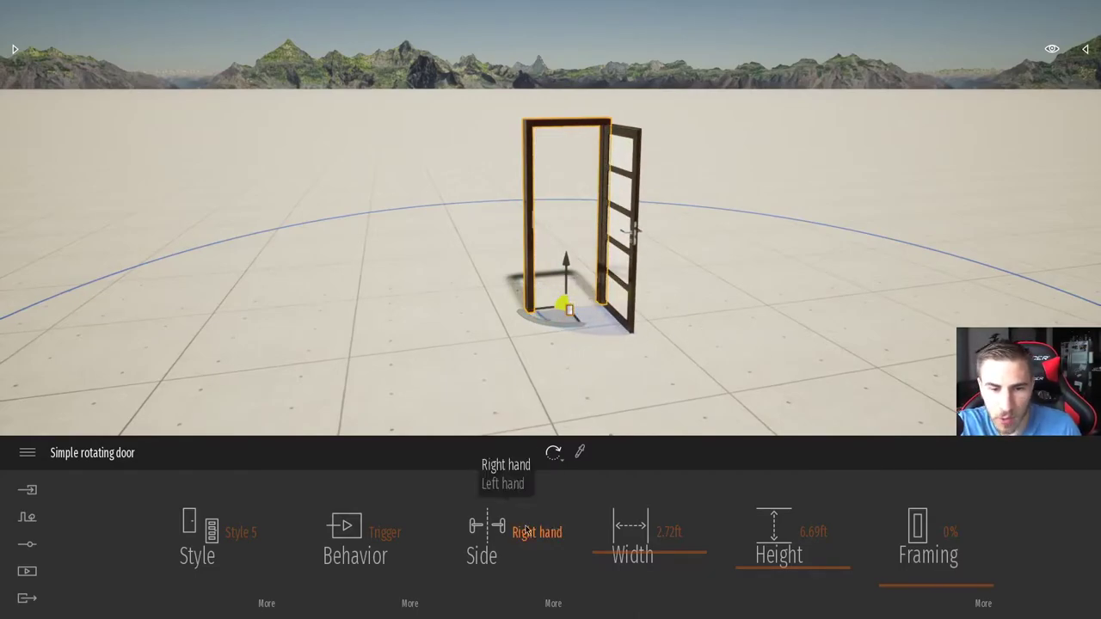
{"action": "left_click", "coordinate": [713, 148]}
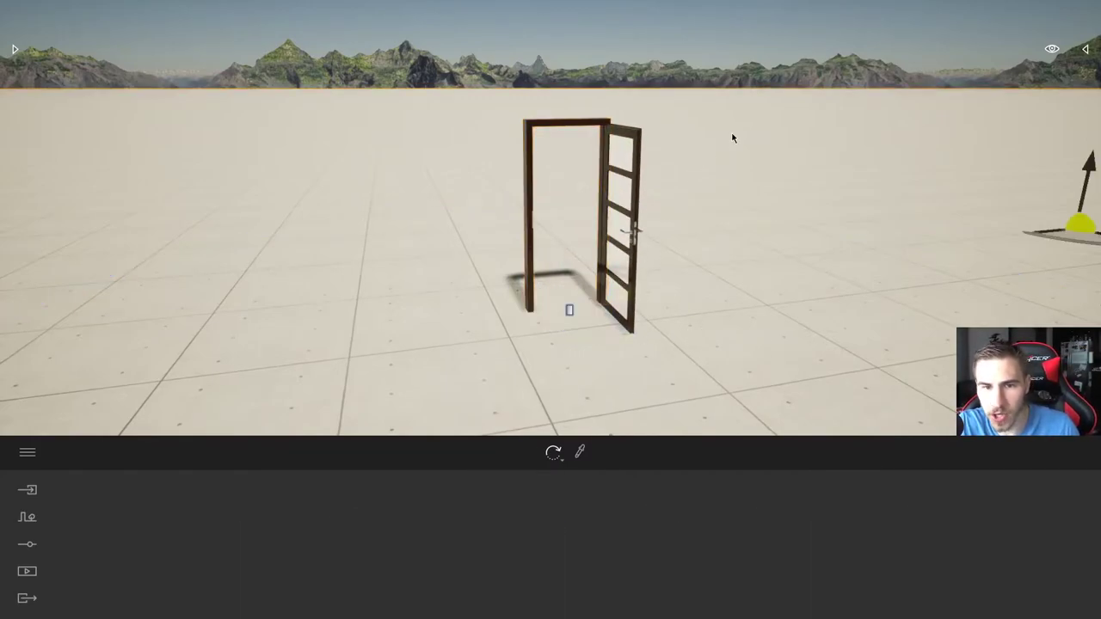
Step: Reselect the door and examine its swing arc in the top view
{"action": "left_click", "coordinate": [606, 215]}
{"action": "key", "text": "w"}
{"action": "right_click_drag", "start_coordinate": [594, 361], "coordinate": [724, 372]}
{"action": "scroll", "coordinate": [724, 369], "scroll_direction": "down", "scroll_amount": 5}
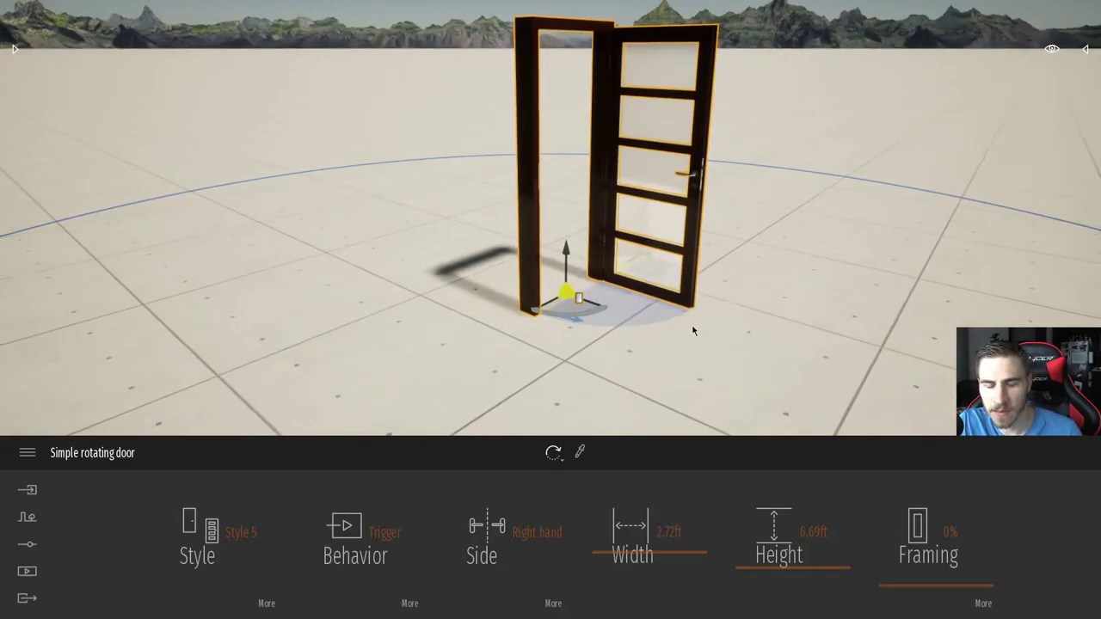
{"action": "left_click", "coordinate": [1051, 49]}
{"action": "left_click", "coordinate": [970, 114]}
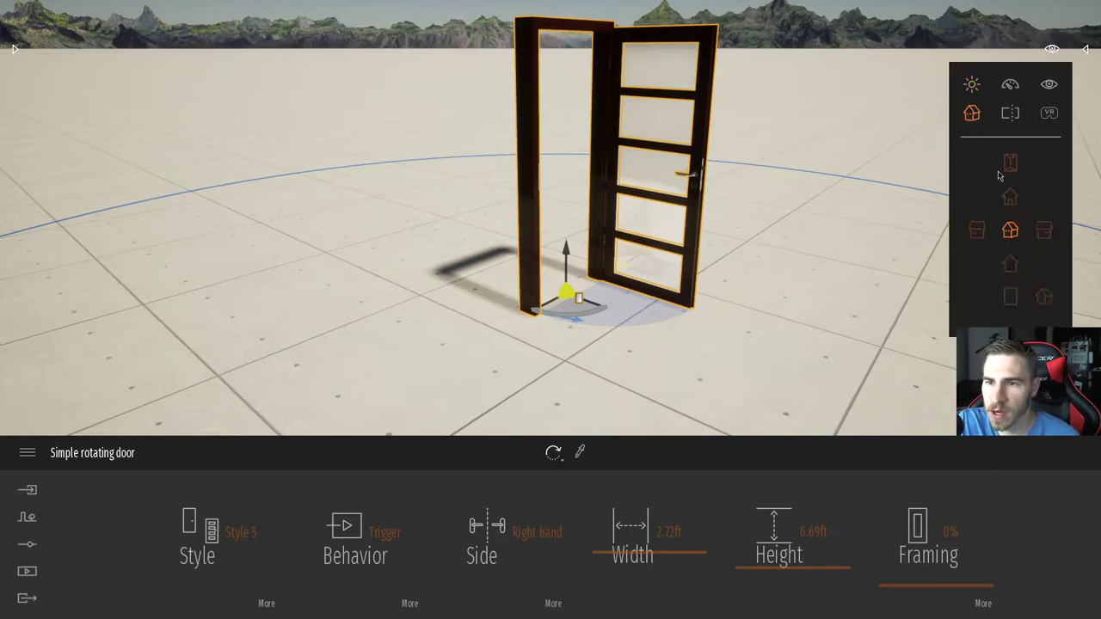
{"action": "left_click", "coordinate": [1010, 162]}
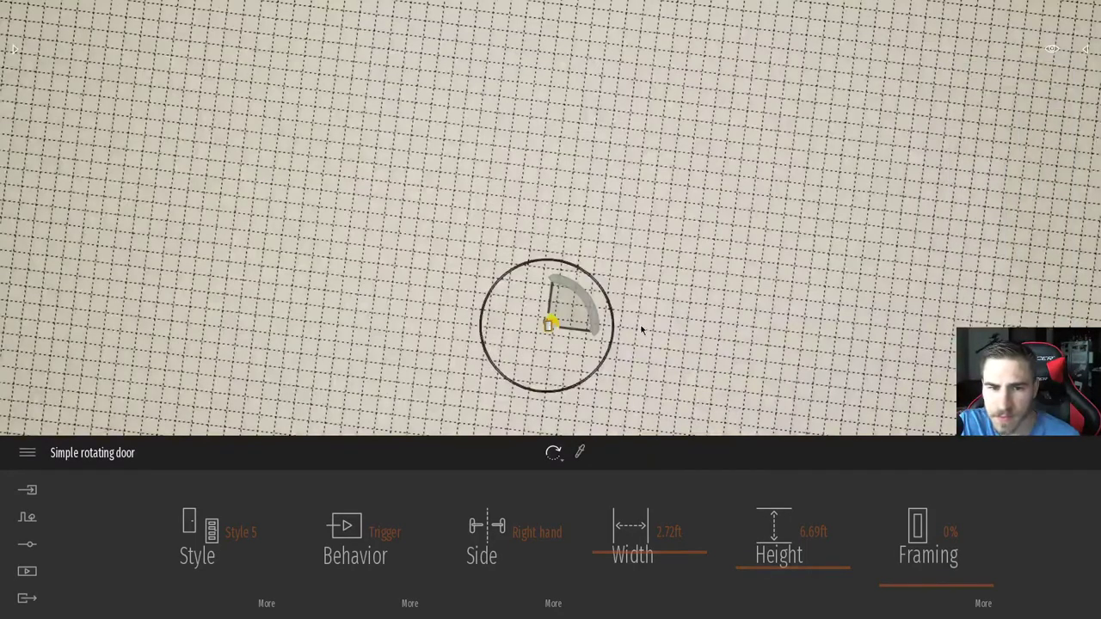
{"action": "scroll", "coordinate": [528, 375], "scroll_direction": "up", "scroll_amount": 10}
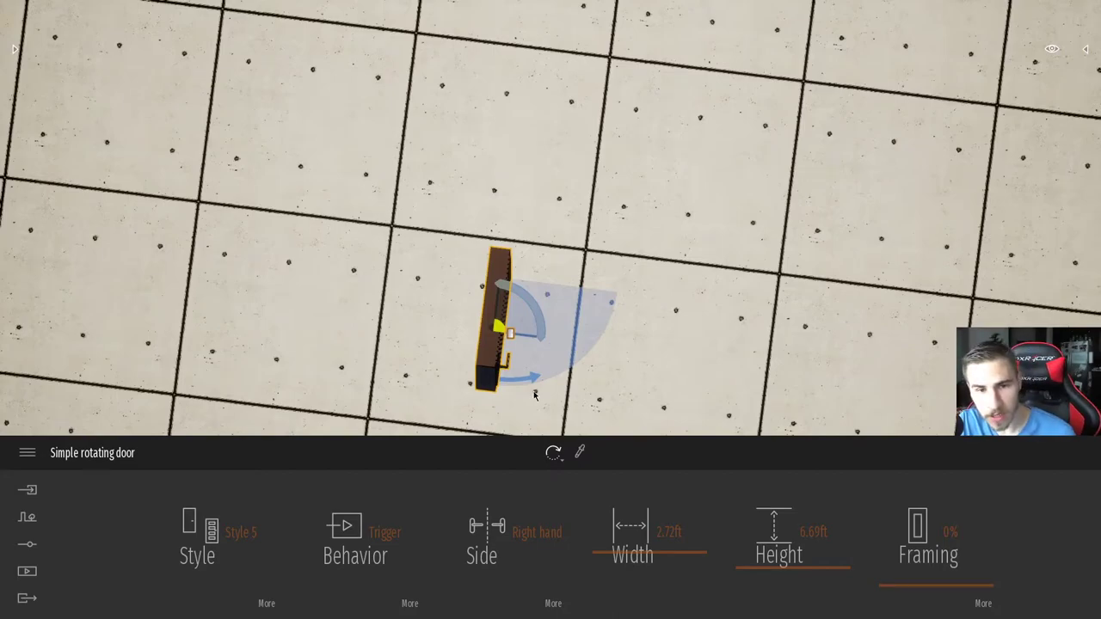
{"action": "scroll", "coordinate": [583, 232], "scroll_direction": "down", "scroll_amount": 2}
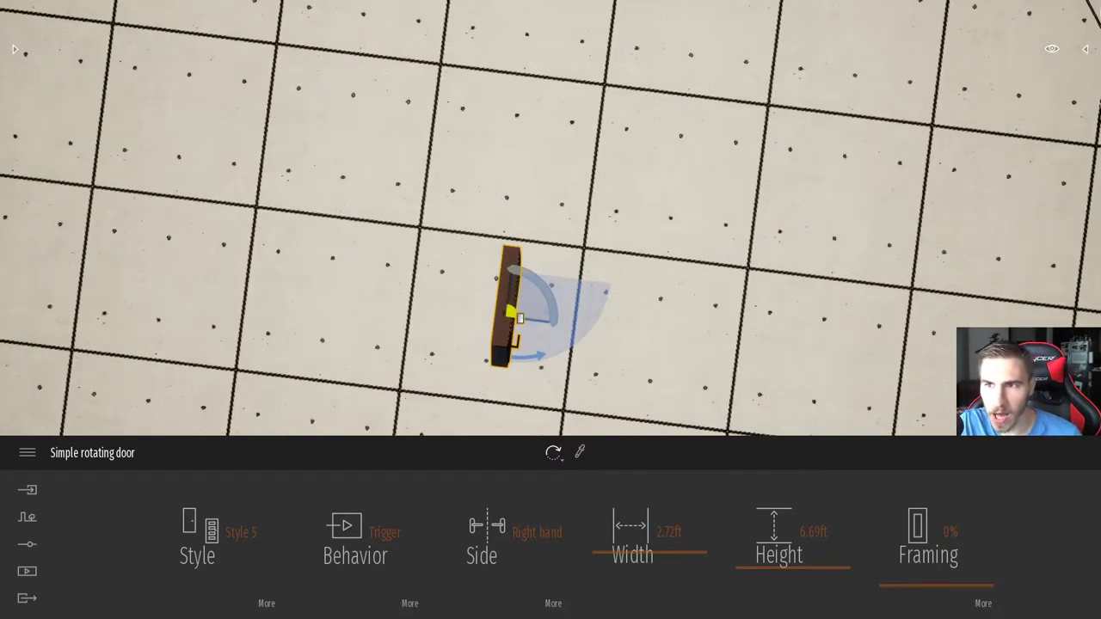
Step: Switch to the bottom view and examine the door from below
{"action": "left_click", "coordinate": [1050, 51]}
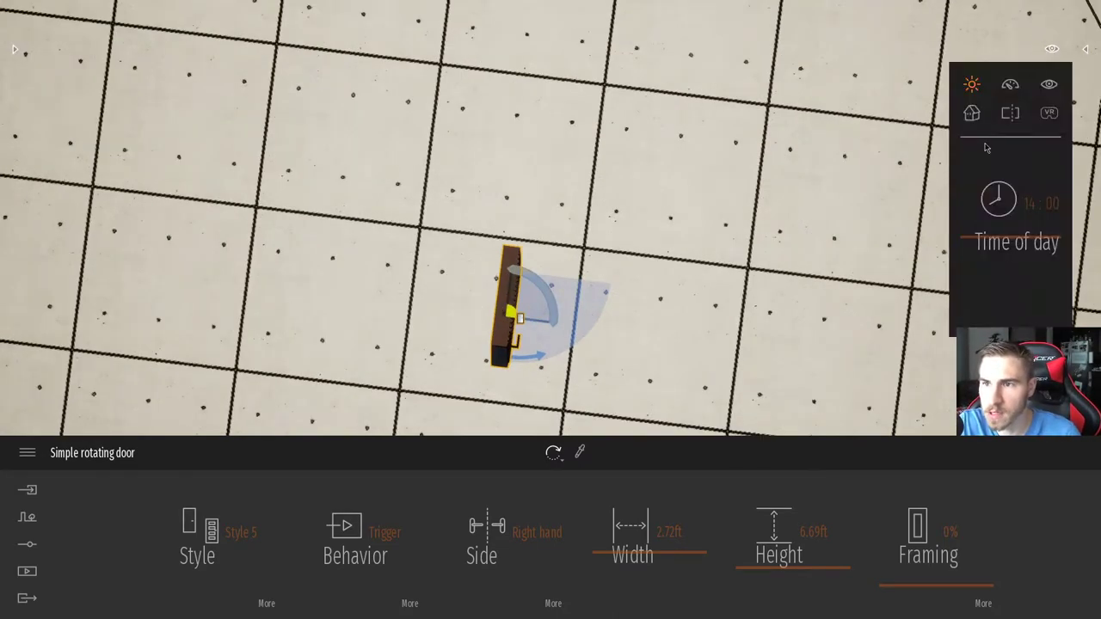
{"action": "left_click", "coordinate": [970, 115]}
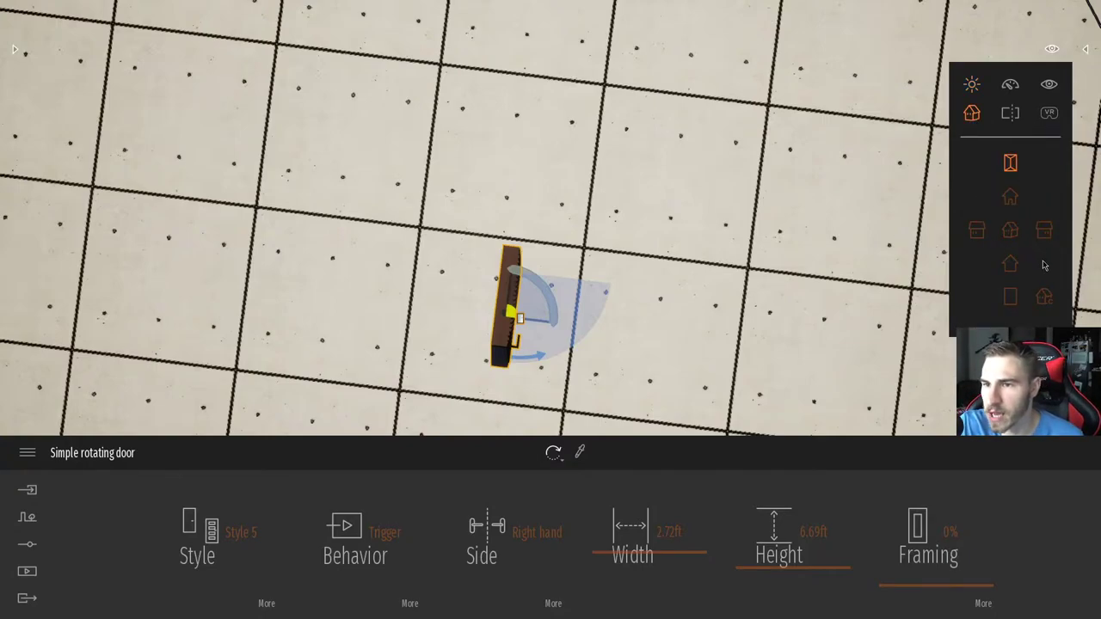
{"action": "left_click", "coordinate": [1011, 296]}
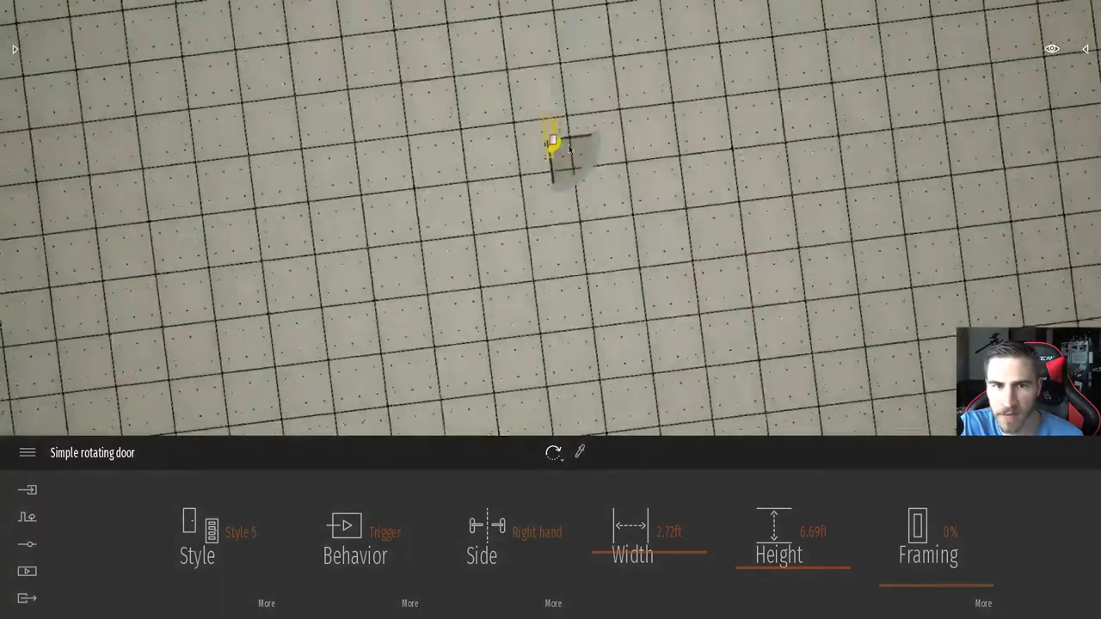
{"action": "scroll", "coordinate": [569, 150], "scroll_direction": "up", "scroll_amount": 3}
{"action": "scroll", "coordinate": [601, 197], "scroll_direction": "down", "scroll_amount": 3}
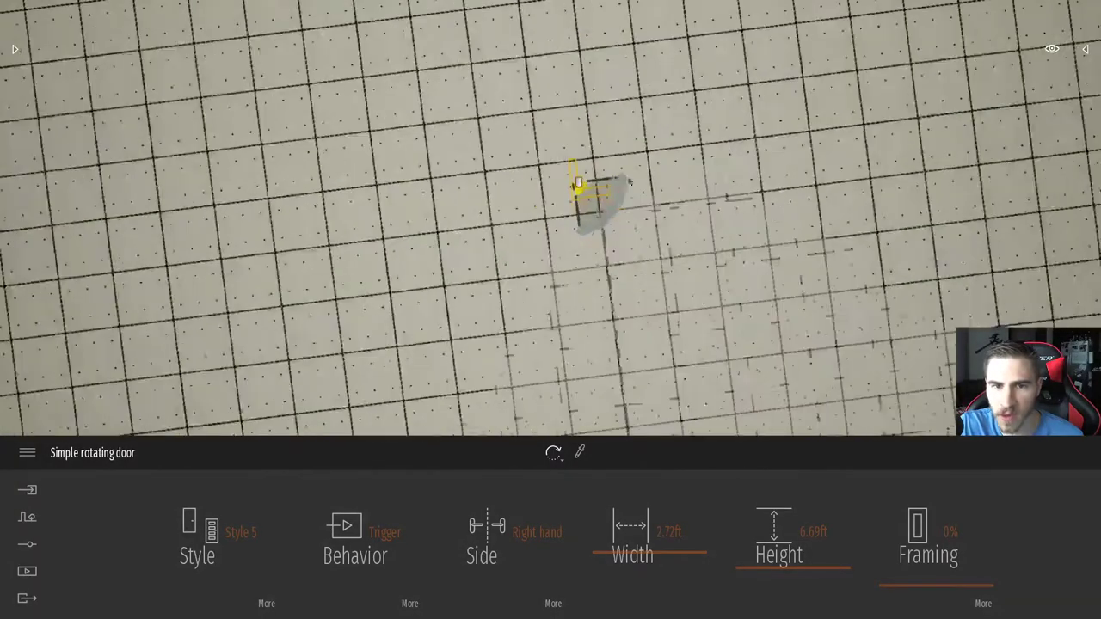
Step: Return the scene to the perspective view
{"action": "left_click", "coordinate": [1052, 50]}
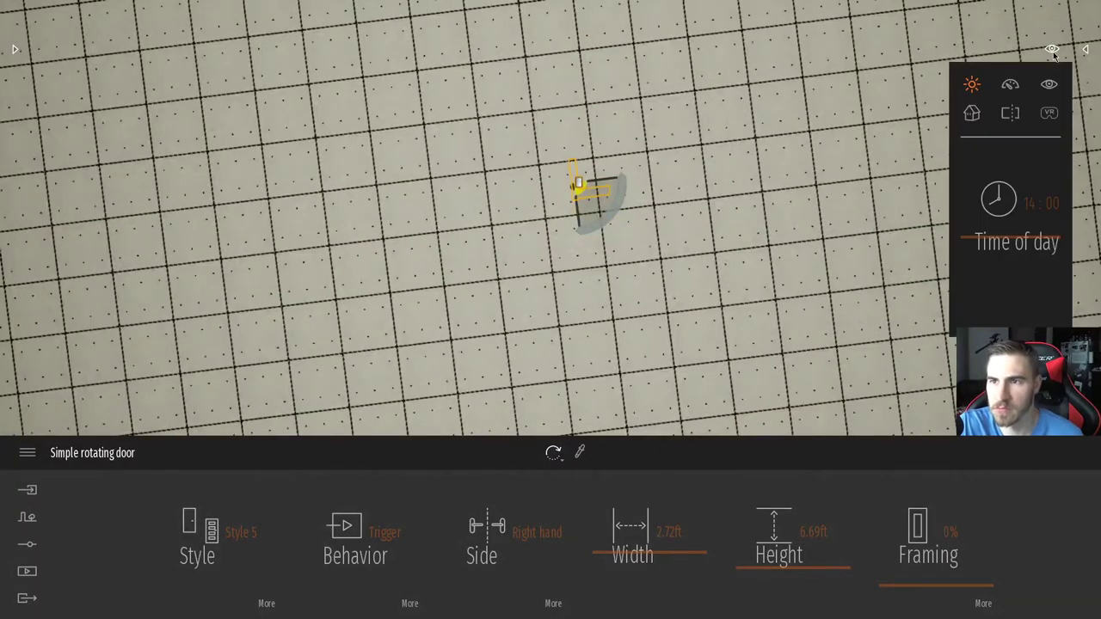
{"action": "left_click", "coordinate": [973, 115]}
{"action": "left_click", "coordinate": [1012, 231]}
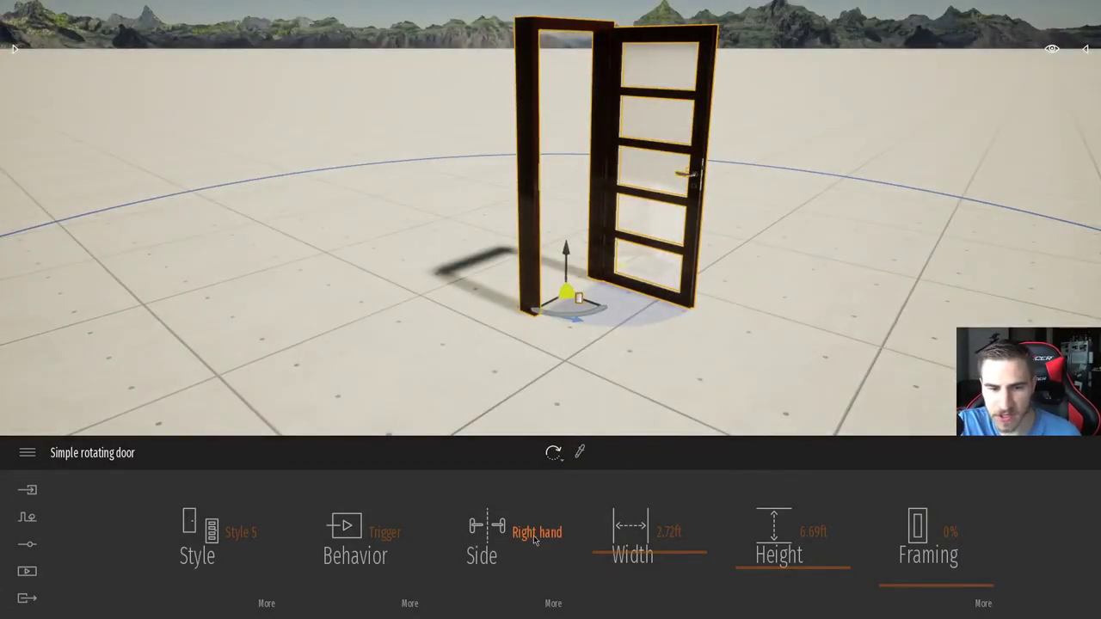
Step: Open the door's side animation settings, set its position to Outward and view the swing from another angle
{"action": "left_click", "coordinate": [554, 605]}
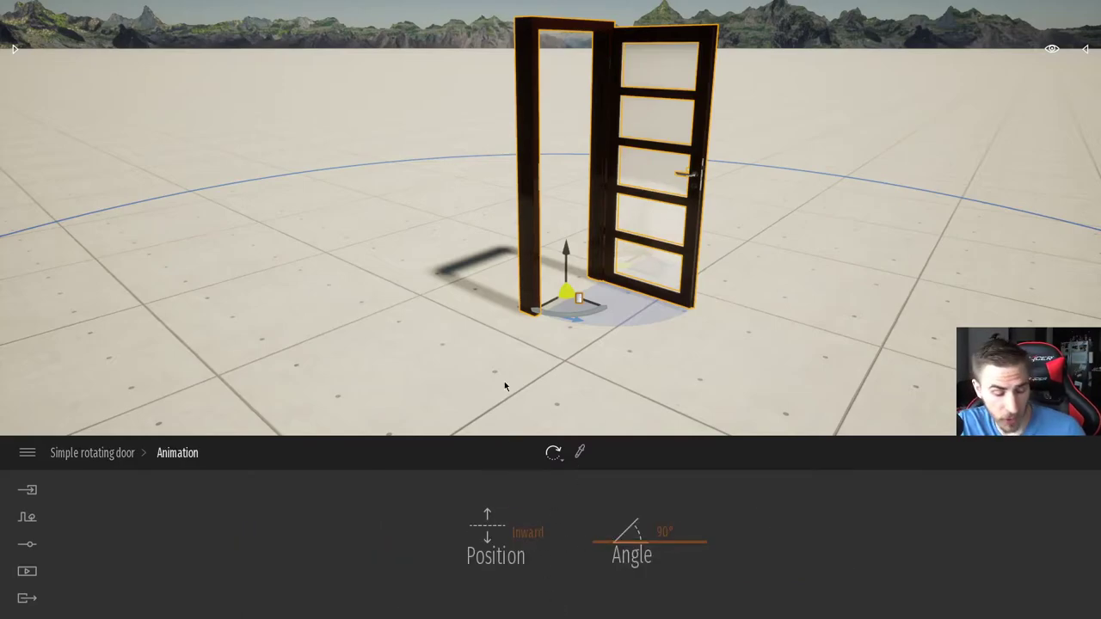
{"action": "key", "text": "w"}
{"action": "key", "text": "d"}
{"action": "key", "text": "s"}
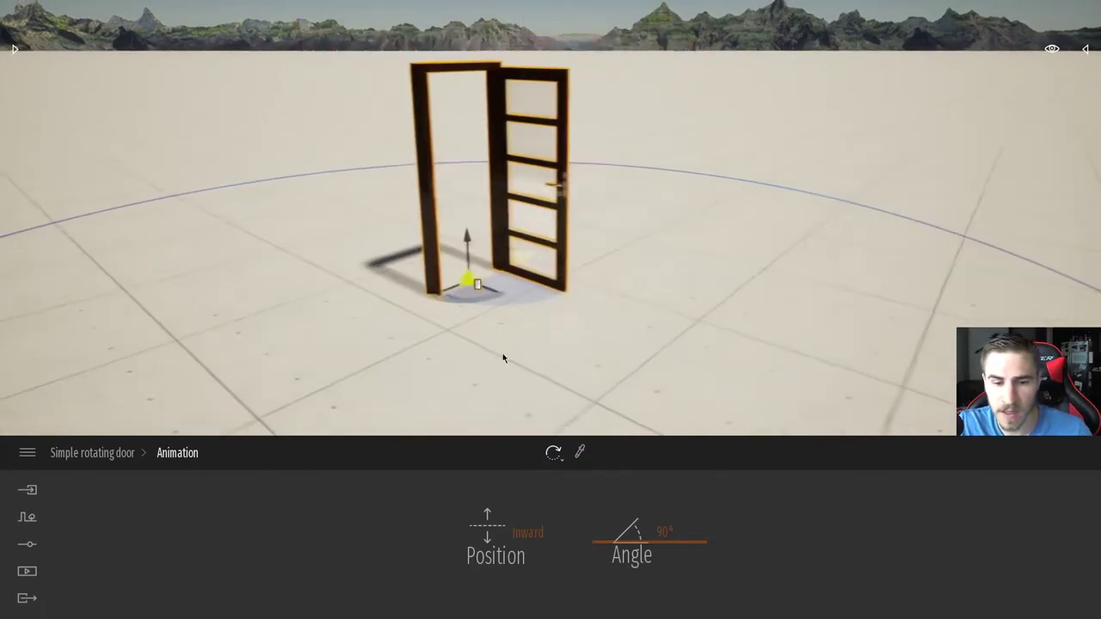
{"action": "left_click", "coordinate": [532, 554]}
{"action": "left_click", "coordinate": [511, 485]}
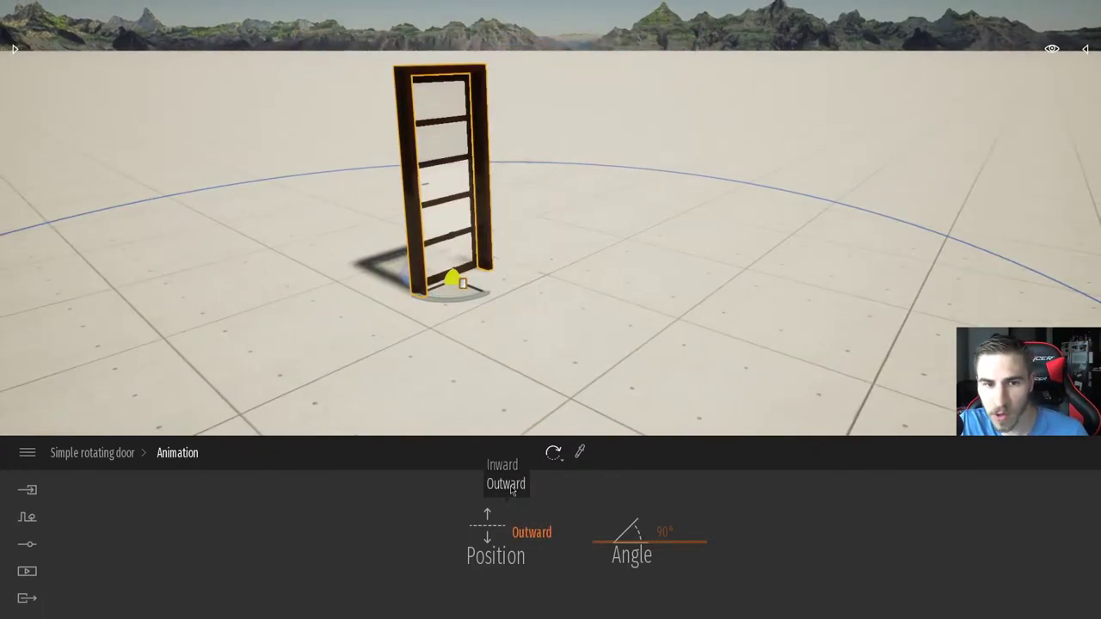
{"action": "key", "text": "a"}
{"action": "right_click_drag", "start_coordinate": [515, 342], "coordinate": [585, 331]}
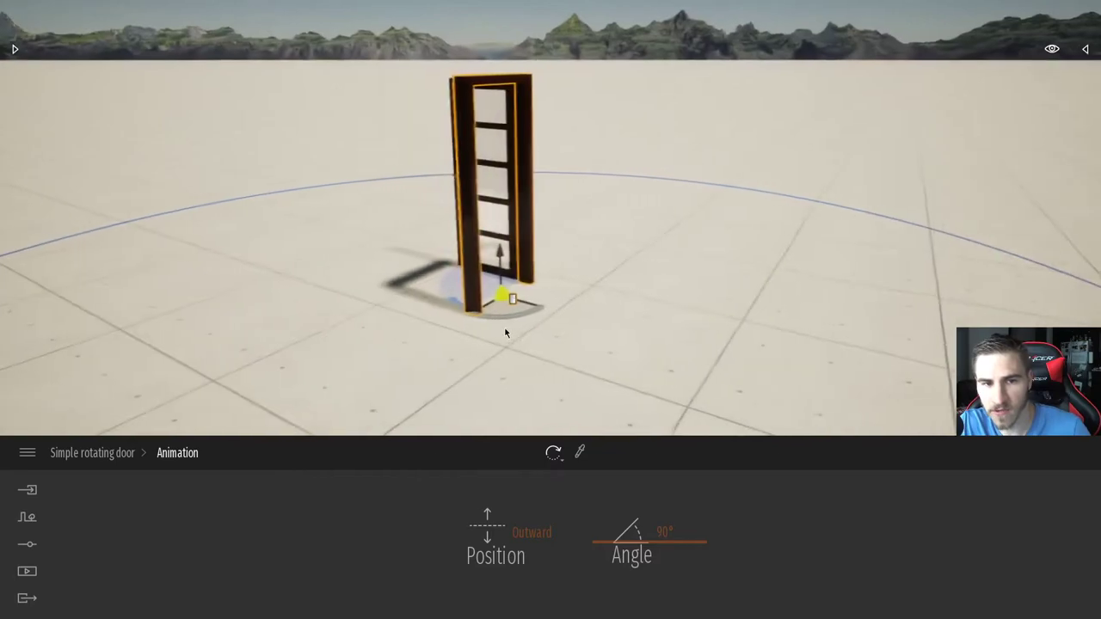
{"action": "left_click", "coordinate": [511, 316]}
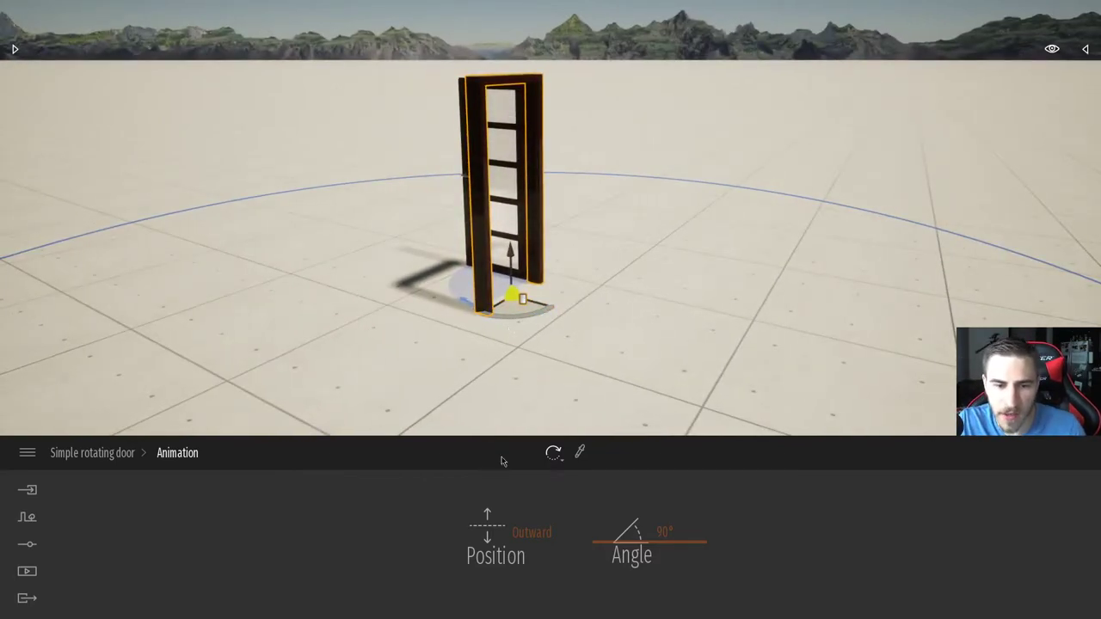
Step: Set the door's opening position to Inward and view its swing from farther back
{"action": "left_click", "coordinate": [510, 531]}
{"action": "left_click", "coordinate": [502, 465]}
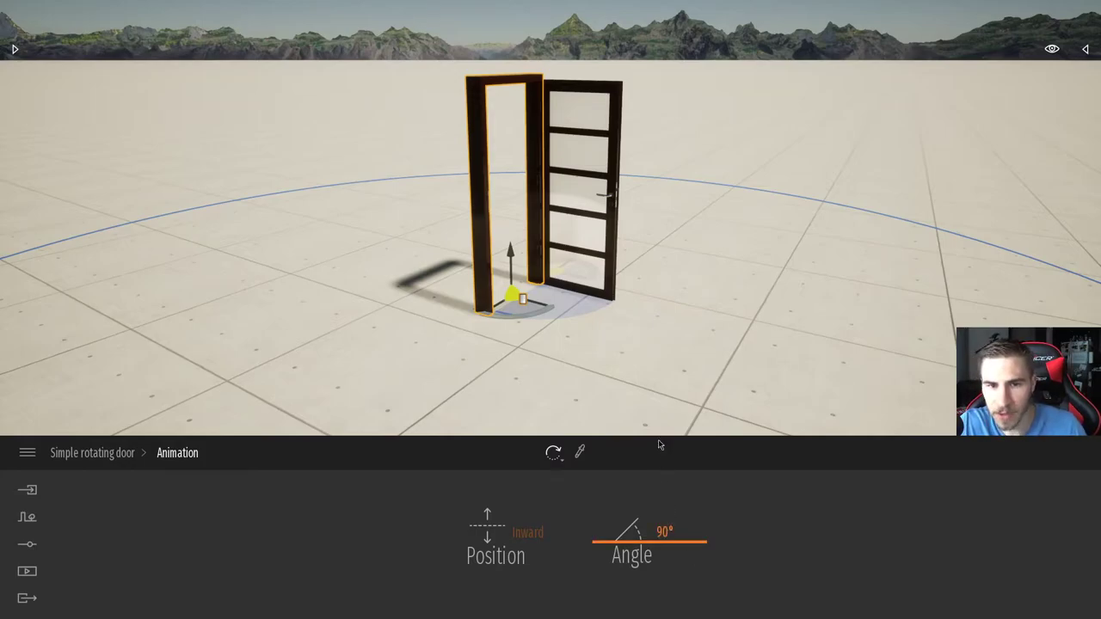
{"action": "right_click_drag", "start_coordinate": [658, 430], "coordinate": [643, 411]}
{"action": "key", "text": "s"}
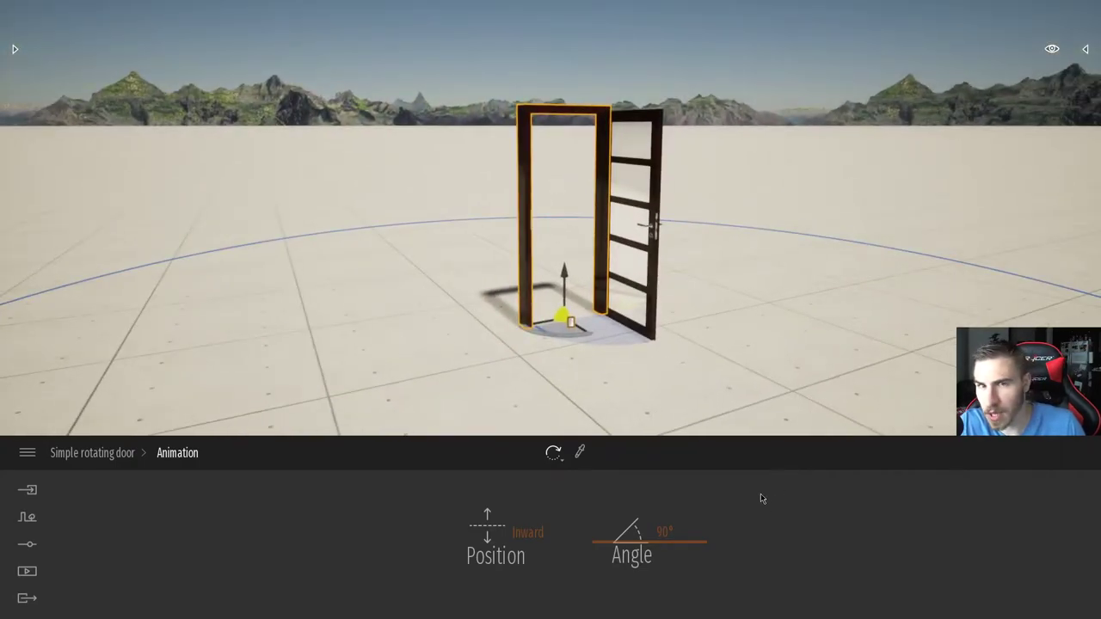
Step: Set the door's opening angle to 129° and view its wider swing from different angles
{"action": "left_click_drag", "start_coordinate": [659, 550], "coordinate": [702, 514]}
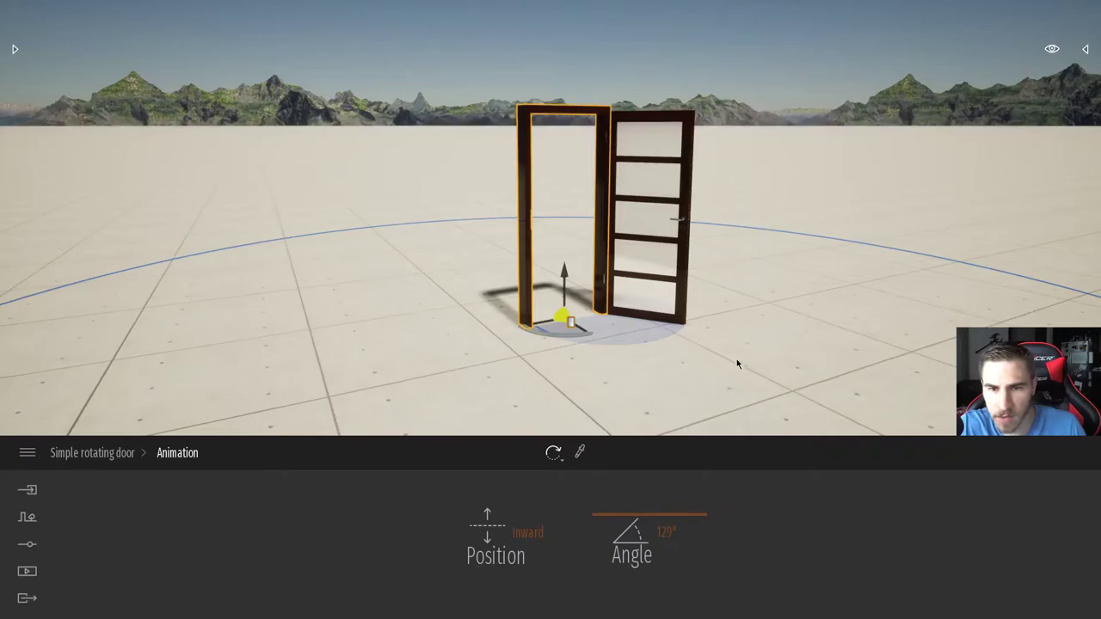
{"action": "left_click_drag", "start_coordinate": [737, 363], "coordinate": [413, 247]}
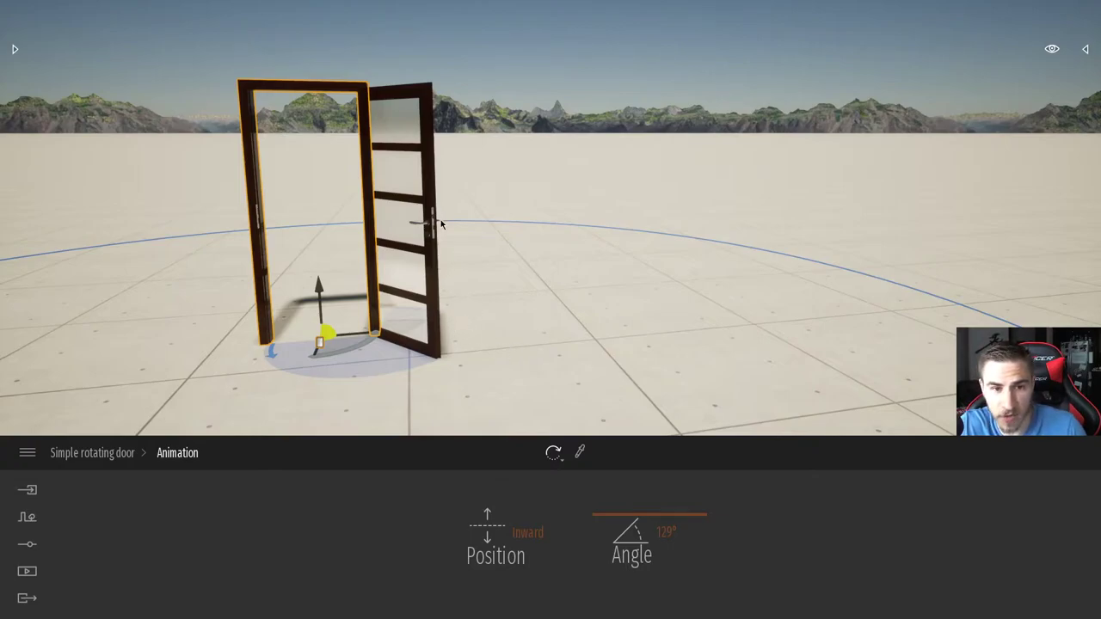
{"action": "left_click_drag", "start_coordinate": [441, 224], "coordinate": [523, 289]}
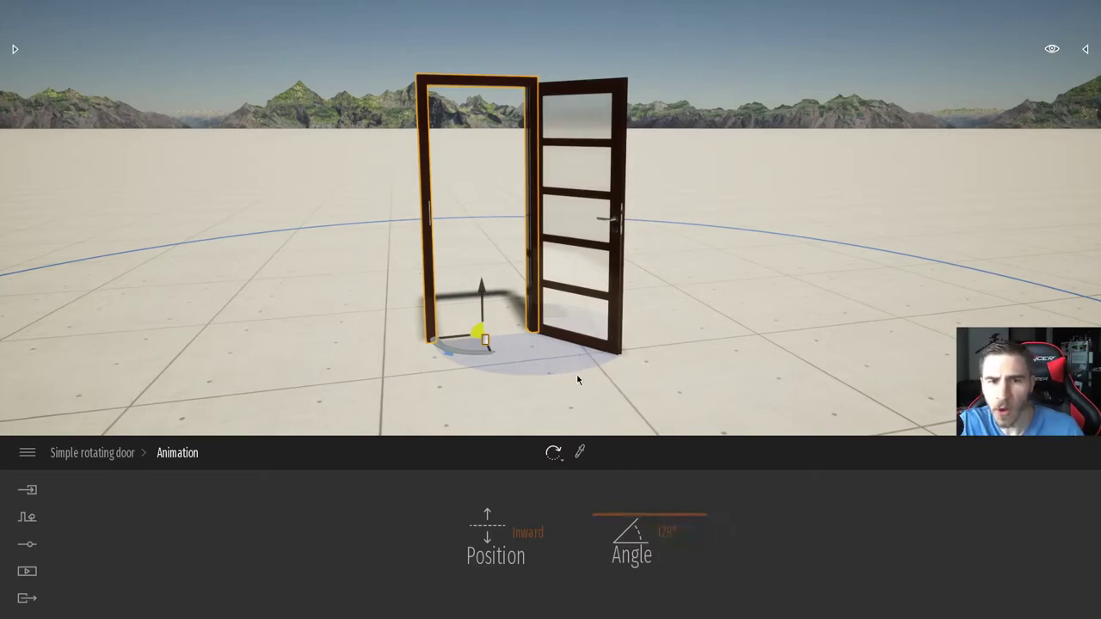
Step: Set the door's opening angle to 90° and view the door from farther away
{"action": "left_click_drag", "start_coordinate": [679, 528], "coordinate": [629, 517]}
{"action": "type", "text": "90"}
{"action": "key", "text": "Return"}
{"action": "key", "text": "w"}
{"action": "right_click_drag", "start_coordinate": [531, 178], "coordinate": [473, 167]}
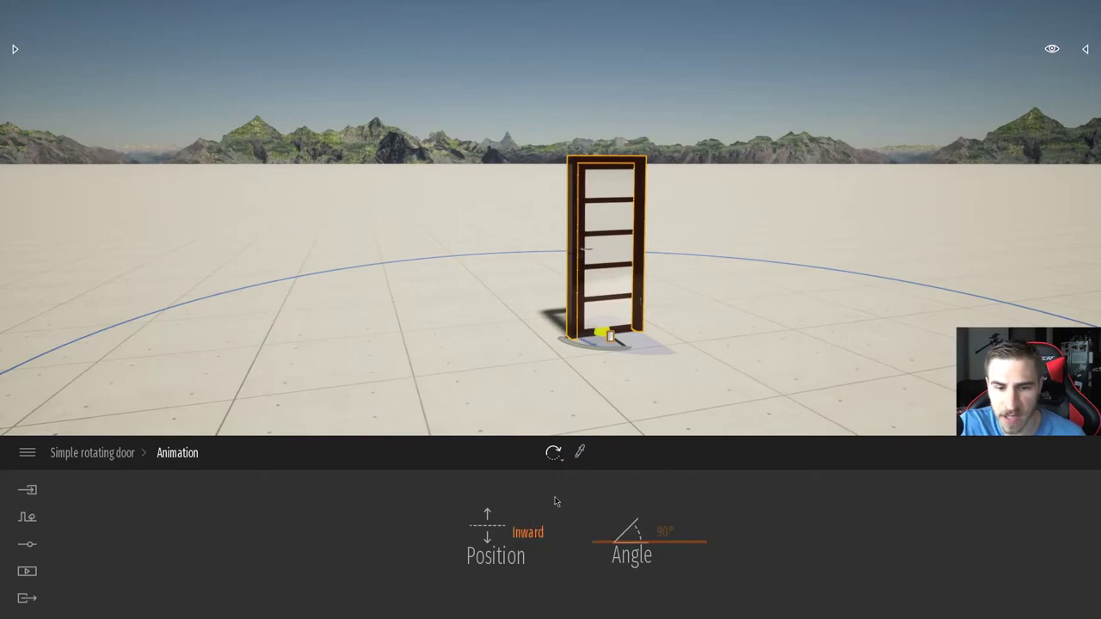
Step: Return to the door's main settings and set its width to 4 ft
{"action": "left_click", "coordinate": [110, 454]}
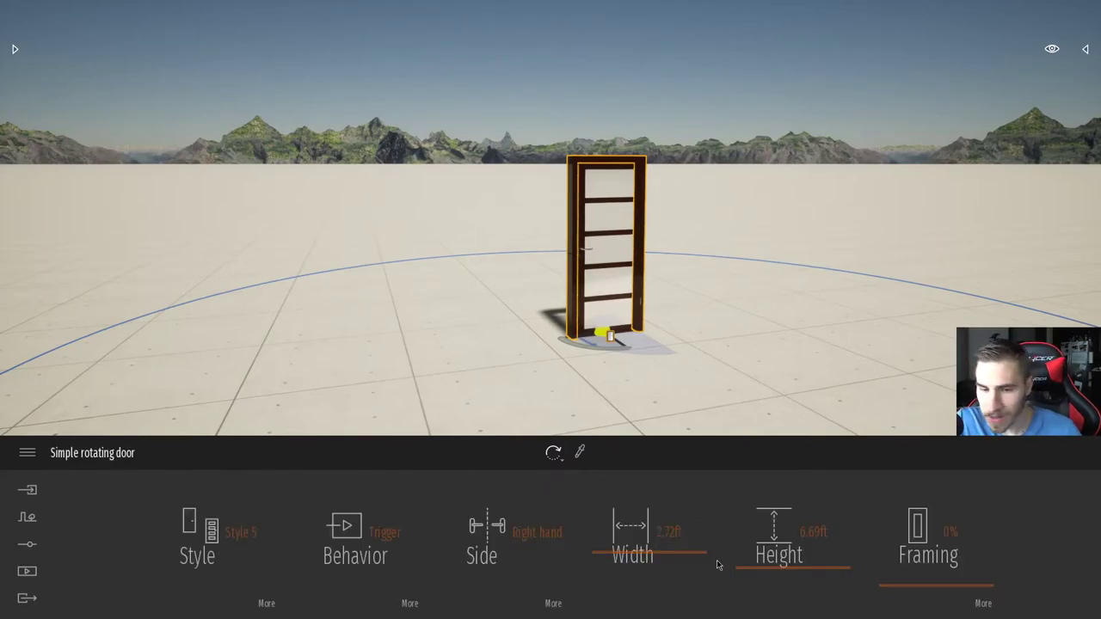
{"action": "left_click", "coordinate": [674, 534]}
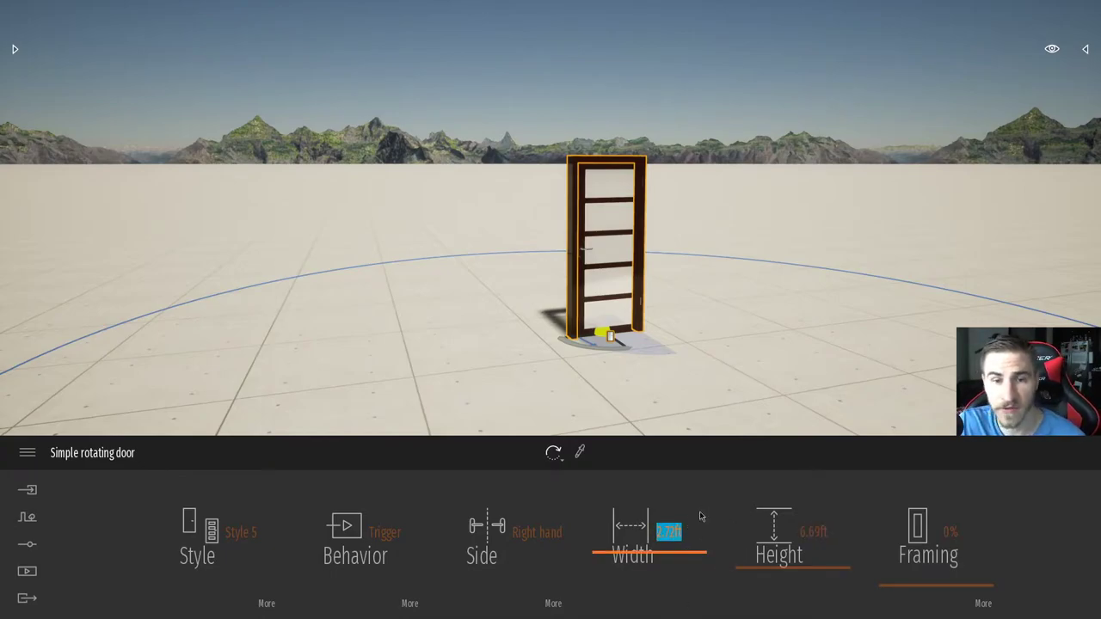
{"action": "type", "text": "4"}
{"action": "key", "text": "Return"}
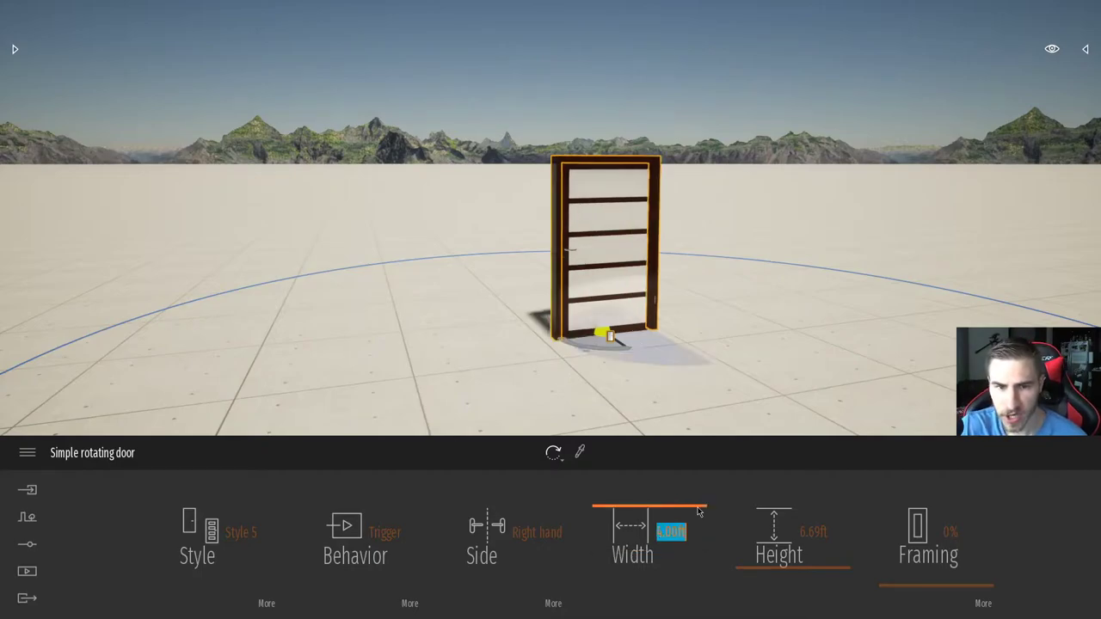
Step: Widen the door to 4.59 ft and view it both open and closed
{"action": "left_click_drag", "start_coordinate": [636, 509], "coordinate": [645, 463]}
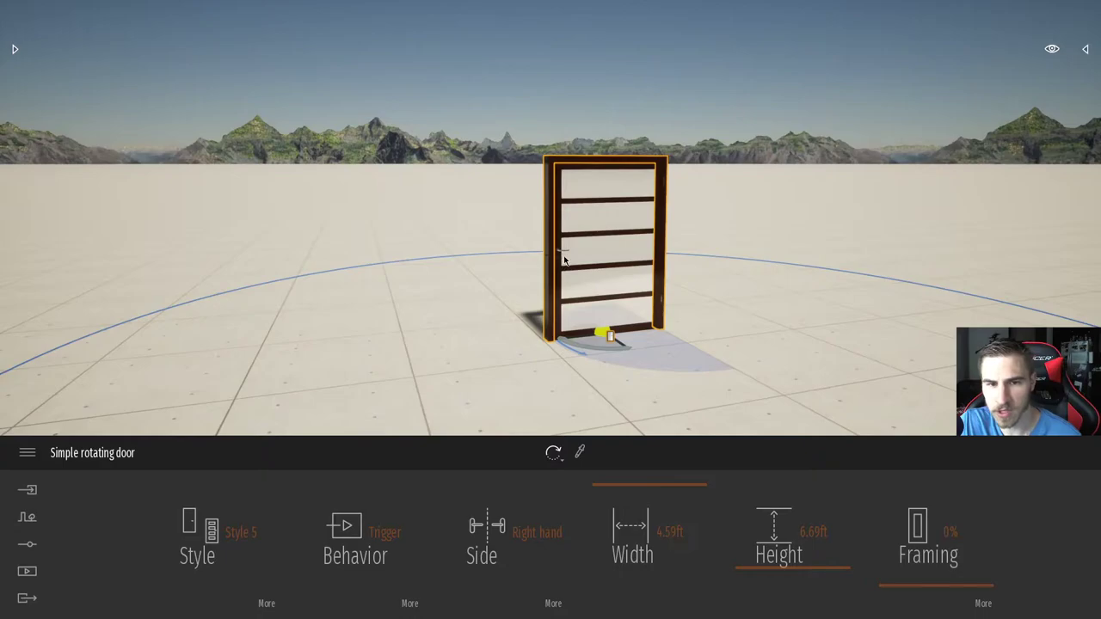
{"action": "right_click_drag", "start_coordinate": [652, 213], "coordinate": [631, 232]}
{"action": "key", "text": "d"}
{"action": "key", "text": "w"}
{"action": "key", "text": "s"}
{"action": "key", "text": "a"}
Step: Set the door's width to 3 ft and view the narrower opening
{"action": "left_click", "coordinate": [664, 532]}
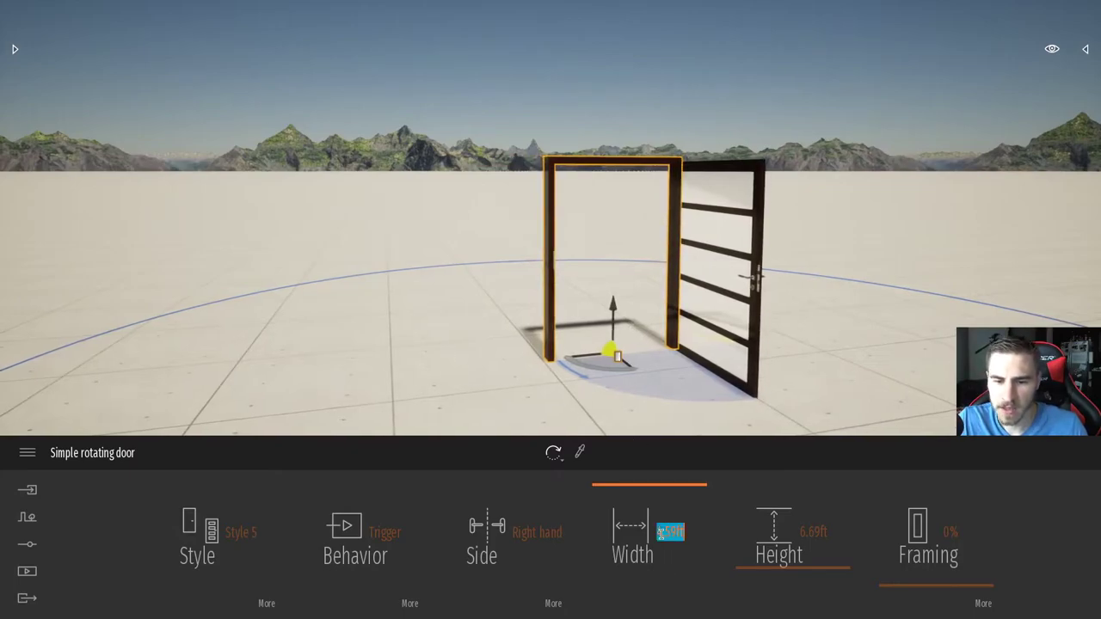
{"action": "type", "text": "3"}
{"action": "key", "text": "Return"}
{"action": "right_click_drag", "start_coordinate": [667, 309], "coordinate": [650, 305]}
{"action": "key", "text": "d"}
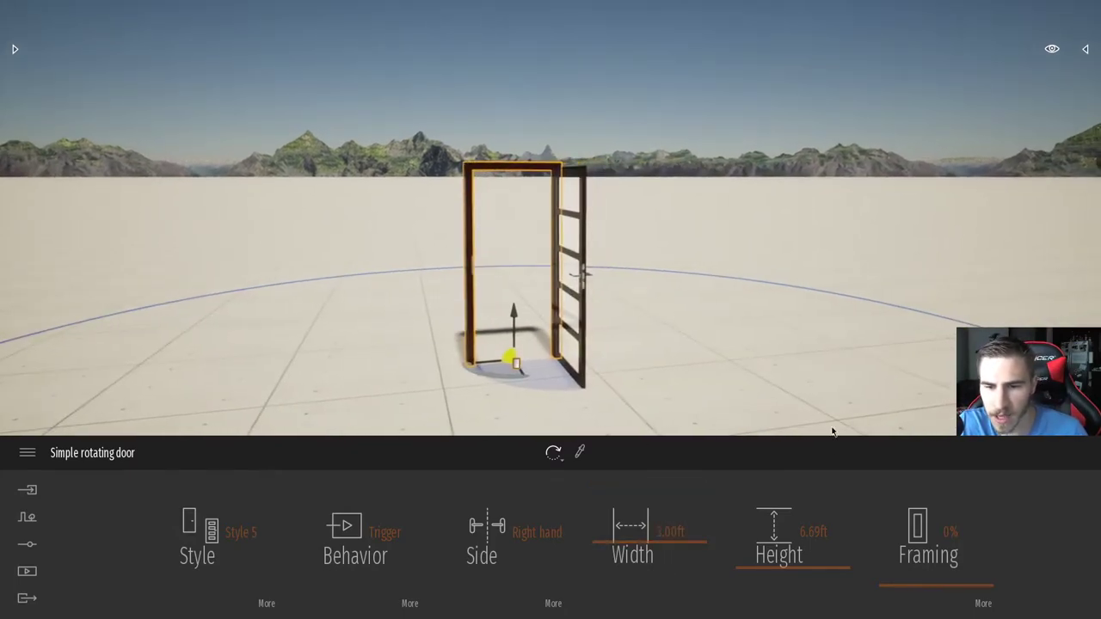
Step: Set the door's height to 8 ft
{"action": "left_click", "coordinate": [808, 533]}
{"action": "type", "text": "8"}
{"action": "key", "text": "Return"}
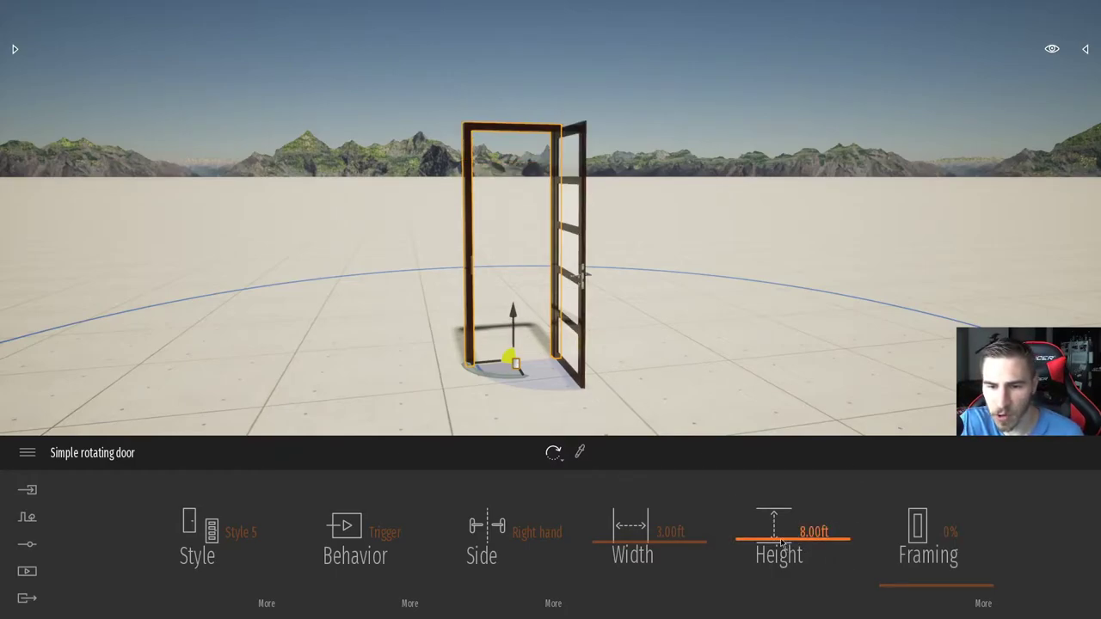
Step: Raise the door's height to 10.5 ft and return it to 8 ft
{"action": "left_click_drag", "start_coordinate": [780, 542], "coordinate": [791, 473]}
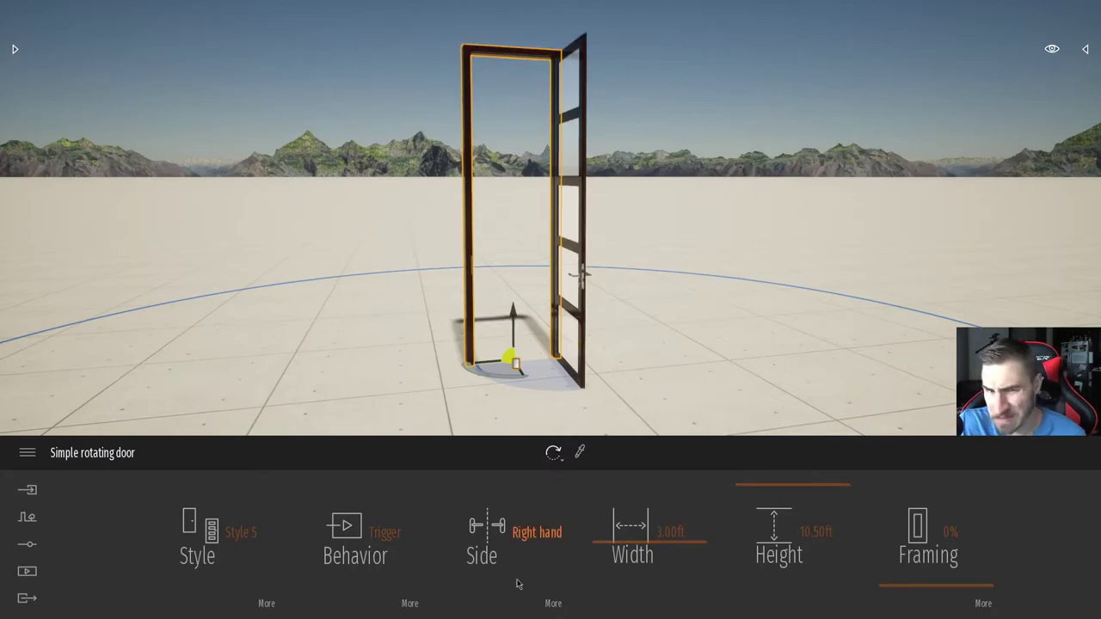
{"action": "left_click", "coordinate": [817, 533]}
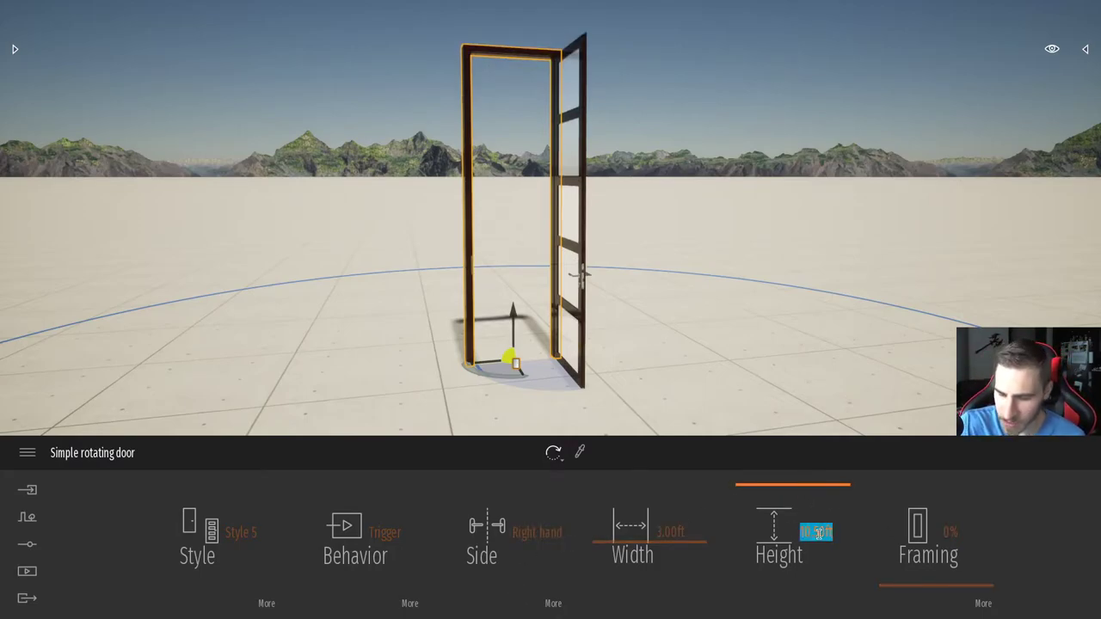
{"action": "type", "text": "8"}
{"action": "key", "text": "Return"}
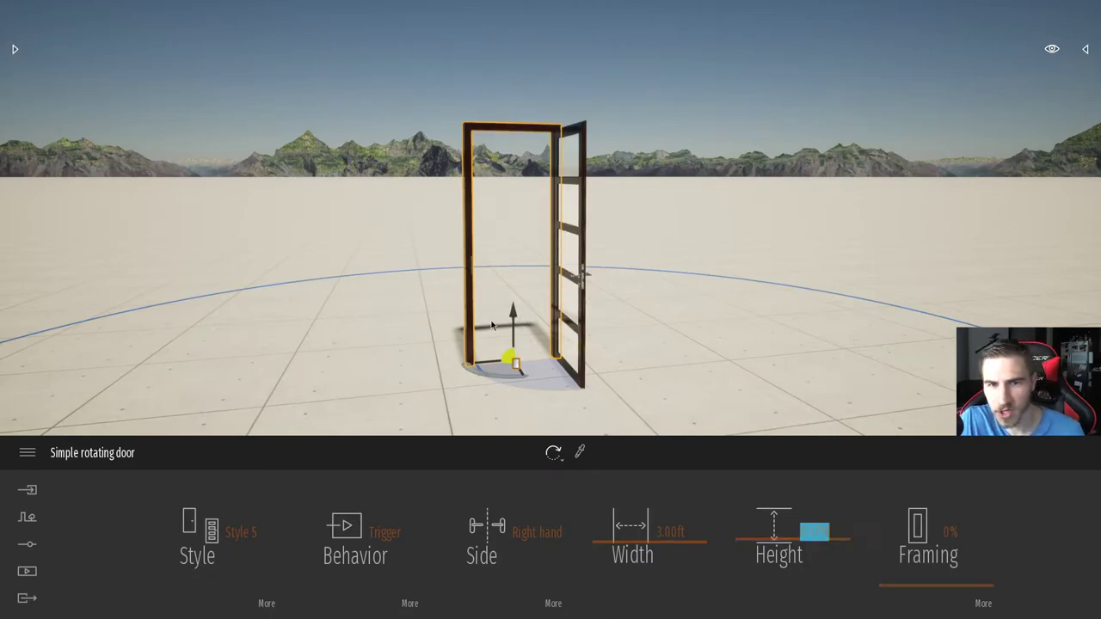
Step: Set the door's framing to 100% and examine the filled door leaf up close
{"action": "right_click_drag", "start_coordinate": [556, 316], "coordinate": [594, 315]}
{"action": "key", "text": "w"}
{"action": "key", "text": "s"}
{"action": "right_click_drag", "start_coordinate": [673, 398], "coordinate": [649, 390]}
{"action": "key", "text": "s"}
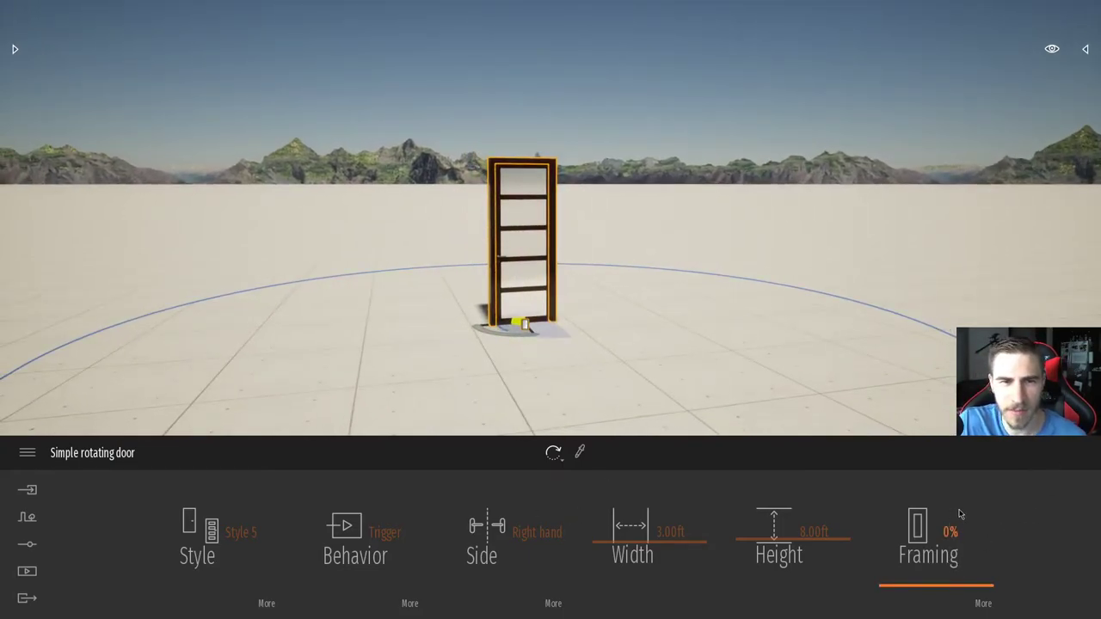
{"action": "left_click_drag", "start_coordinate": [921, 589], "coordinate": [956, 452]}
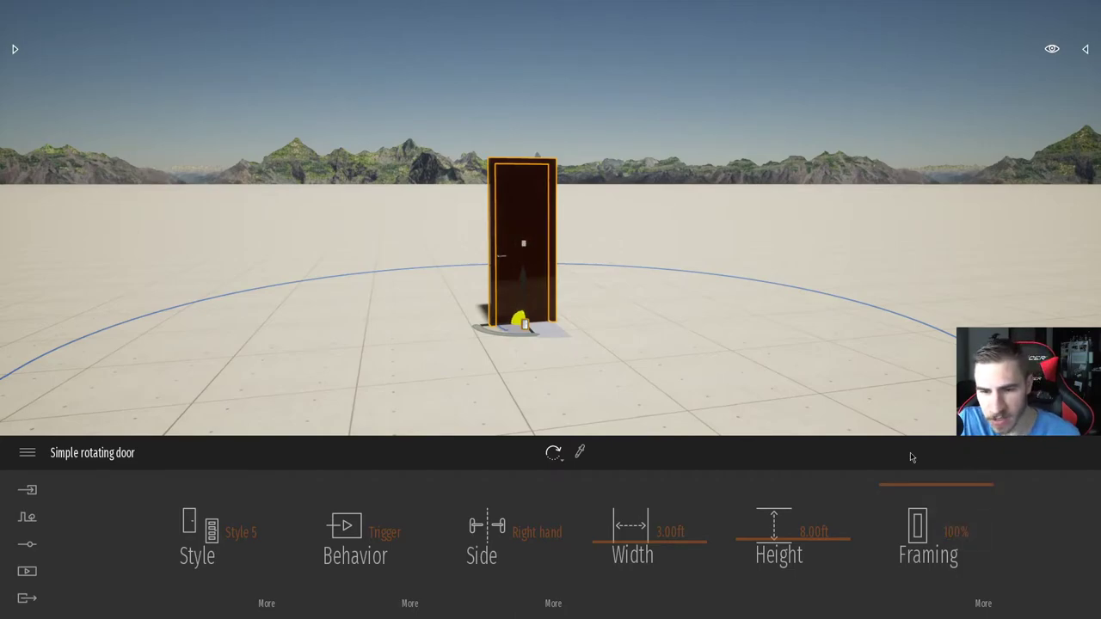
{"action": "right_click_drag", "start_coordinate": [565, 283], "coordinate": [572, 326]}
{"action": "key", "text": "w"}
{"action": "key", "text": "w"}
{"action": "key", "text": "a"}
{"action": "key", "text": "d"}
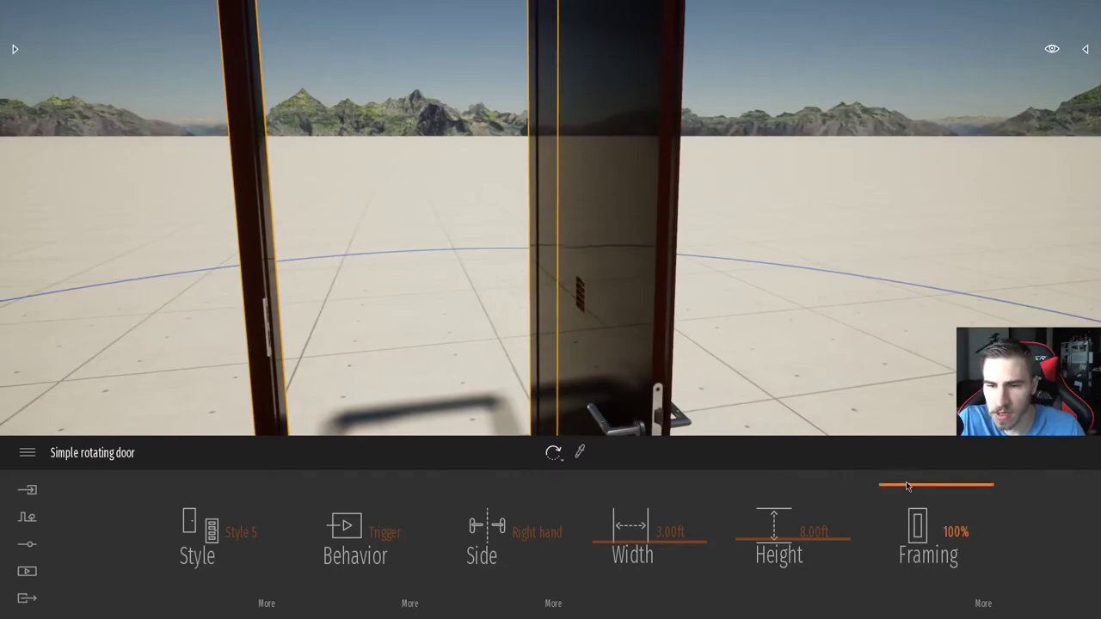
Step: Reset the door's framing to 0% and open its individual framing settings
{"action": "left_click_drag", "start_coordinate": [909, 485], "coordinate": [904, 616]}
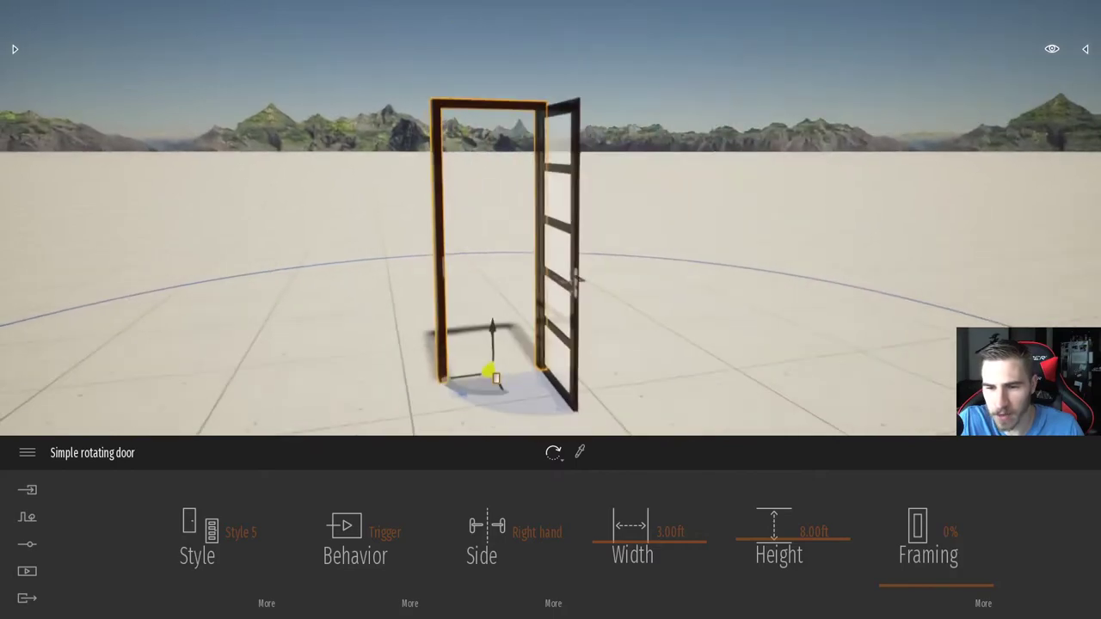
{"action": "left_click", "coordinate": [982, 603]}
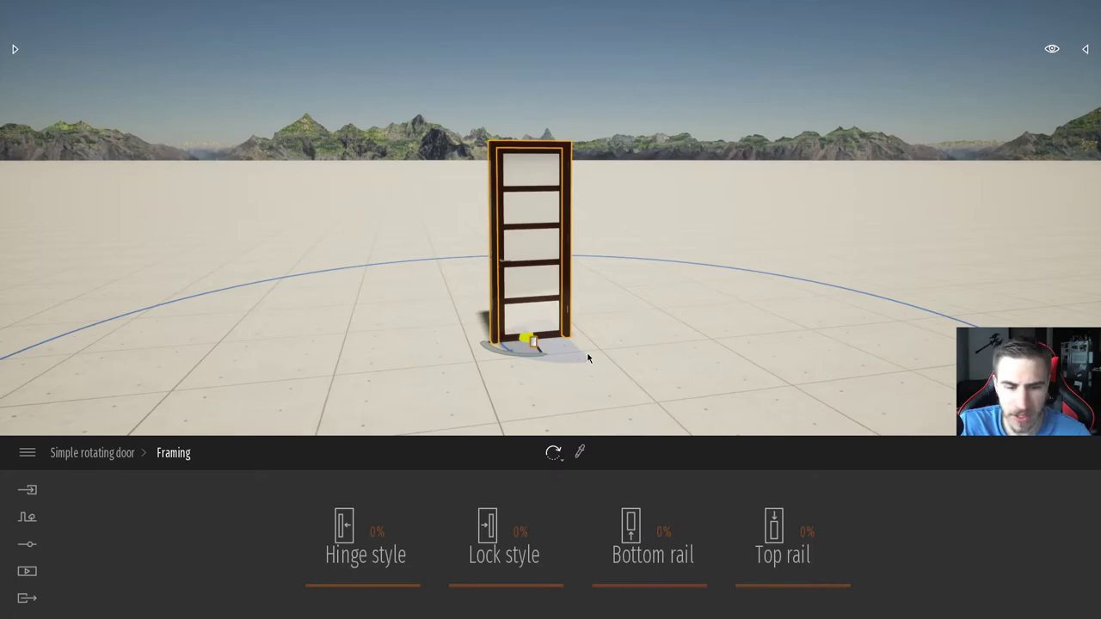
{"action": "right_click_drag", "start_coordinate": [594, 359], "coordinate": [647, 393]}
{"action": "key", "text": "w"}
{"action": "key", "text": "d"}
{"action": "key", "text": "a"}
{"action": "key", "text": "s"}
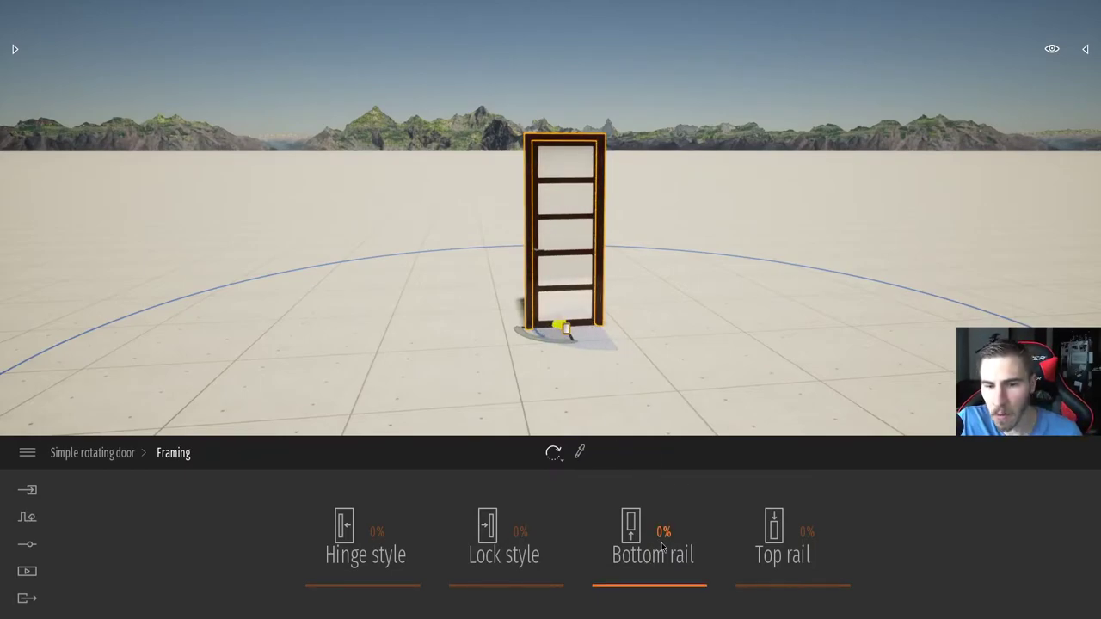
Step: Try adjusting the door's bottom rail framing and return it to 0%
{"action": "left_click_drag", "start_coordinate": [654, 588], "coordinate": [667, 606]}
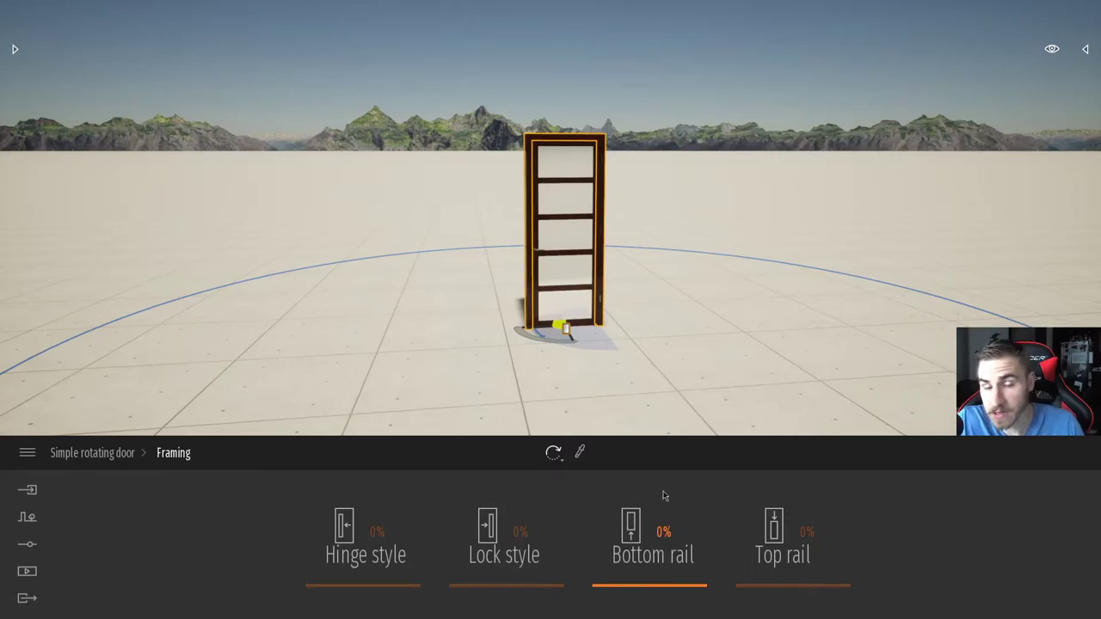
{"action": "right_click_drag", "start_coordinate": [663, 395], "coordinate": [645, 394]}
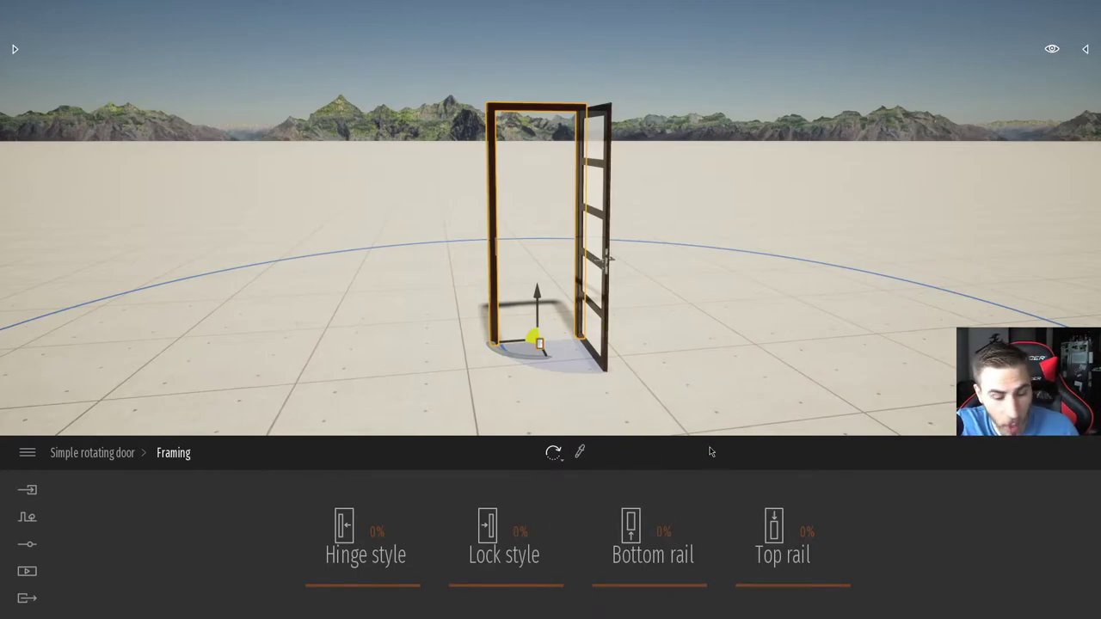
{"action": "left_click", "coordinate": [647, 585]}
{"action": "left_click_drag", "start_coordinate": [679, 521], "coordinate": [693, 596]}
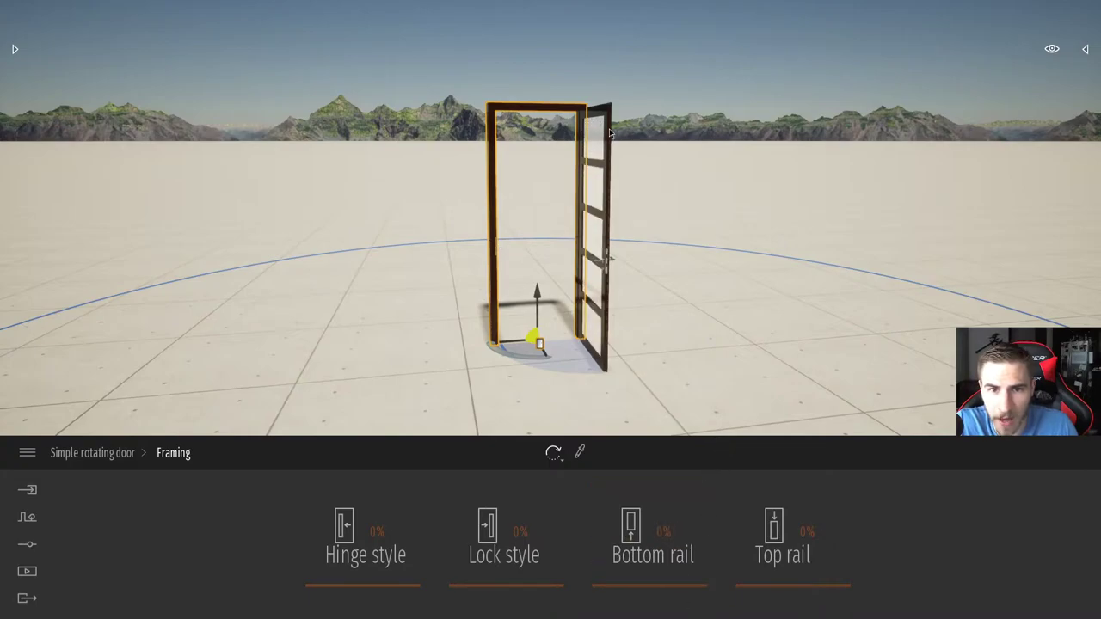
Step: Set the door's bottom rail framing to 10% and view the door from the front
{"action": "middle_click_drag", "start_coordinate": [619, 146], "coordinate": [361, 163], "text": "shift"}
{"action": "right_click_drag", "start_coordinate": [731, 159], "coordinate": [678, 22]}
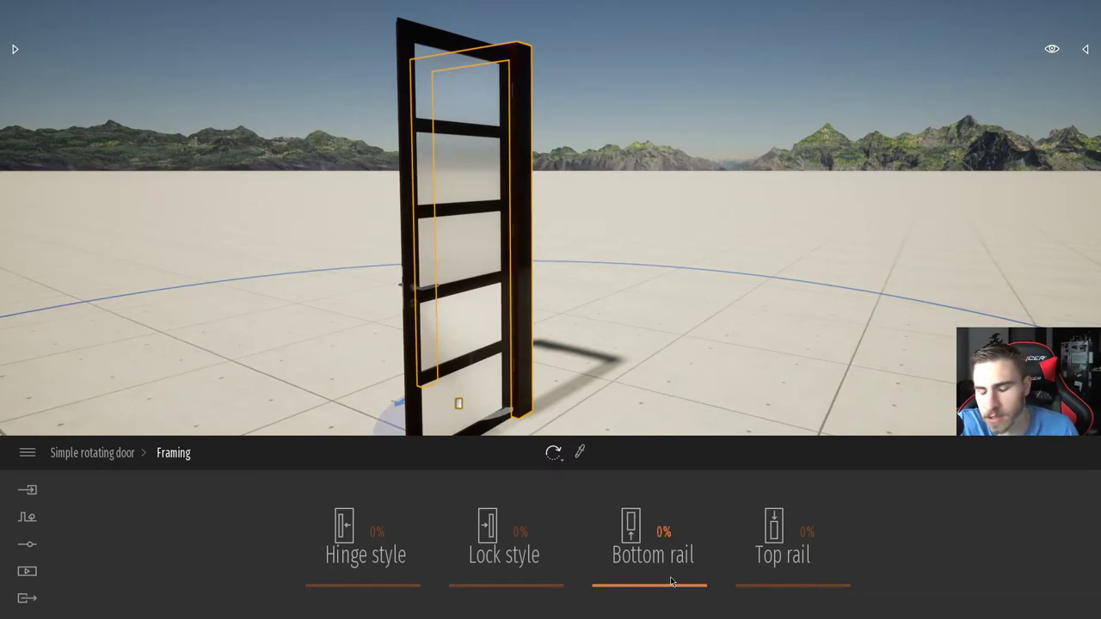
{"action": "scroll", "coordinate": [685, 383], "scroll_direction": "down", "scroll_amount": 4}
{"action": "right_click_drag", "start_coordinate": [685, 384], "coordinate": [693, 439]}
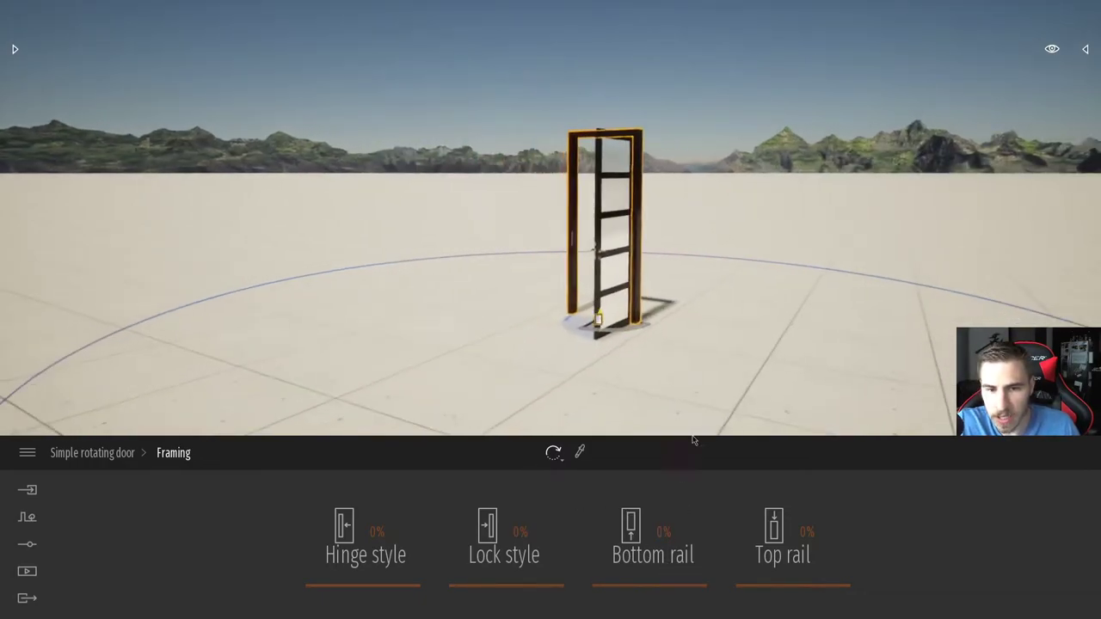
{"action": "left_click_drag", "start_coordinate": [659, 582], "coordinate": [679, 574]}
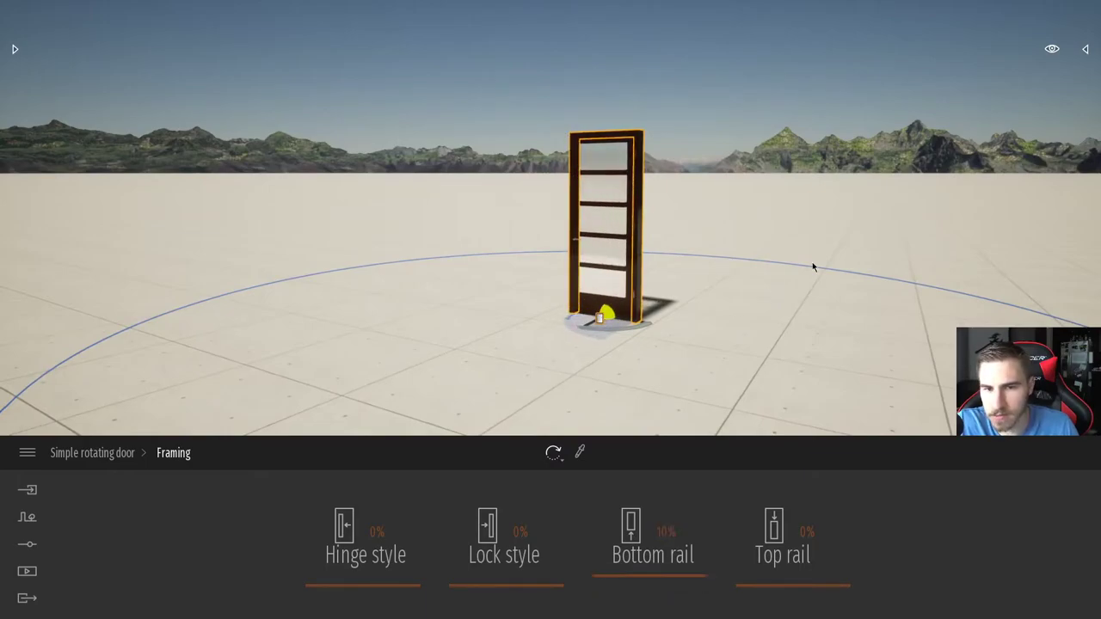
{"action": "right_click_drag", "start_coordinate": [684, 319], "coordinate": [658, 316]}
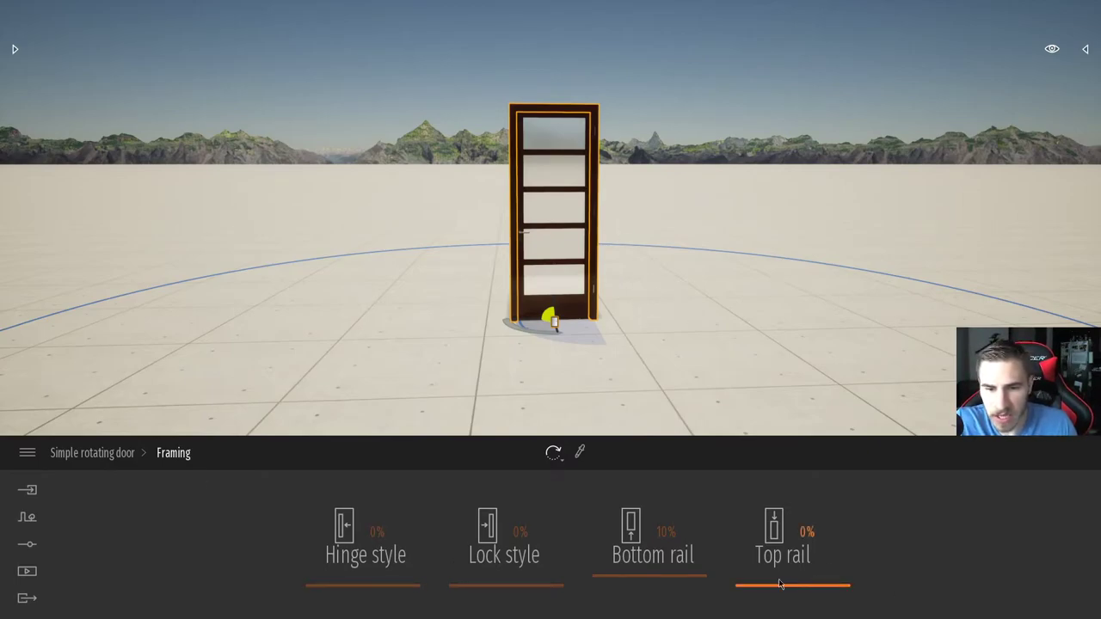
Step: Try the hinge style, top rail and a 9% lock style framing, leaving all three at 0%
{"action": "left_click_drag", "start_coordinate": [335, 584], "coordinate": [369, 590]}
{"action": "left_click_drag", "start_coordinate": [512, 588], "coordinate": [519, 581]}
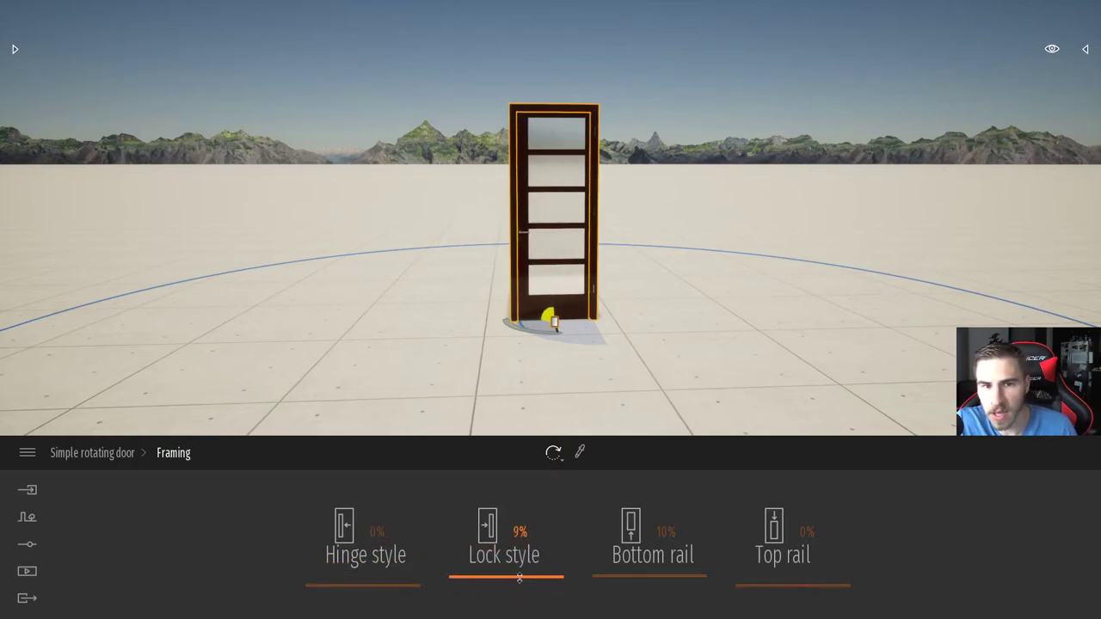
{"action": "mouse_move", "coordinate": [818, 582]}
{"action": "left_mouse_down"}
{"action": "mouse_move", "coordinate": [818, 535]}
{"action": "mouse_move", "coordinate": [810, 588]}
{"action": "left_mouse_up"}
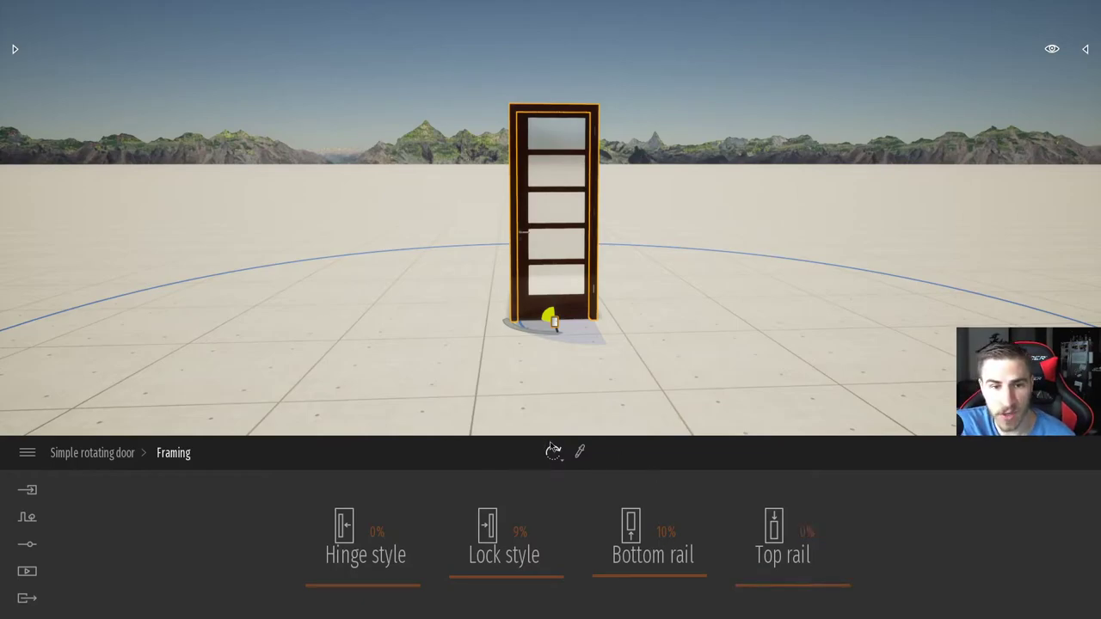
{"action": "left_click_drag", "start_coordinate": [488, 580], "coordinate": [515, 597]}
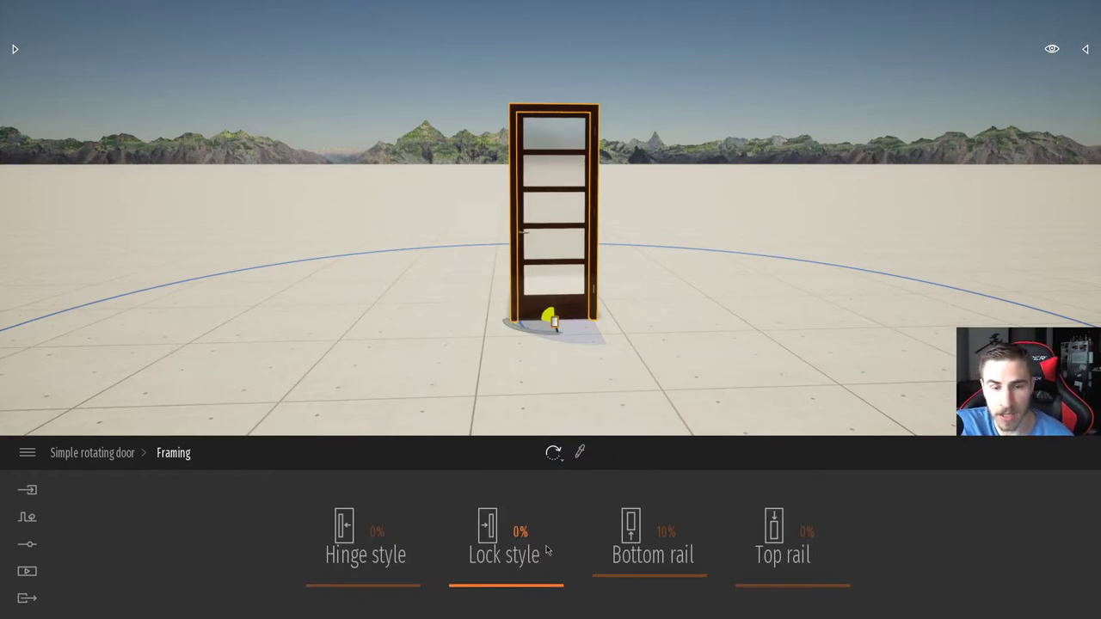
Step: Return to the door's main settings and view the door from farther away
{"action": "left_click", "coordinate": [93, 453]}
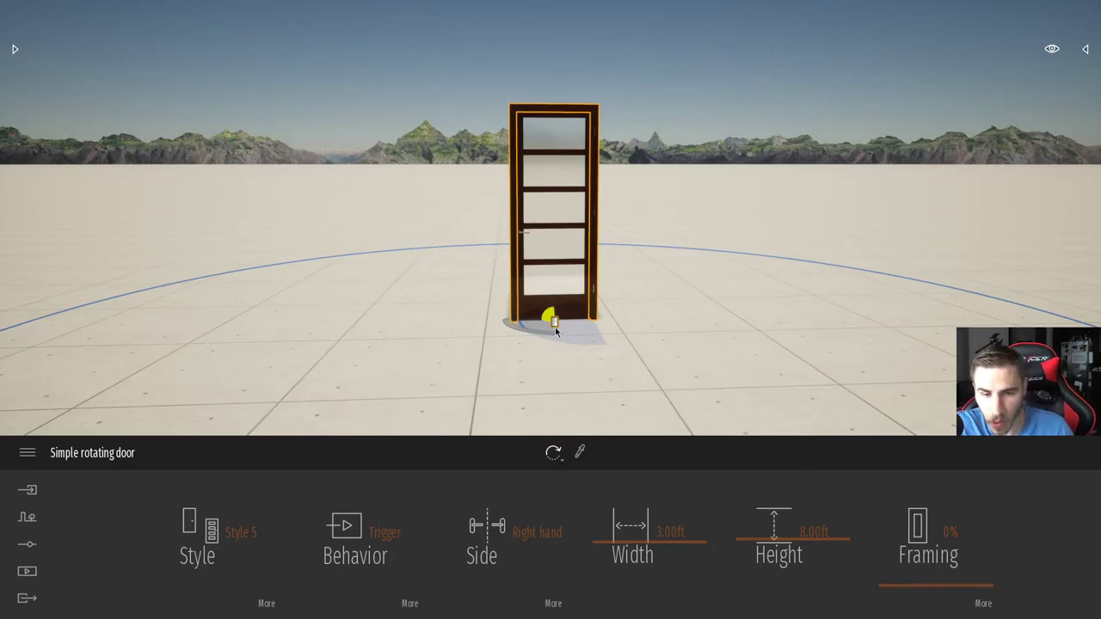
{"action": "right_click_drag", "start_coordinate": [556, 329], "coordinate": [590, 379]}
{"action": "key", "text": "a"}
{"action": "key", "text": "s"}
{"action": "key", "text": "s"}
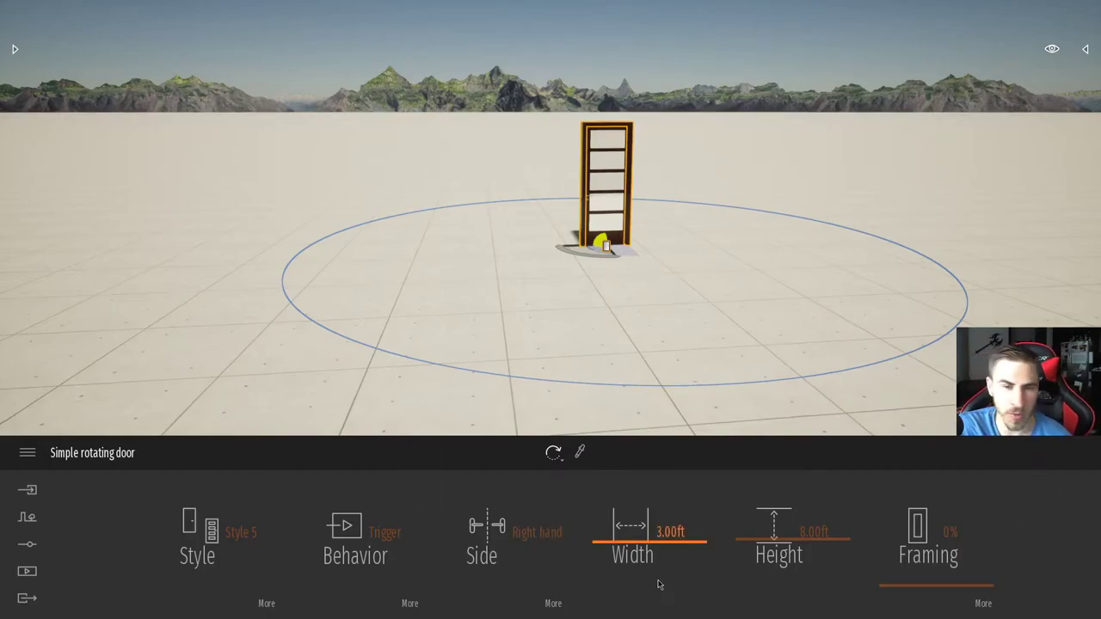
Step: Move closer to the door and pull a duplicate of it about 6.9 ft sideways
{"action": "right_click_drag", "start_coordinate": [648, 196], "coordinate": [636, 191]}
{"action": "key", "text": "w"}
{"action": "key", "text": "d"}
{"action": "left_click", "coordinate": [541, 262]}
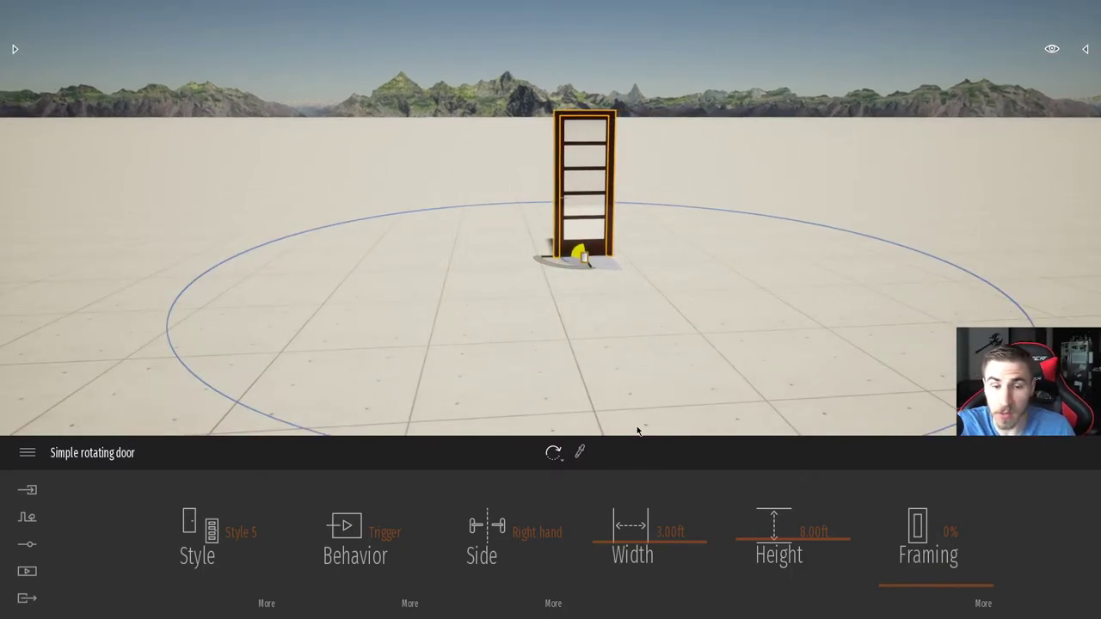
{"action": "right_click_drag", "start_coordinate": [476, 264], "coordinate": [467, 248]}
{"action": "key", "text": "w"}
{"action": "left_click", "coordinate": [409, 85]}
{"action": "left_click", "coordinate": [574, 227]}
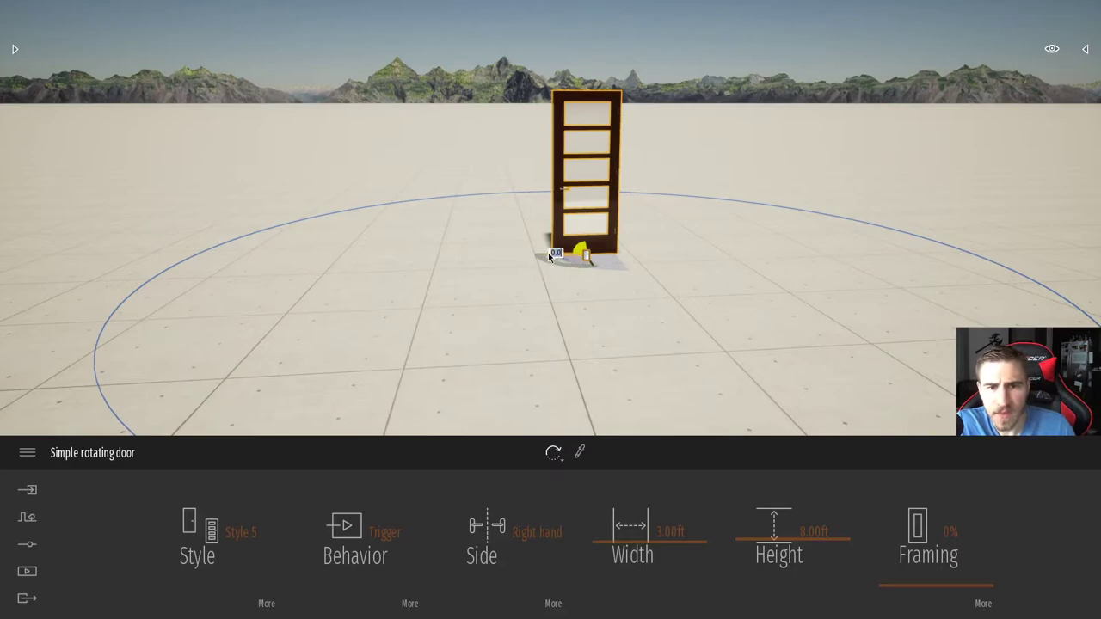
{"action": "left_click_drag", "start_coordinate": [548, 256], "coordinate": [411, 280], "text": "shift"}
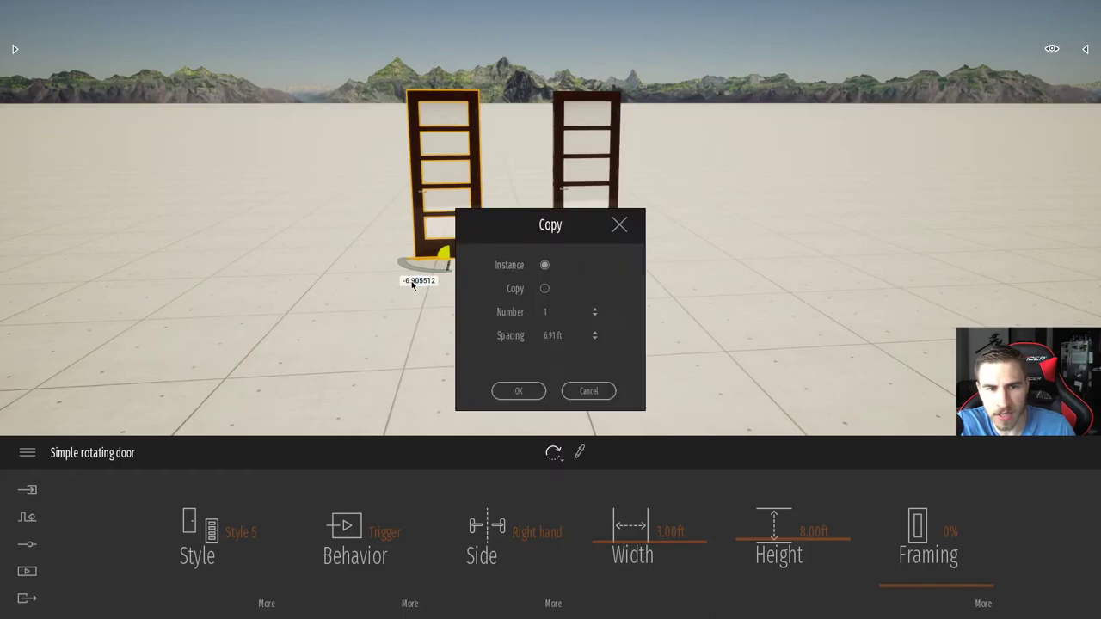
Step: Create four instances of the door with a spacing of 5 ft
{"action": "left_click", "coordinate": [569, 335]}
{"action": "type", "text": "5"}
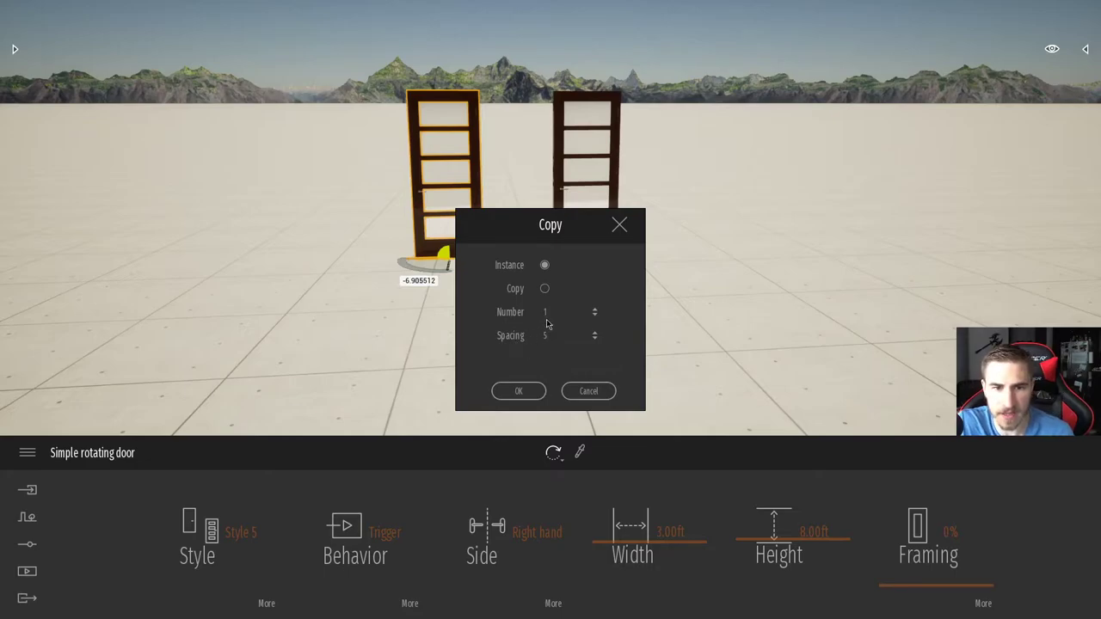
{"action": "left_click", "coordinate": [526, 313]}
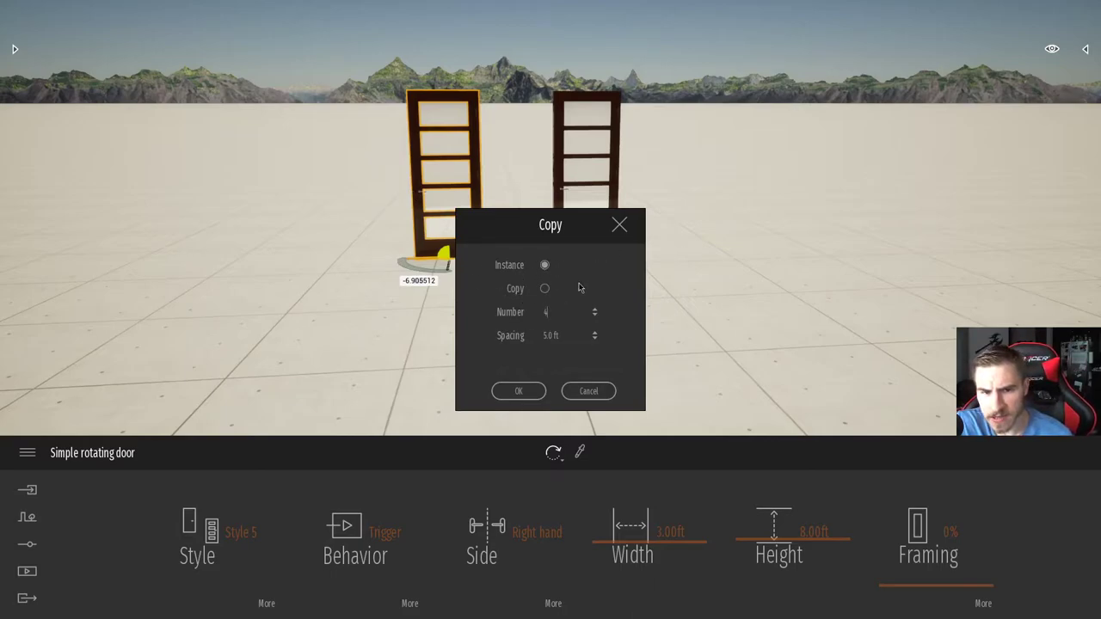
{"action": "left_click", "coordinate": [521, 392]}
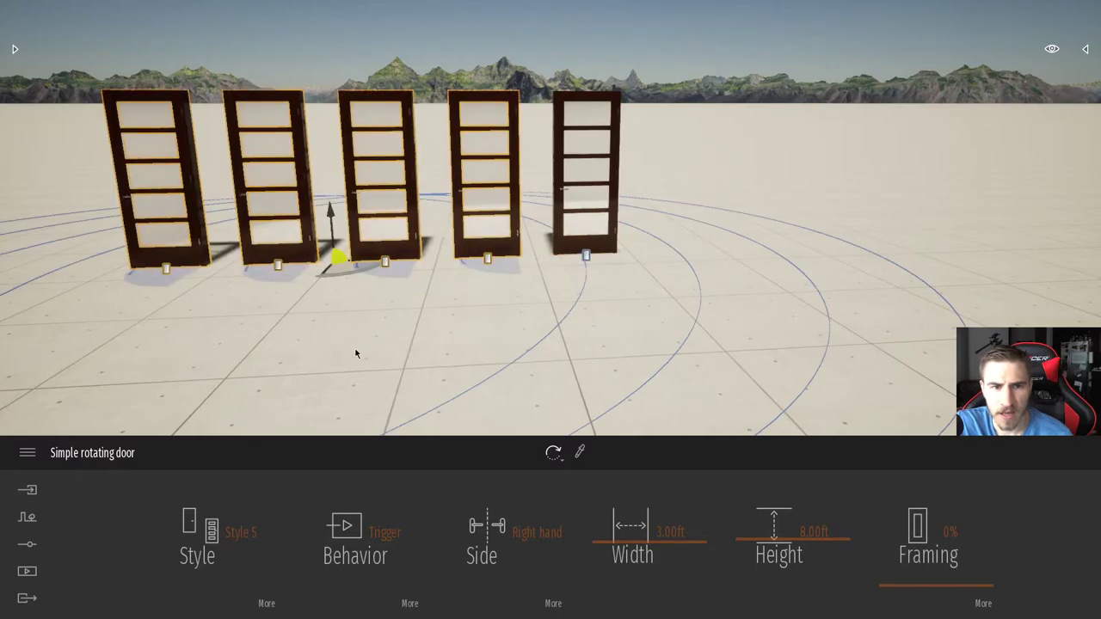
Step: Examine the whole row of door instances from farther away and from the front
{"action": "right_click_drag", "start_coordinate": [562, 288], "coordinate": [596, 310]}
{"action": "scroll", "coordinate": [562, 287], "scroll_direction": "down", "scroll_amount": 3}
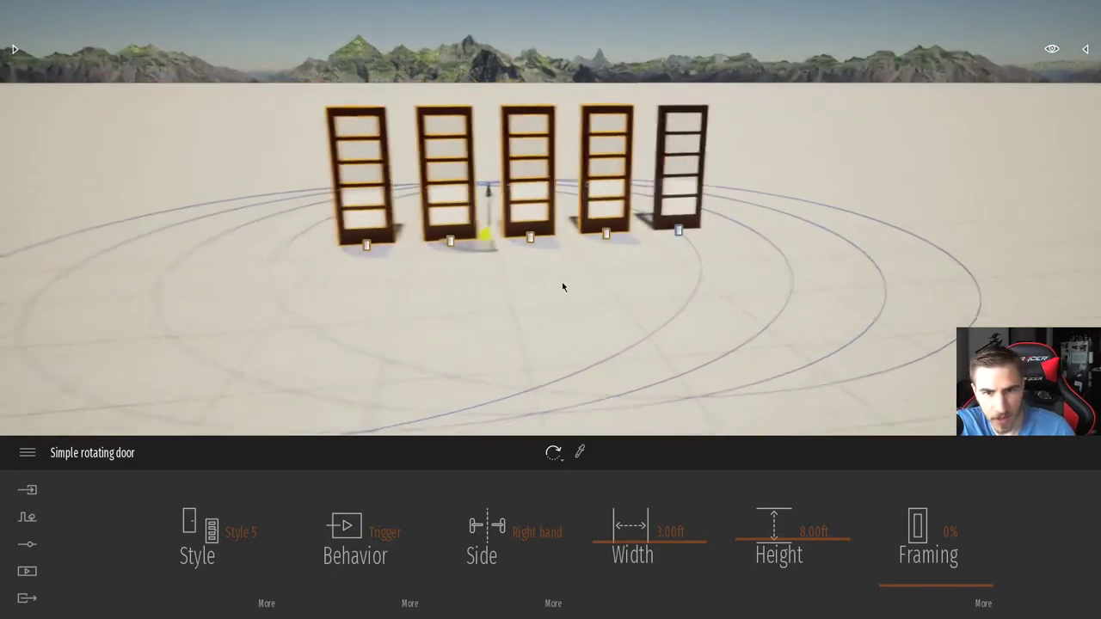
{"action": "key", "text": "d"}
{"action": "mouse_move", "coordinate": [846, 324]}
{"action": "right_mouse_down"}
{"action": "mouse_move", "coordinate": [765, 284]}
{"action": "mouse_move", "coordinate": [756, 291]}
{"action": "mouse_move", "coordinate": [804, 265]}
{"action": "mouse_move", "coordinate": [885, 265]}
{"action": "mouse_move", "coordinate": [873, 243]}
{"action": "mouse_move", "coordinate": [848, 319]}
{"action": "right_mouse_up"}
{"action": "key", "text": "w"}
{"action": "key", "text": "a"}
{"action": "key", "text": "w"}
{"action": "key", "text": "a"}
{"action": "key", "text": "s"}
{"action": "key", "text": "w"}
{"action": "key", "text": "s"}
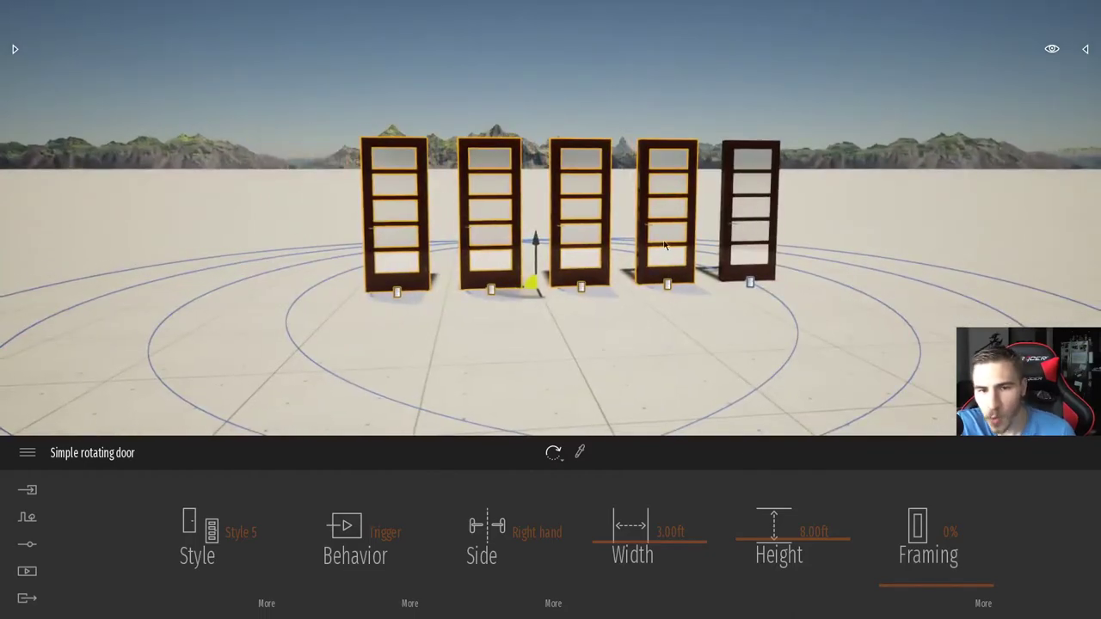
Step: Set the middle door instance's height to 9 ft
{"action": "left_click", "coordinate": [744, 109]}
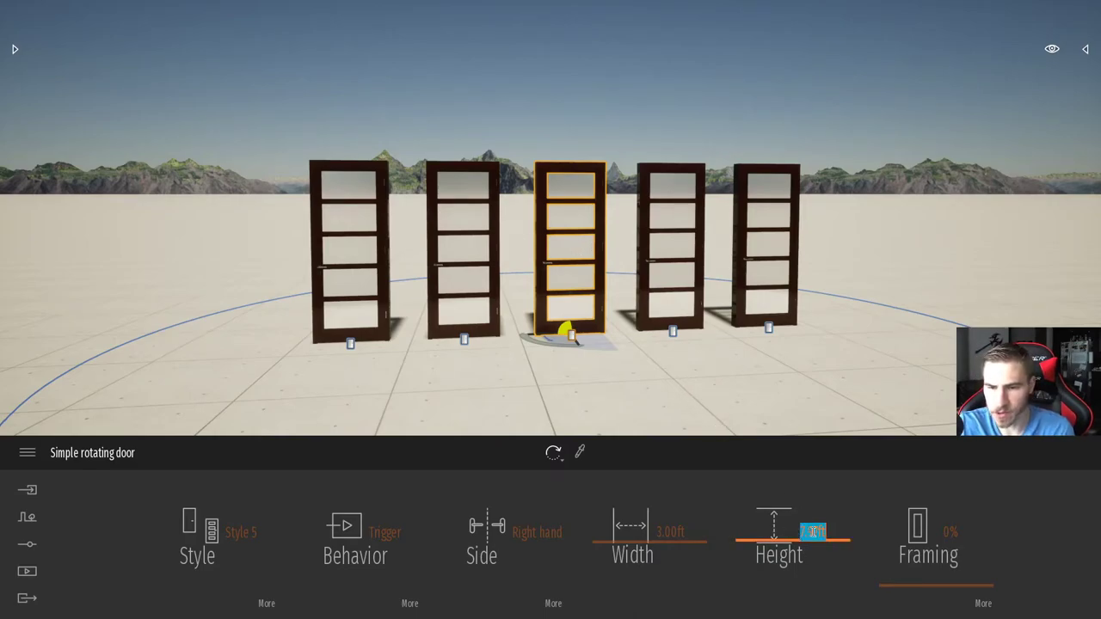
{"action": "type", "text": "9"}
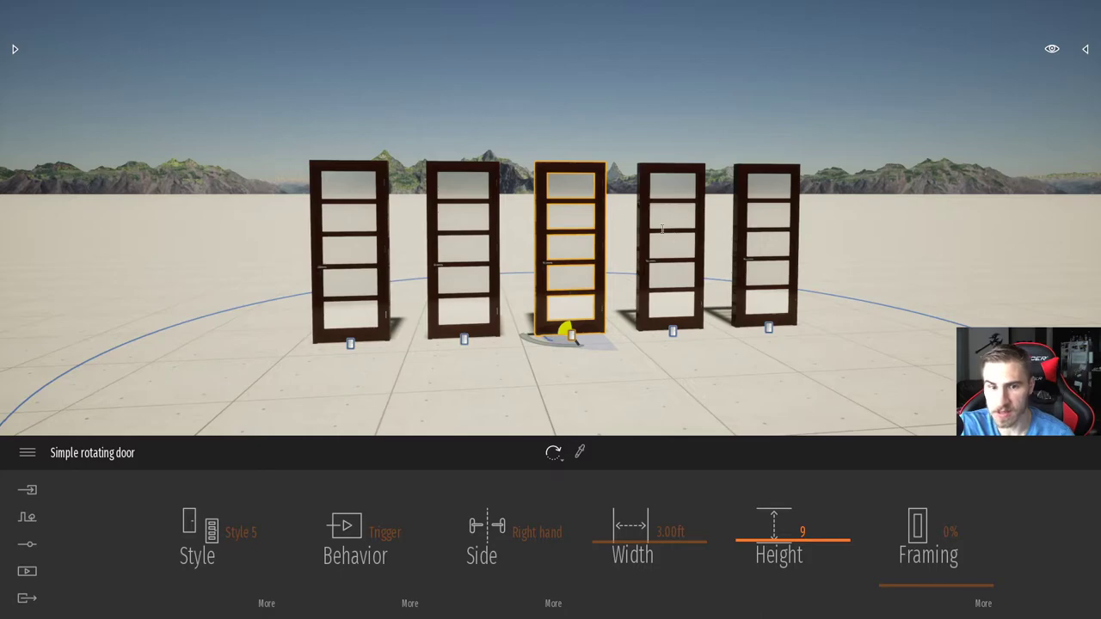
{"action": "key", "text": "Return"}
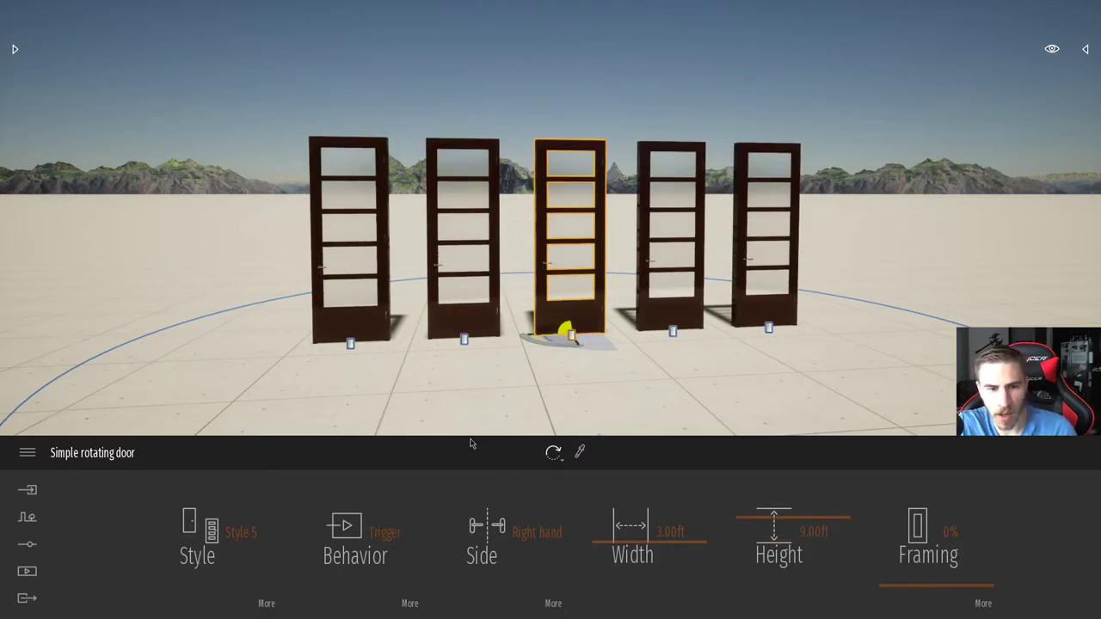
Step: Switch the middle door instance's side to Left hand and clear the selection
{"action": "left_click", "coordinate": [538, 533]}
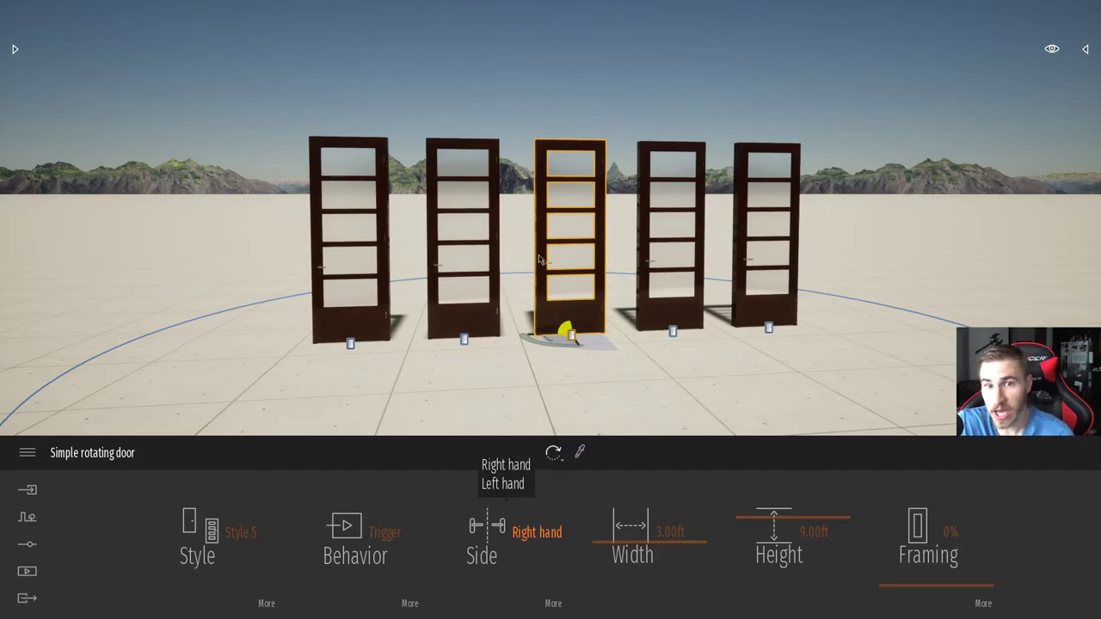
{"action": "key", "text": "Return"}
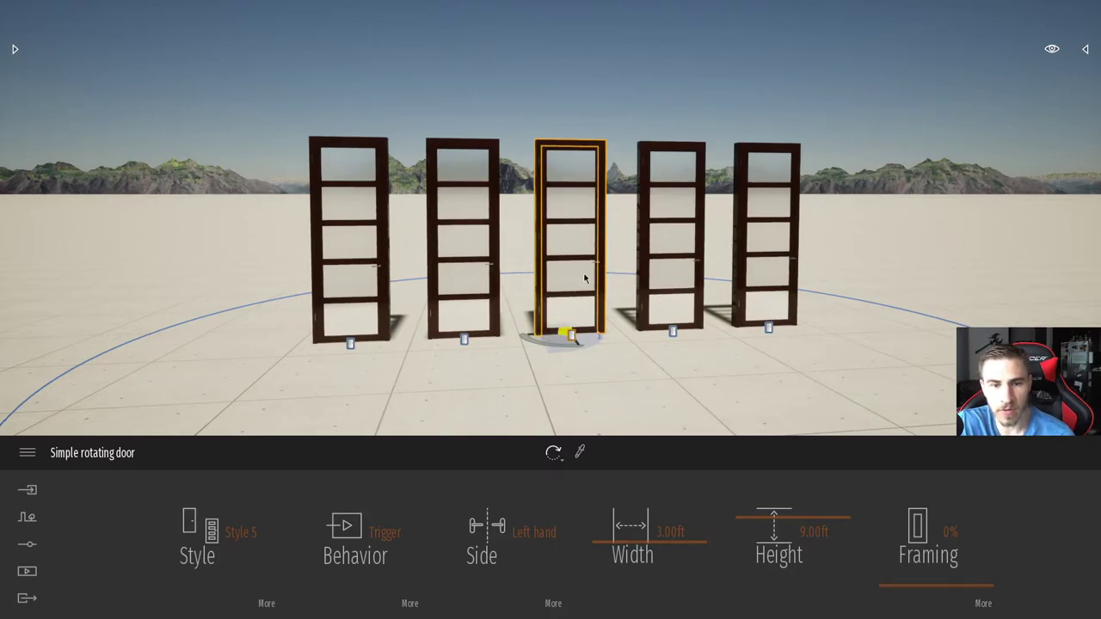
{"action": "left_click", "coordinate": [864, 120]}
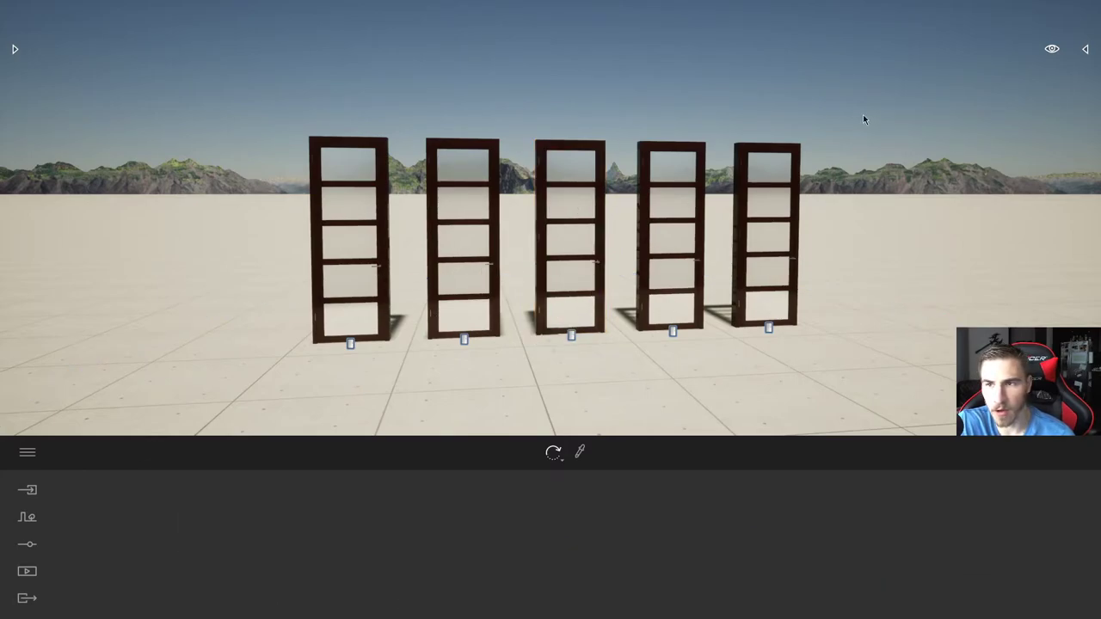
Step: Open the scenegraph, select all the rotating doors in it, and clear the selection
{"action": "left_click", "coordinate": [1086, 50]}
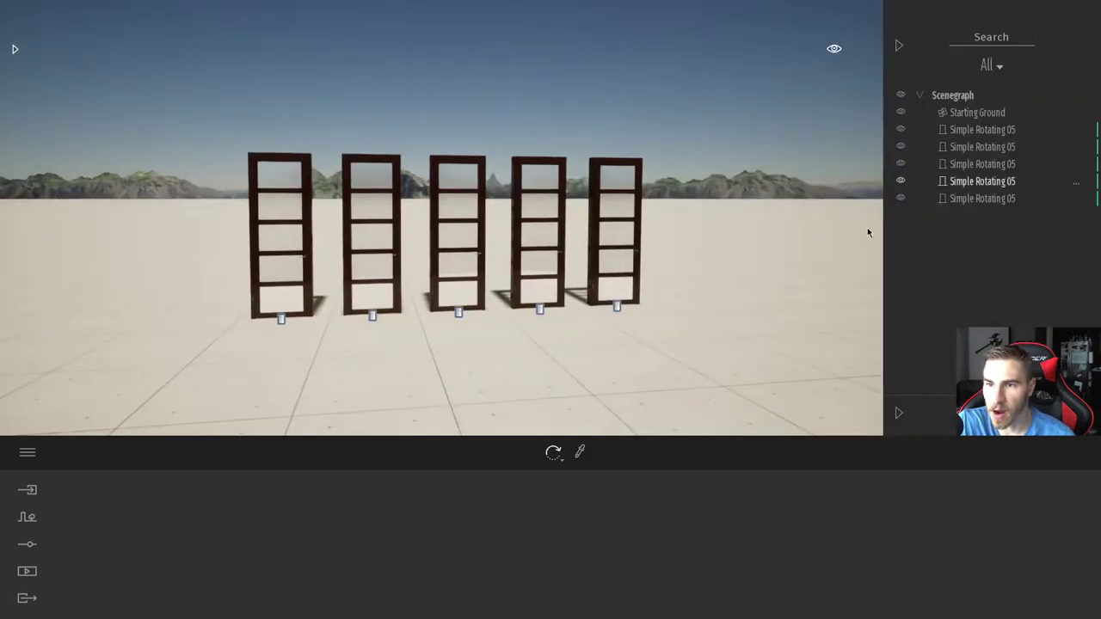
{"action": "left_click", "coordinate": [993, 129]}
{"action": "left_click", "coordinate": [998, 198], "text": "shift"}
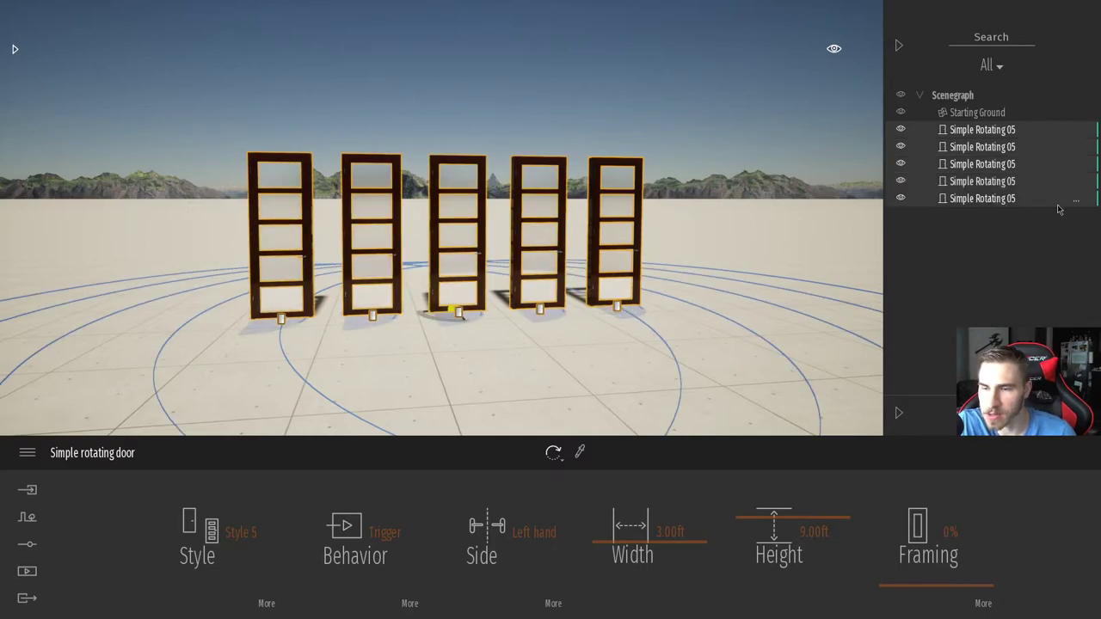
{"action": "left_click", "coordinate": [1006, 234]}
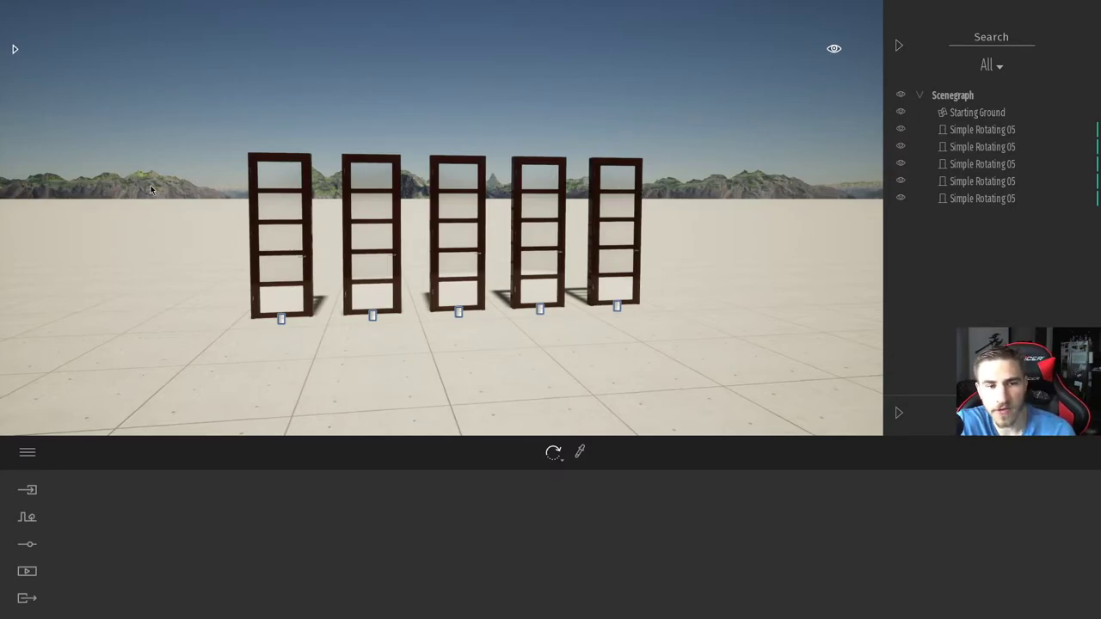
Step: View the context options for the second door in the row, including Break instance, and dismiss them
{"action": "left_click", "coordinate": [898, 46]}
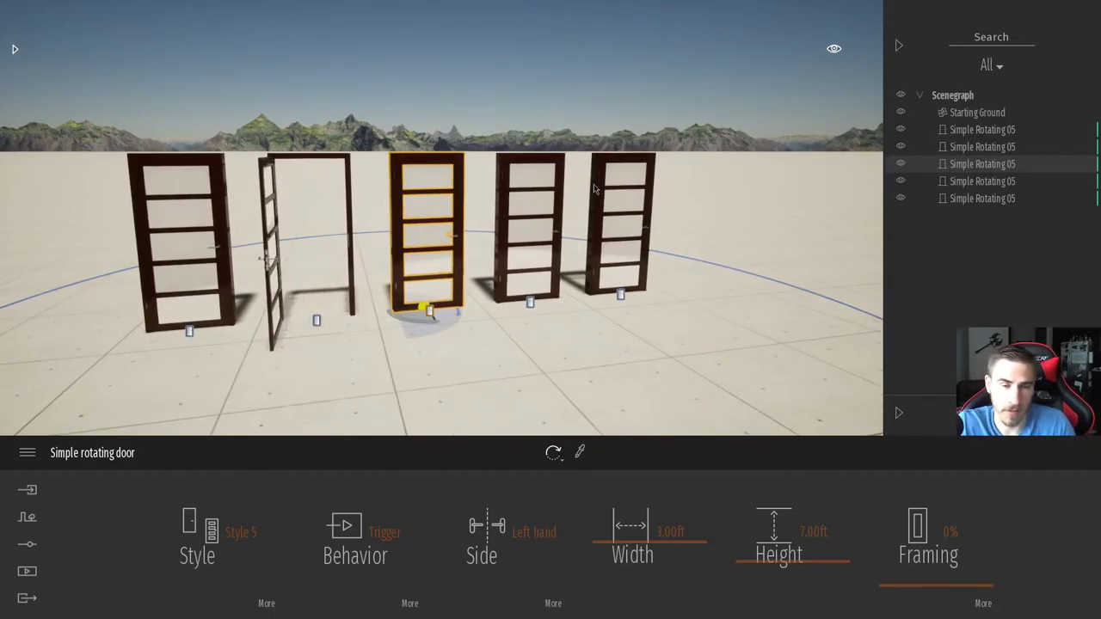
{"action": "scroll", "coordinate": [575, 382], "scroll_direction": "down", "scroll_amount": 3}
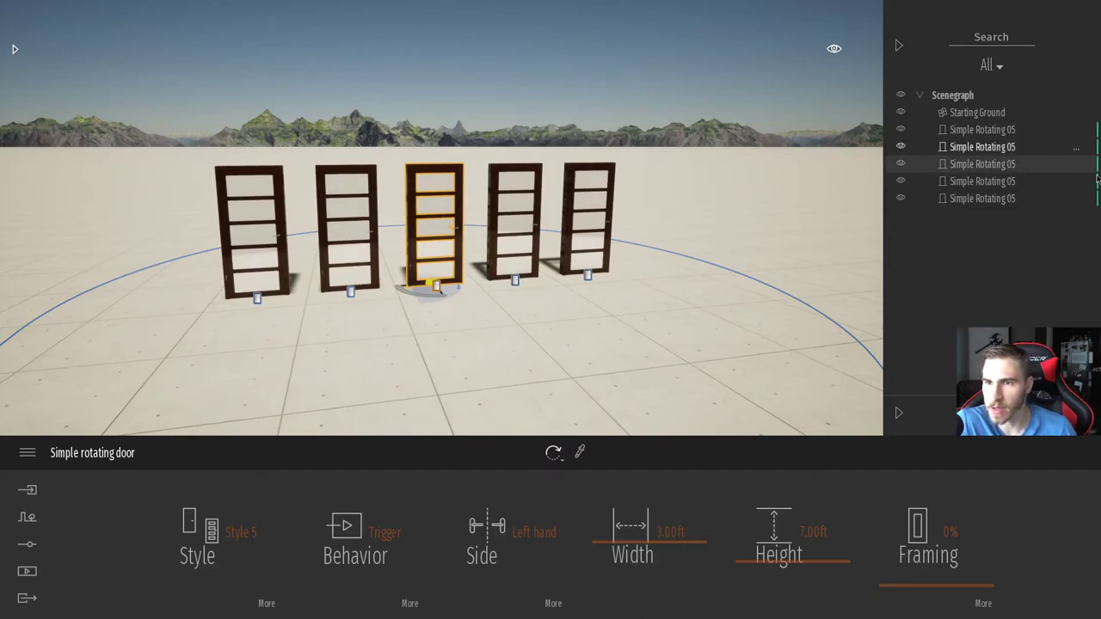
{"action": "right_click", "coordinate": [974, 181]}
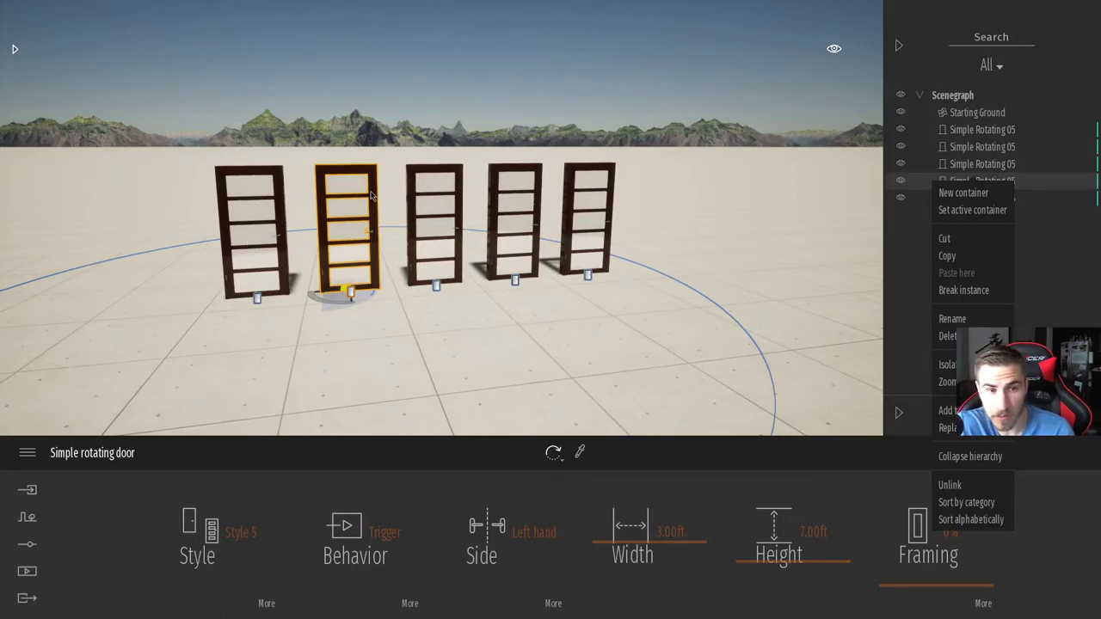
{"action": "left_click", "coordinate": [229, 245]}
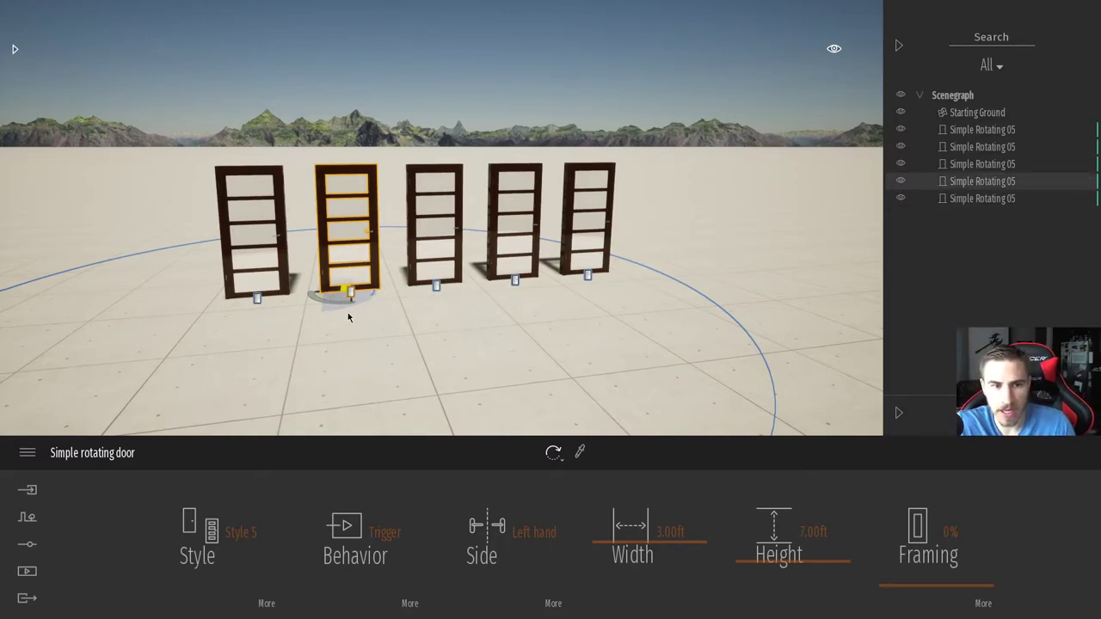
Step: Move the second door about 15 ft forward out of the row and rotate it about 80 degrees
{"action": "left_click_drag", "start_coordinate": [352, 300], "coordinate": [380, 344]}
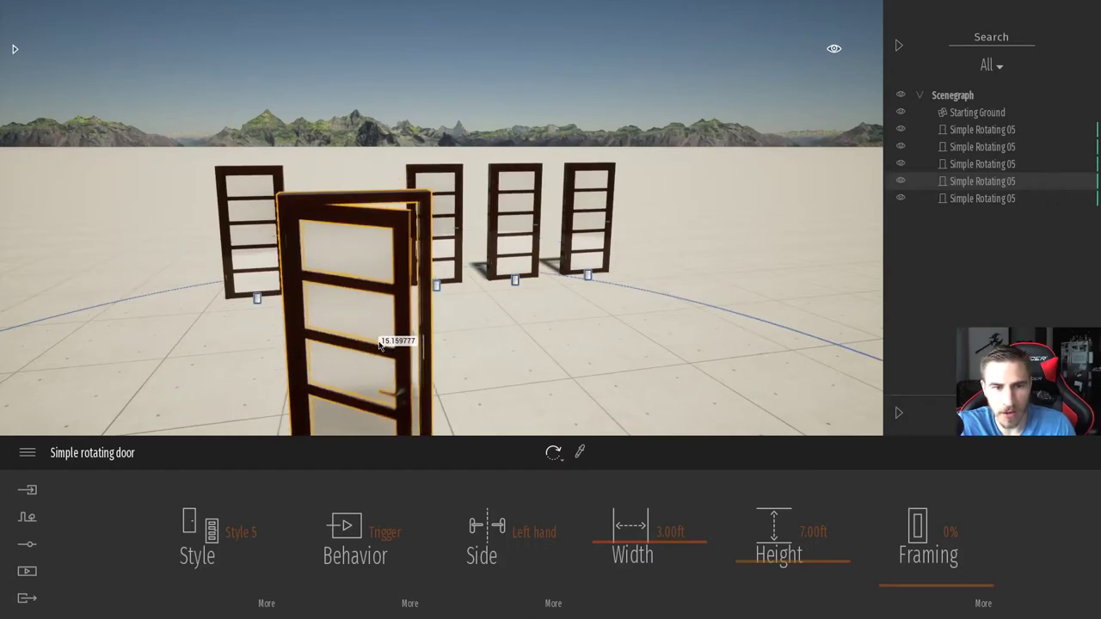
{"action": "right_click_drag", "start_coordinate": [526, 342], "coordinate": [453, 434]}
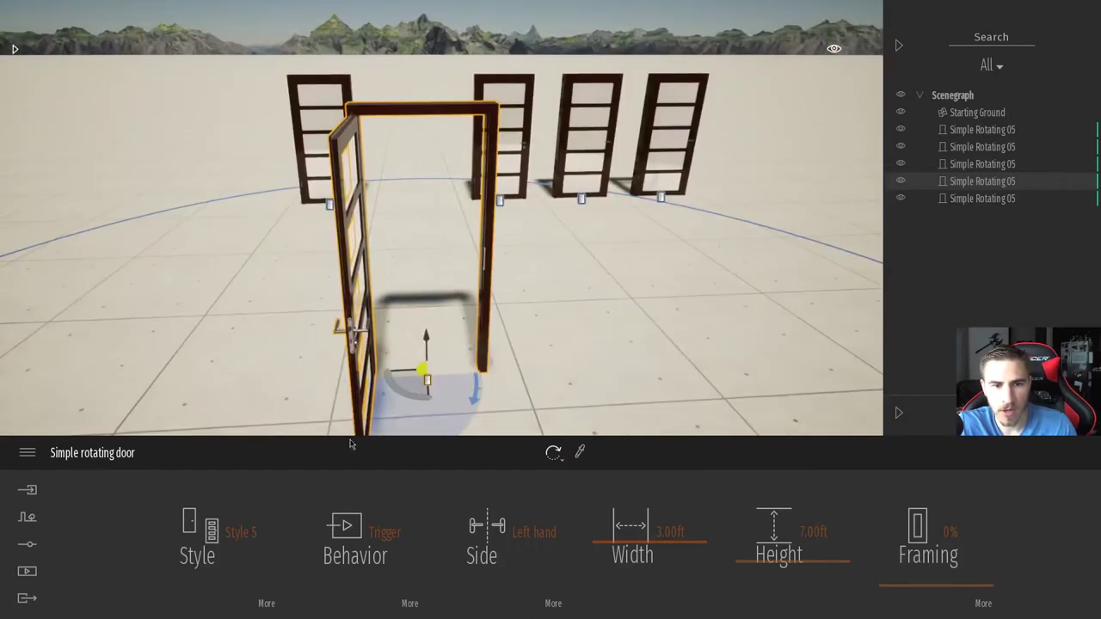
{"action": "left_click_drag", "start_coordinate": [395, 378], "coordinate": [366, 333]}
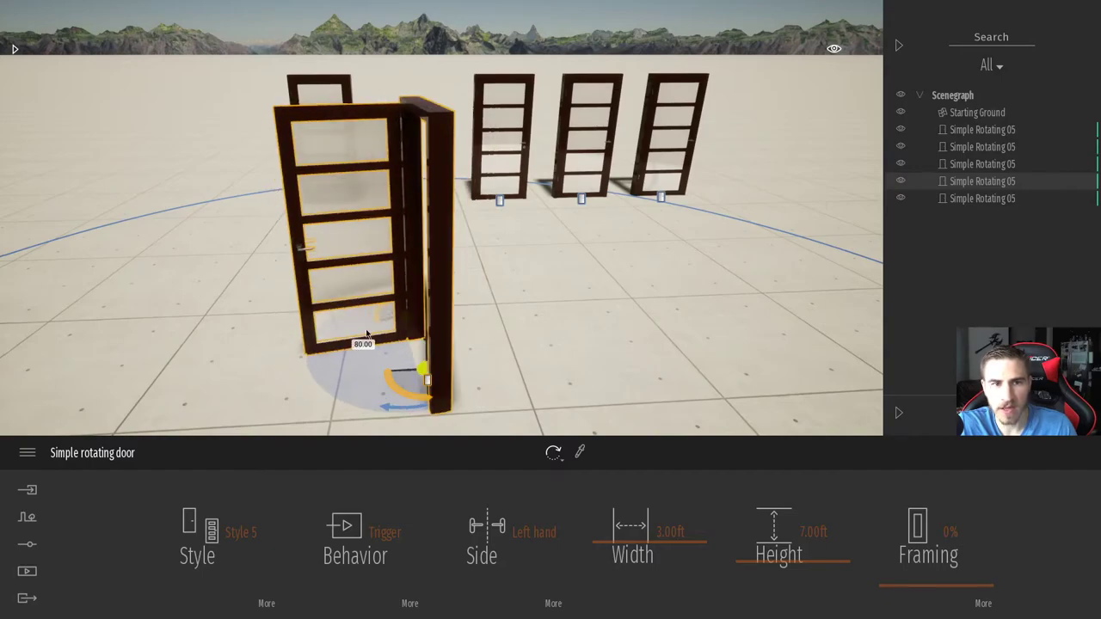
{"action": "mouse_move", "coordinate": [366, 334]}
{"action": "right_mouse_down"}
{"action": "mouse_move", "coordinate": [439, 297]}
{"action": "mouse_move", "coordinate": [385, 345]}
{"action": "right_mouse_up"}
Step: Try a different width on the middle door instance and undo the change
{"action": "left_click", "coordinate": [496, 197]}
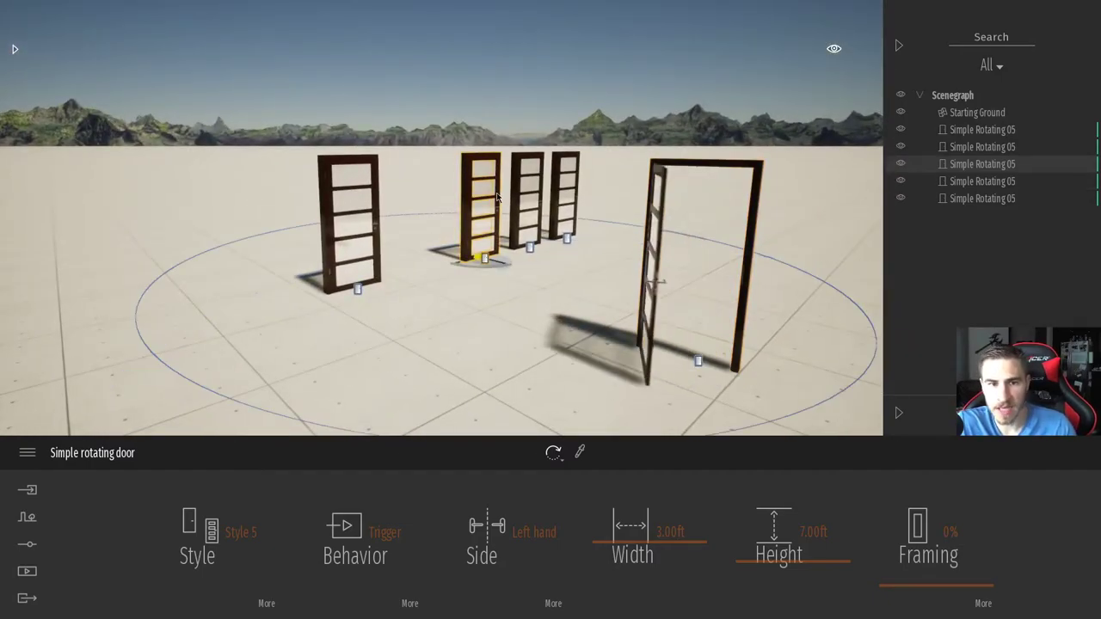
{"action": "mouse_move", "coordinate": [661, 529]}
{"action": "left_mouse_down"}
{"action": "mouse_move", "coordinate": [641, 508]}
{"action": "mouse_move", "coordinate": [641, 528]}
{"action": "left_mouse_up"}
{"action": "key", "text": "Escape"}
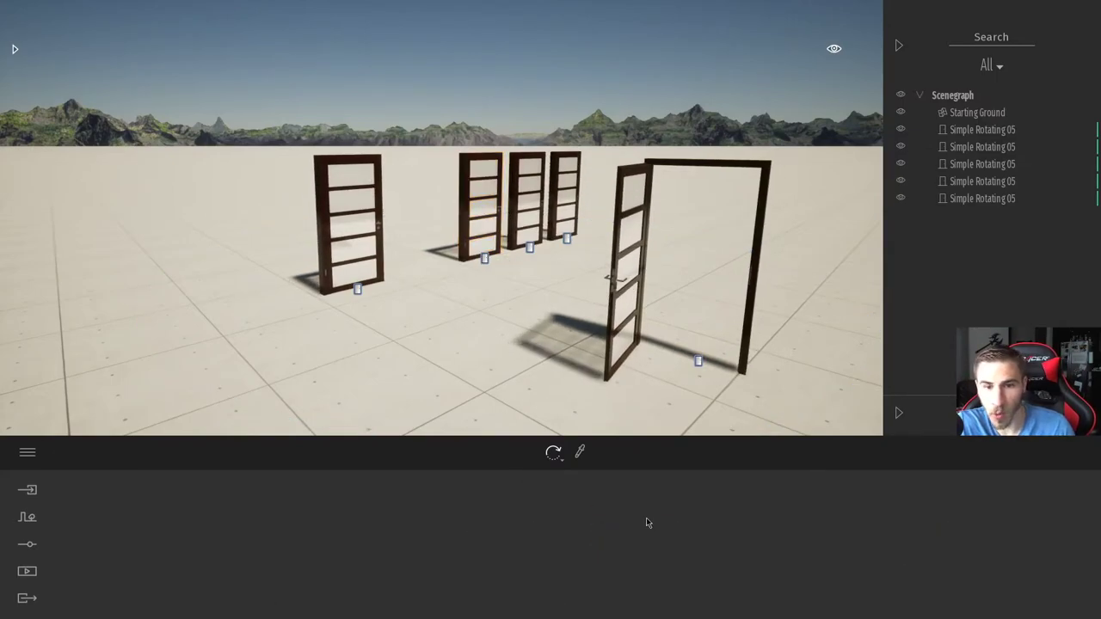
{"action": "key", "text": "ctrl+z"}
{"action": "key", "text": "ctrl+z"}
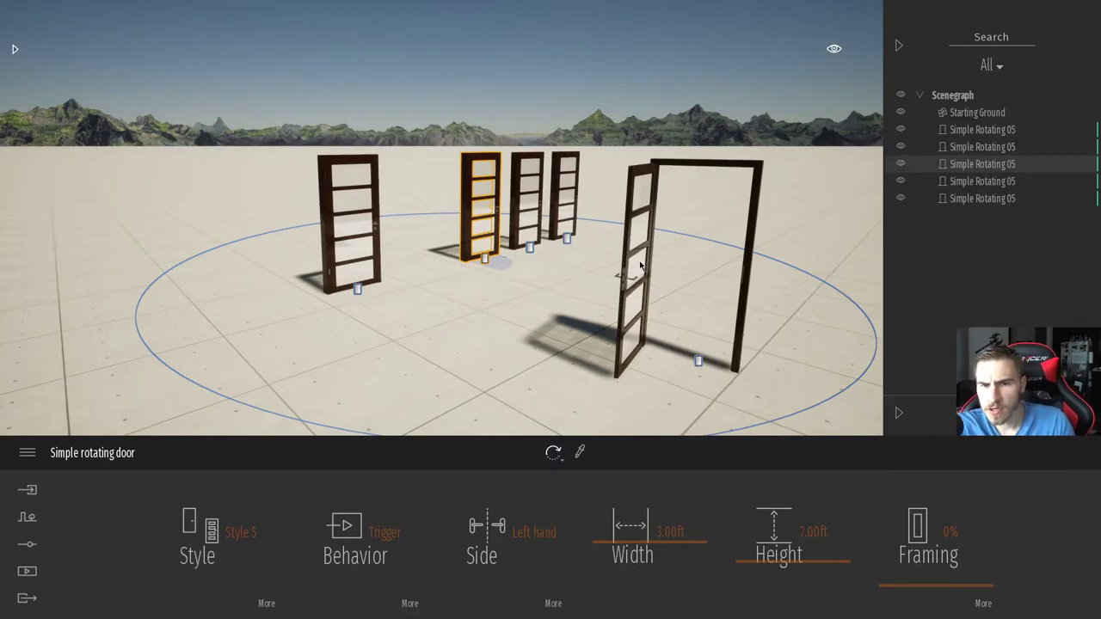
Step: Select the separated front door and pull a duplicate of it about 9.6 ft away
{"action": "scroll", "coordinate": [537, 230], "scroll_direction": "down", "scroll_amount": 3}
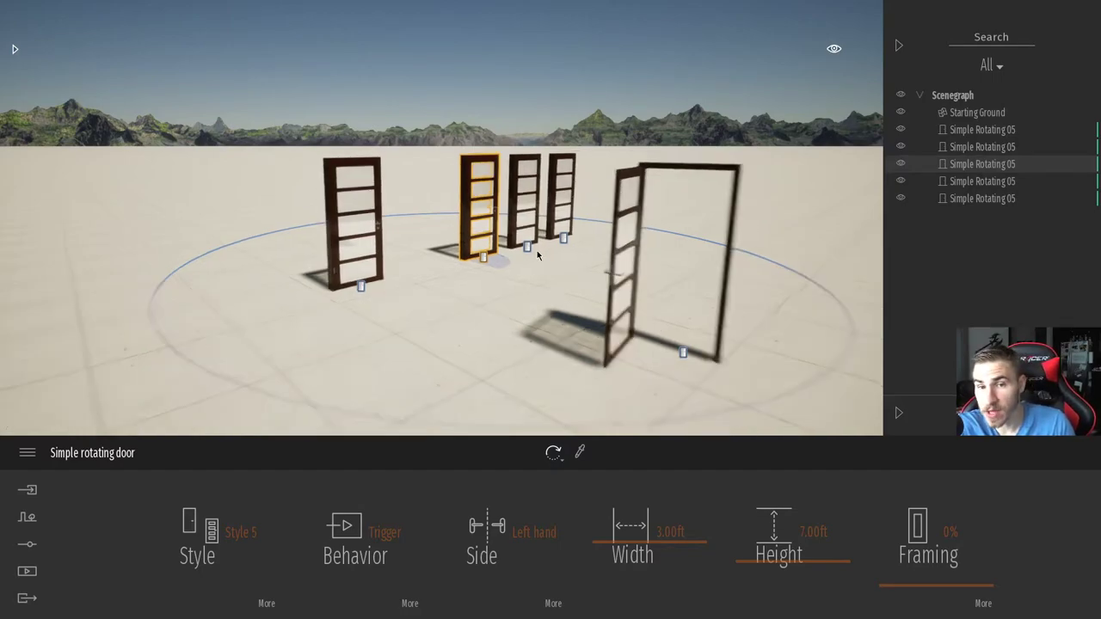
{"action": "key", "text": "Escape"}
{"action": "left_click", "coordinate": [537, 240]}
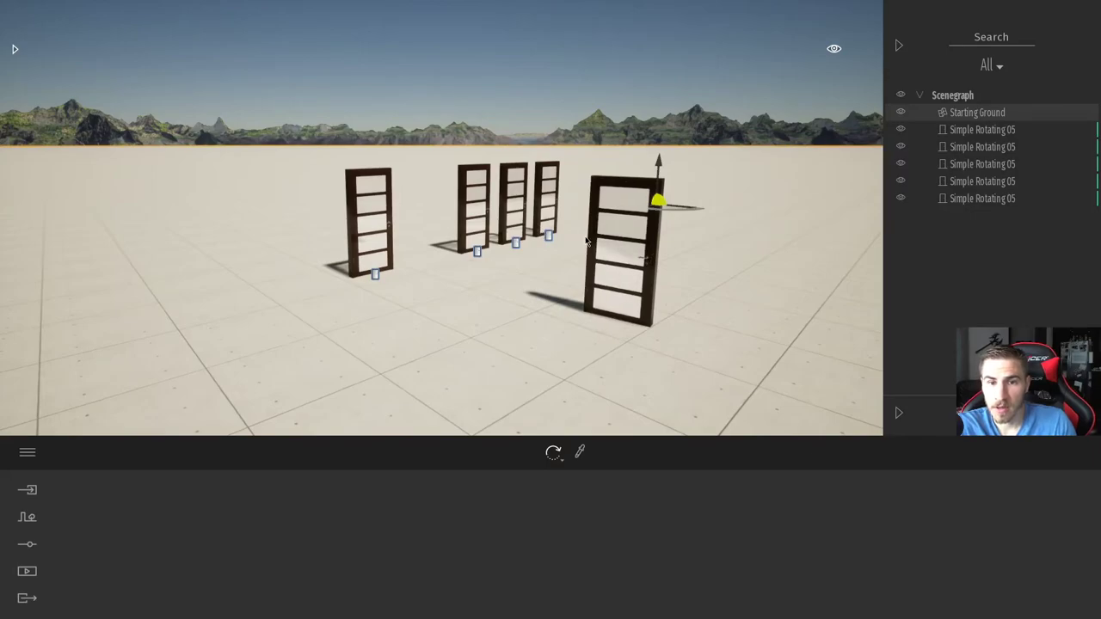
{"action": "left_click", "coordinate": [594, 247]}
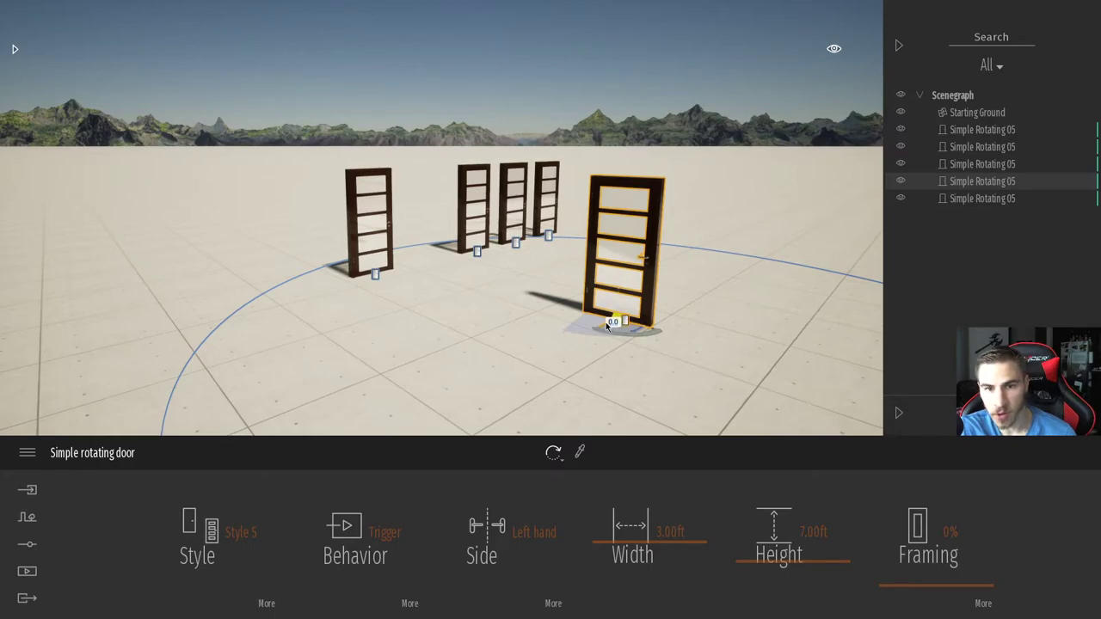
{"action": "left_click_drag", "start_coordinate": [612, 320], "coordinate": [466, 387]}
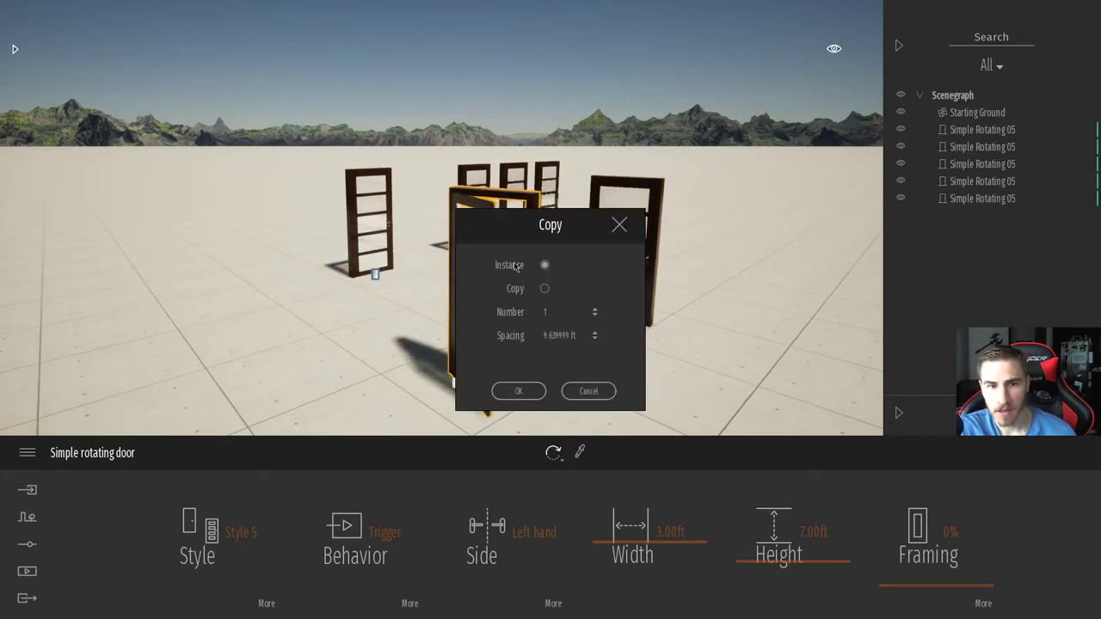
Step: Create one instance copy of the rotating door and adjust its width to 2.98 ft
{"action": "left_click", "coordinate": [520, 390]}
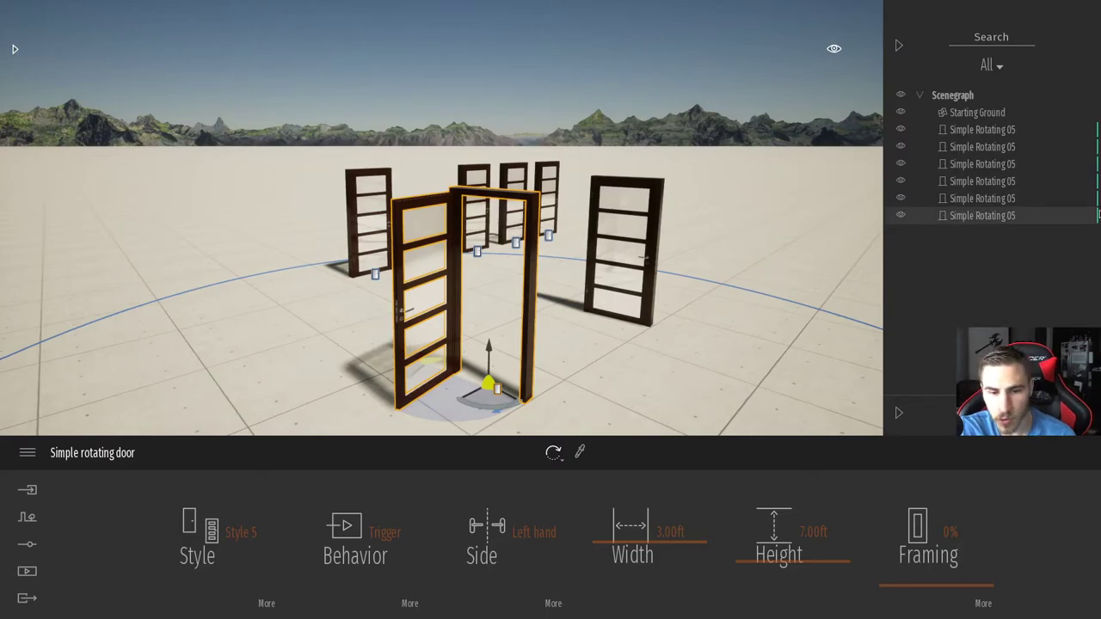
{"action": "left_click", "coordinate": [671, 531]}
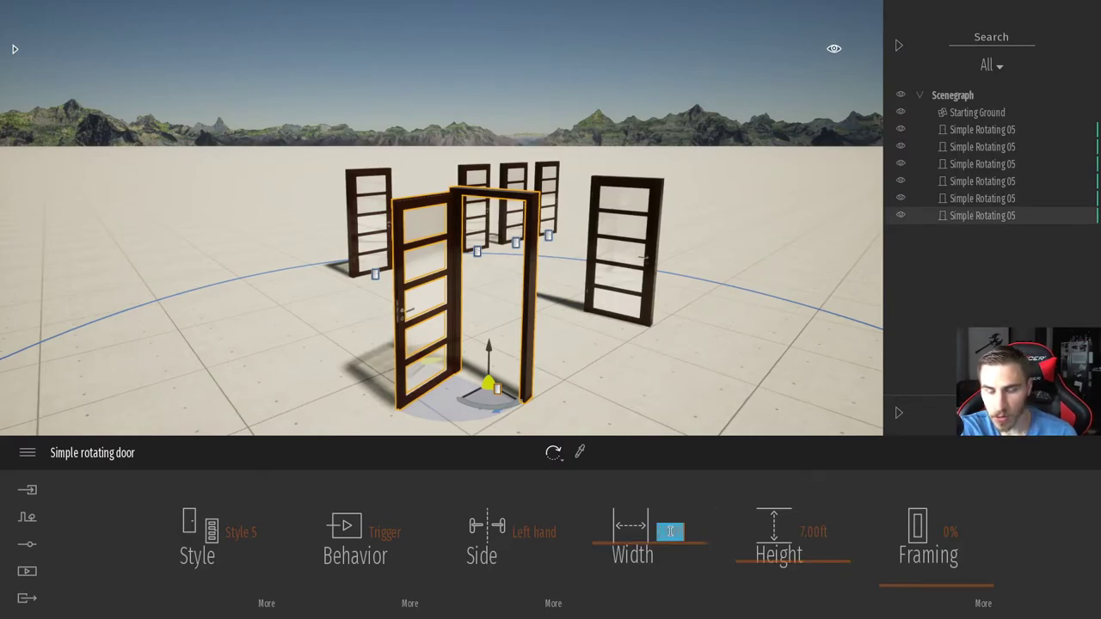
{"action": "left_click", "coordinate": [663, 539]}
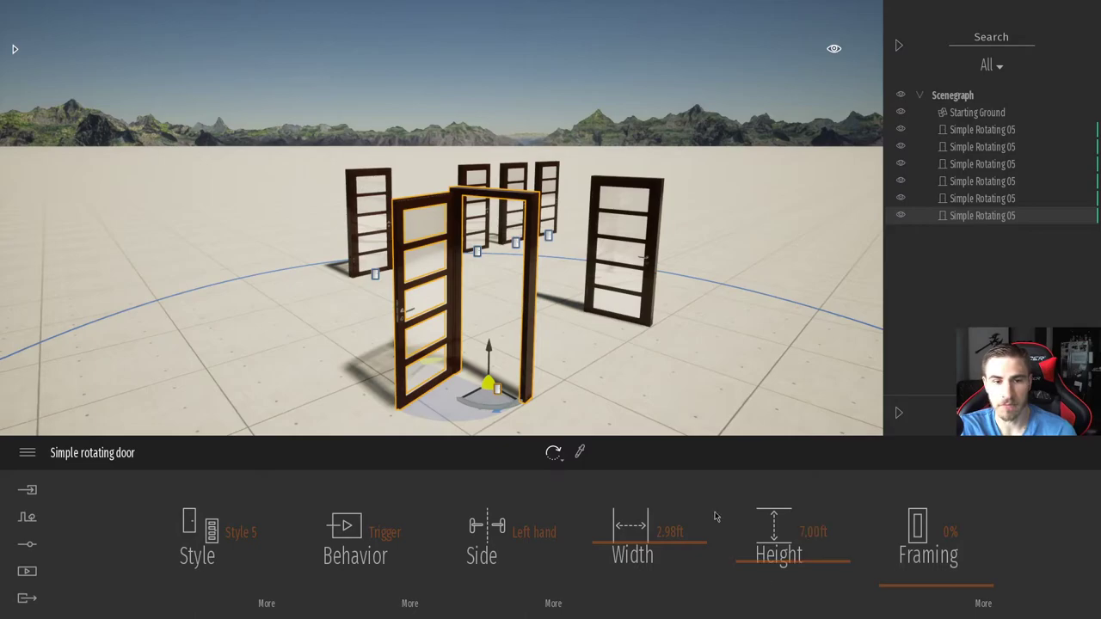
{"action": "left_click", "coordinate": [671, 539]}
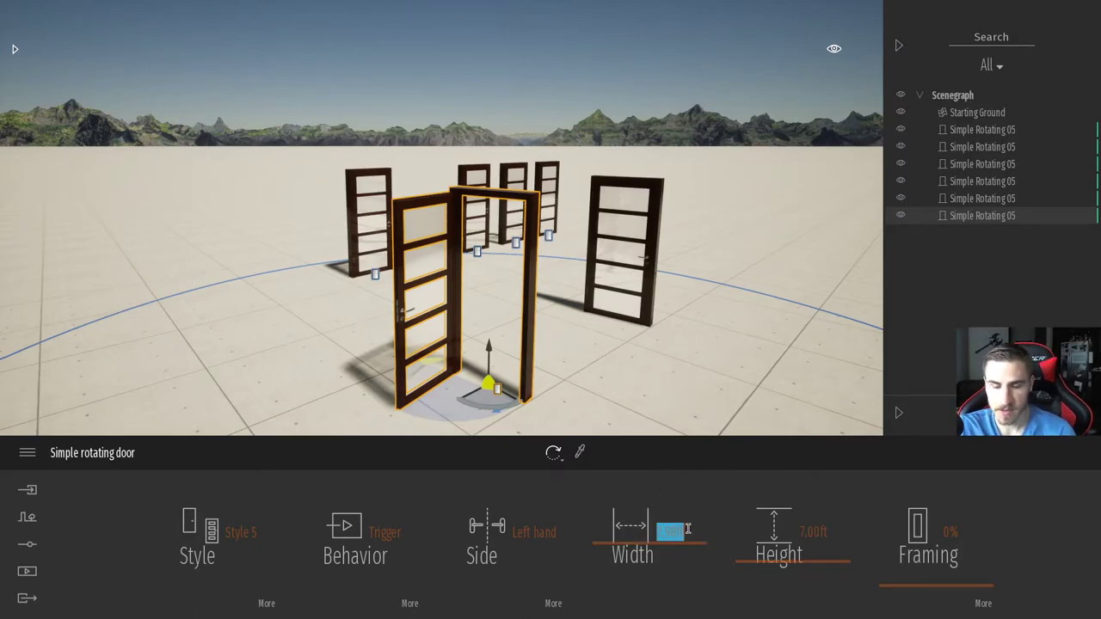
{"action": "type", "text": "3.5"}
{"action": "key", "text": "Return"}
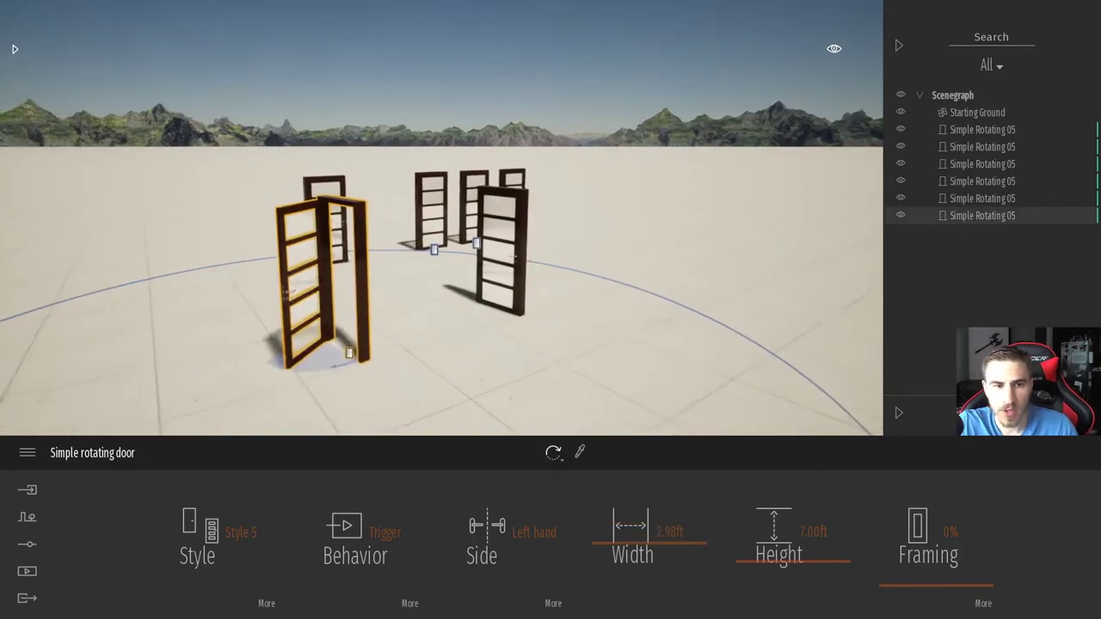
Step: Delete the newly copied rotating door and select the nearest remaining rotating door
{"action": "key", "text": "Delete"}
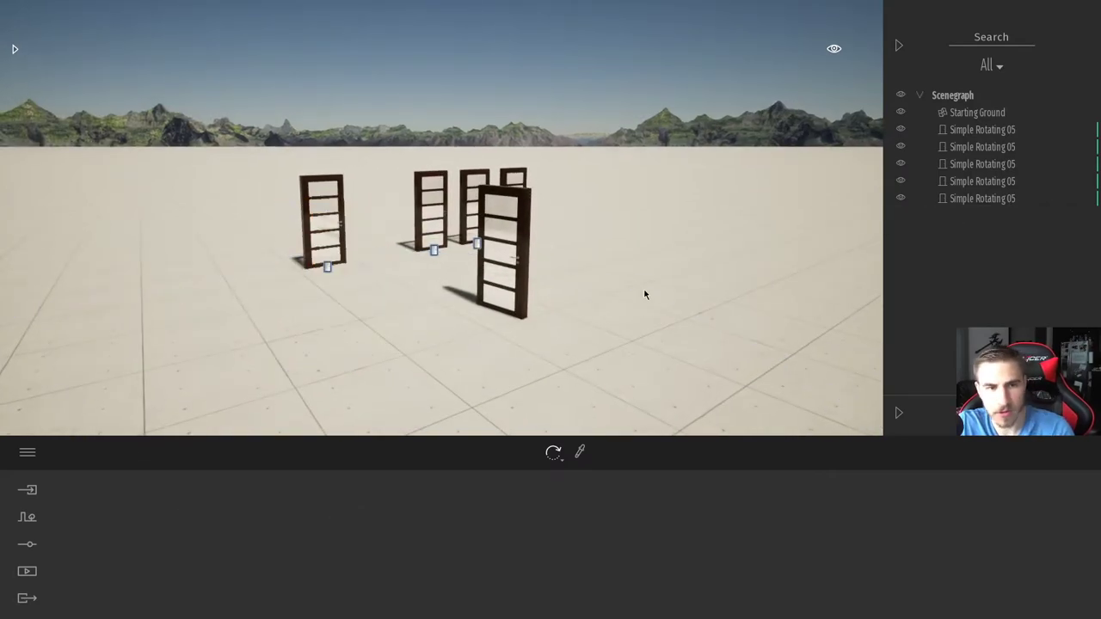
{"action": "left_click", "coordinate": [523, 305]}
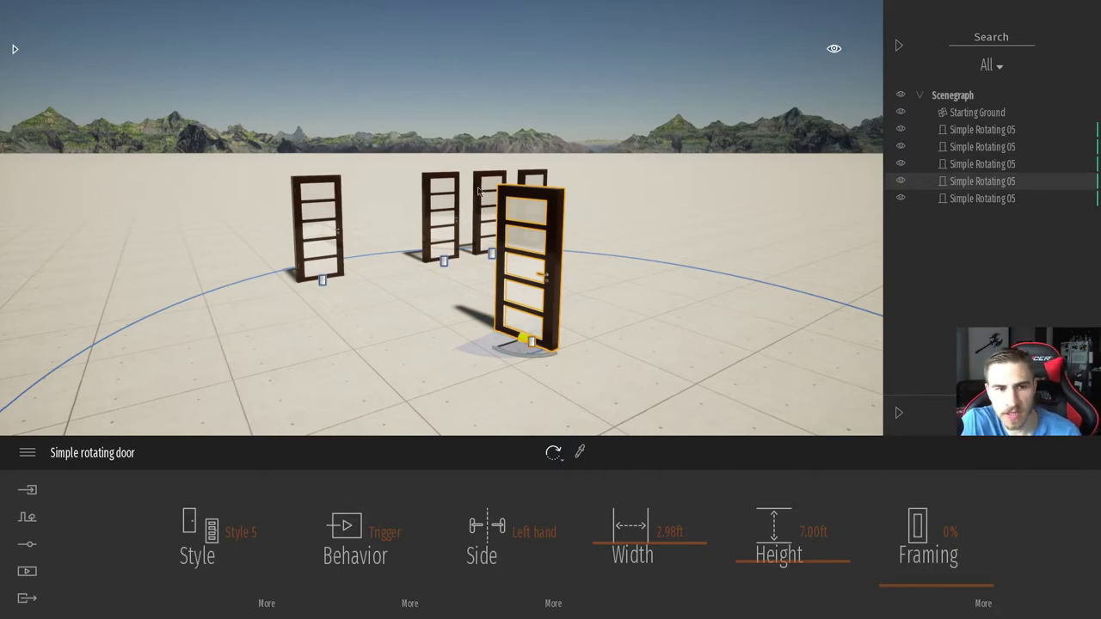
Step: Place one Simple Sliding 04 door from the sliding doors library on the open ground in front of the rotating doors
{"action": "left_click", "coordinate": [12, 49]}
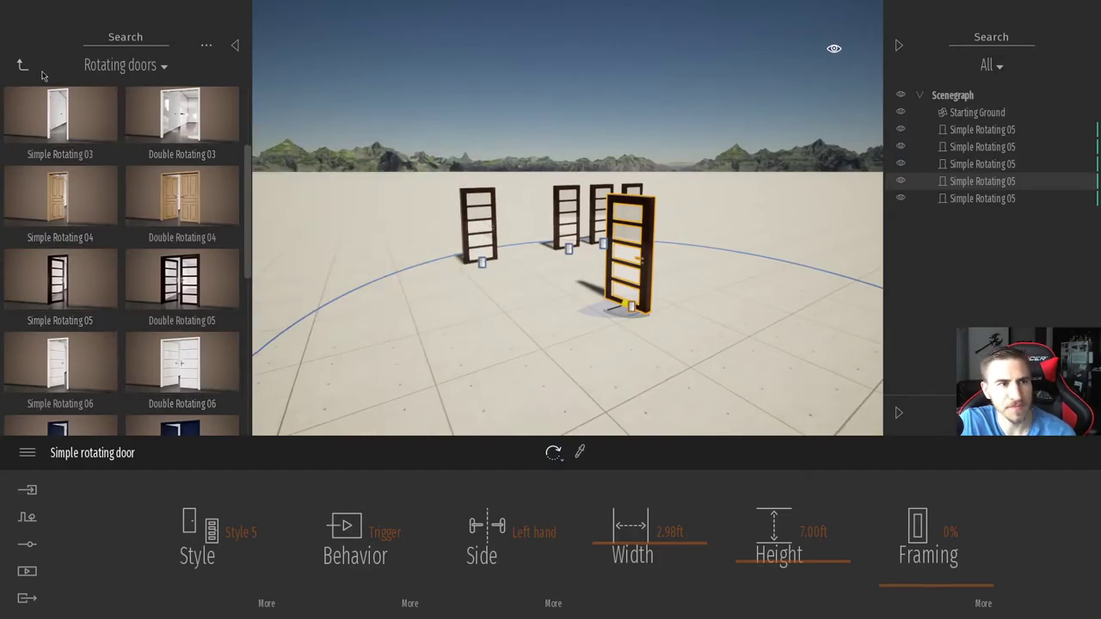
{"action": "left_click", "coordinate": [22, 64]}
{"action": "left_click", "coordinate": [175, 128]}
{"action": "mouse_move", "coordinate": [219, 297]}
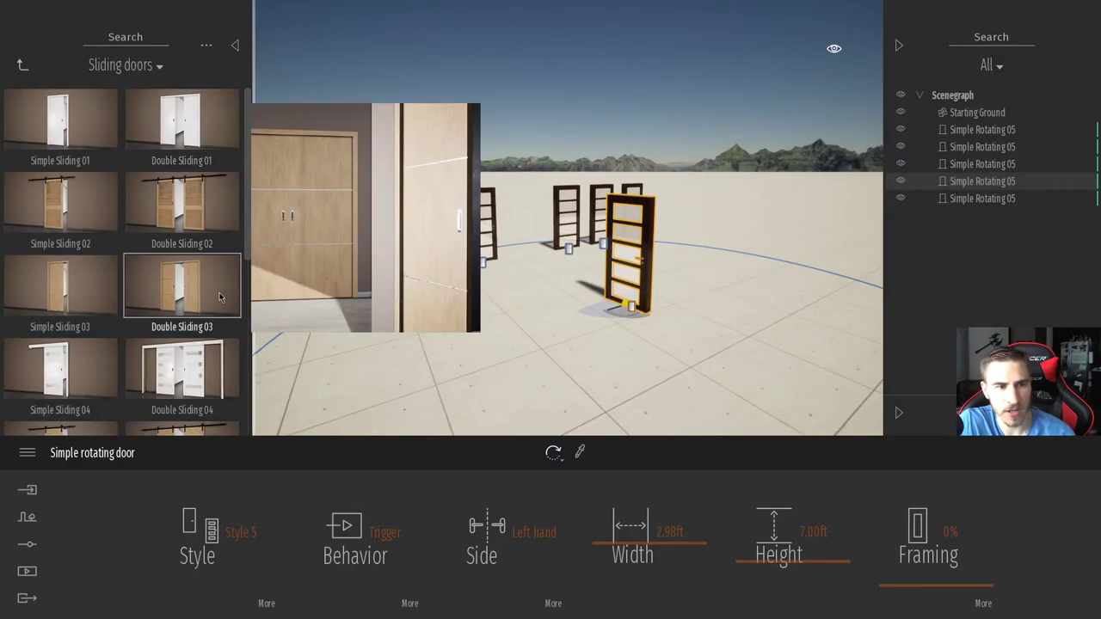
{"action": "scroll", "coordinate": [219, 297], "scroll_direction": "down", "scroll_amount": 3}
{"action": "left_click_drag", "start_coordinate": [60, 222], "coordinate": [750, 386]}
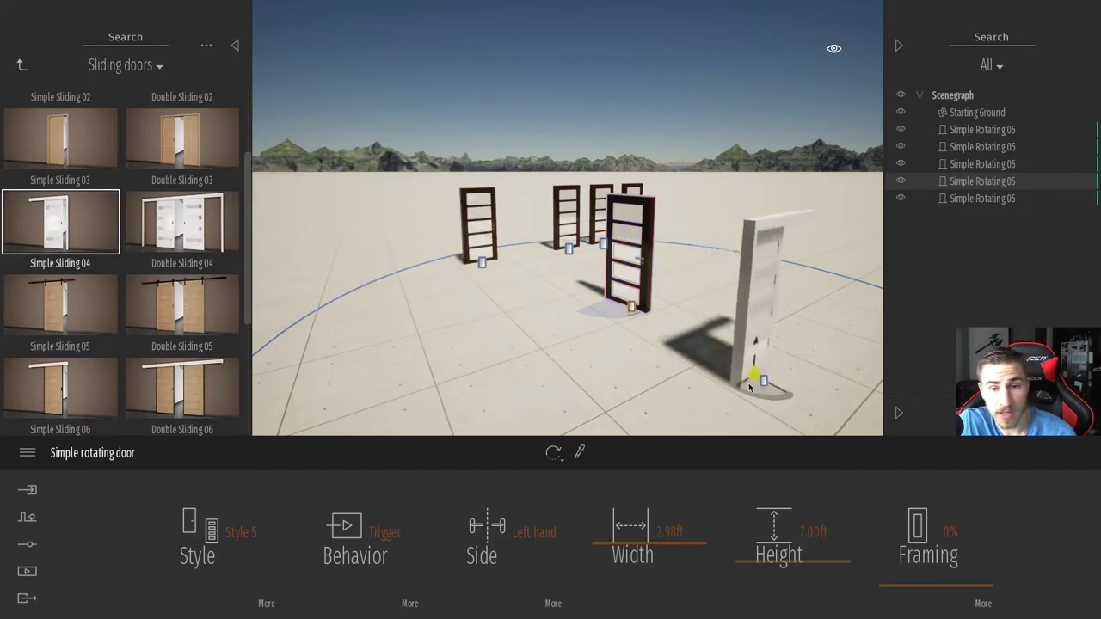
{"action": "left_click", "coordinate": [361, 376]}
{"action": "key", "text": "Escape"}
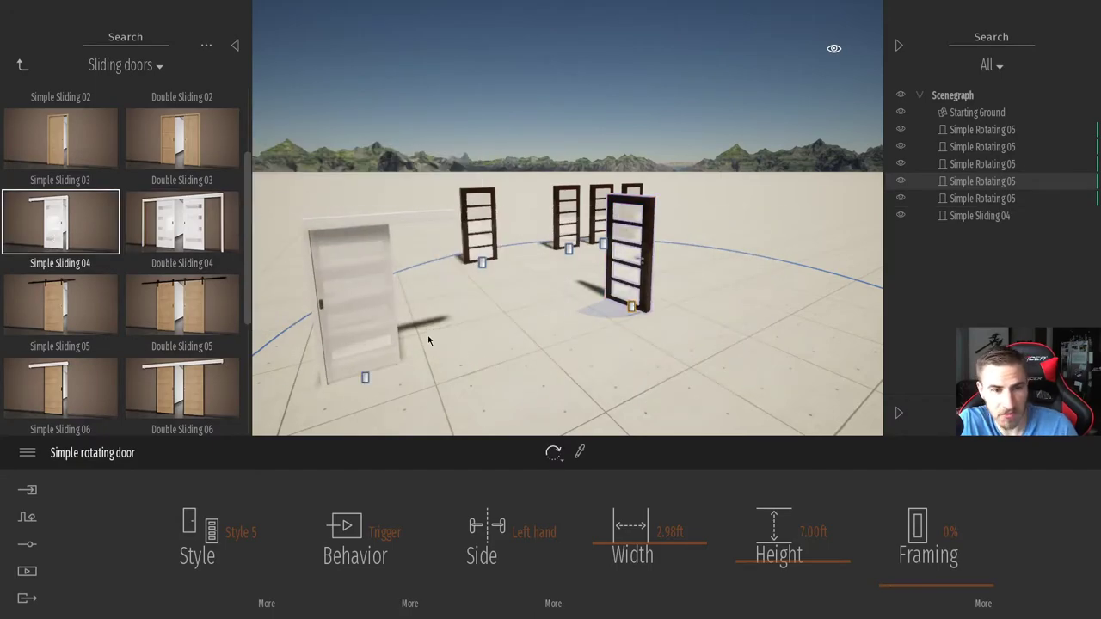
Step: Change the placed sliding door's casing style to Style 4
{"action": "left_click", "coordinate": [393, 329]}
{"action": "right_click_drag", "start_coordinate": [450, 344], "coordinate": [352, 379]}
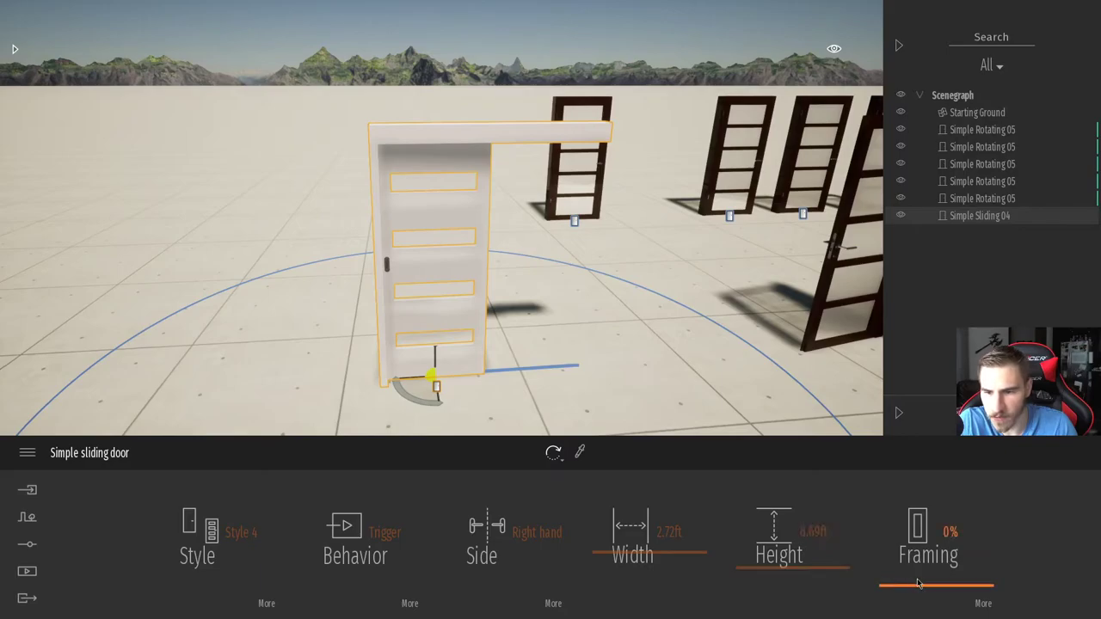
{"action": "left_click_drag", "start_coordinate": [918, 584], "coordinate": [932, 609]}
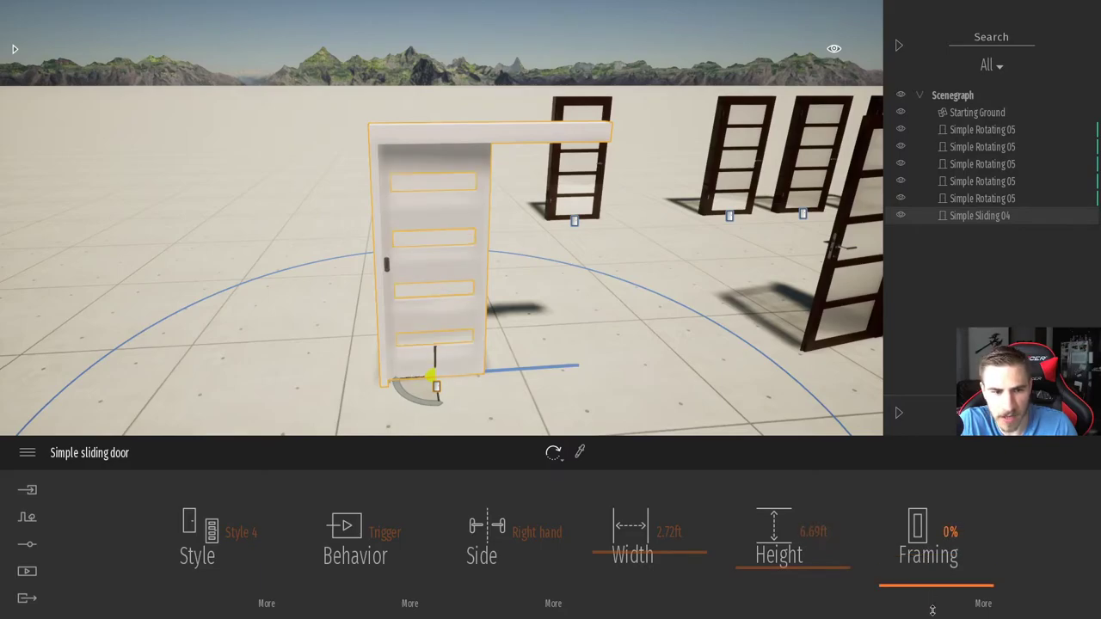
{"action": "left_click", "coordinate": [266, 603]}
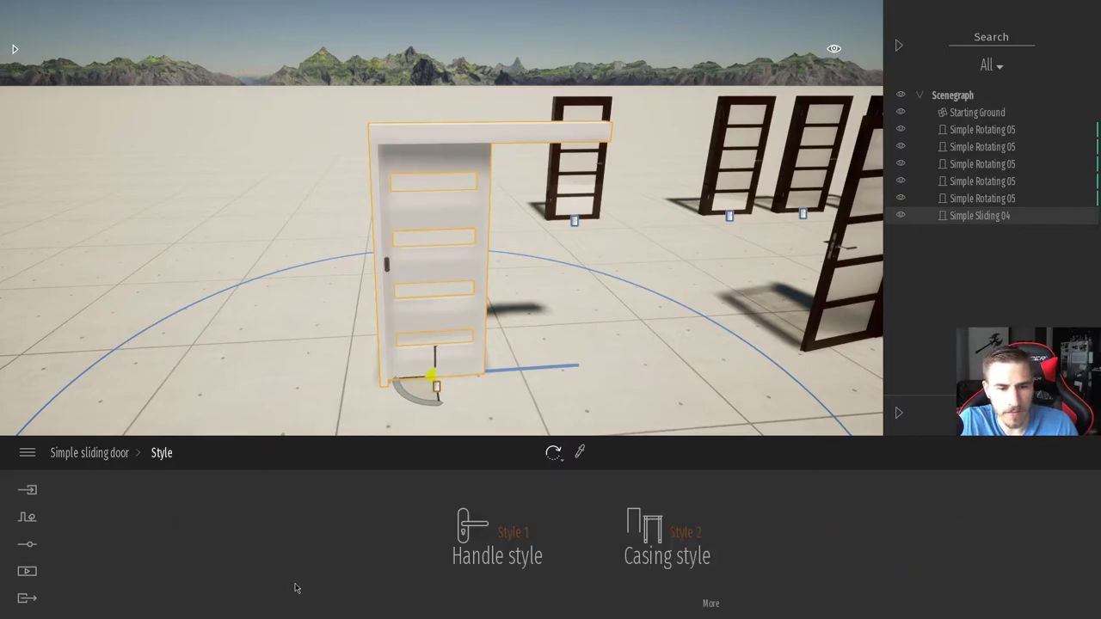
{"action": "left_click", "coordinate": [694, 539]}
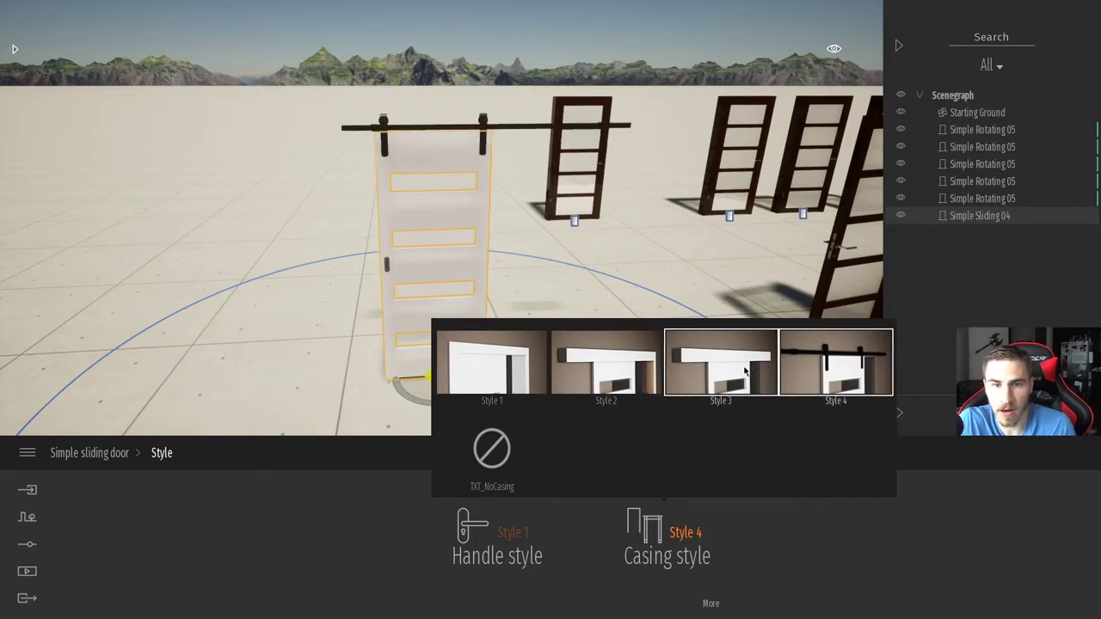
{"action": "left_click", "coordinate": [834, 365]}
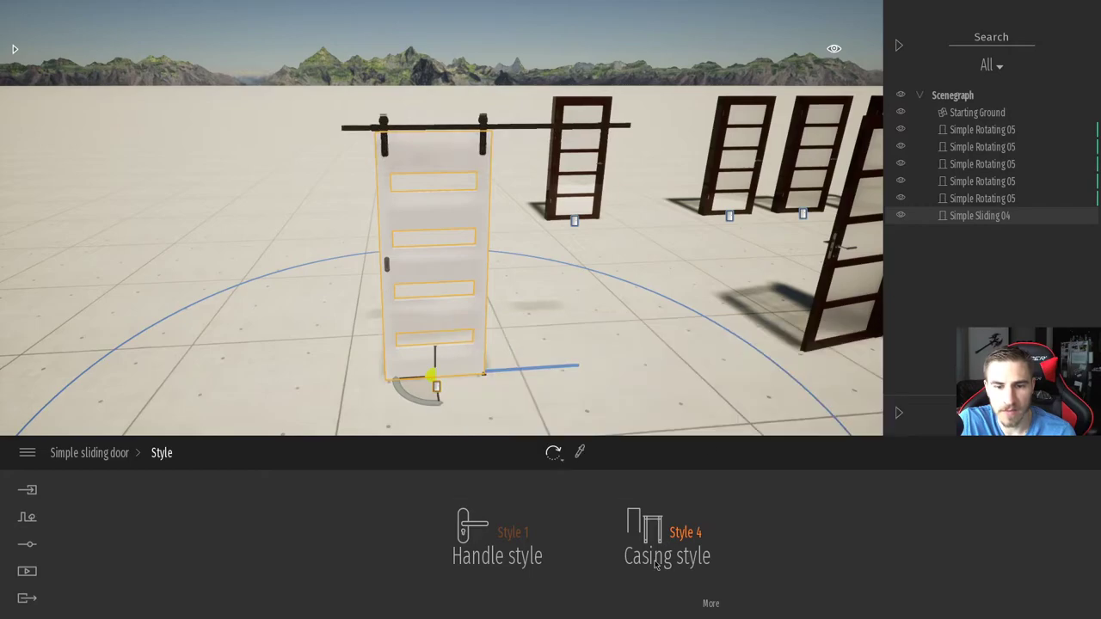
{"action": "left_click", "coordinate": [118, 454]}
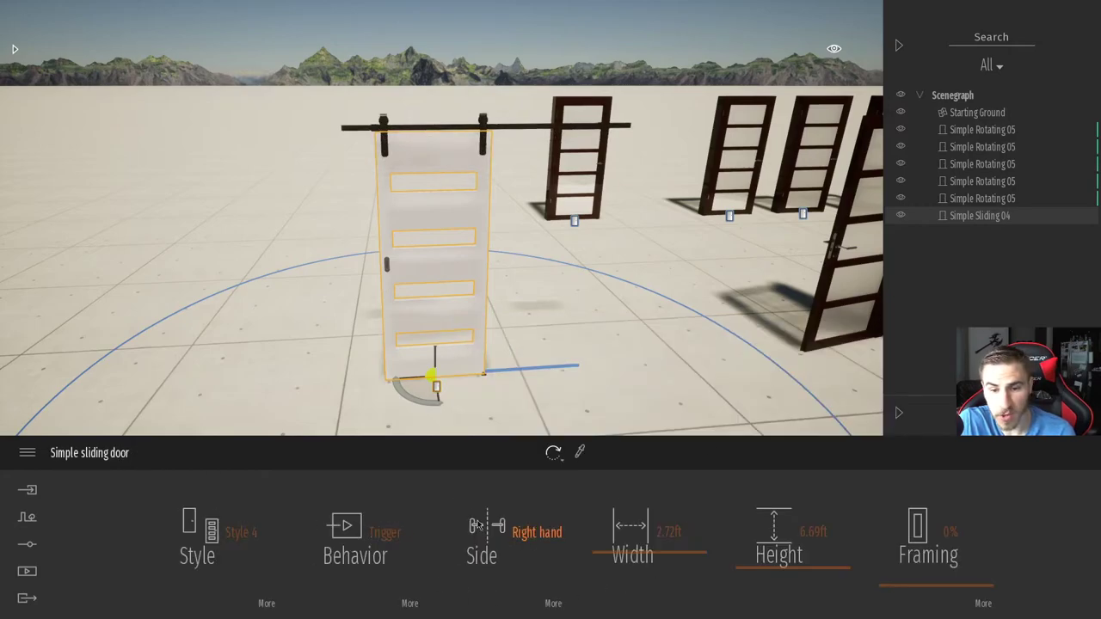
{"action": "left_click", "coordinate": [410, 603]}
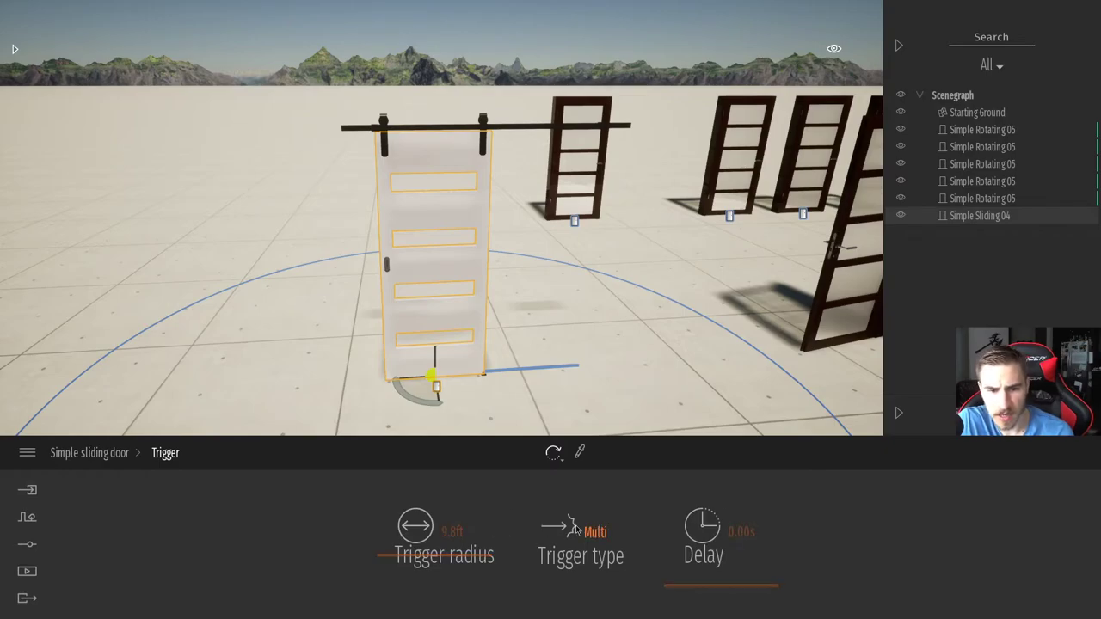
{"action": "left_click", "coordinate": [89, 453]}
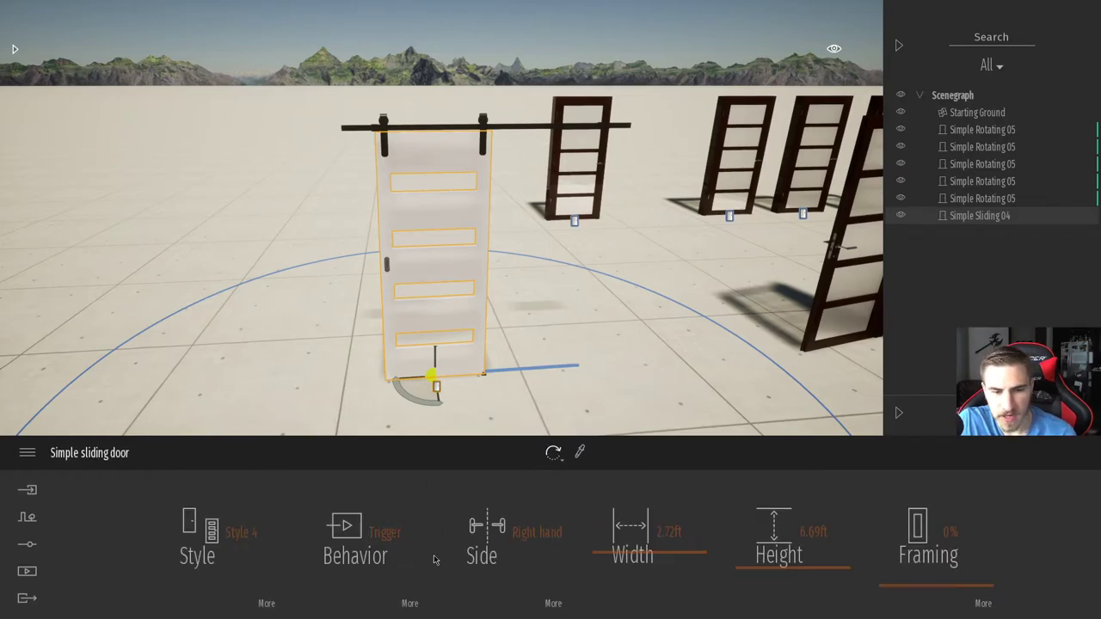
{"action": "left_click", "coordinate": [414, 600]}
{"action": "left_click", "coordinate": [91, 450]}
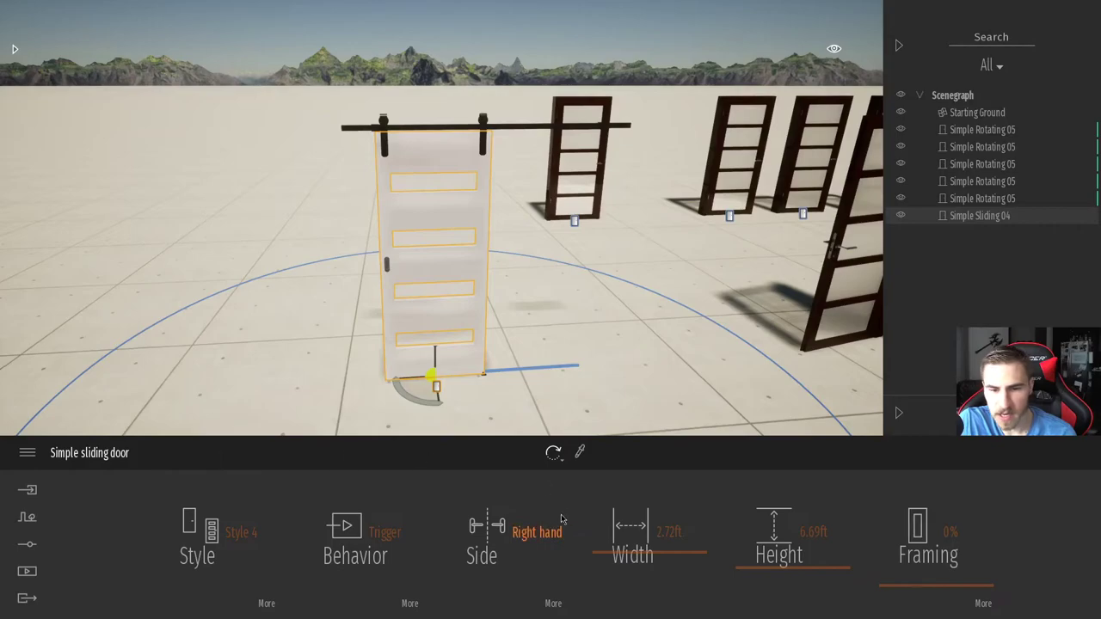
Step: Try the sliding door's translation offset at 39% and at 100%, checking the effect on the door
{"action": "left_click", "coordinate": [552, 603]}
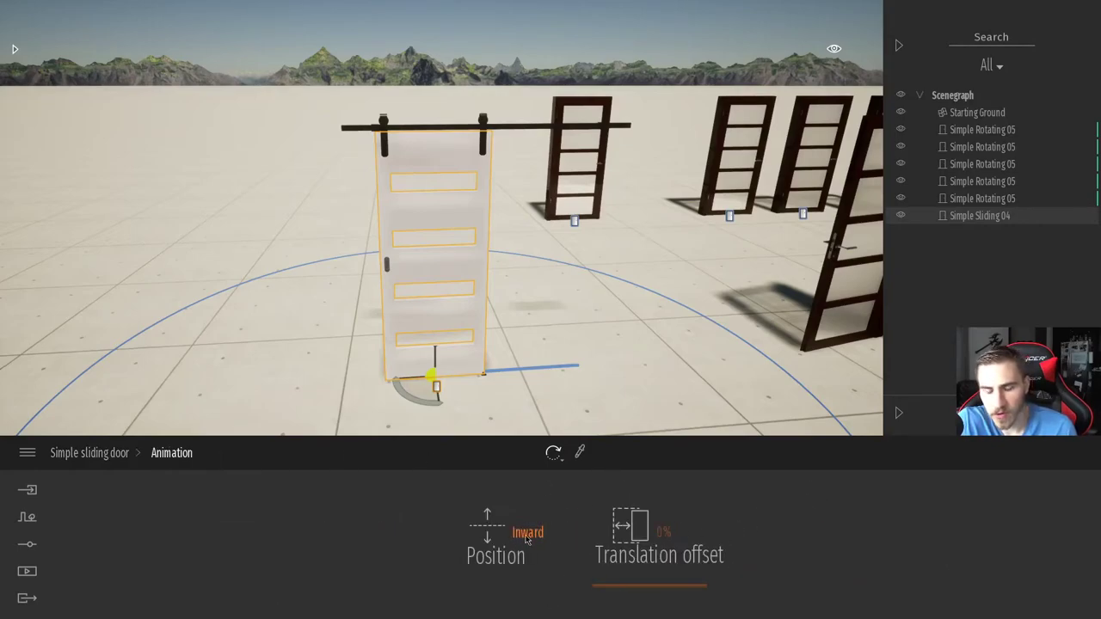
{"action": "left_click_drag", "start_coordinate": [643, 585], "coordinate": [641, 546]}
{"action": "scroll", "coordinate": [532, 353], "scroll_direction": "up", "scroll_amount": 4}
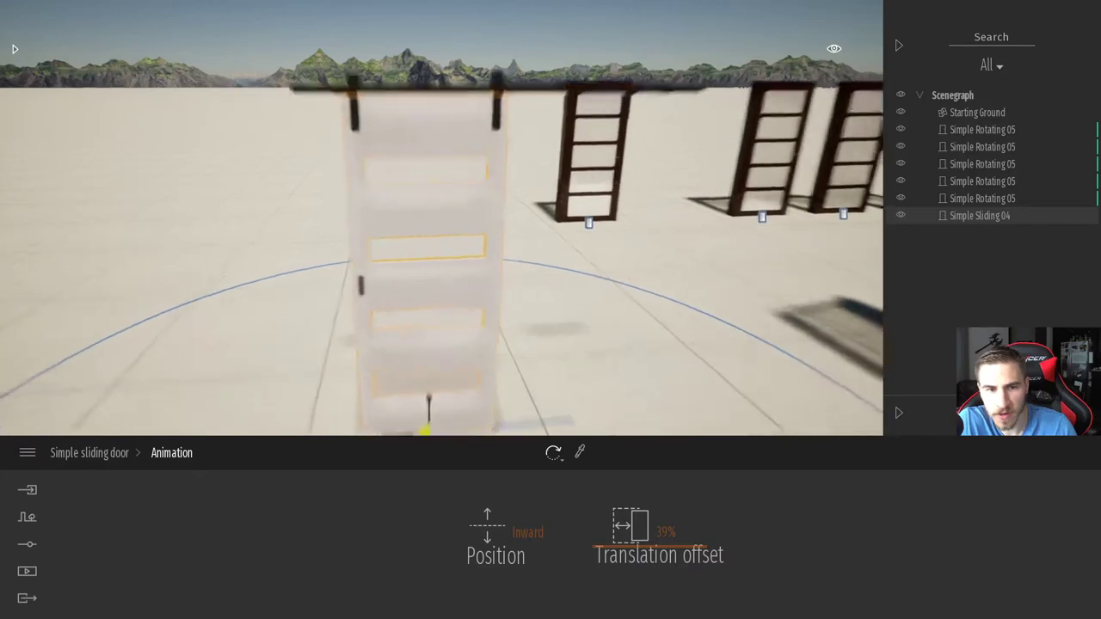
{"action": "scroll", "coordinate": [532, 352], "scroll_direction": "down", "scroll_amount": 2}
{"action": "right_click_drag", "start_coordinate": [531, 352], "coordinate": [527, 346]}
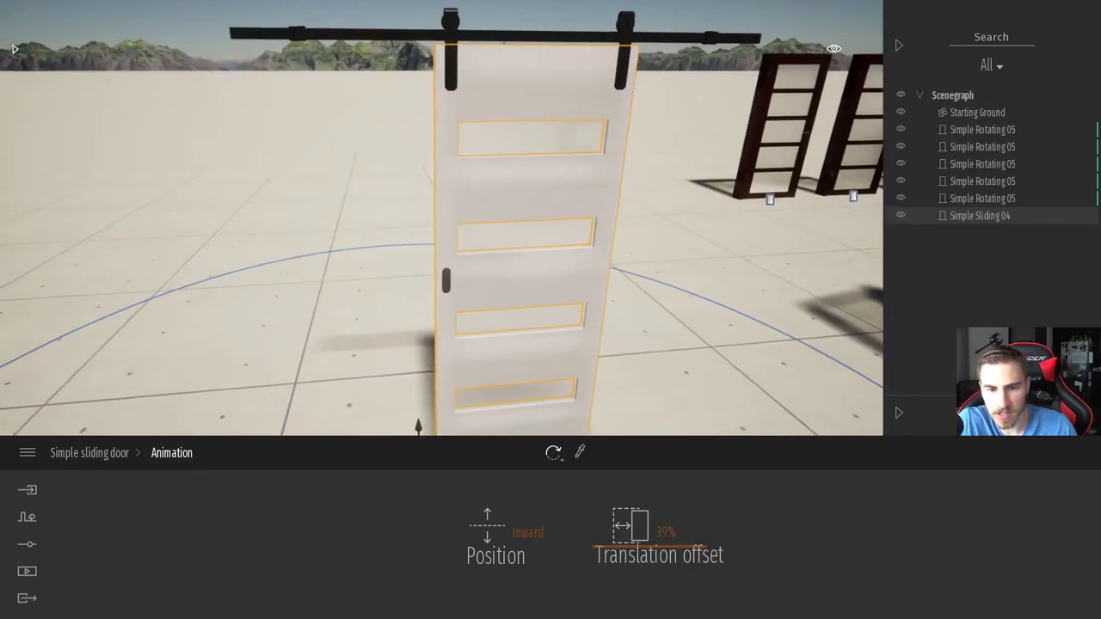
{"action": "left_click_drag", "start_coordinate": [648, 549], "coordinate": [725, 439]}
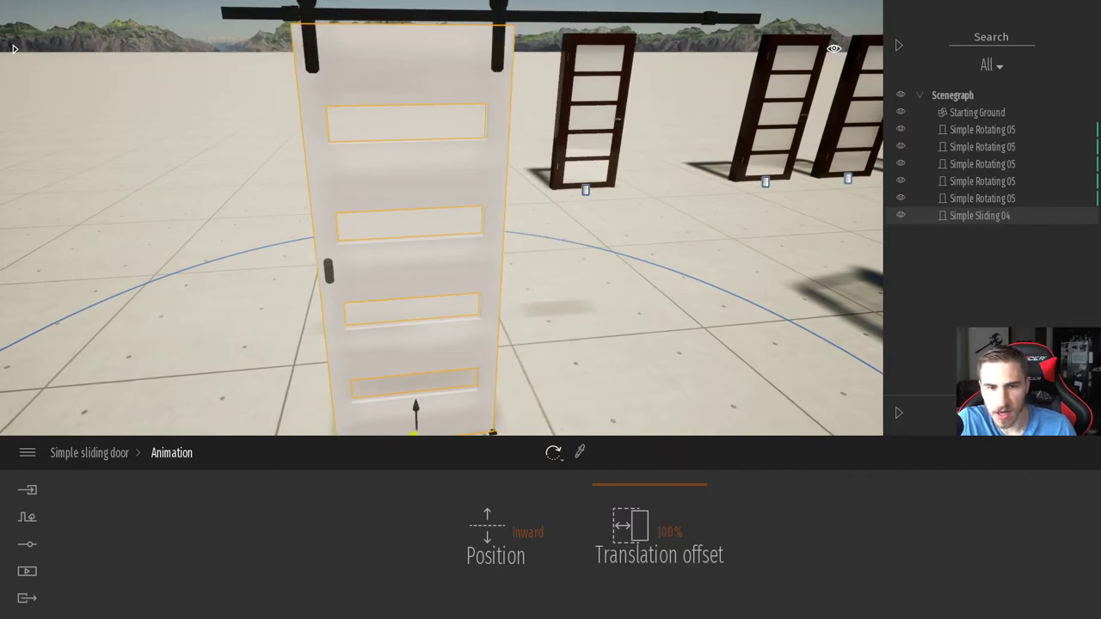
{"action": "scroll", "coordinate": [441, 224], "scroll_direction": "down", "scroll_amount": 5}
{"action": "scroll", "coordinate": [441, 224], "scroll_direction": "up", "scroll_amount": 5}
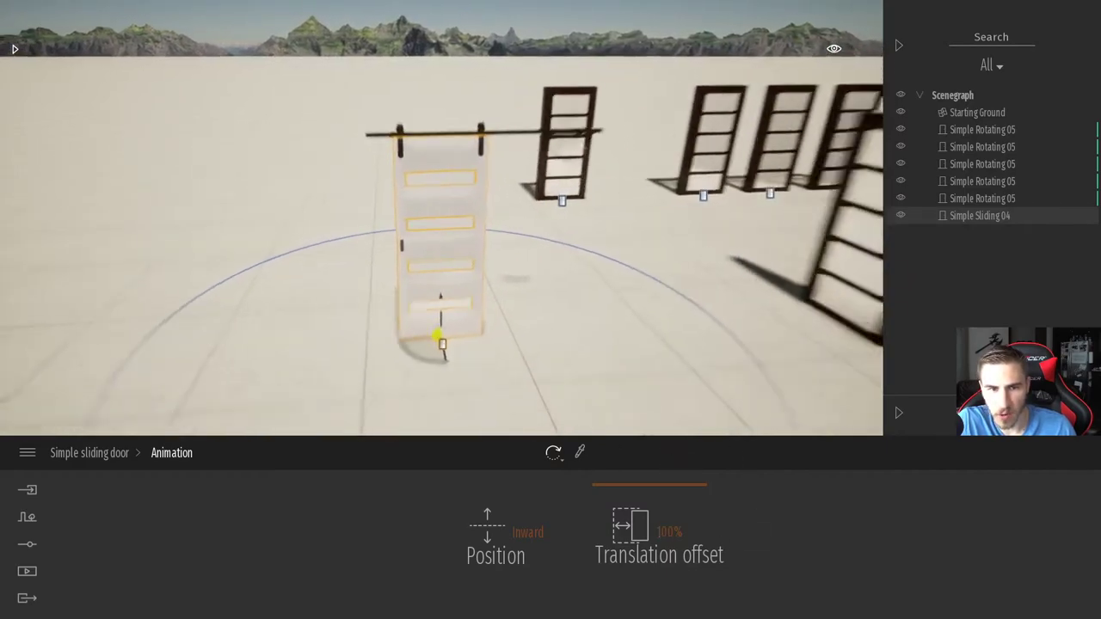
{"action": "scroll", "coordinate": [441, 224], "scroll_direction": "down", "scroll_amount": 3}
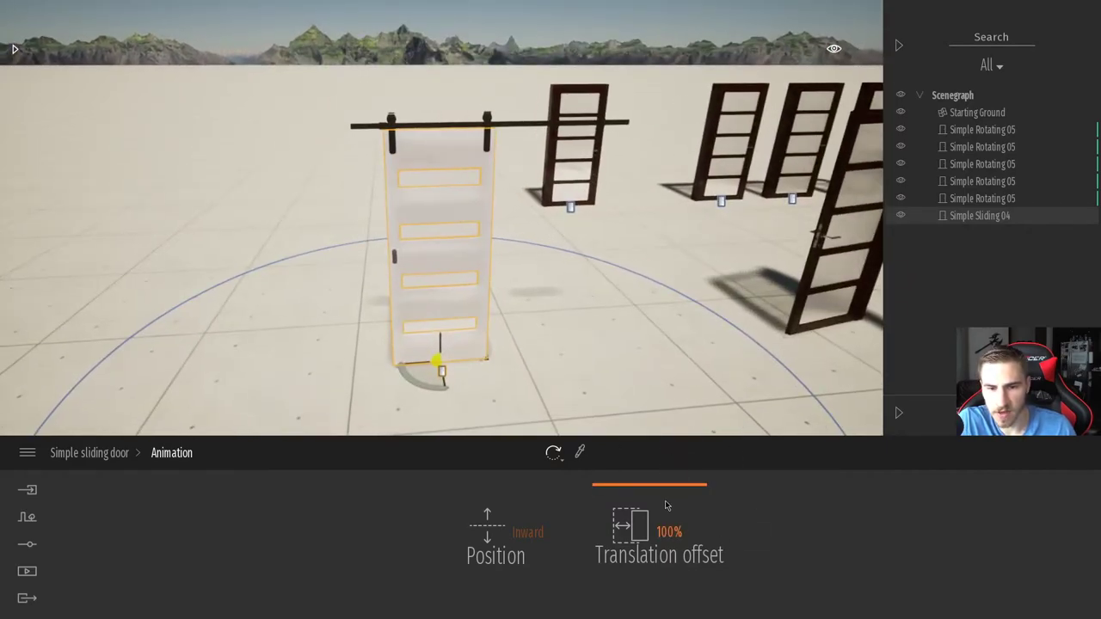
Step: Reset the sliding door's translation offset to 0% and return to the door's main settings
{"action": "left_click_drag", "start_coordinate": [657, 486], "coordinate": [665, 600]}
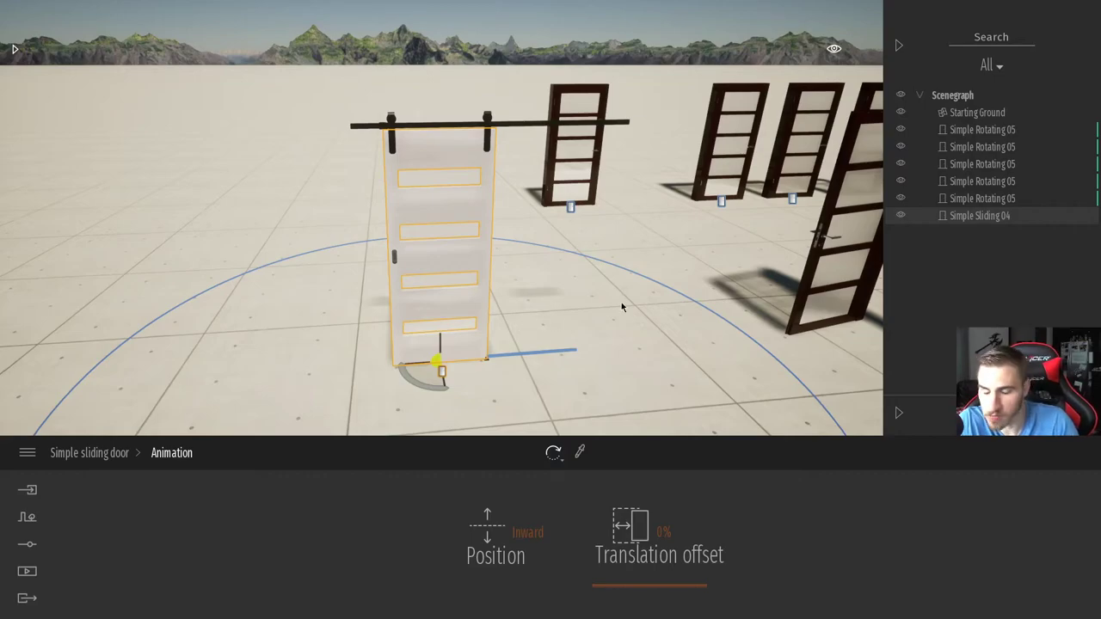
{"action": "scroll", "coordinate": [606, 303], "scroll_direction": "down", "scroll_amount": 3}
{"action": "scroll", "coordinate": [606, 303], "scroll_direction": "up", "scroll_amount": 4}
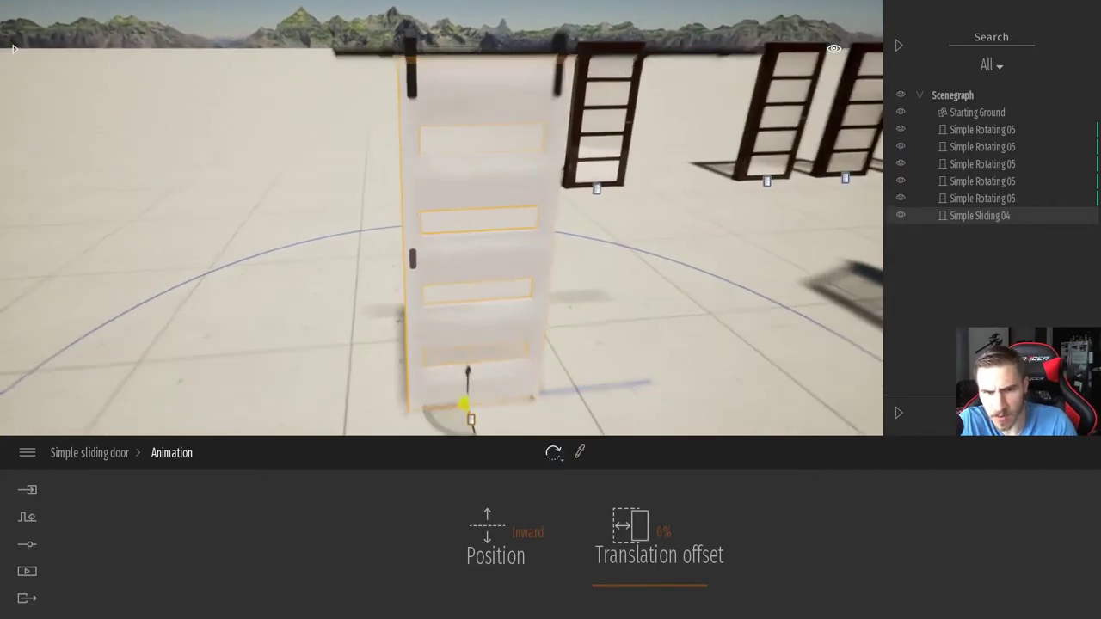
{"action": "mouse_move", "coordinate": [606, 302]}
{"action": "right_mouse_down"}
{"action": "mouse_move", "coordinate": [541, 339]}
{"action": "mouse_move", "coordinate": [531, 301]}
{"action": "mouse_move", "coordinate": [482, 275]}
{"action": "mouse_move", "coordinate": [508, 256]}
{"action": "mouse_move", "coordinate": [606, 304]}
{"action": "right_mouse_up"}
{"action": "scroll", "coordinate": [533, 310], "scroll_direction": "down", "scroll_amount": 5}
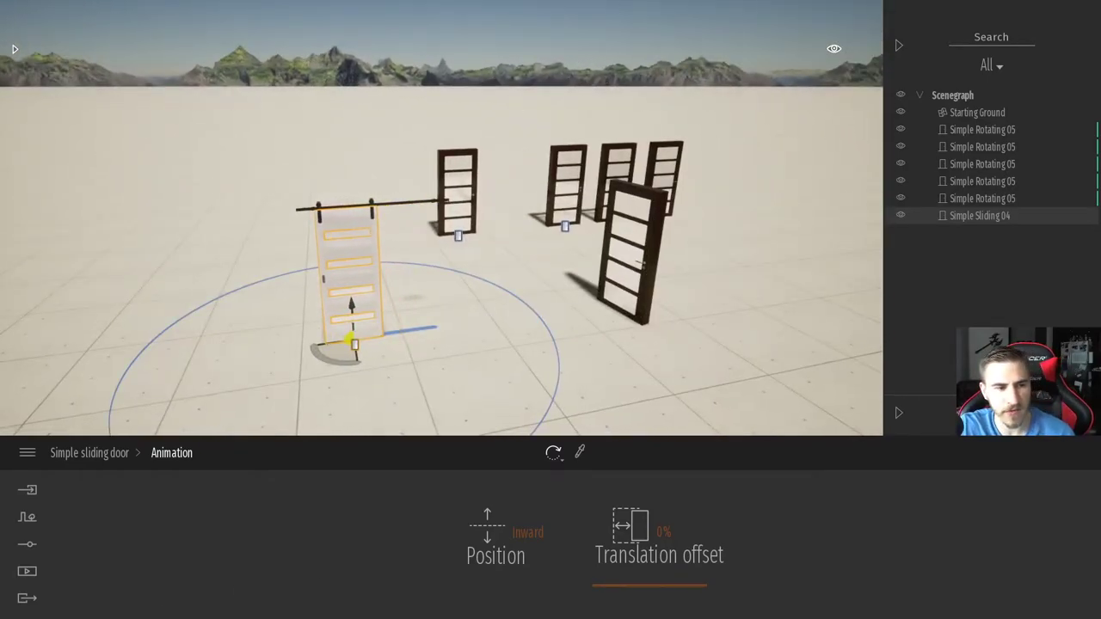
{"action": "left_click", "coordinate": [116, 454]}
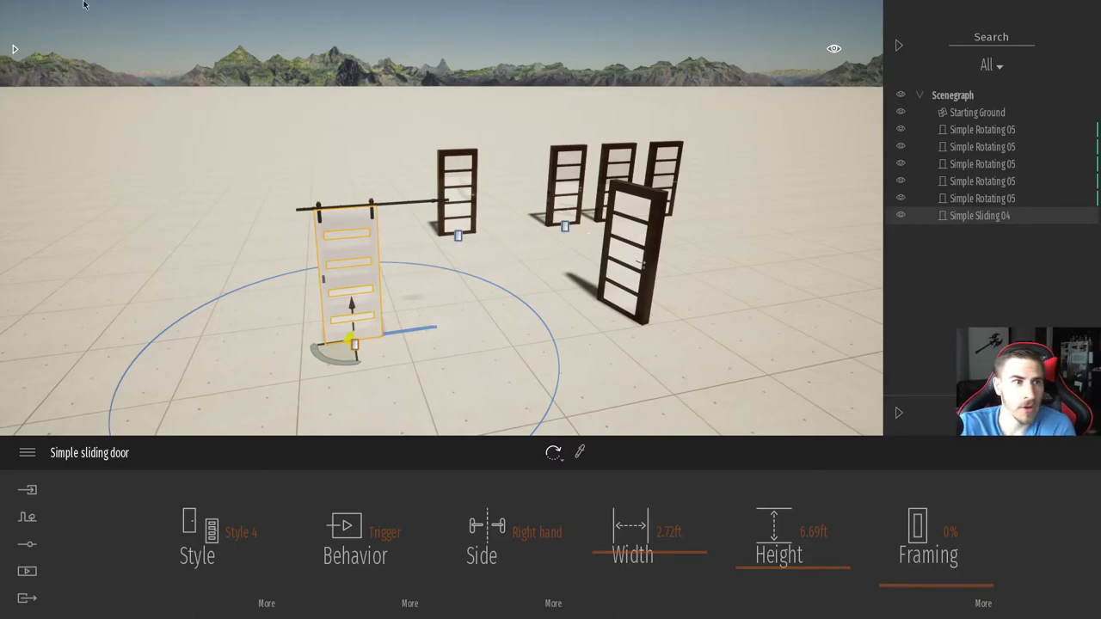
{"action": "left_click", "coordinate": [12, 49]}
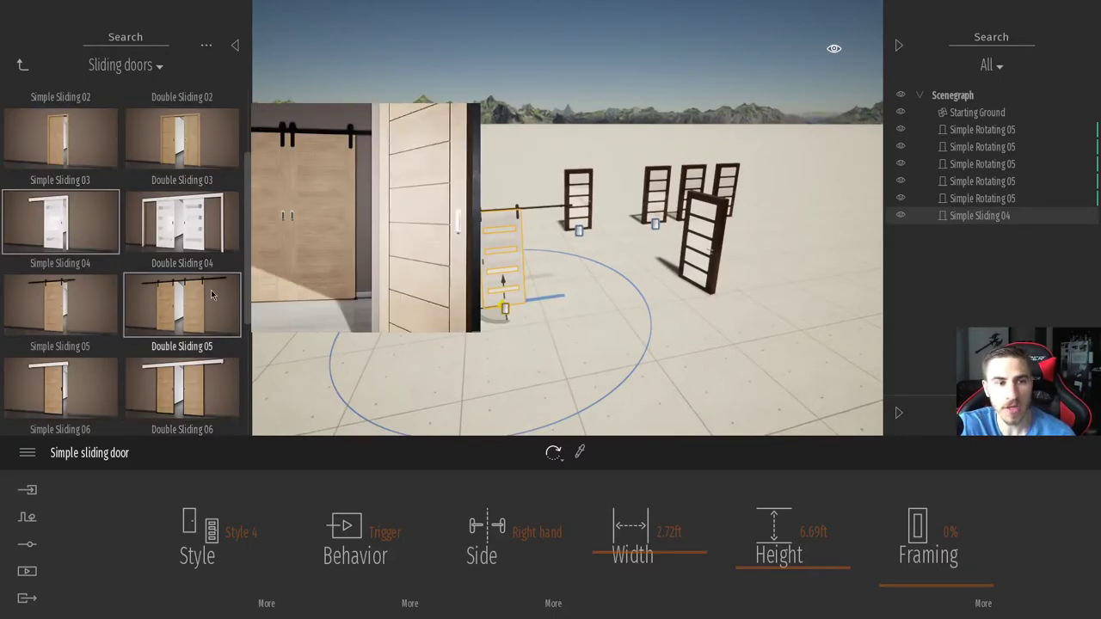
{"action": "scroll", "coordinate": [191, 308], "scroll_direction": "down", "scroll_amount": 1}
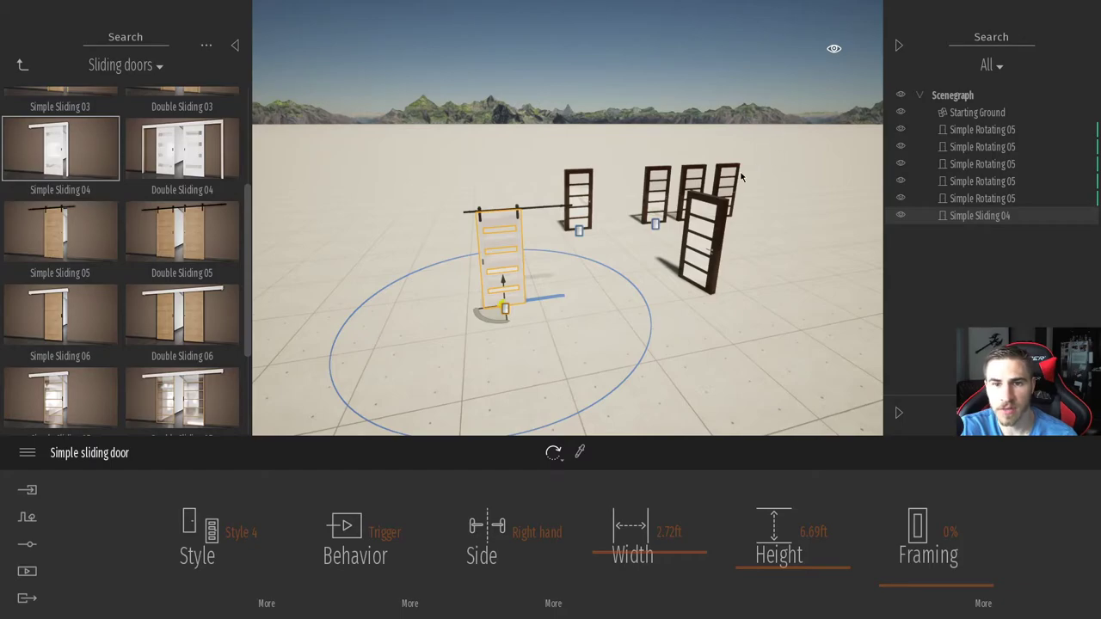
Step: Switch to Revit and examine the house on its topography from an angled 3D view
{"action": "left_click", "coordinate": [703, 96]}
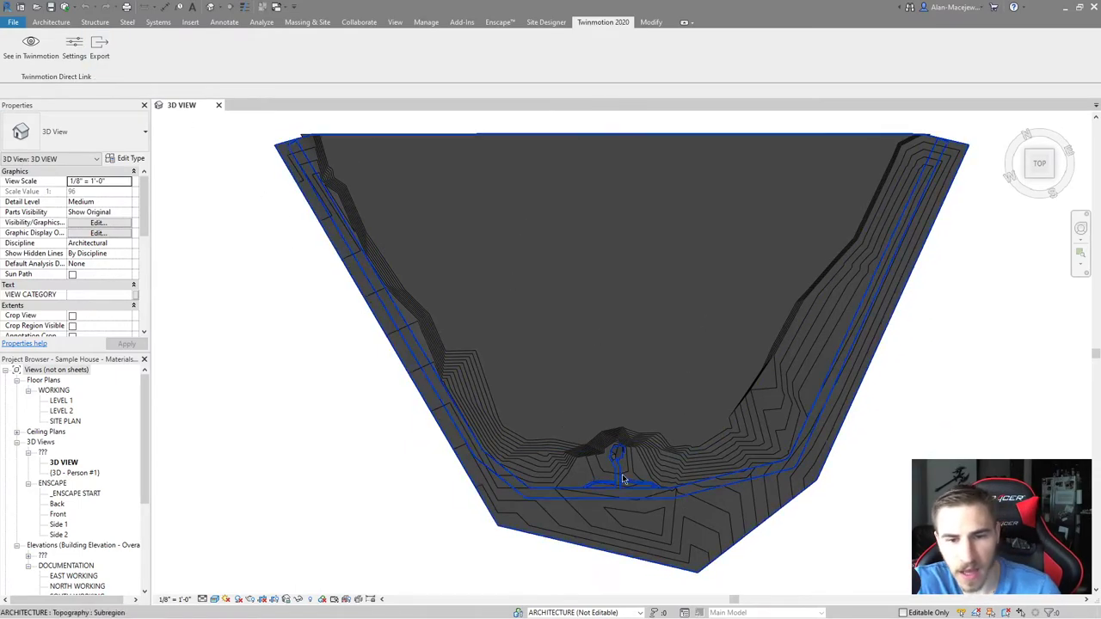
{"action": "scroll", "coordinate": [617, 447], "scroll_direction": "up", "scroll_amount": 6}
{"action": "scroll", "coordinate": [607, 357], "scroll_direction": "up", "scroll_amount": 2}
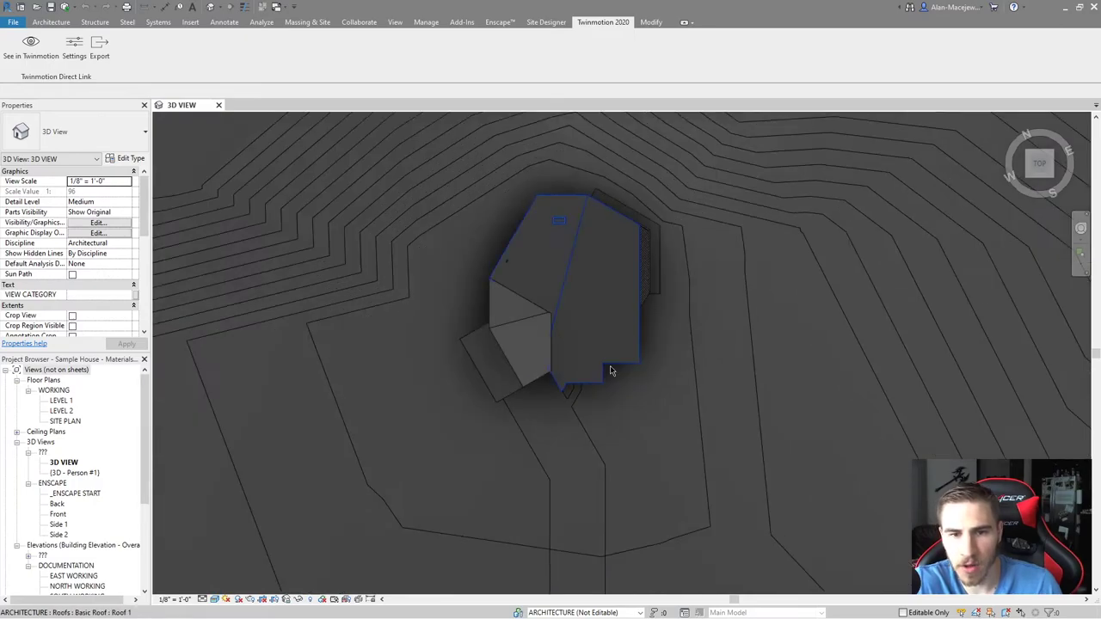
{"action": "left_click", "coordinate": [585, 321]}
{"action": "middle_click_drag", "start_coordinate": [539, 181], "coordinate": [598, 291], "text": "shift"}
{"action": "key", "text": "Escape"}
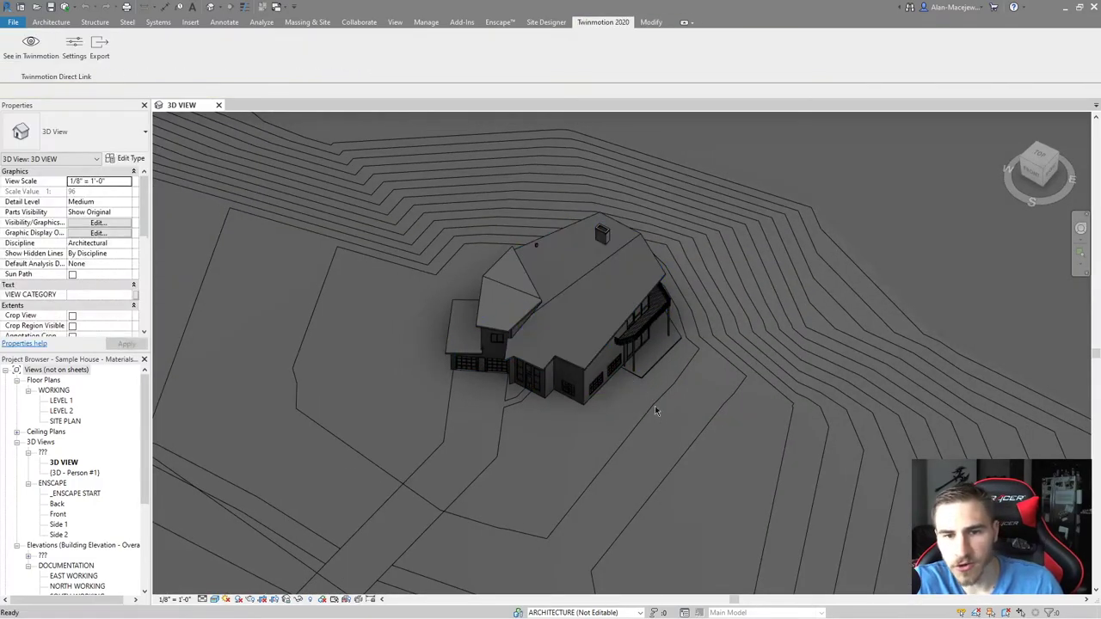
Step: Send the Revit sample house to Twinmotion through Direct Link as a new project, saving the currently open project
{"action": "middle_click_drag", "start_coordinate": [651, 321], "coordinate": [399, 280], "text": "shift"}
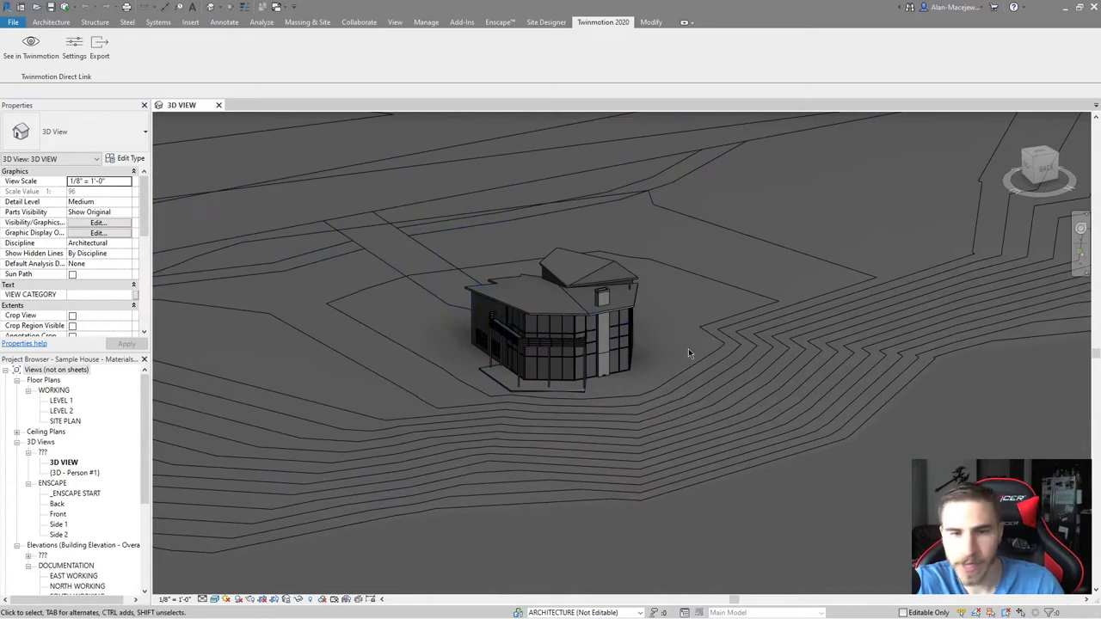
{"action": "scroll", "coordinate": [647, 385], "scroll_direction": "up", "scroll_amount": 3}
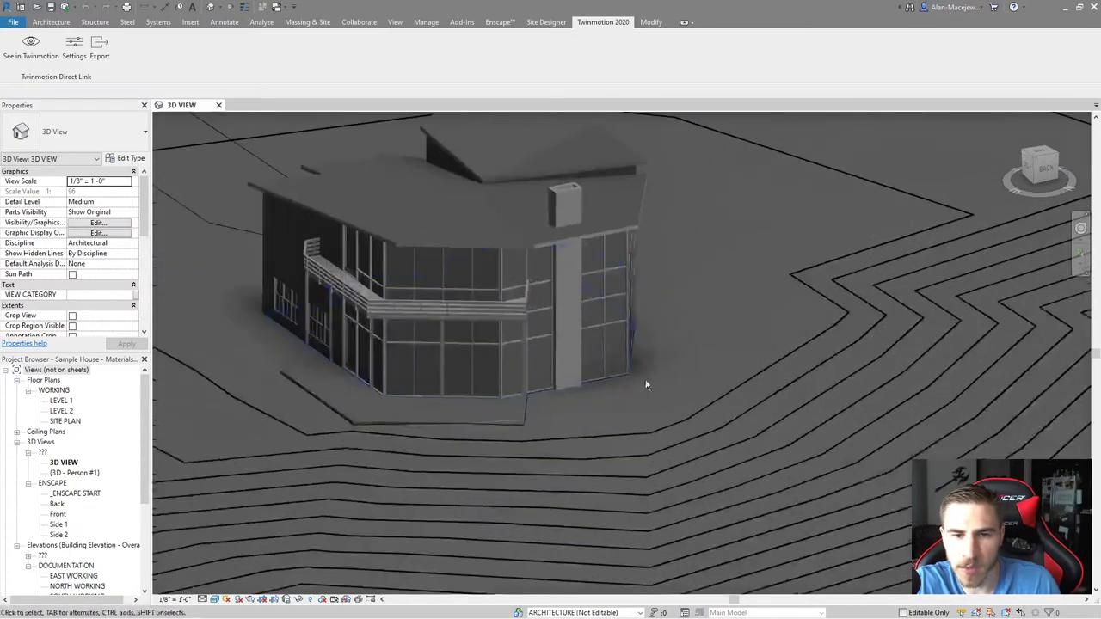
{"action": "middle_click_drag", "start_coordinate": [646, 384], "coordinate": [821, 364], "text": "shift"}
{"action": "middle_click_drag", "start_coordinate": [503, 332], "coordinate": [563, 446], "text": "shift"}
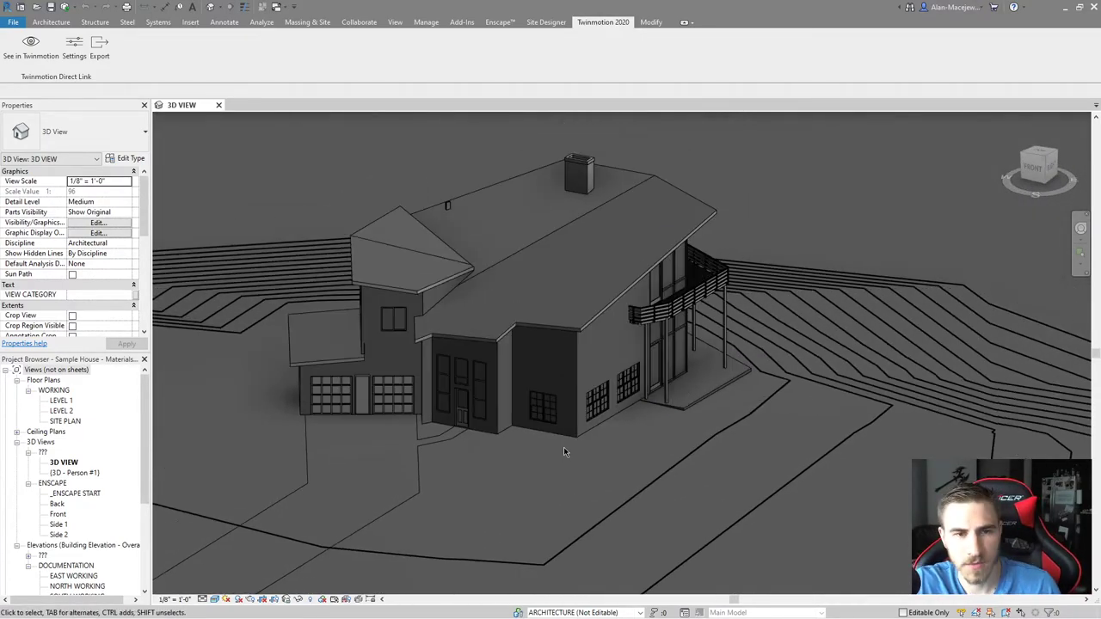
{"action": "left_click", "coordinate": [59, 58]}
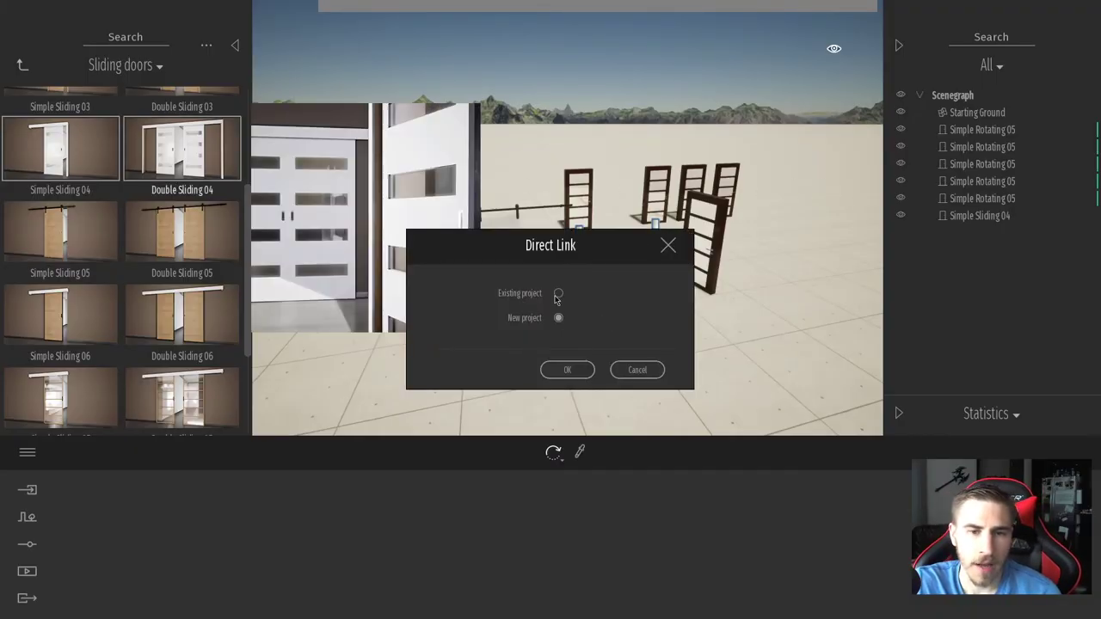
{"action": "left_click", "coordinate": [570, 372]}
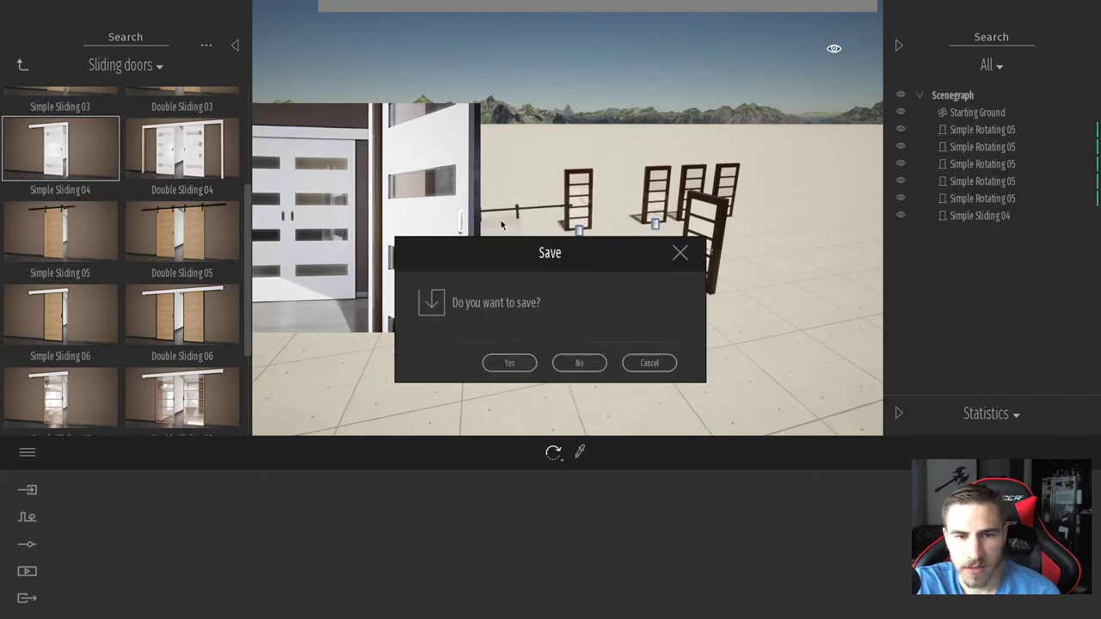
{"action": "left_click", "coordinate": [509, 363]}
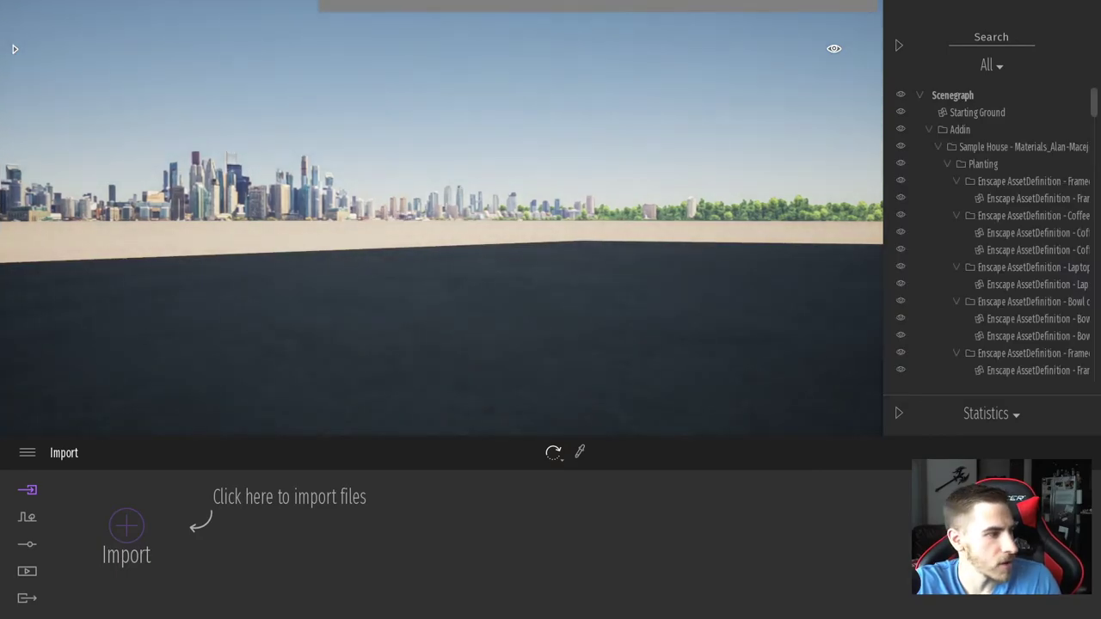
Step: Apply the Two sided glass material from the library to the curtain wall glazing of the imported house
{"action": "right_click_drag", "start_coordinate": [570, 212], "coordinate": [847, 228]}
{"action": "key", "text": "s"}
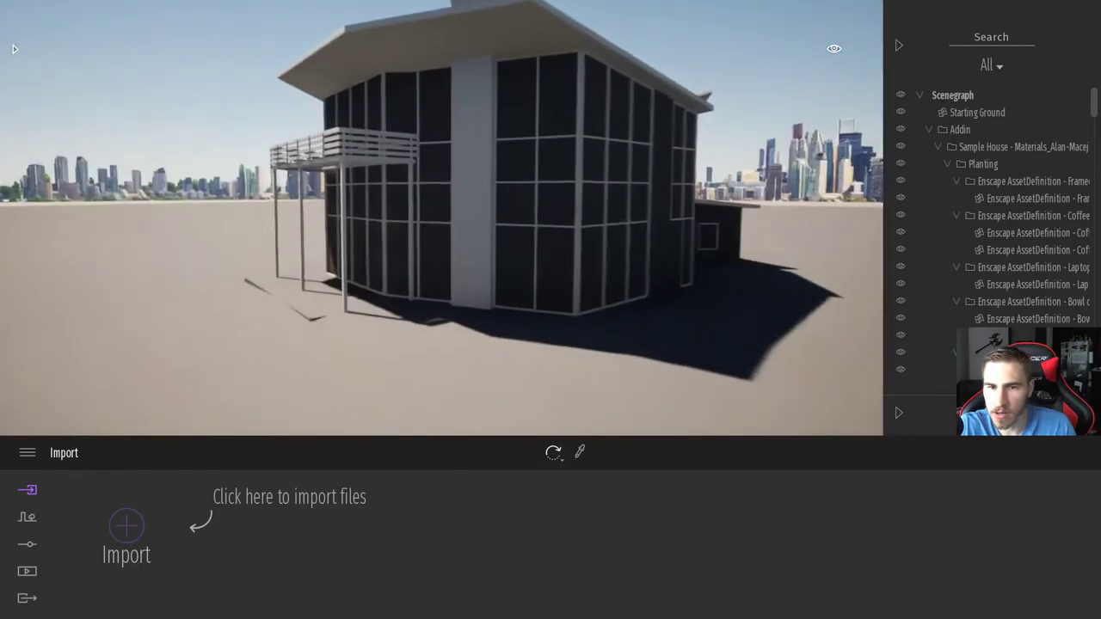
{"action": "key", "text": "Up"}
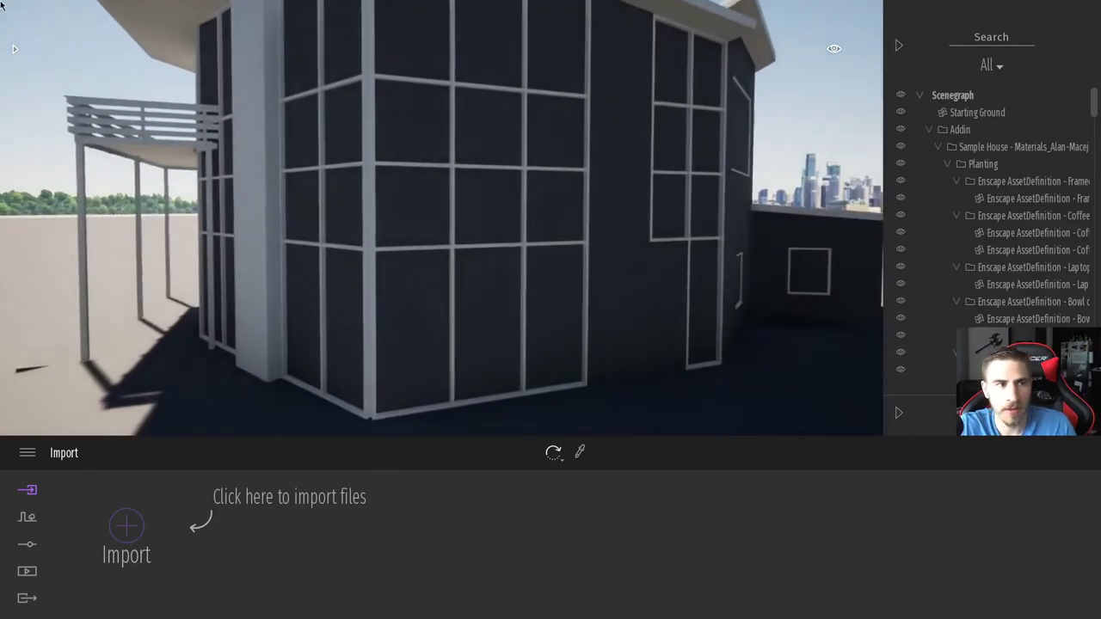
{"action": "left_click", "coordinate": [12, 52]}
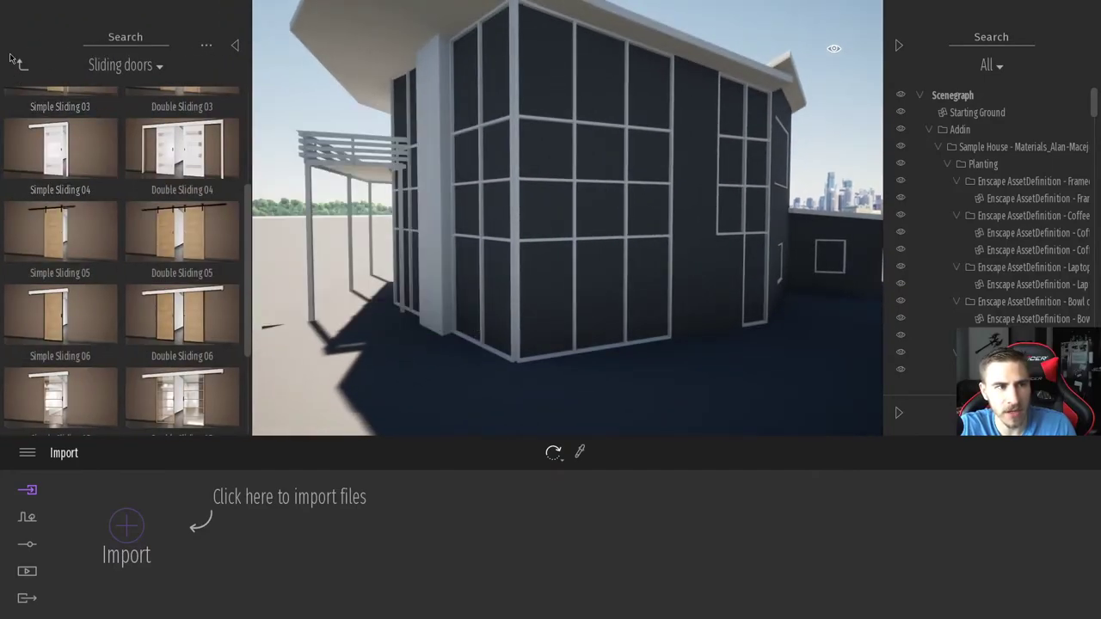
{"action": "left_click", "coordinate": [19, 67]}
{"action": "left_click", "coordinate": [21, 68]}
{"action": "left_click", "coordinate": [20, 68]}
{"action": "left_click", "coordinate": [62, 133]}
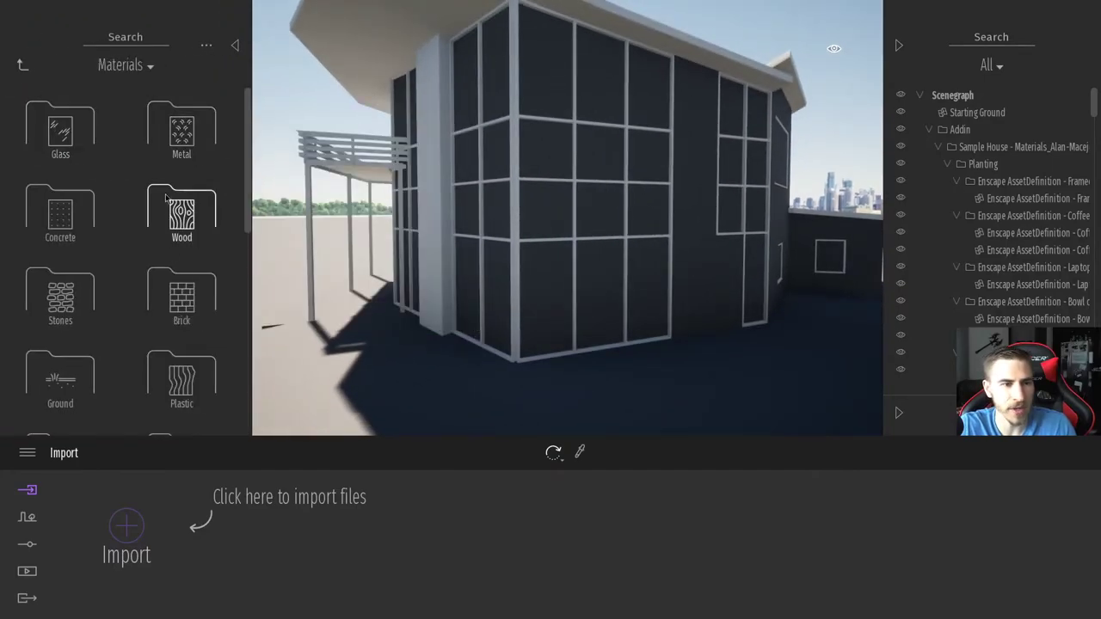
{"action": "left_click", "coordinate": [79, 146]}
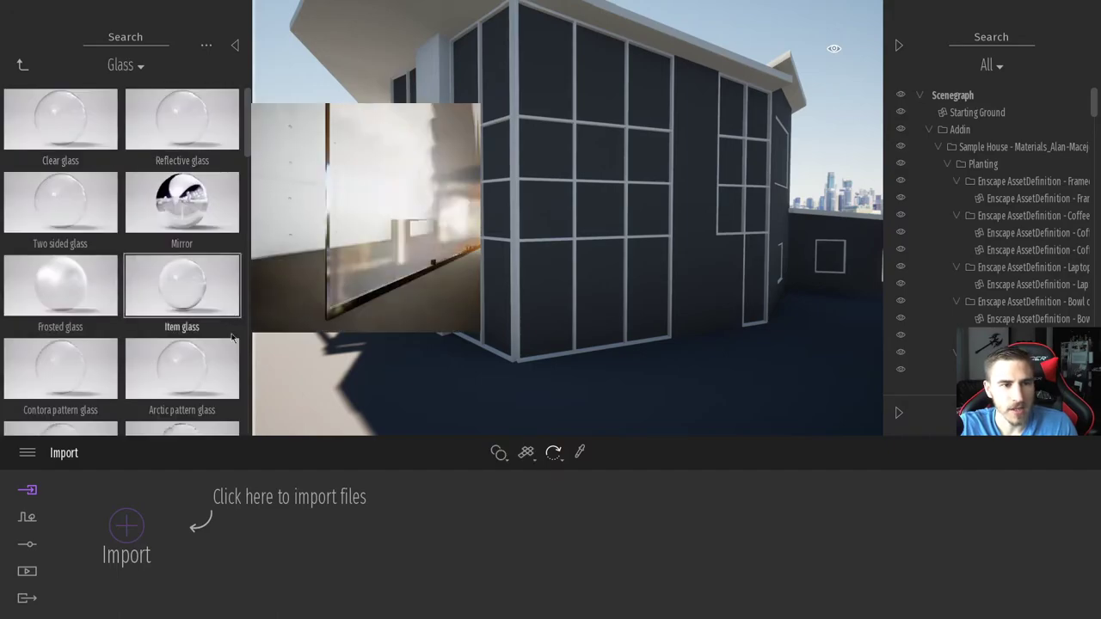
{"action": "left_click_drag", "start_coordinate": [168, 116], "coordinate": [608, 292]}
Step: Go inside the house past the staircase and select the front entry door
{"action": "key", "text": "w"}
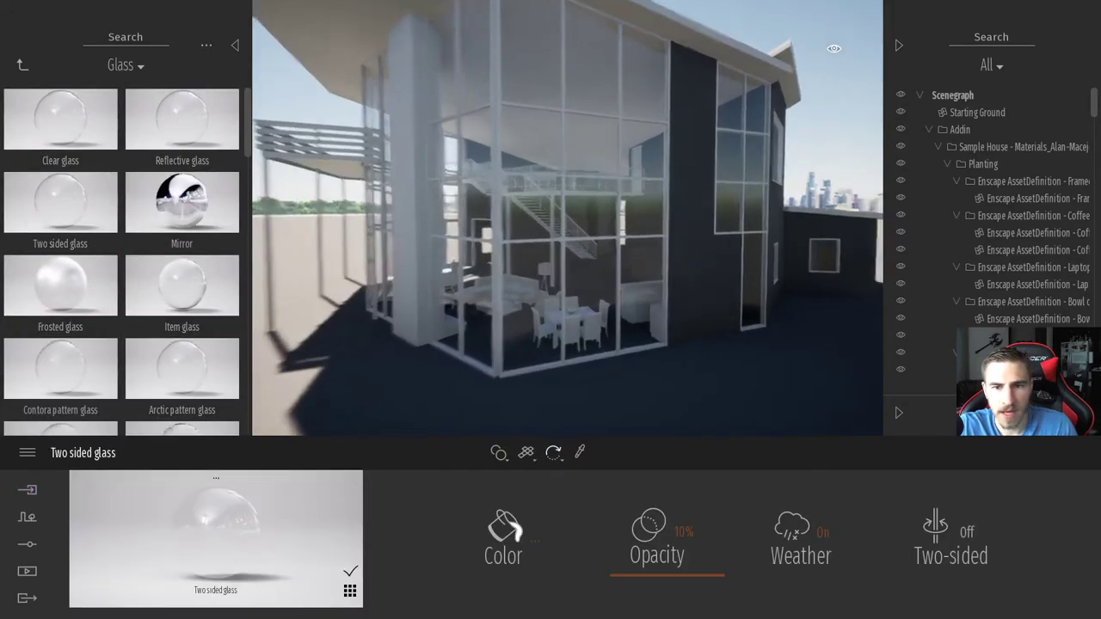
{"action": "key", "text": "w"}
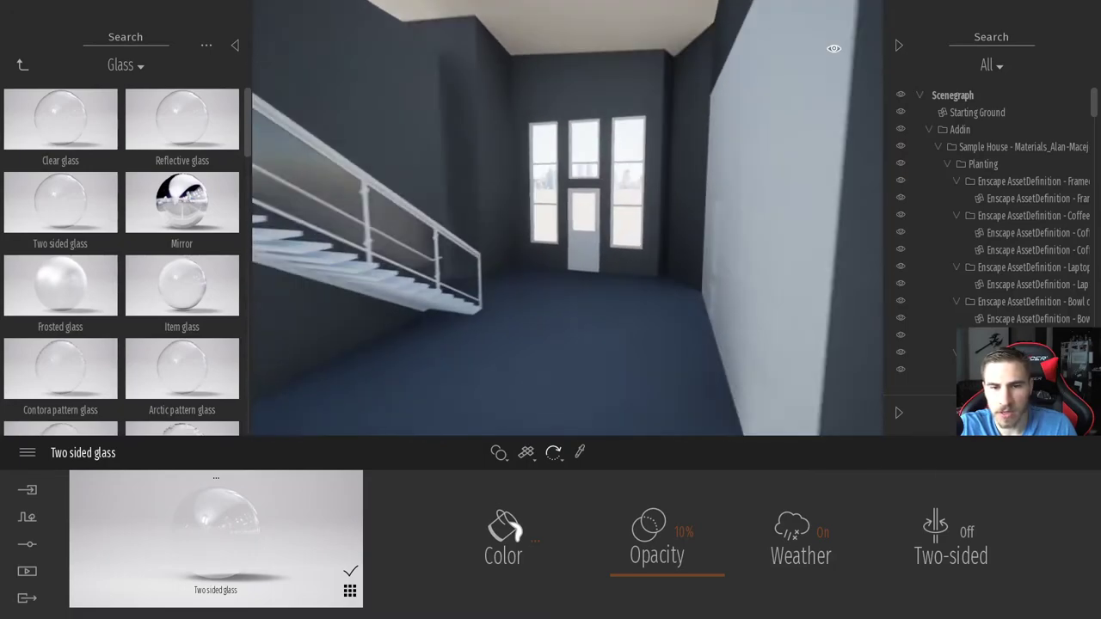
{"action": "key", "text": "w"}
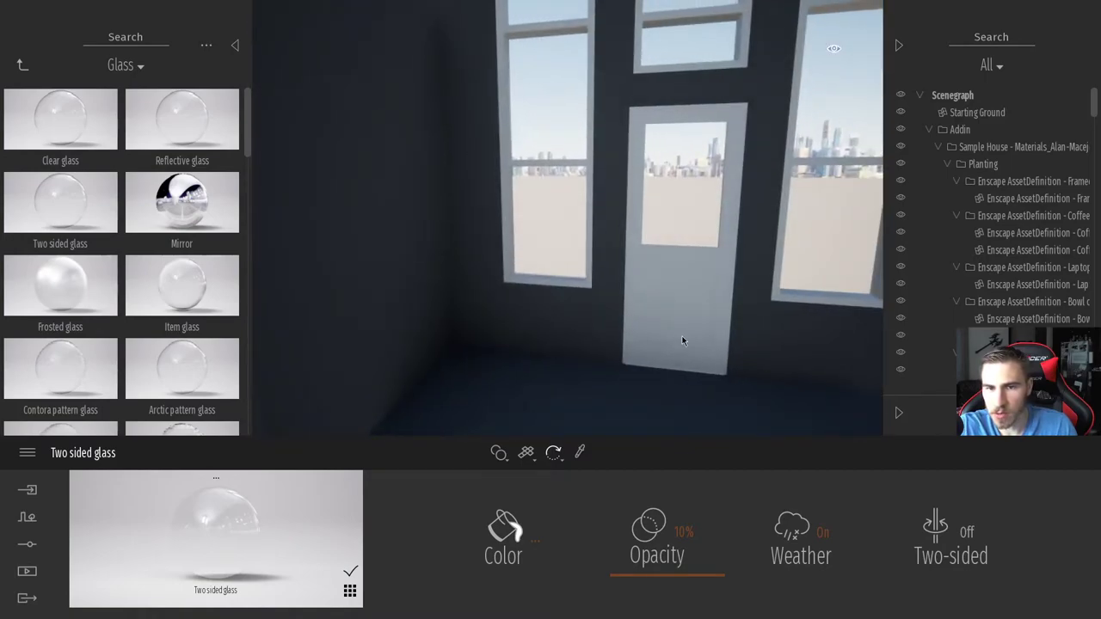
{"action": "left_click", "coordinate": [680, 339]}
{"action": "key", "text": "s"}
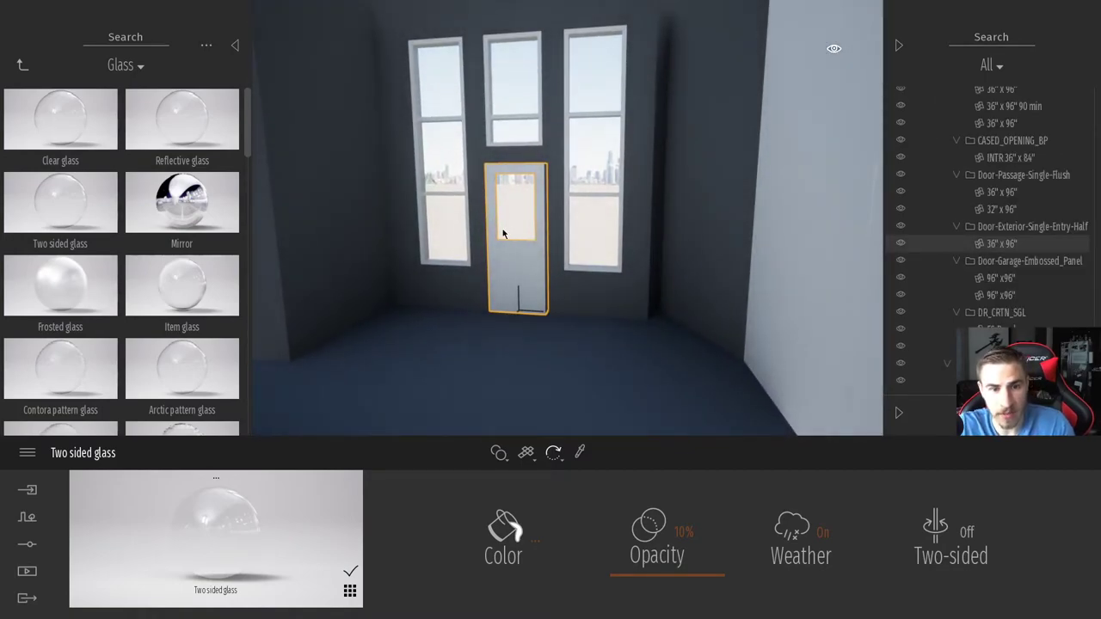
Step: Switch the camera to a walking navigation mode and test passing out through the entry door and back inside
{"action": "left_click", "coordinate": [898, 48]}
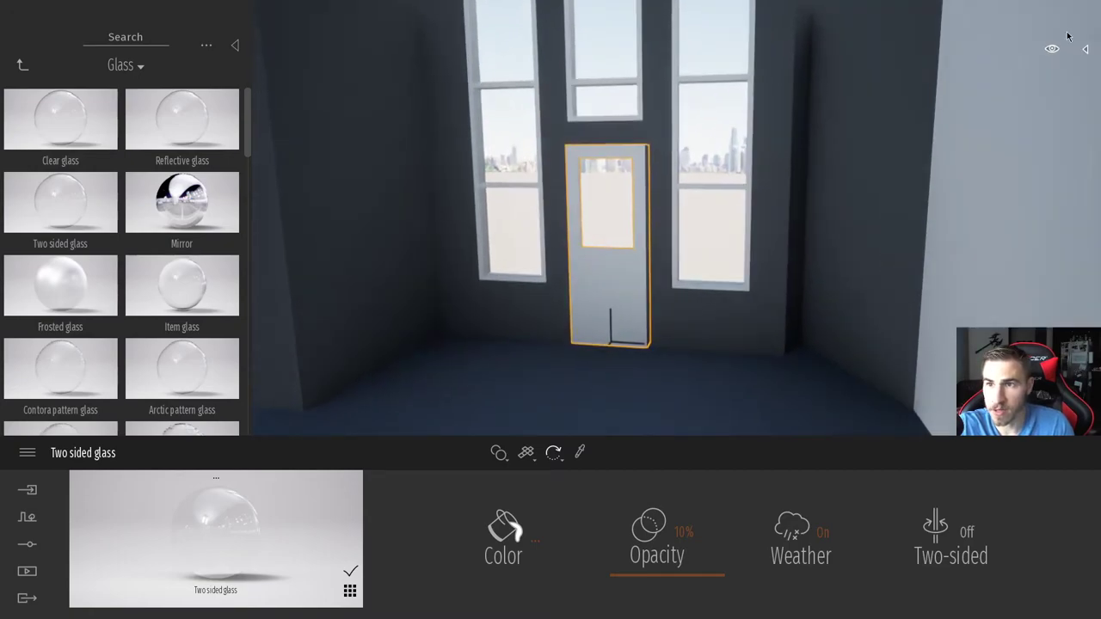
{"action": "left_click", "coordinate": [1052, 50]}
{"action": "left_click", "coordinate": [1049, 85]}
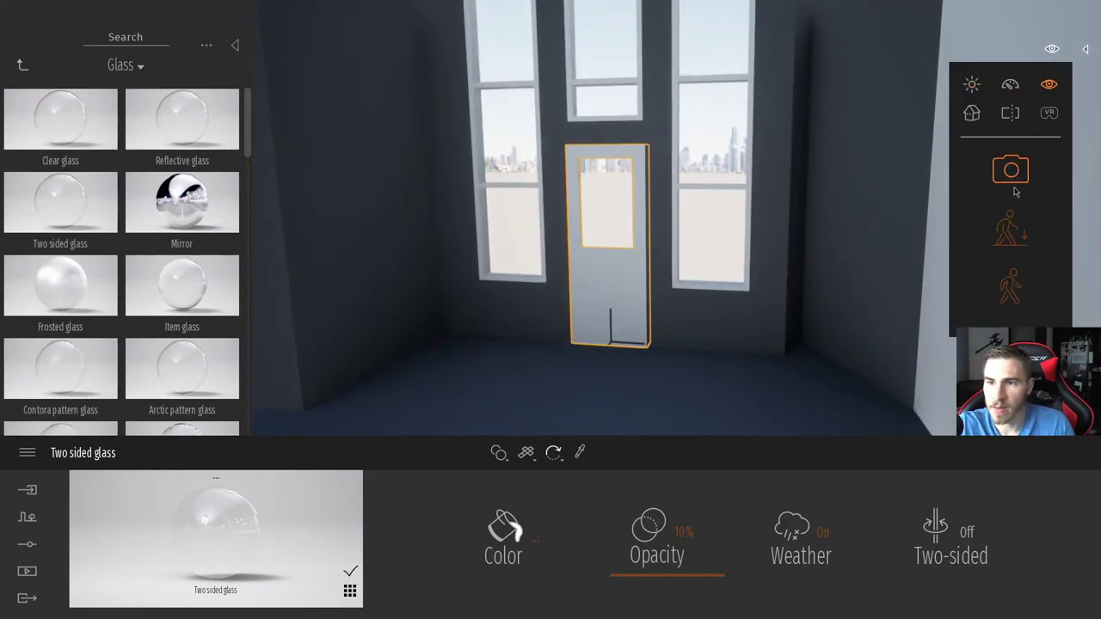
{"action": "left_click", "coordinate": [1009, 231]}
{"action": "key", "text": "w"}
{"action": "key", "text": "w"}
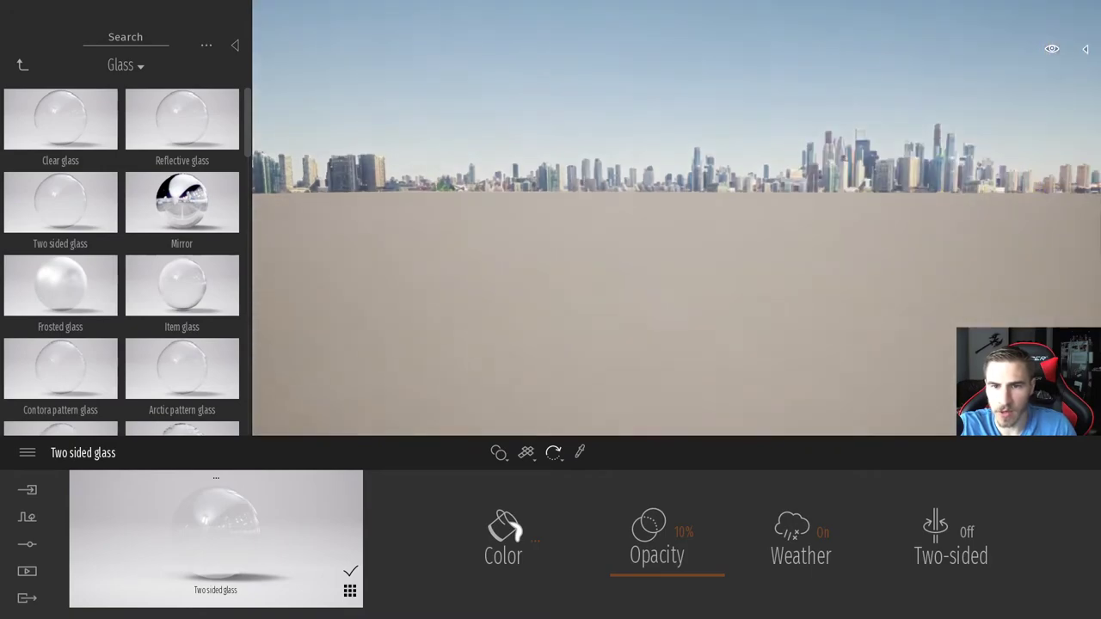
{"action": "key", "text": "s"}
{"action": "key", "text": "w"}
{"action": "key", "text": "s"}
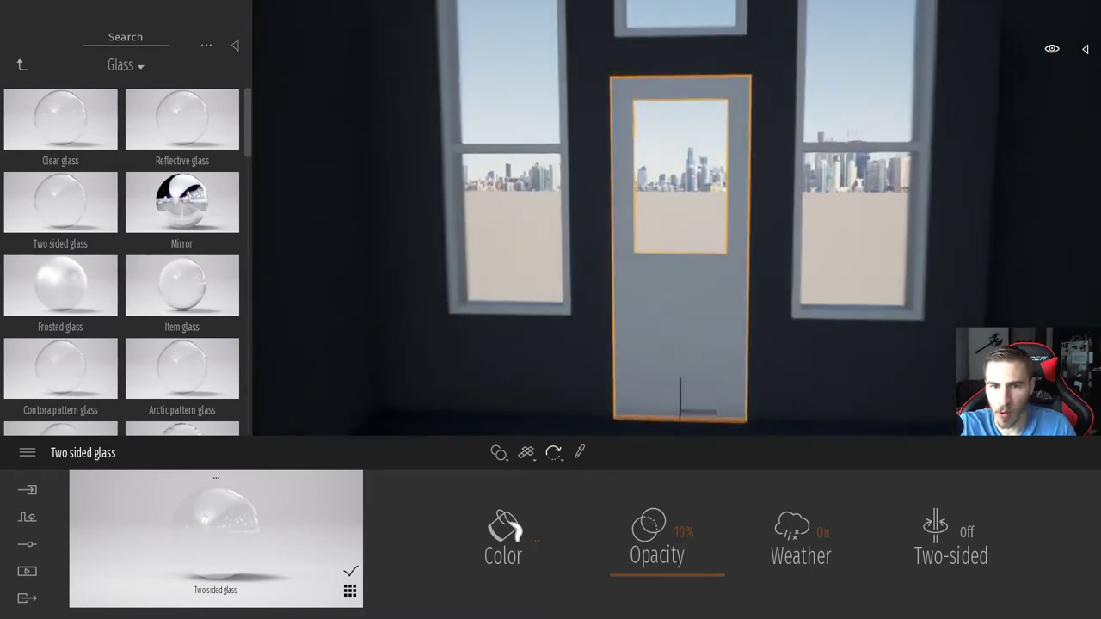
{"action": "key", "text": "w"}
{"action": "key", "text": "s"}
{"action": "key", "text": "s"}
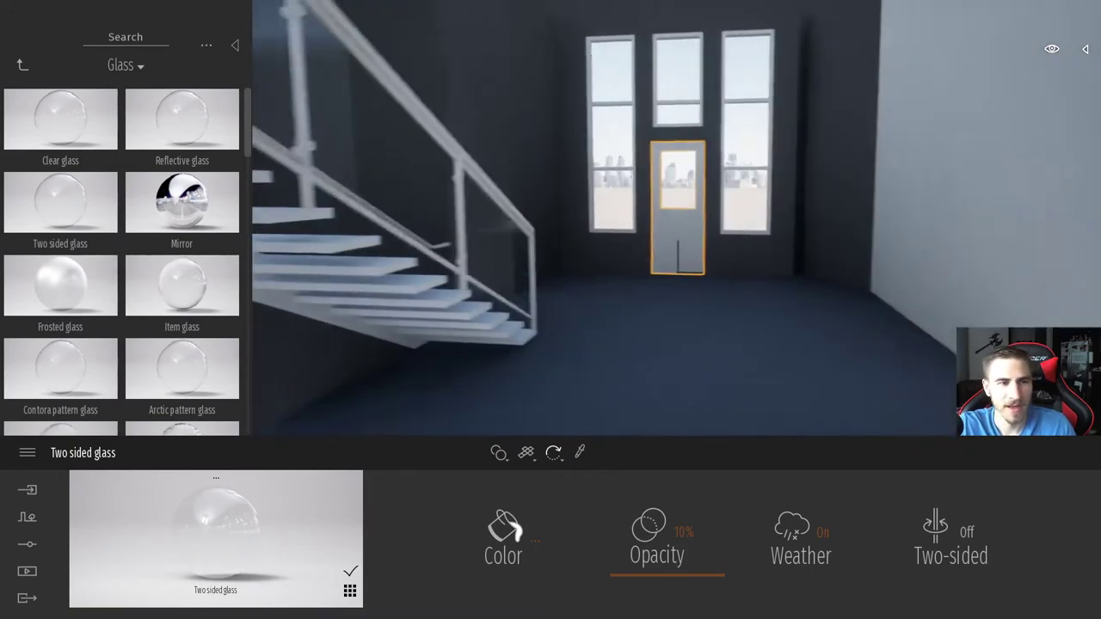
{"action": "left_click", "coordinate": [235, 47]}
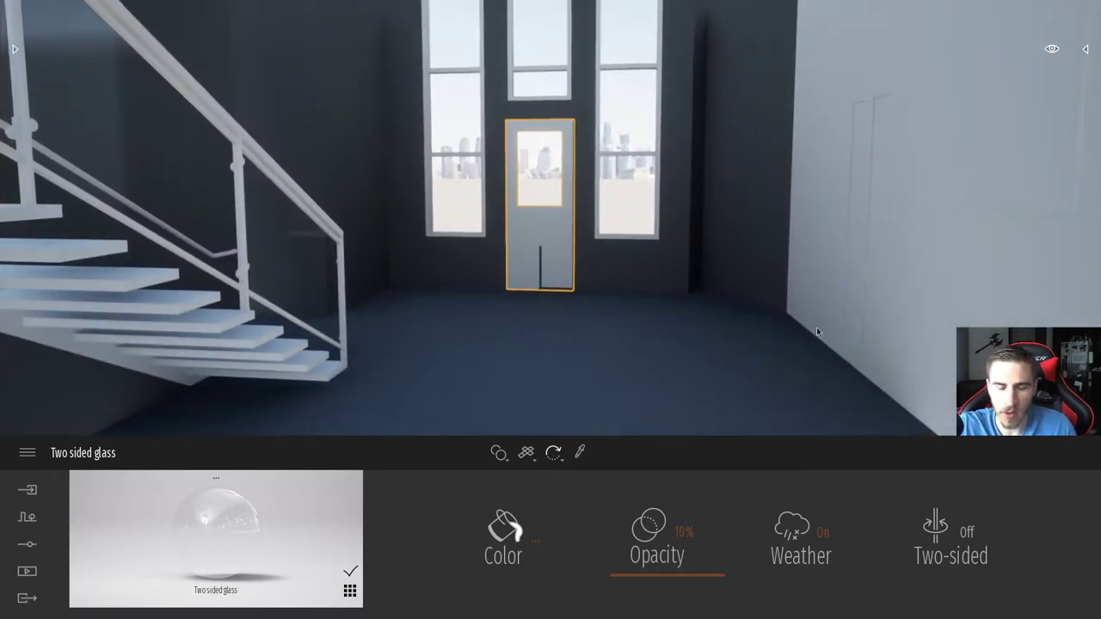
{"action": "key", "text": "w"}
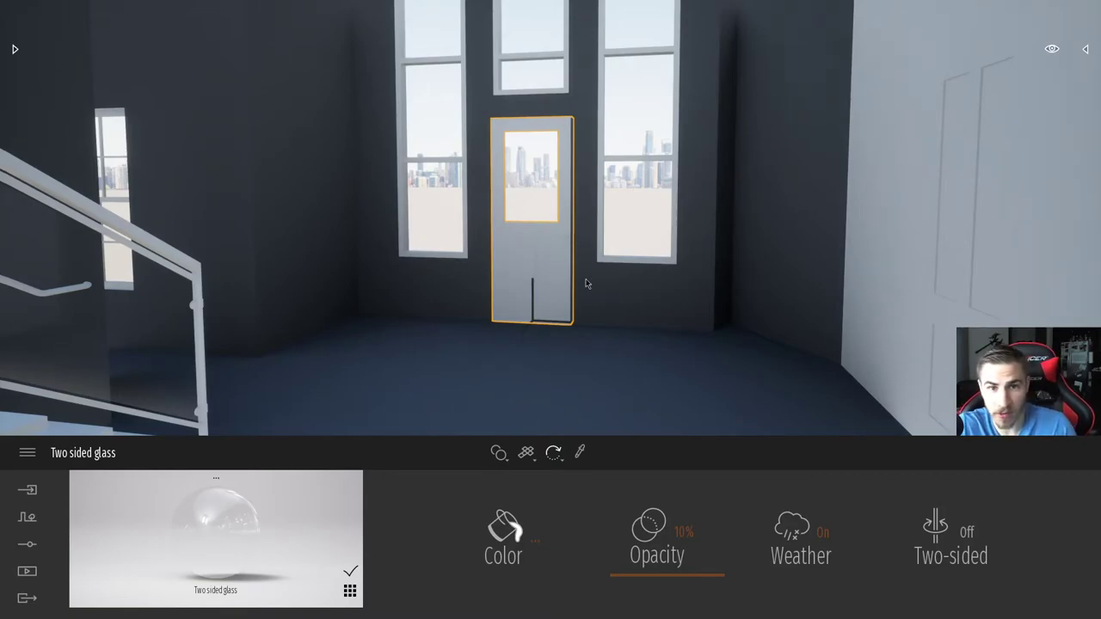
{"action": "key", "text": "w"}
{"action": "right_click_drag", "start_coordinate": [632, 345], "coordinate": [602, 352]}
{"action": "key", "text": "s"}
{"action": "key", "text": "s"}
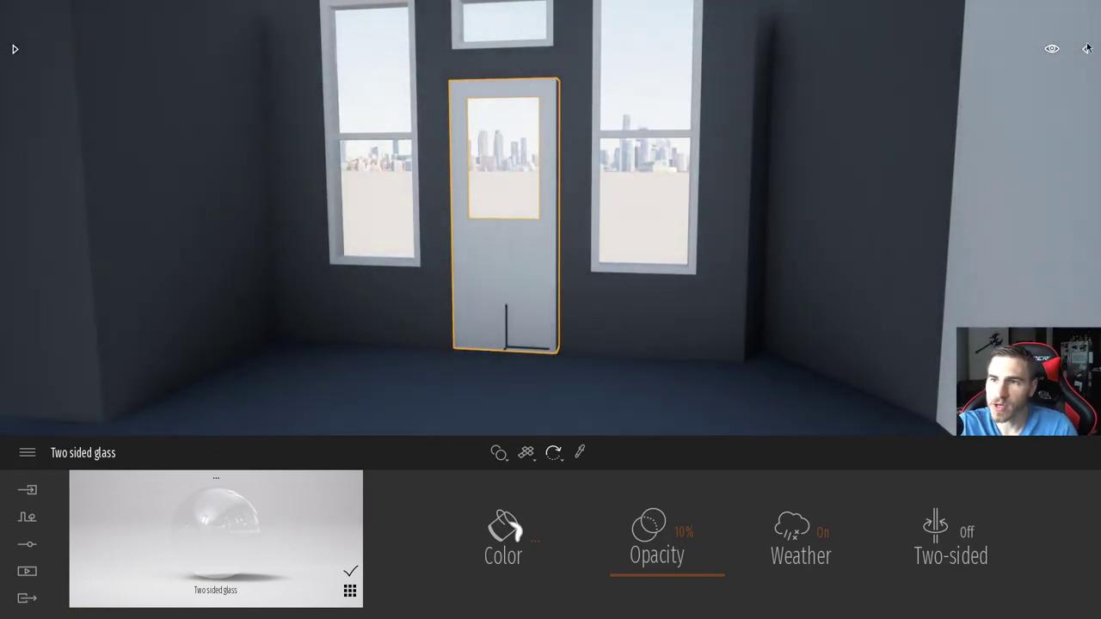
Step: Start an object replacement for the selected 36" x 96" exterior entry door, with the Simple Rotating 10 door as the replacement
{"action": "left_click", "coordinate": [1085, 49]}
{"action": "right_click", "coordinate": [1002, 248]}
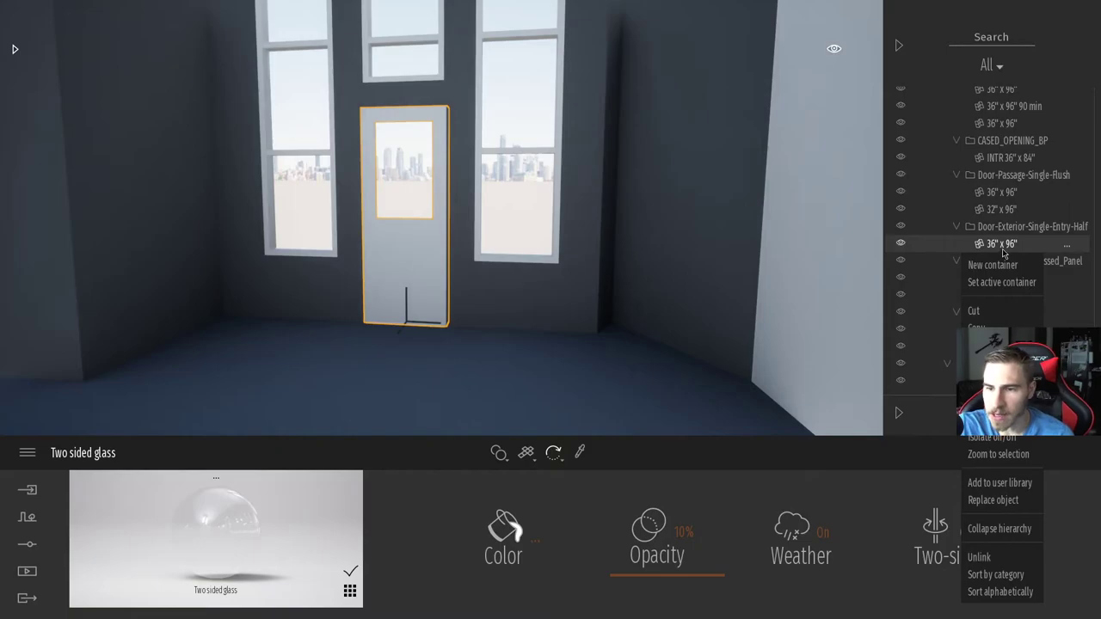
{"action": "left_click", "coordinate": [996, 500]}
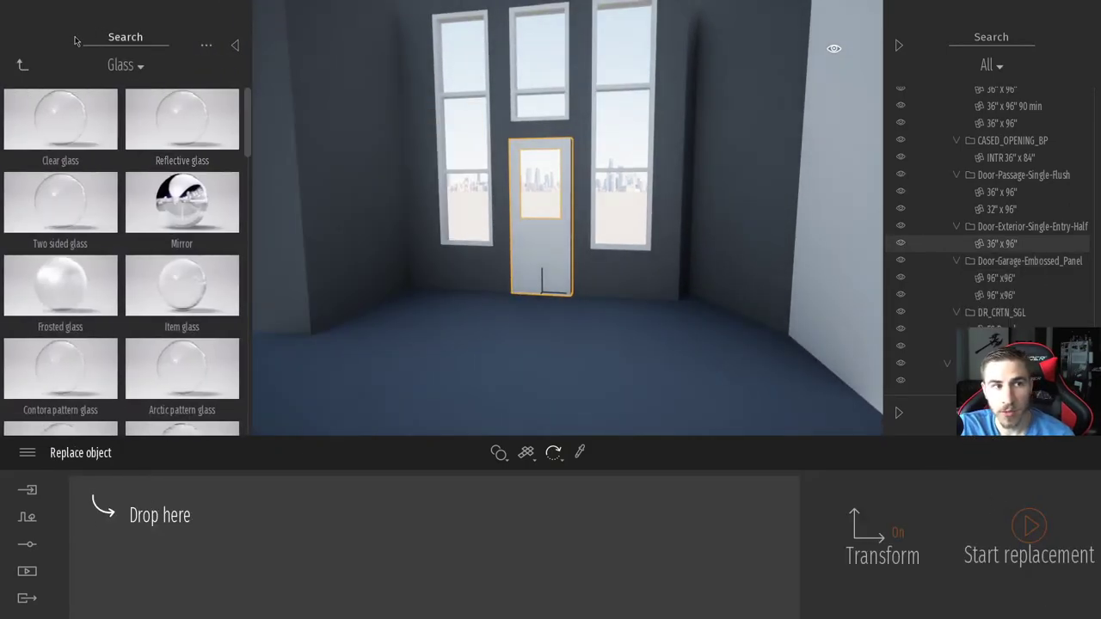
{"action": "left_click", "coordinate": [22, 64]}
{"action": "left_click", "coordinate": [62, 211]}
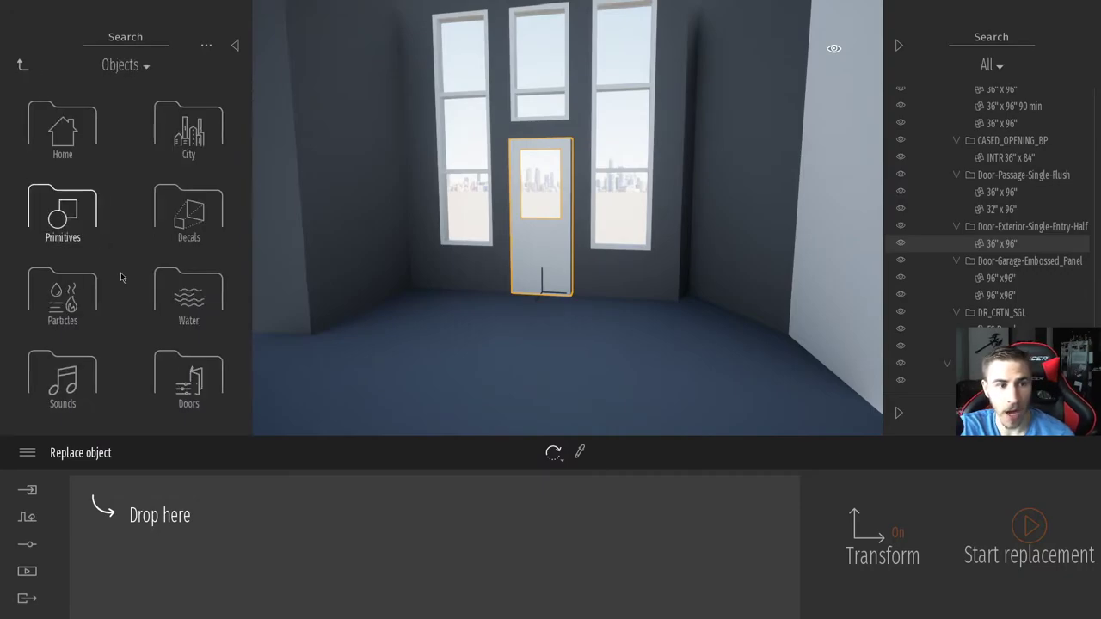
{"action": "left_click", "coordinate": [188, 378]}
{"action": "left_click", "coordinate": [57, 128]}
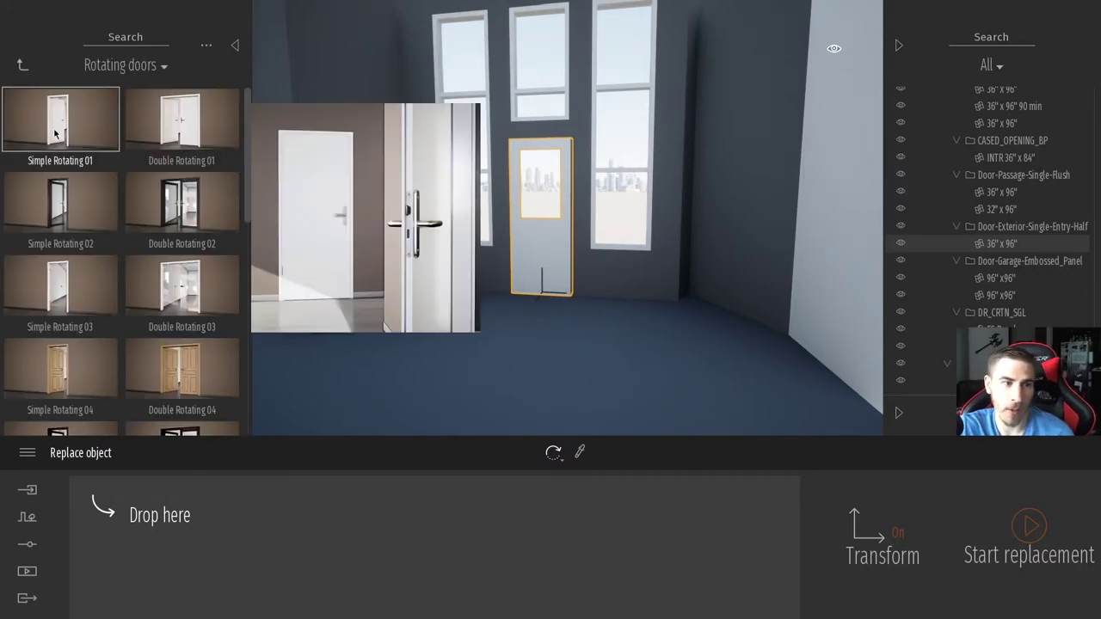
{"action": "scroll", "coordinate": [54, 250], "scroll_direction": "down", "scroll_amount": 1}
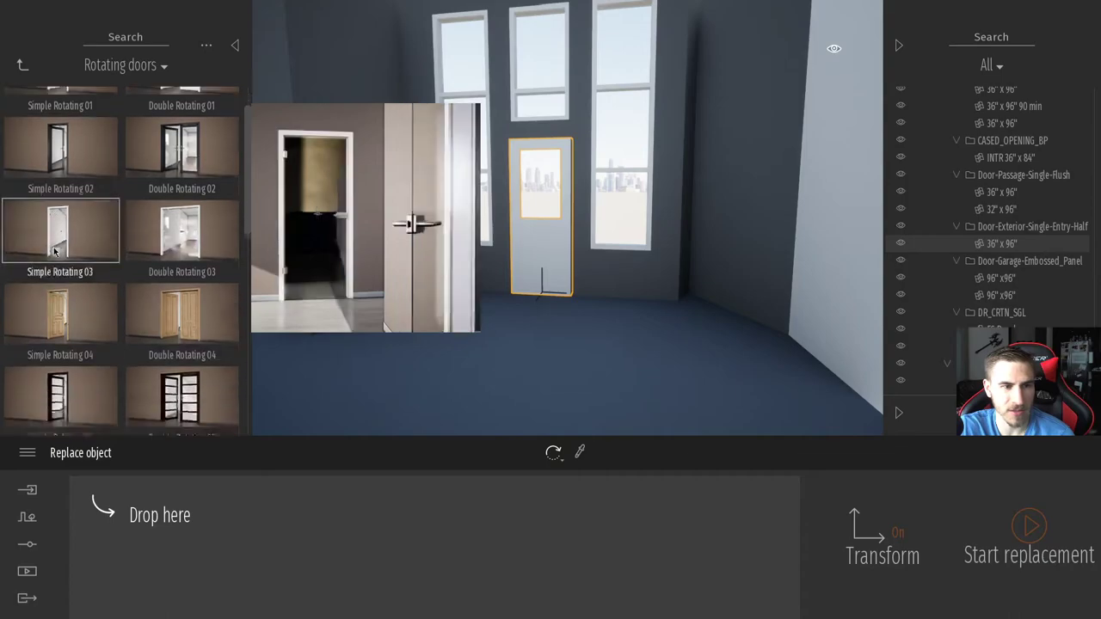
{"action": "scroll", "coordinate": [54, 251], "scroll_direction": "down", "scroll_amount": 8}
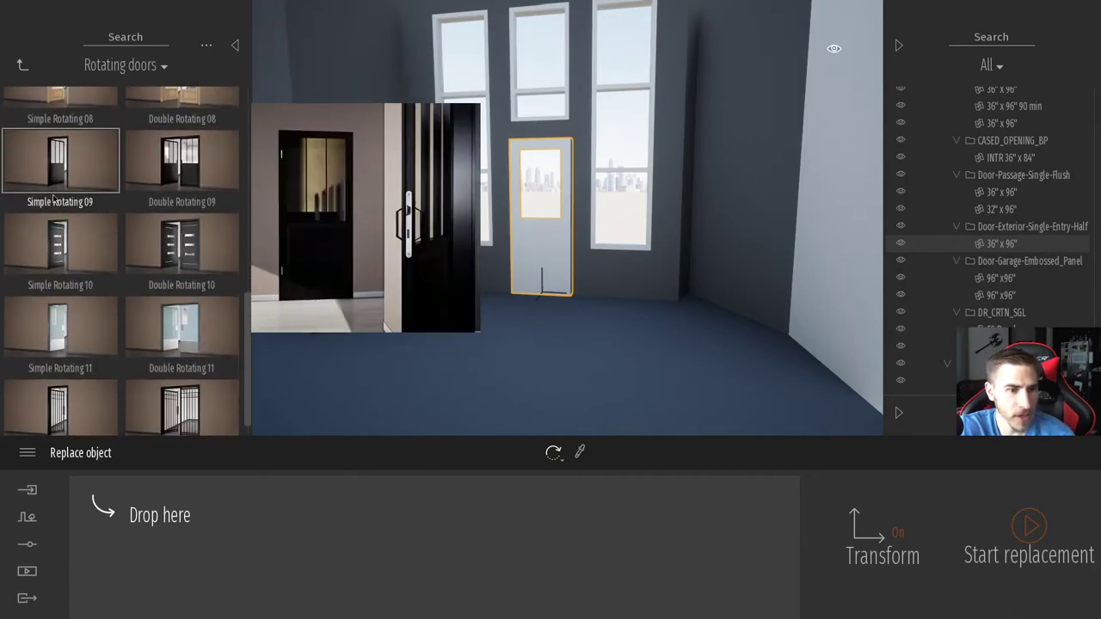
{"action": "scroll", "coordinate": [53, 199], "scroll_direction": "down", "scroll_amount": 1}
{"action": "left_click_drag", "start_coordinate": [85, 247], "coordinate": [292, 567]}
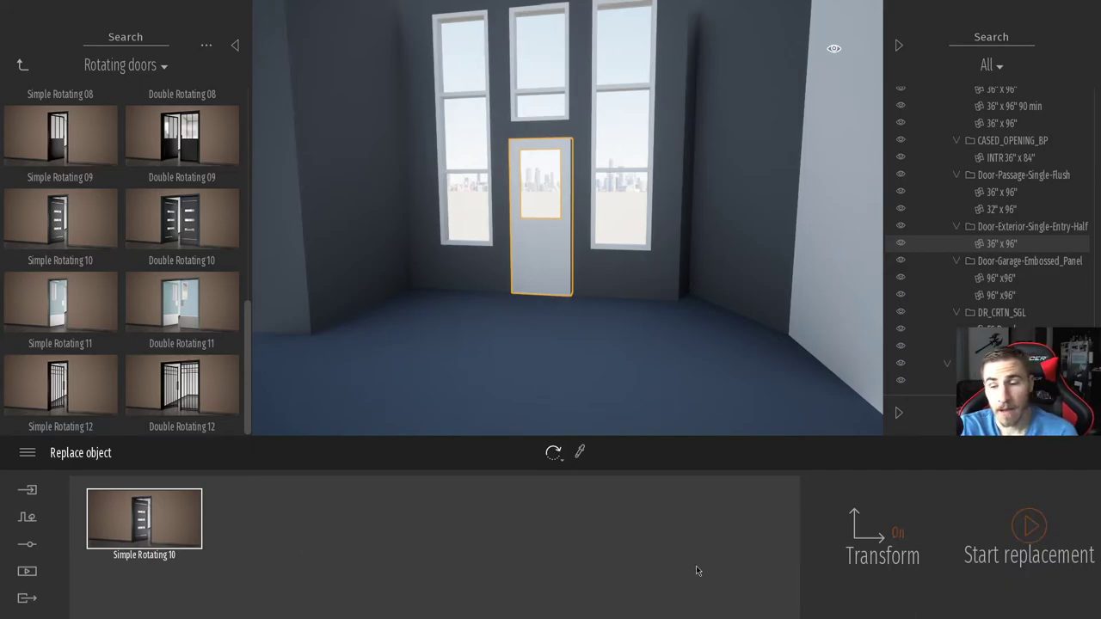
{"action": "left_click", "coordinate": [235, 45]}
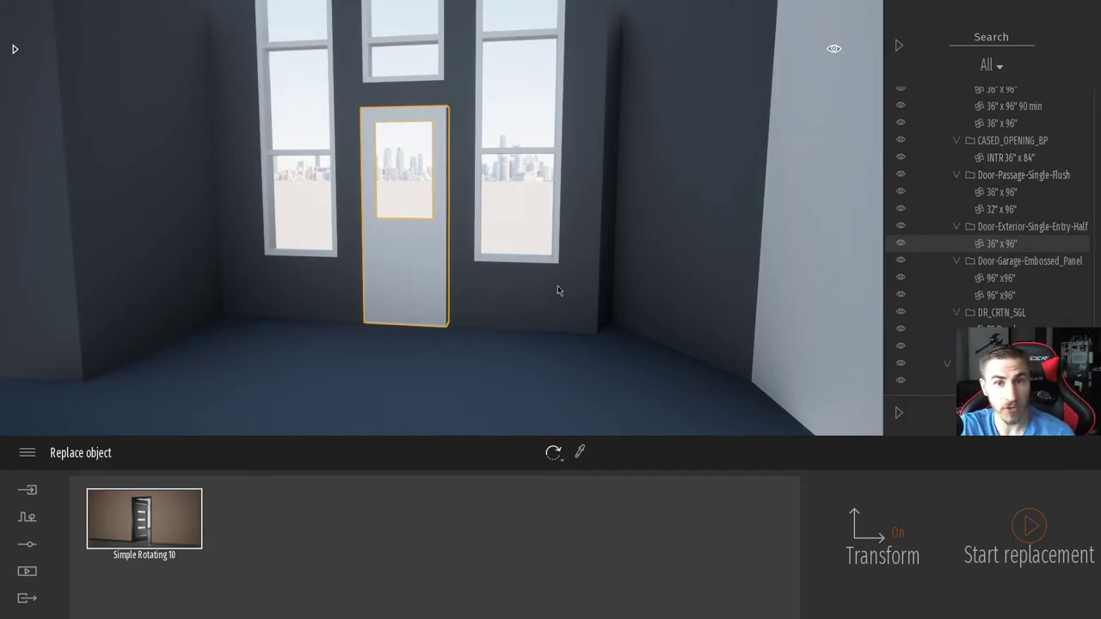
{"action": "scroll", "coordinate": [624, 308], "scroll_direction": "down", "scroll_amount": 3}
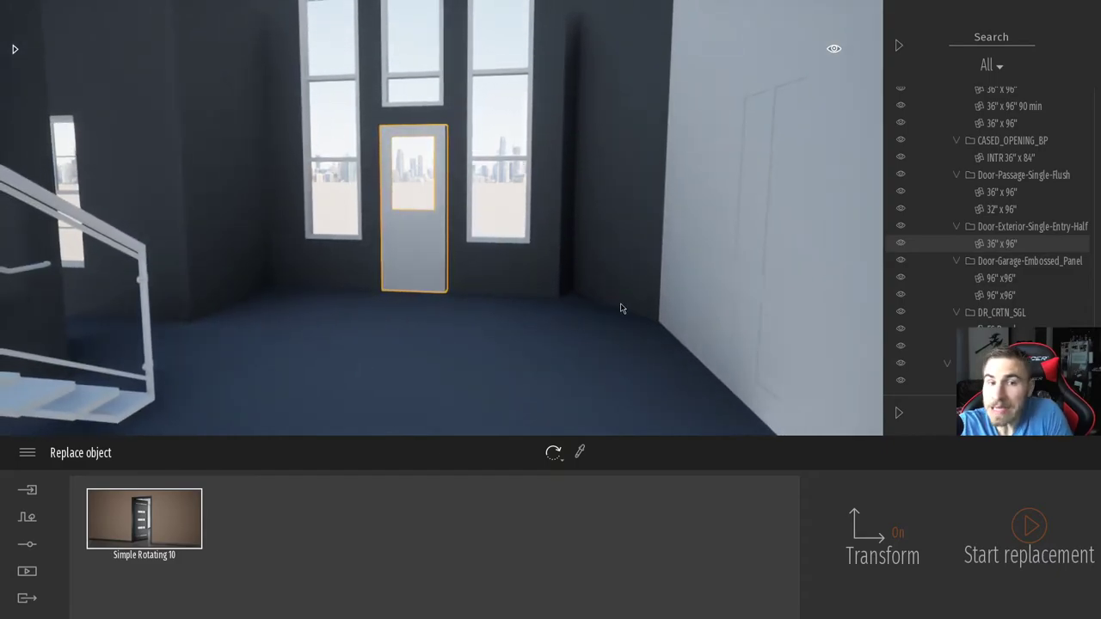
{"action": "right_click_drag", "start_coordinate": [605, 313], "coordinate": [576, 328]}
{"action": "scroll", "coordinate": [576, 327], "scroll_direction": "up", "scroll_amount": 2}
{"action": "scroll", "coordinate": [576, 327], "scroll_direction": "down", "scroll_amount": 2}
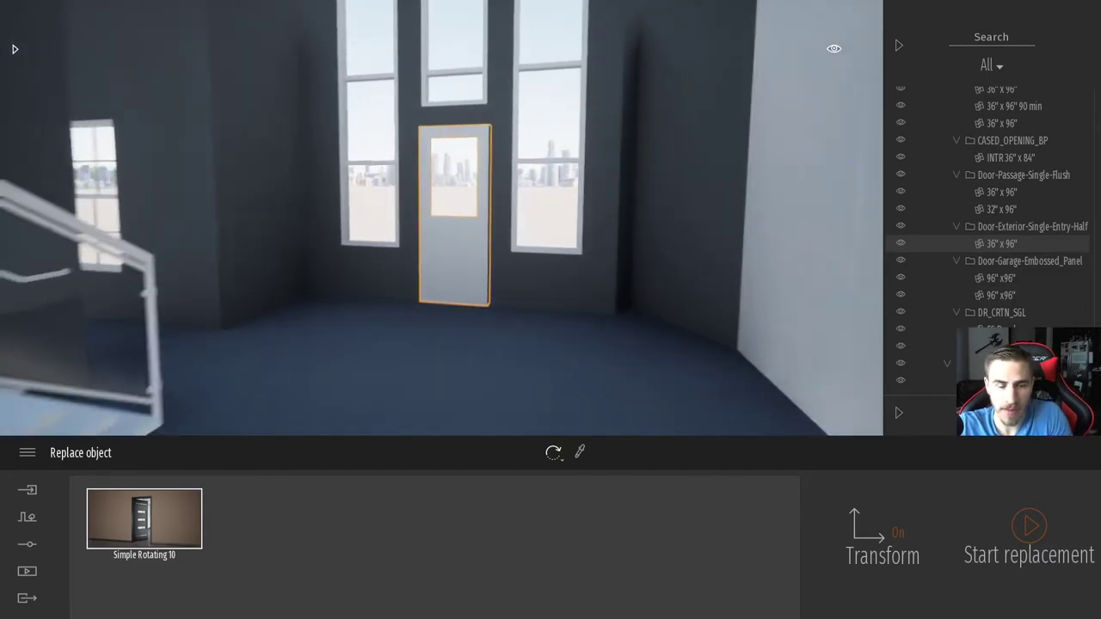
{"action": "scroll", "coordinate": [576, 327], "scroll_direction": "up", "scroll_amount": 2}
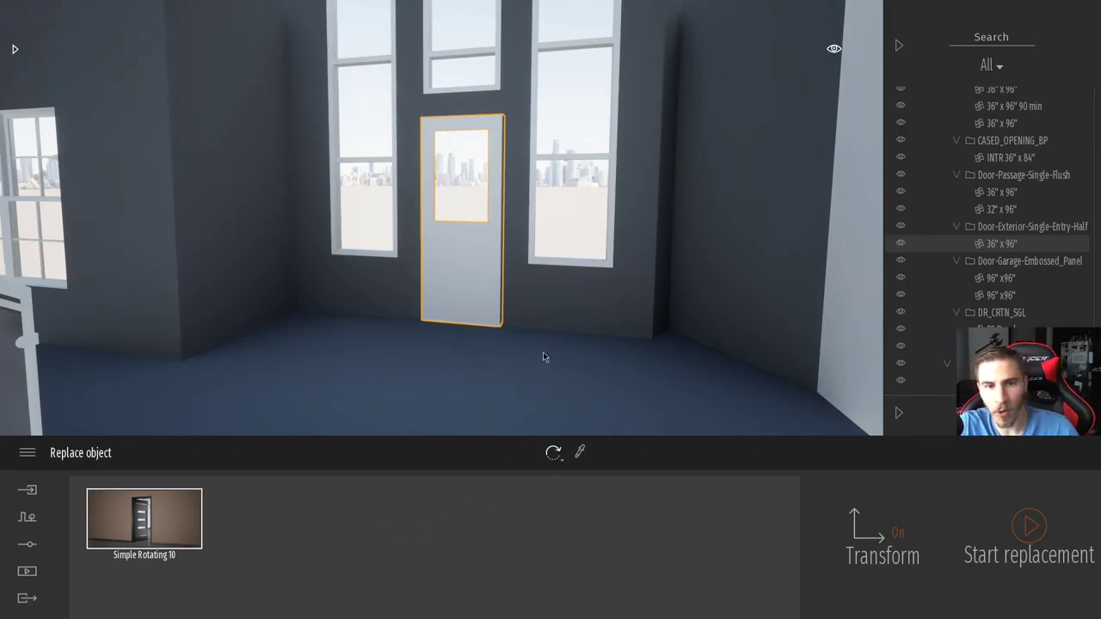
Step: Collapse the Addin container in the scene hierarchy and hide it together with the linked house
{"action": "key", "text": "s"}
{"action": "right_click_drag", "start_coordinate": [543, 356], "coordinate": [542, 383]}
{"action": "right_click", "coordinate": [961, 130]}
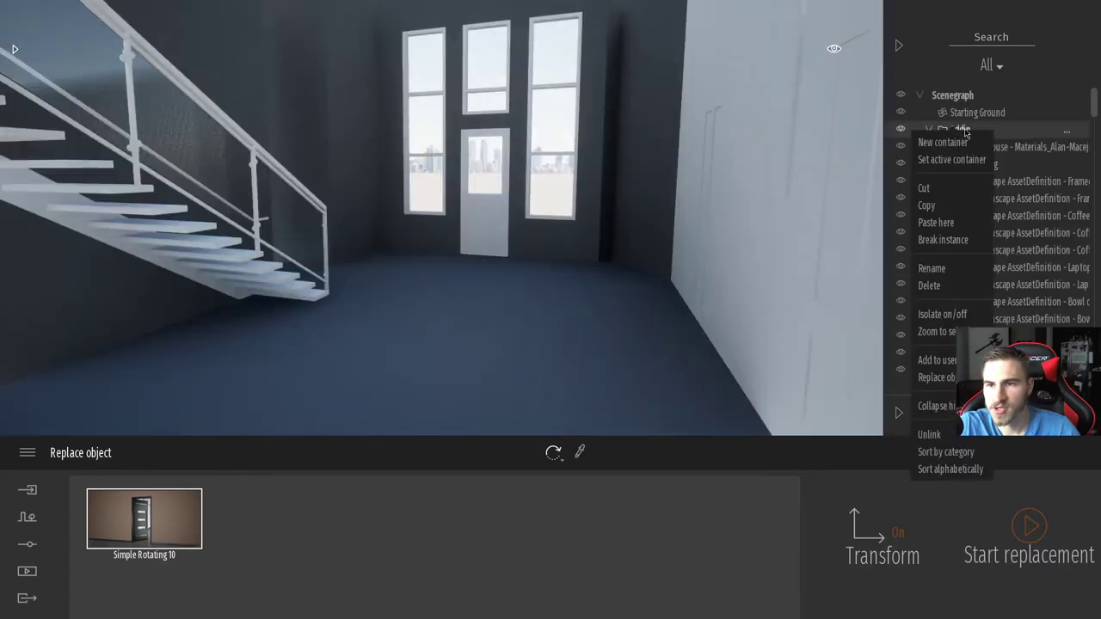
{"action": "right_click", "coordinate": [953, 129]}
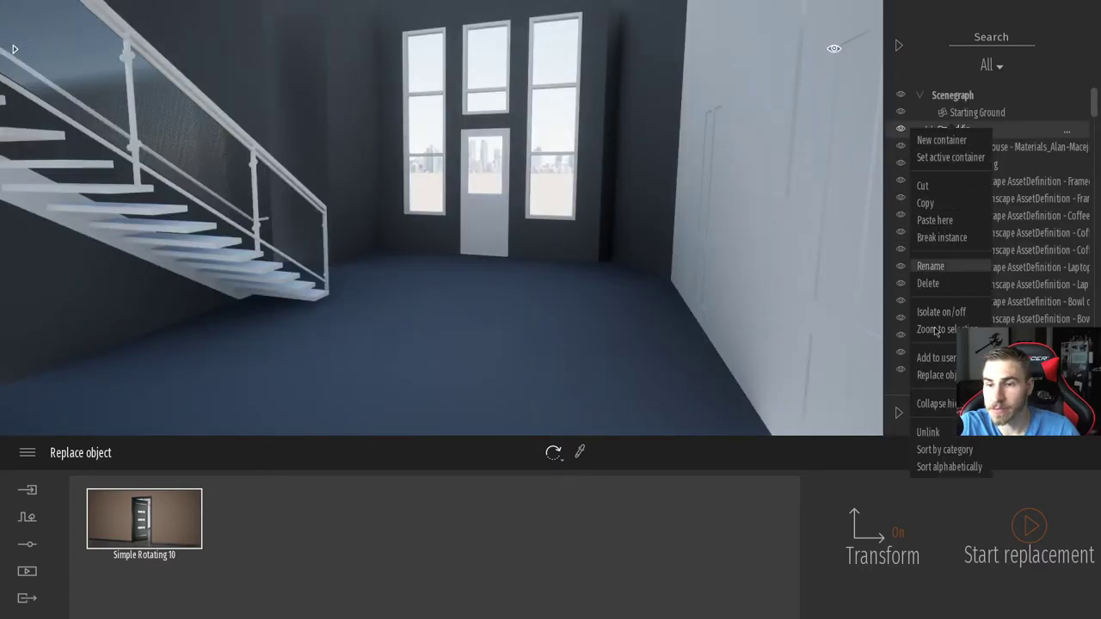
{"action": "key", "text": "Escape"}
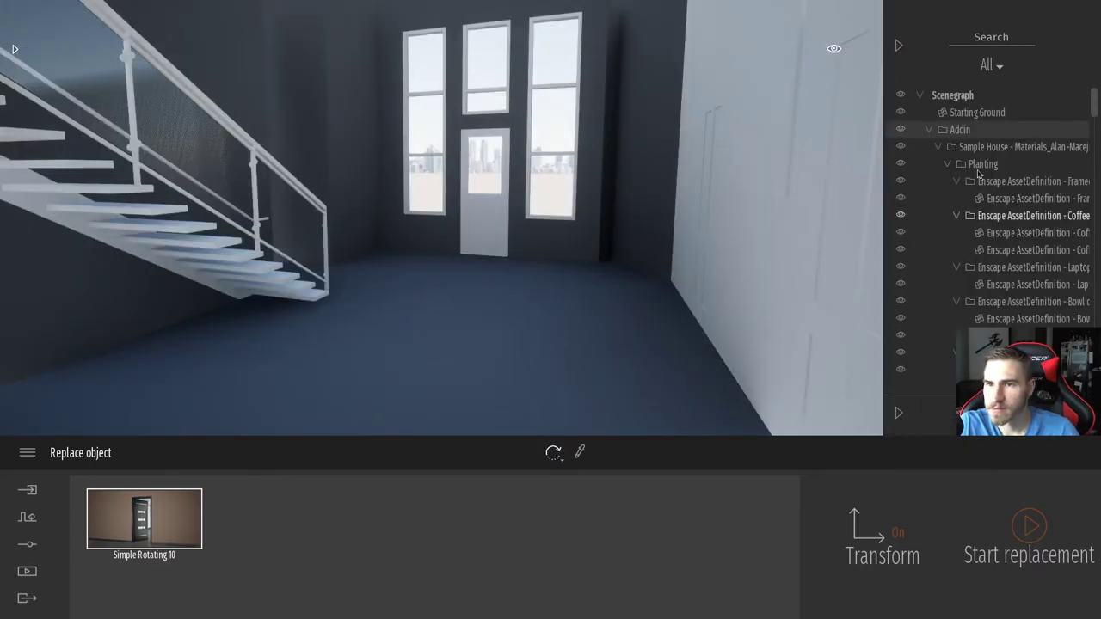
{"action": "left_click", "coordinate": [929, 129]}
{"action": "left_click", "coordinate": [900, 130]}
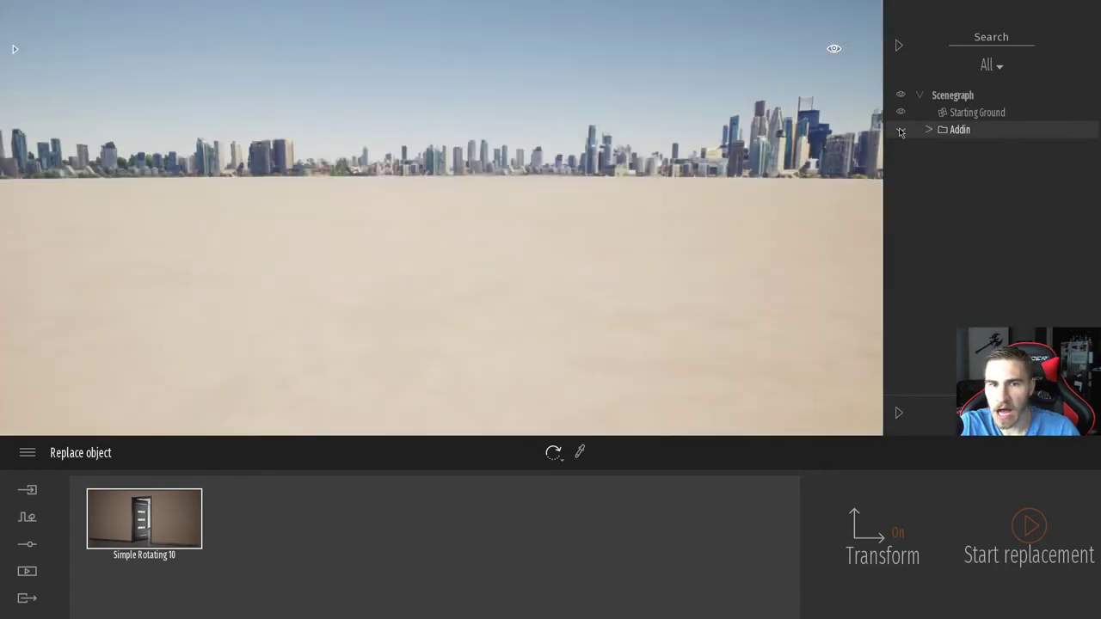
{"action": "mouse_move", "coordinate": [441, 218]}
{"action": "right_mouse_down"}
{"action": "mouse_move", "coordinate": [447, 108]}
{"action": "mouse_move", "coordinate": [602, 104]}
{"action": "right_mouse_up"}
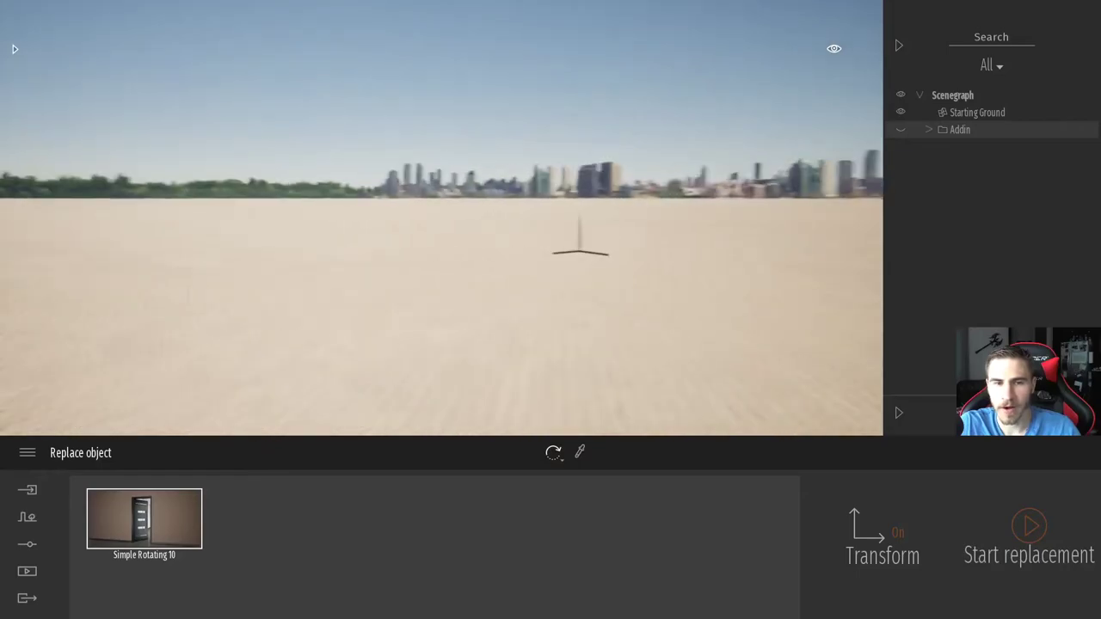
{"action": "left_click", "coordinate": [30, 489]}
{"action": "left_click", "coordinate": [129, 520]}
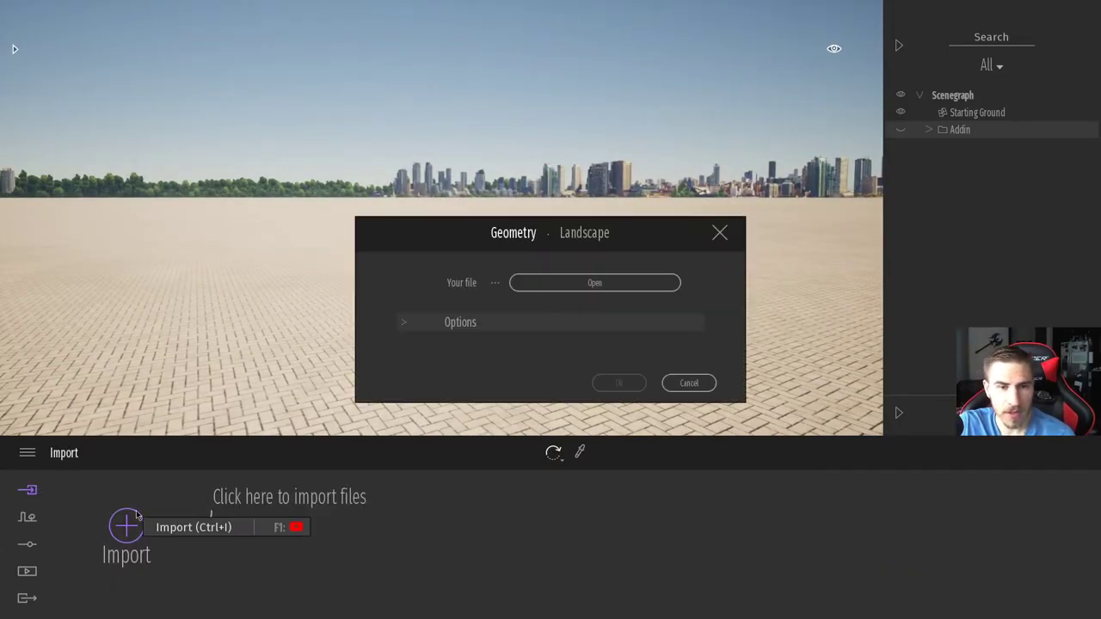
{"action": "left_click", "coordinate": [692, 383]}
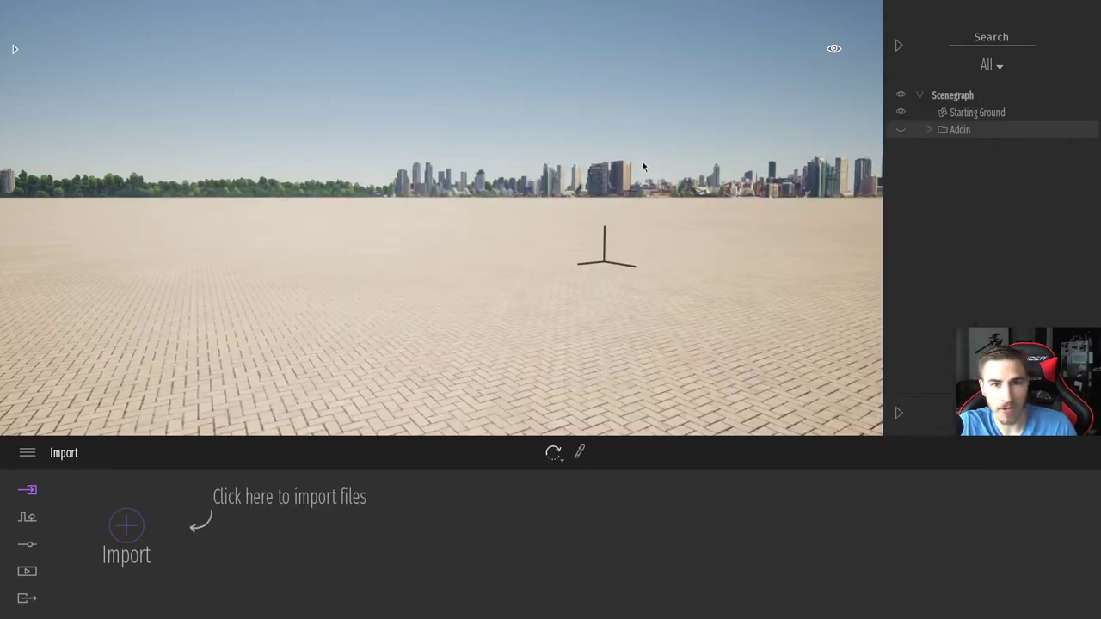
Step: Switch to Revit and review the Twinmotion export options, including No merge, and the FBX save location without exporting
{"action": "key", "text": "alt+Tab"}
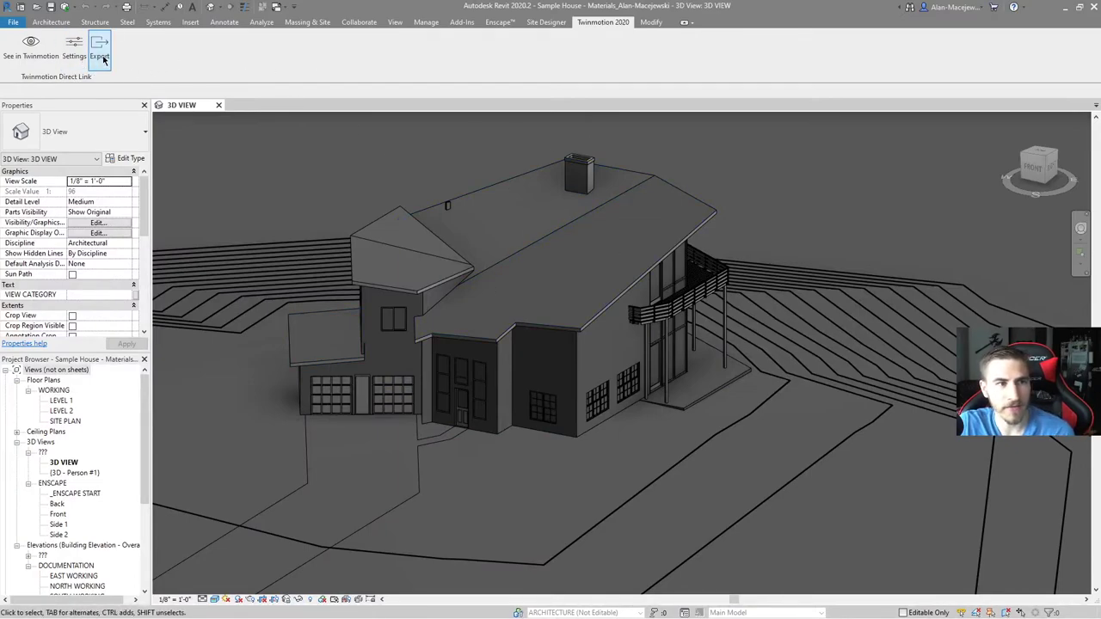
{"action": "left_click", "coordinate": [101, 47]}
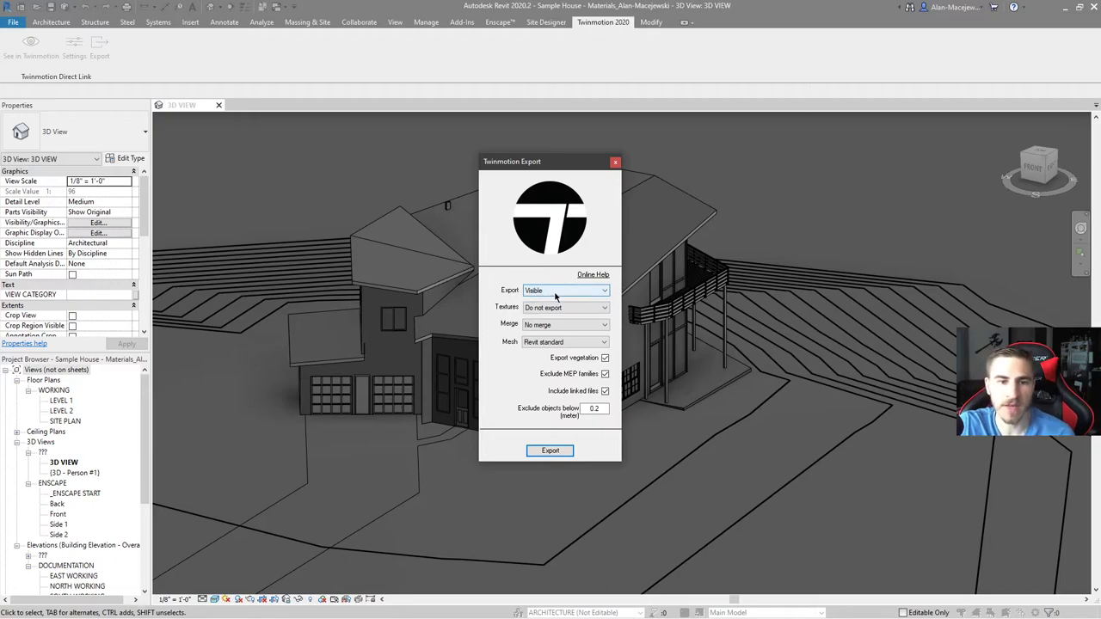
{"action": "left_click", "coordinate": [581, 324]}
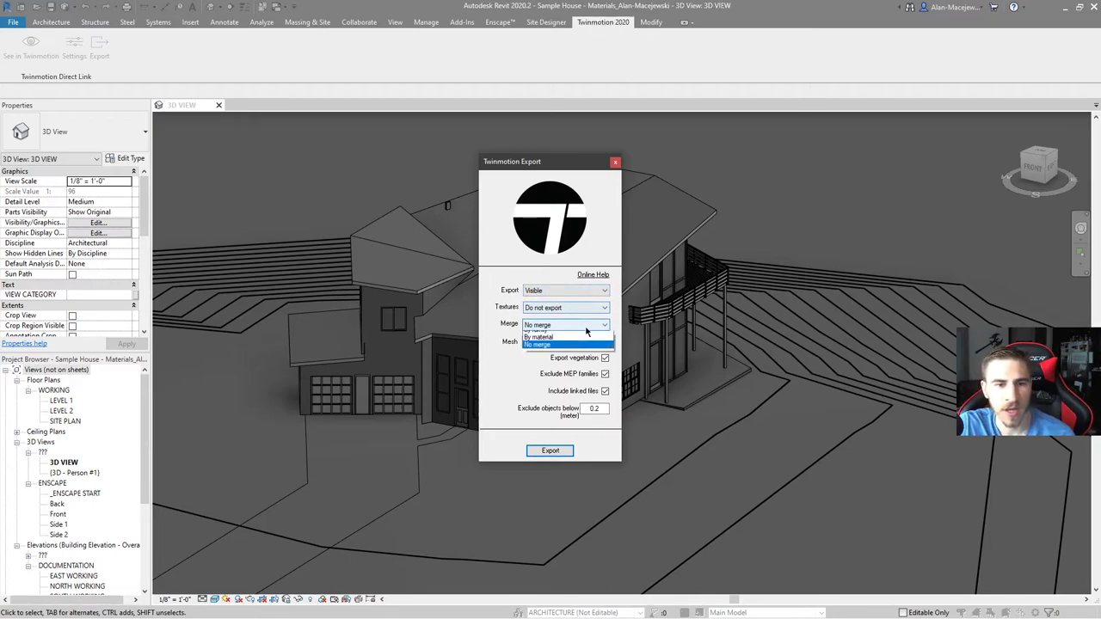
{"action": "left_click", "coordinate": [534, 352]}
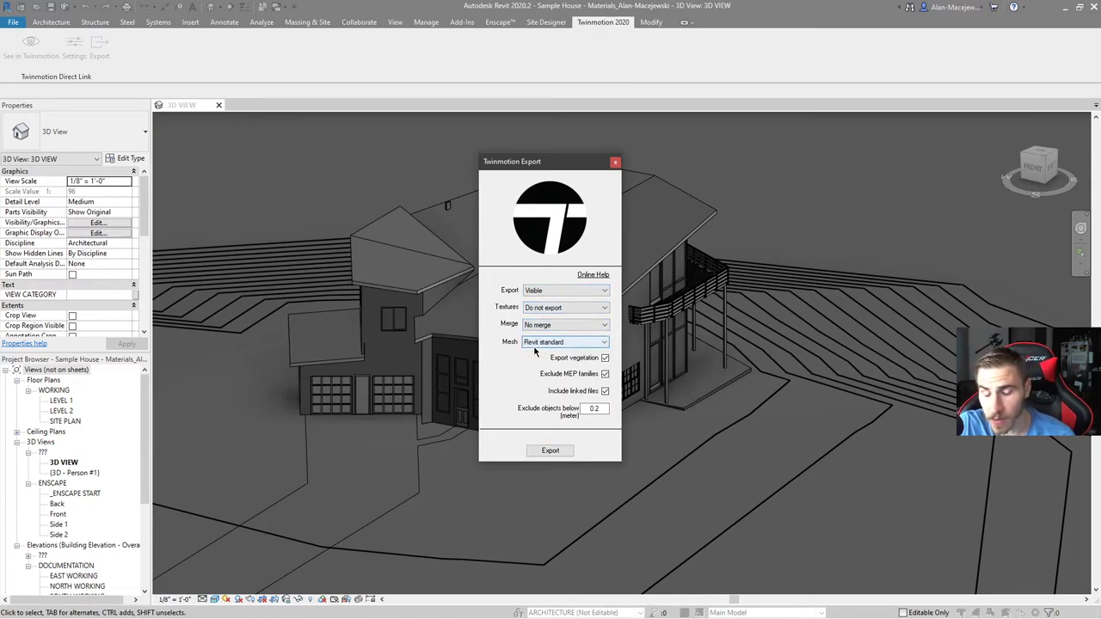
{"action": "left_click", "coordinate": [550, 326]}
{"action": "left_click", "coordinate": [550, 333]}
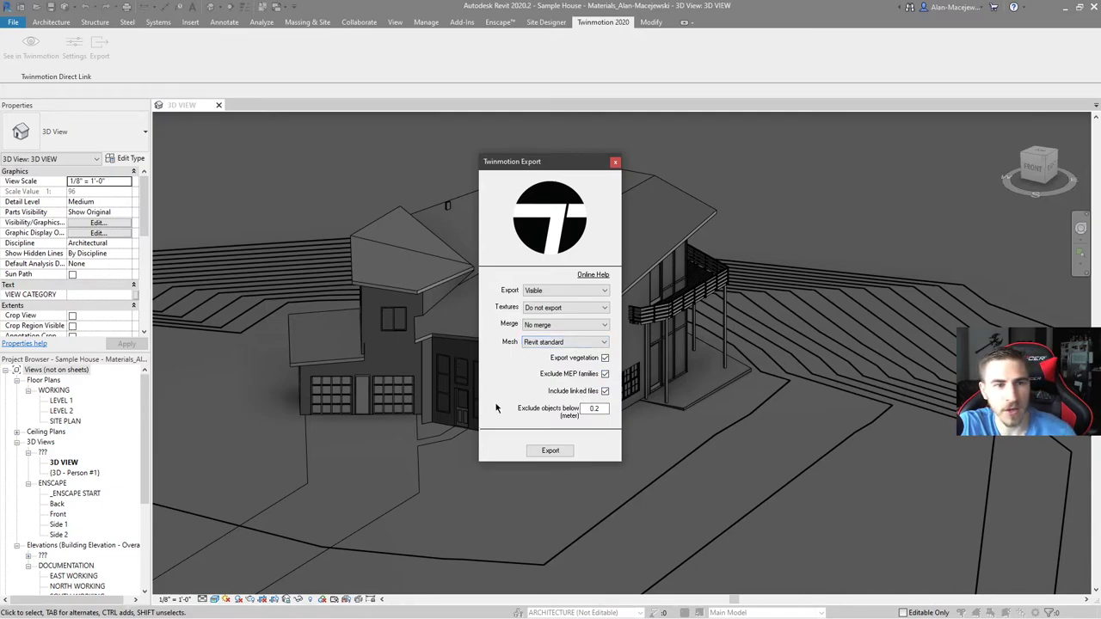
{"action": "left_click", "coordinate": [550, 450]}
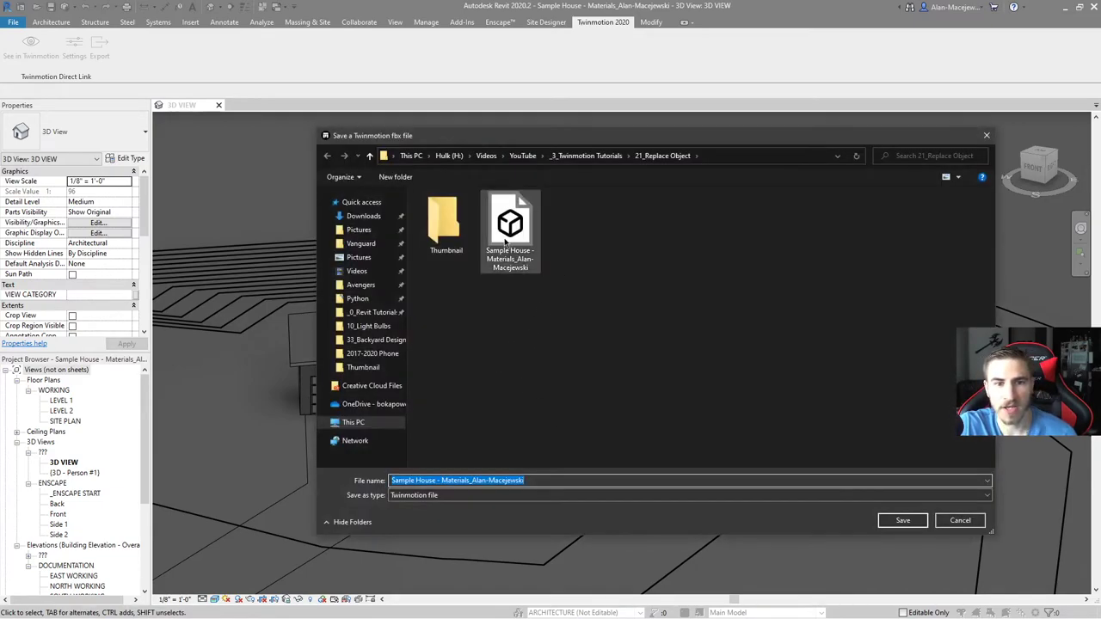
{"action": "left_click", "coordinate": [986, 136]}
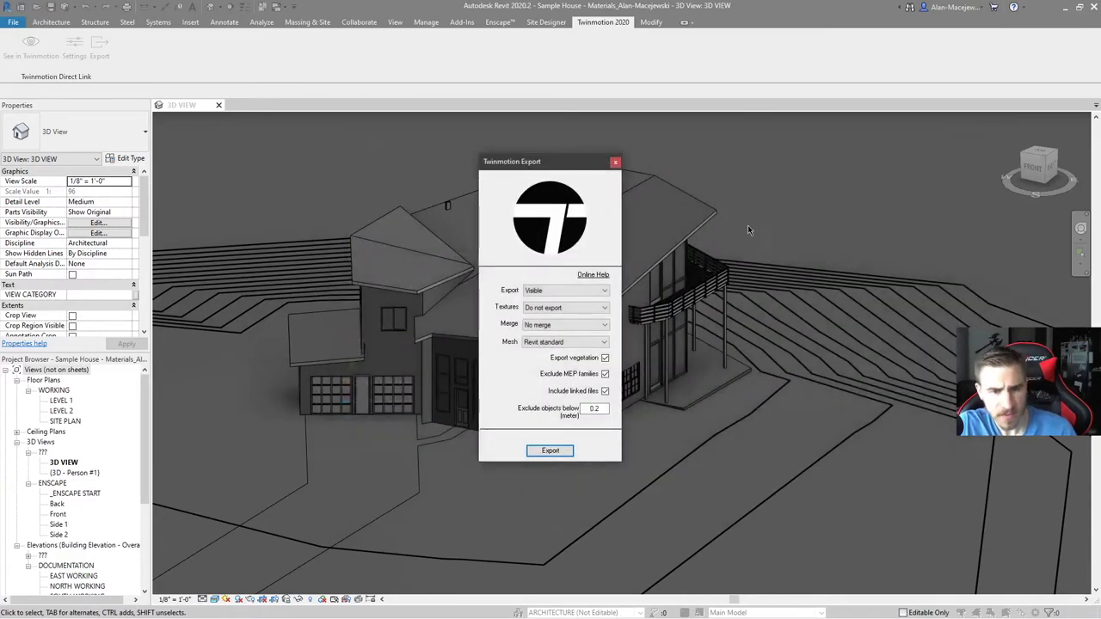
{"action": "left_click", "coordinate": [614, 161]}
Step: Switch to Twinmotion and import the Sample House FBX with Keep hierarchy, using the scene material for all conflicts
{"action": "key", "text": "alt+Tab"}
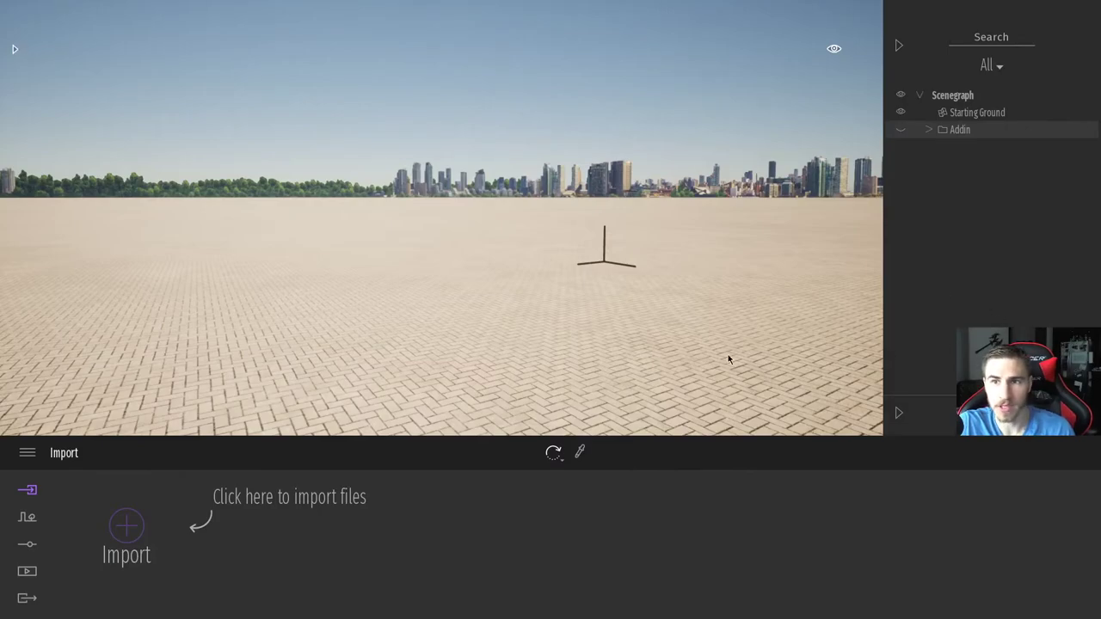
{"action": "left_click", "coordinate": [899, 44]}
{"action": "left_click", "coordinate": [126, 525]}
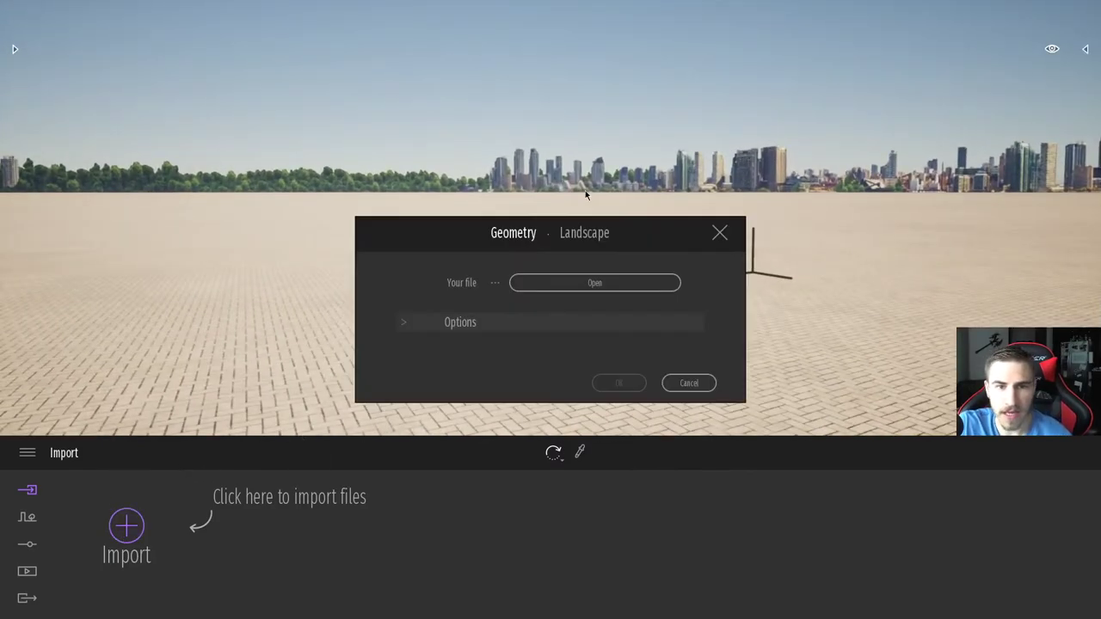
{"action": "left_click", "coordinate": [606, 289]}
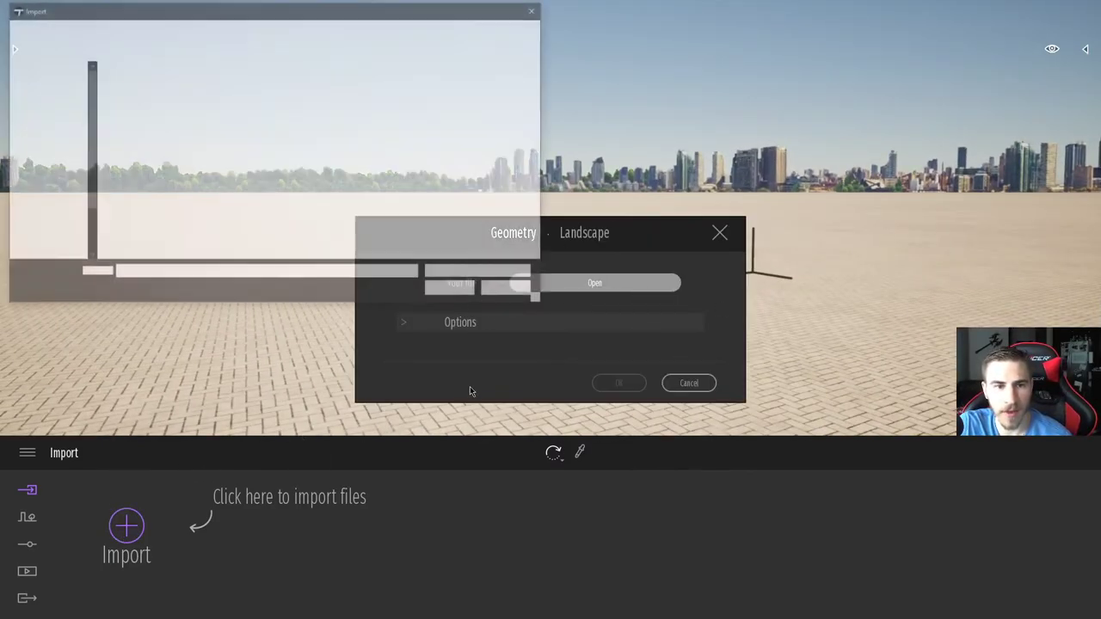
{"action": "left_click", "coordinate": [399, 323]}
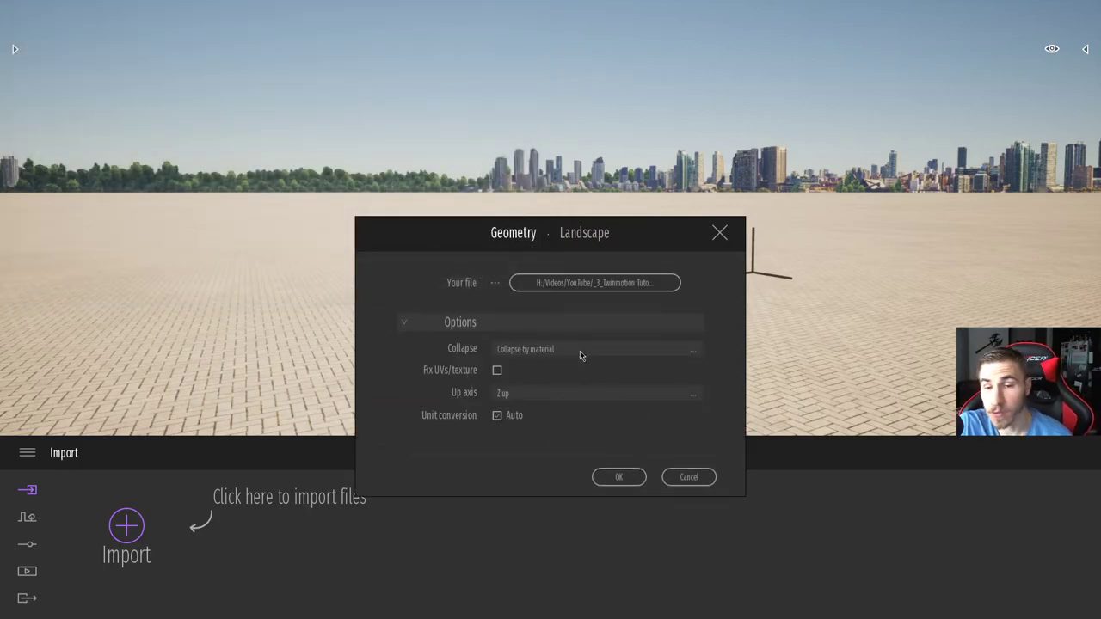
{"action": "left_click", "coordinate": [694, 351]}
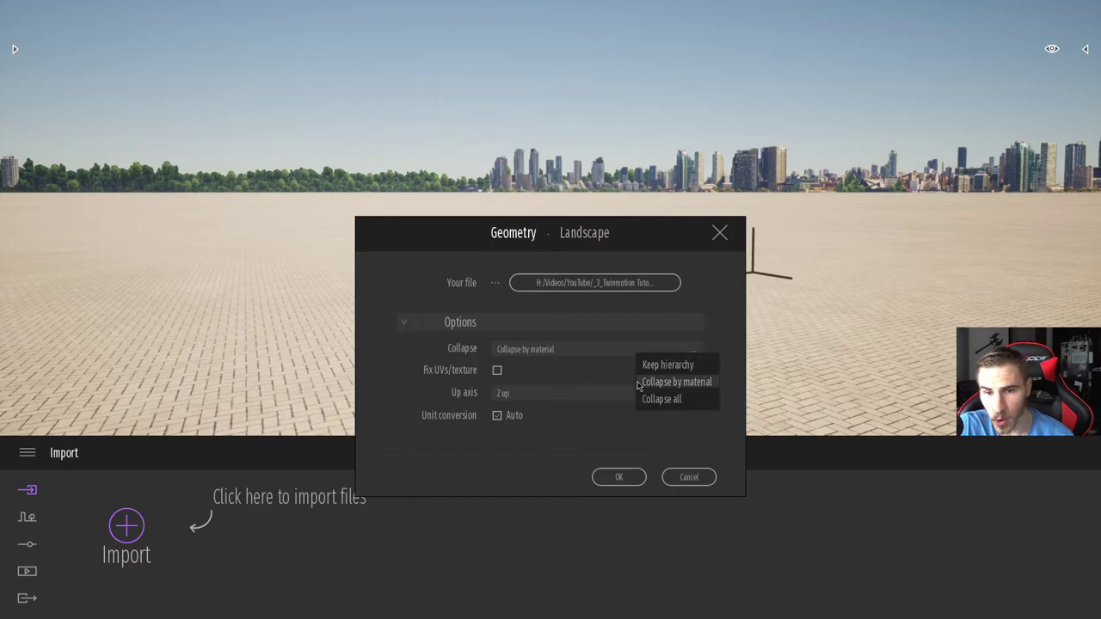
{"action": "left_click", "coordinate": [676, 365]}
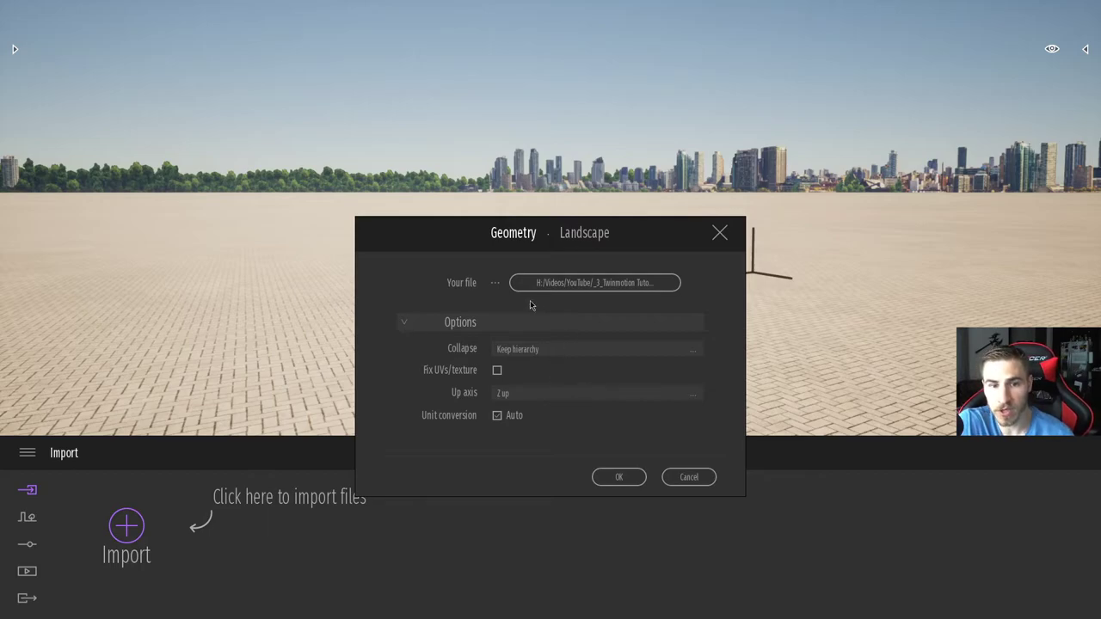
{"action": "left_click", "coordinate": [616, 478]}
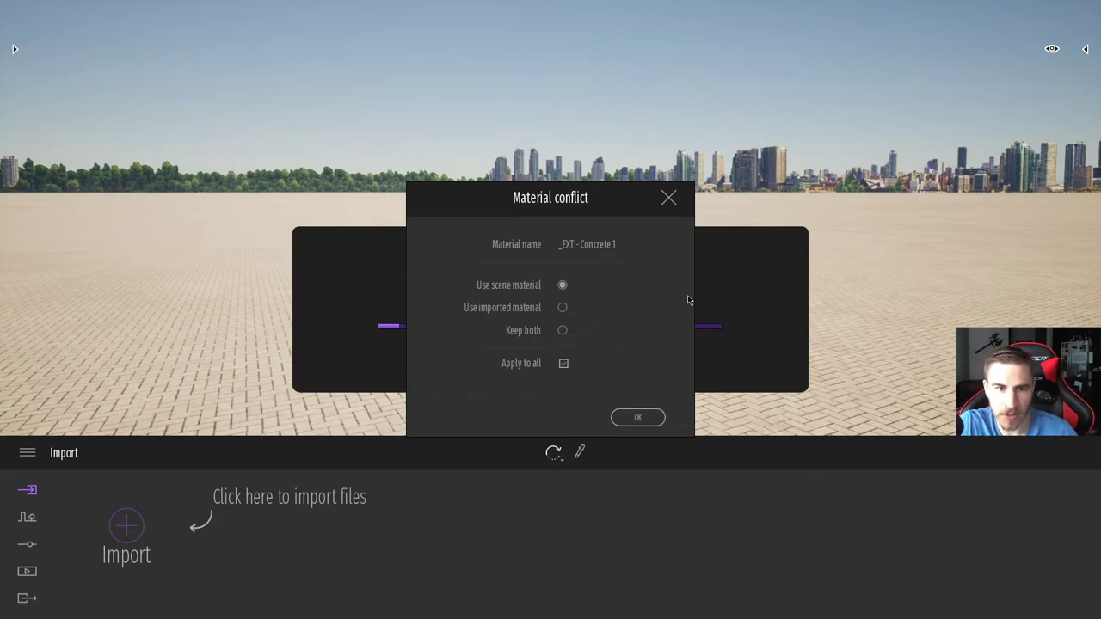
{"action": "left_click", "coordinate": [637, 417]}
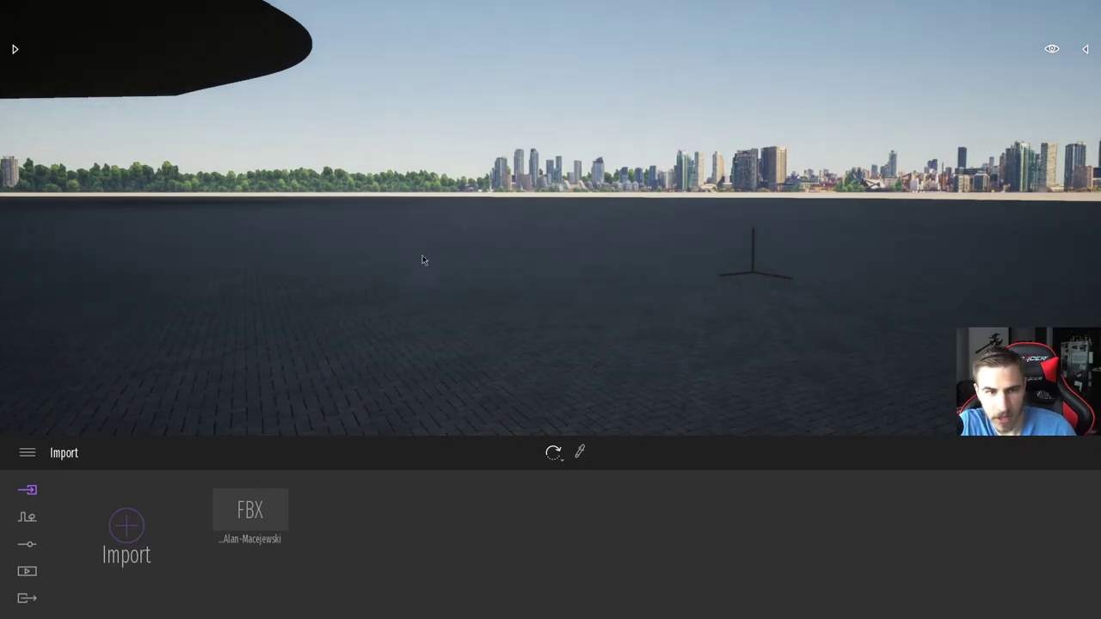
Step: Apply the Two sided glass material from the library to the curtain wall glazing of the FBX house
{"action": "right_click_drag", "start_coordinate": [422, 260], "coordinate": [258, 164]}
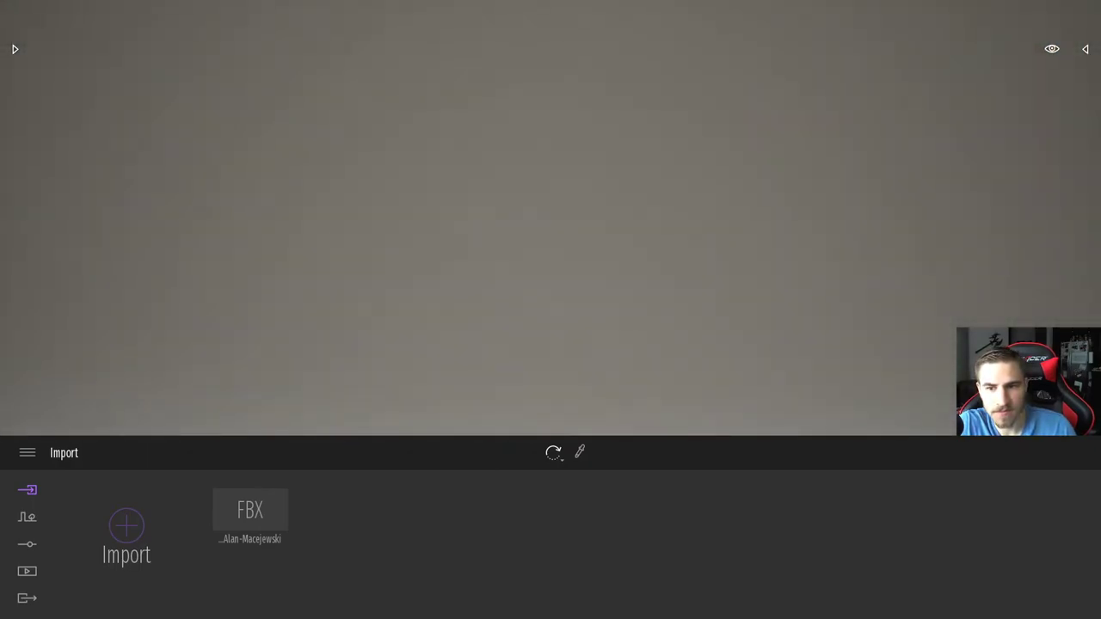
{"action": "right_click_drag", "start_coordinate": [550, 258], "coordinate": [705, 292]}
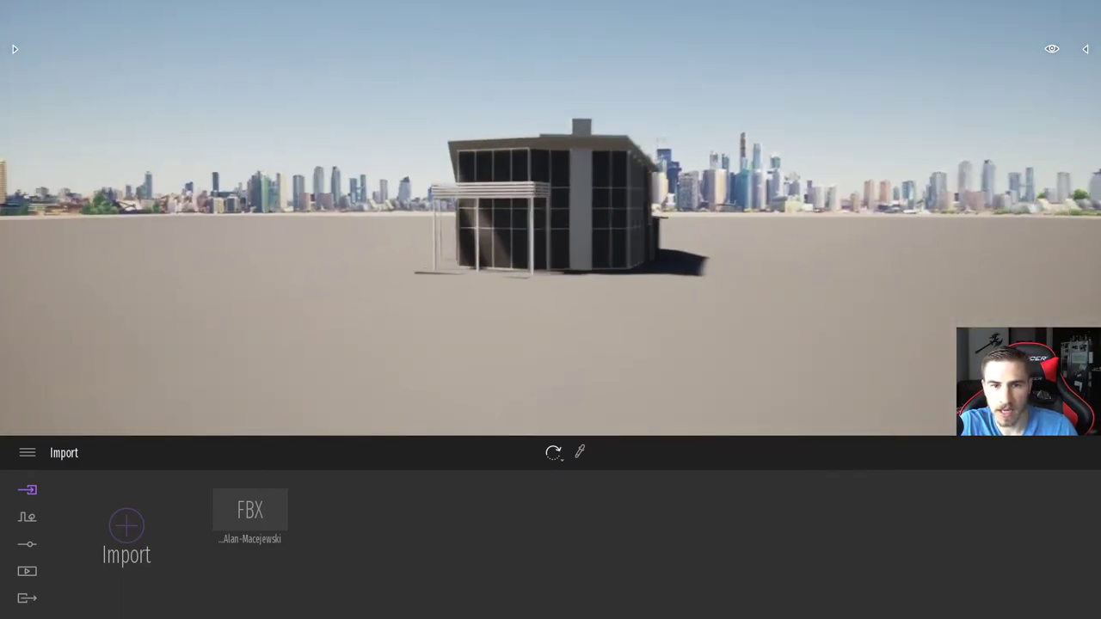
{"action": "left_click", "coordinate": [12, 53]}
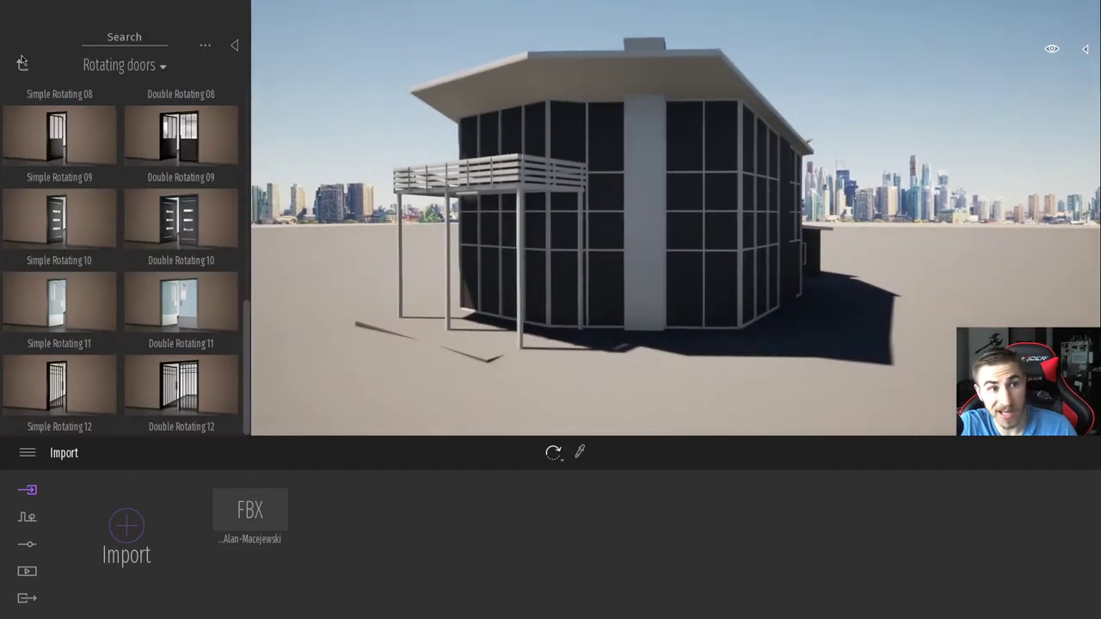
{"action": "left_click", "coordinate": [19, 66]}
{"action": "left_click", "coordinate": [74, 155]}
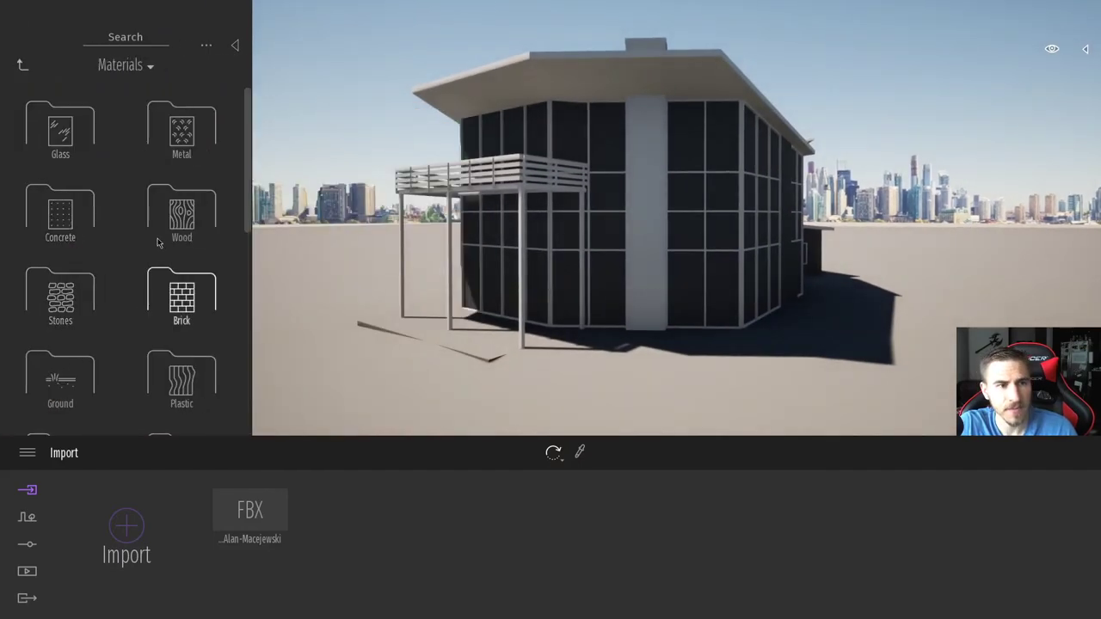
{"action": "left_click", "coordinate": [53, 134]}
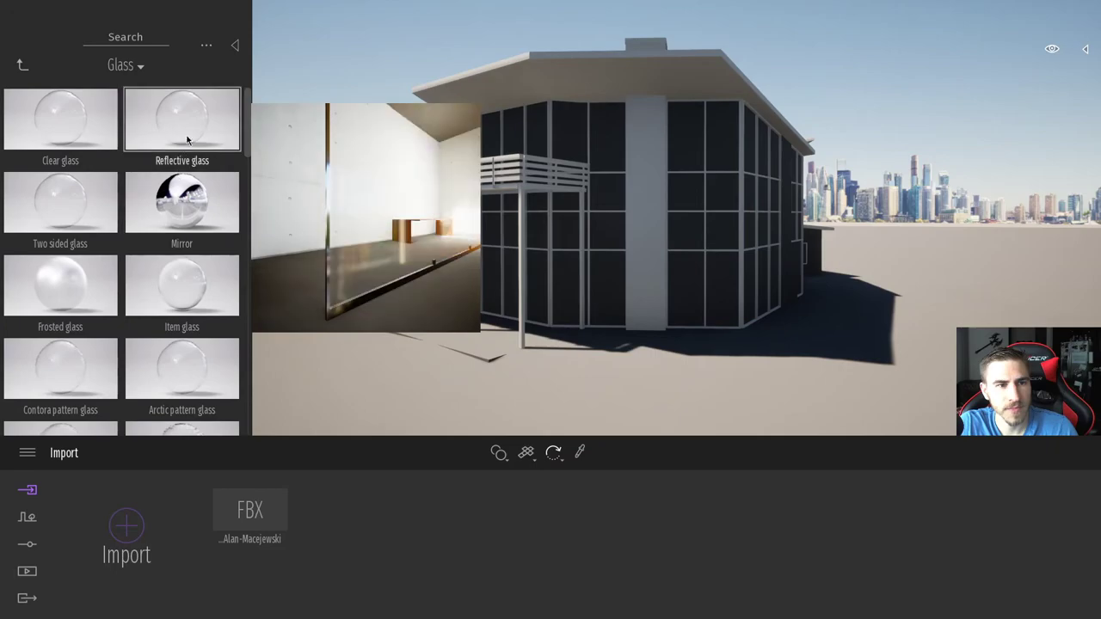
{"action": "left_click", "coordinate": [97, 189]}
{"action": "left_click", "coordinate": [696, 298]}
Step: Go inside the FBX house, select the front entry door and locate its entry in the scene hierarchy
{"action": "key", "text": "w"}
{"action": "right_click_drag", "start_coordinate": [697, 299], "coordinate": [688, 336]}
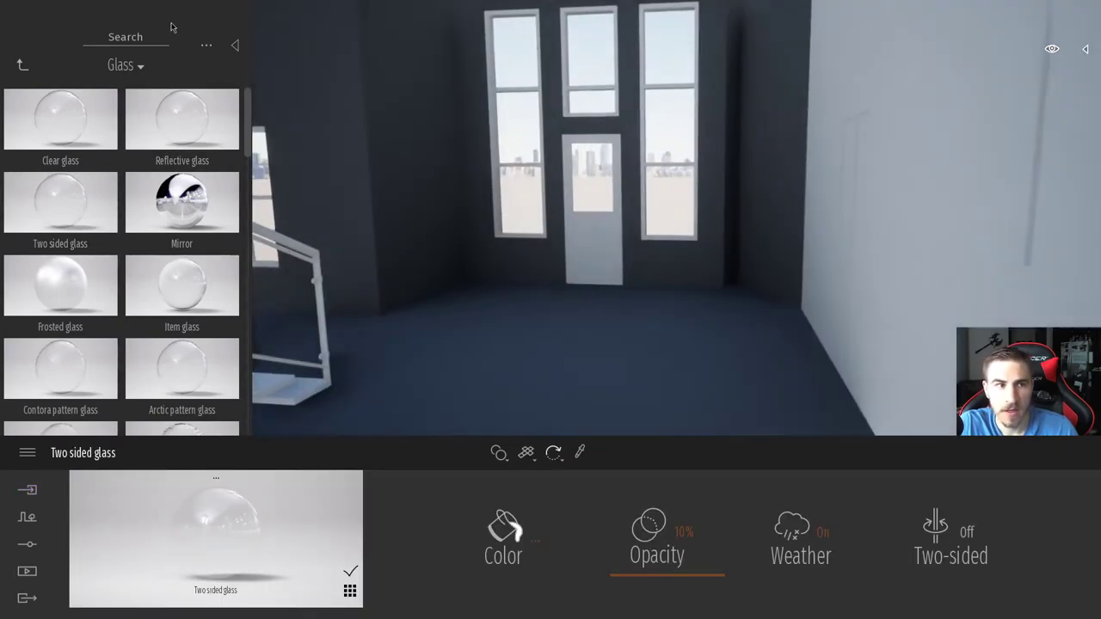
{"action": "left_click", "coordinate": [236, 46]}
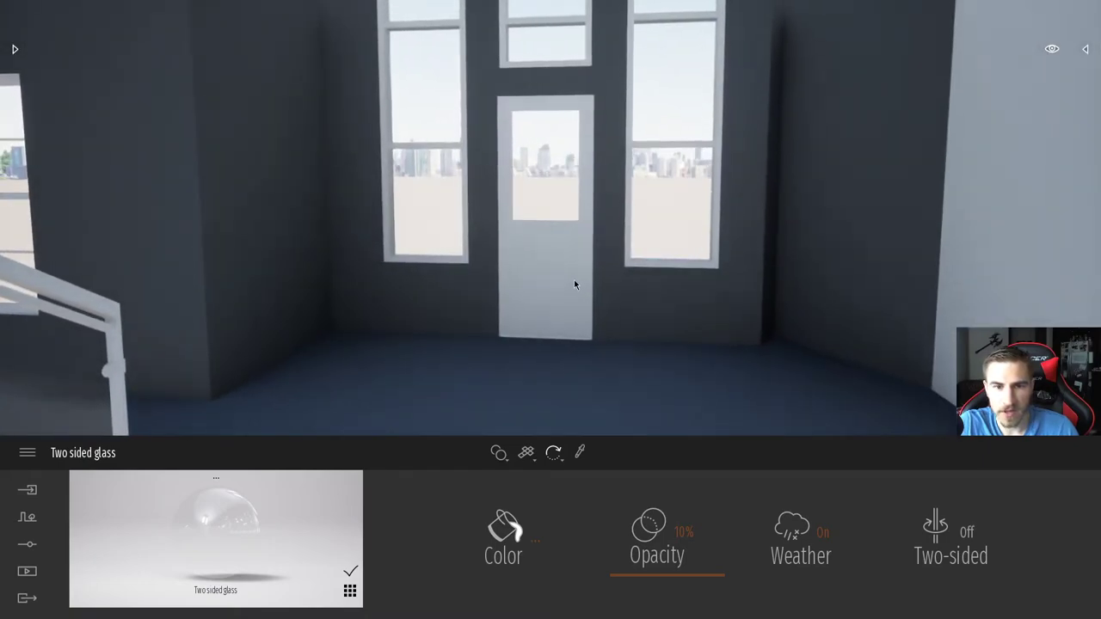
{"action": "left_click", "coordinate": [576, 284]}
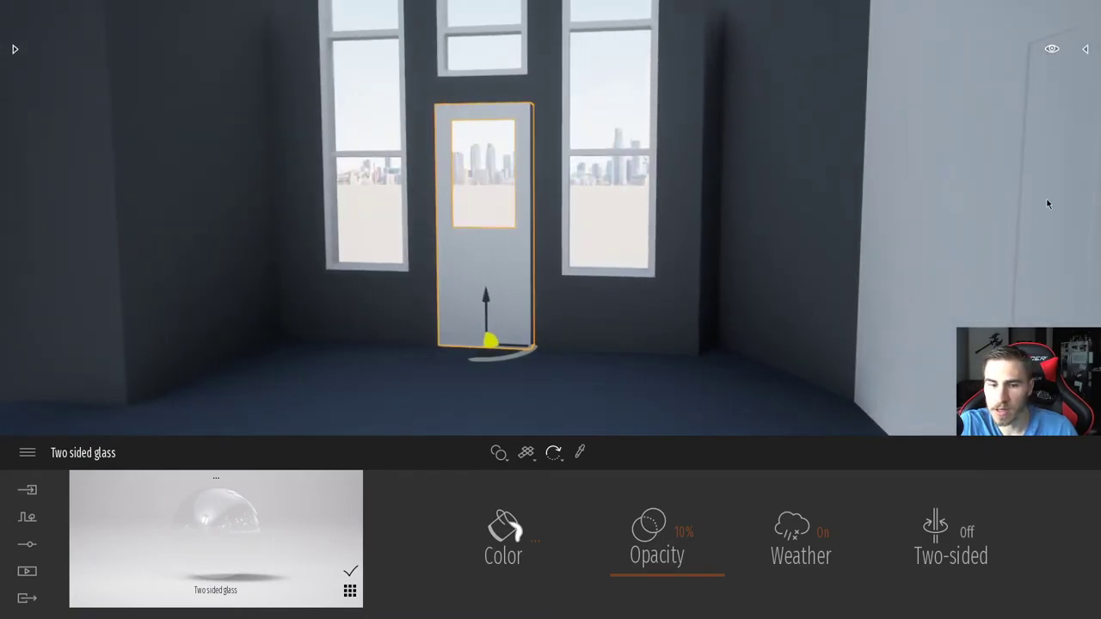
{"action": "left_click", "coordinate": [1085, 49]}
{"action": "scroll", "coordinate": [996, 175], "scroll_direction": "up", "scroll_amount": 2}
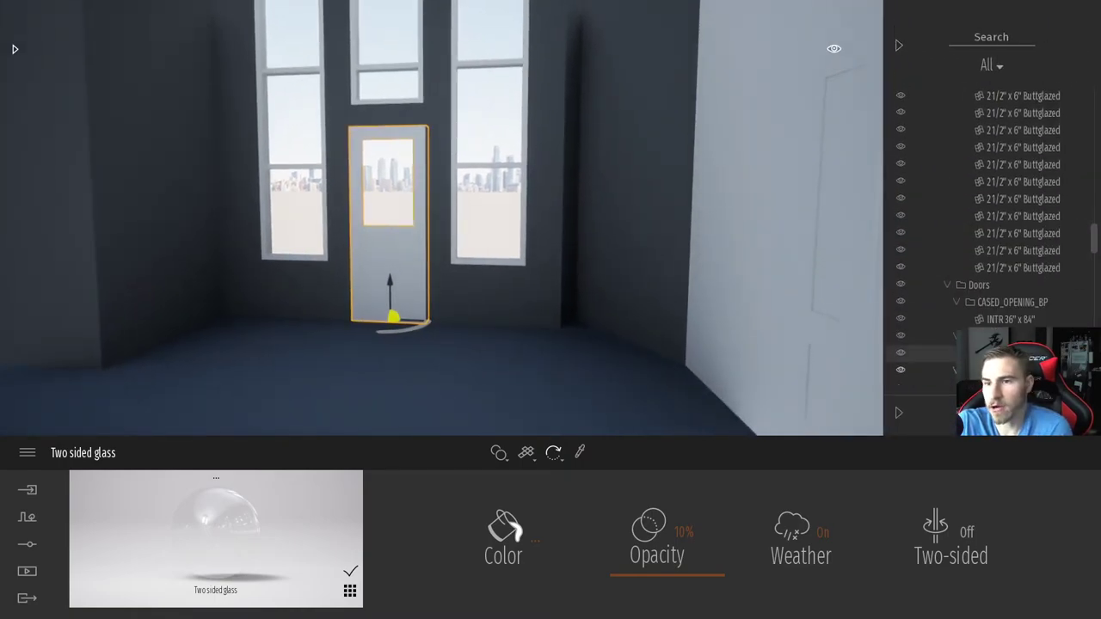
{"action": "scroll", "coordinate": [984, 231], "scroll_direction": "down", "scroll_amount": 1}
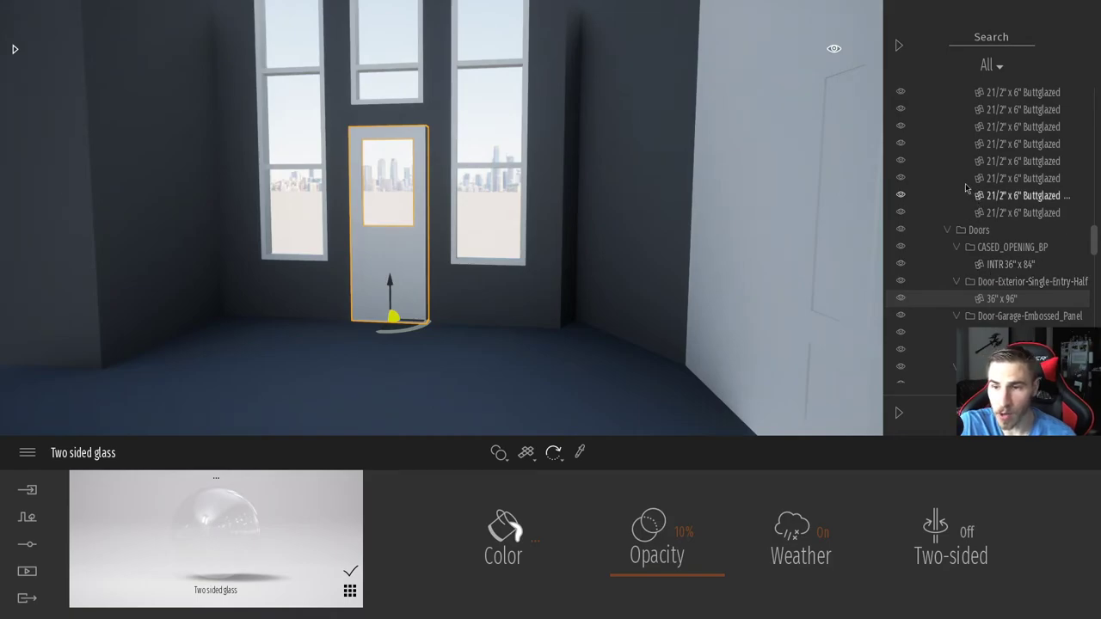
Step: Replace the selected 36" x 96" front entry door with the Simple Rotating 10 door from the library's rotating doors
{"action": "left_click", "coordinate": [477, 257]}
{"action": "left_click", "coordinate": [379, 273]}
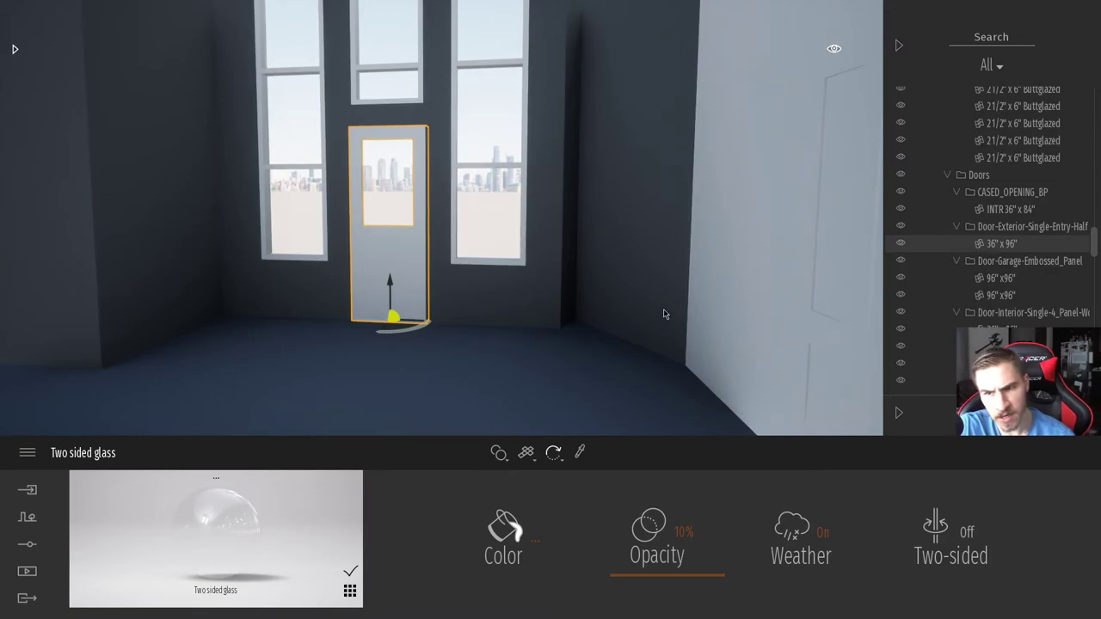
{"action": "right_click", "coordinate": [938, 247]}
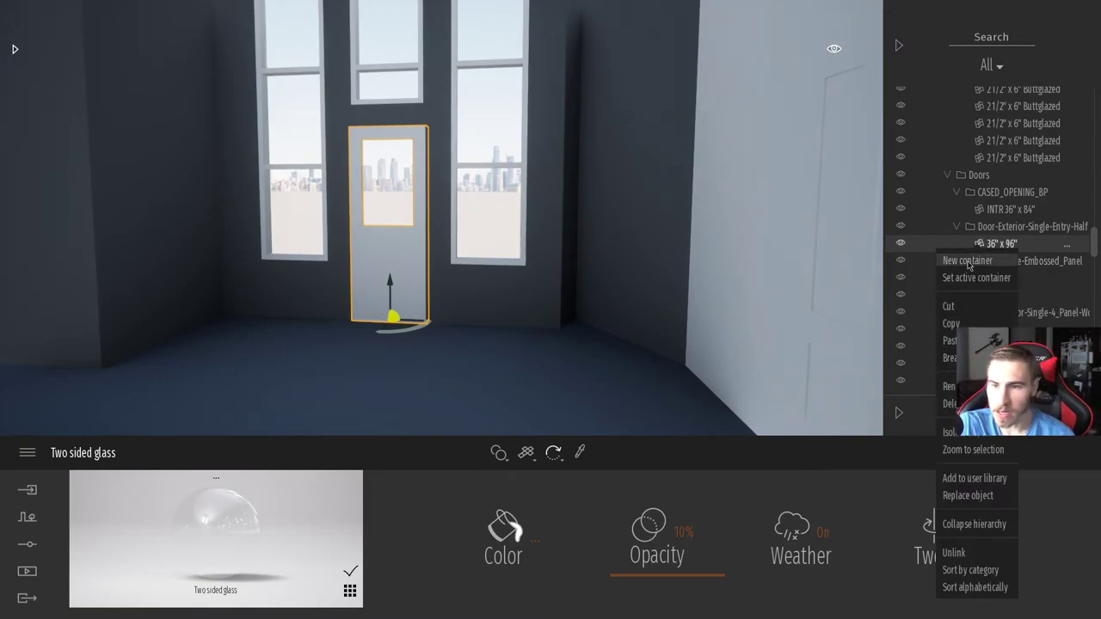
{"action": "left_click", "coordinate": [967, 495]}
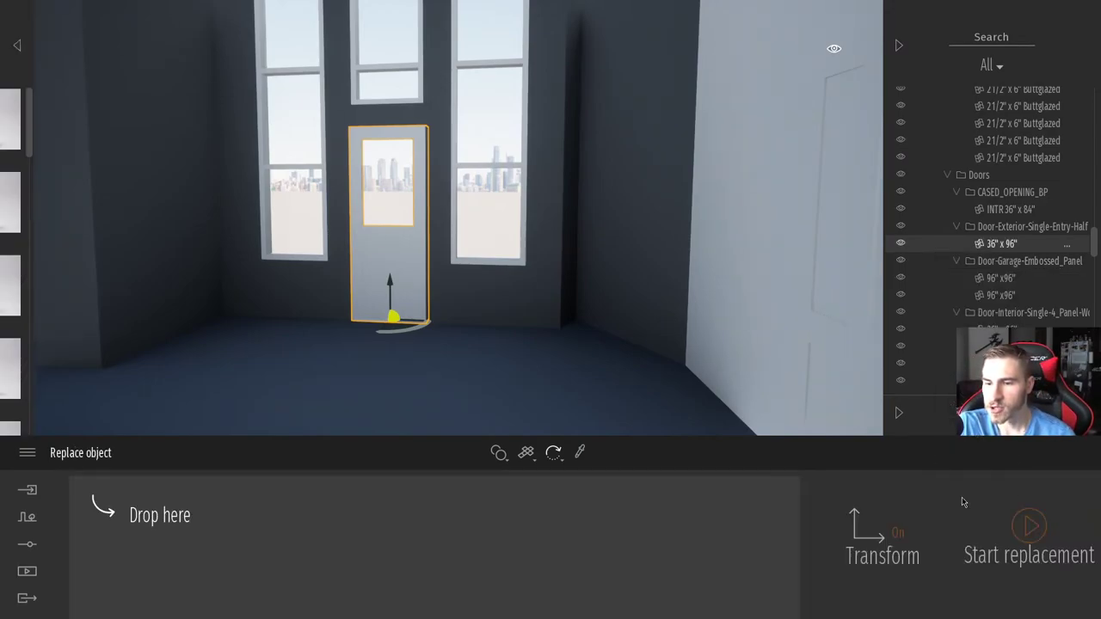
{"action": "left_click", "coordinate": [22, 67]}
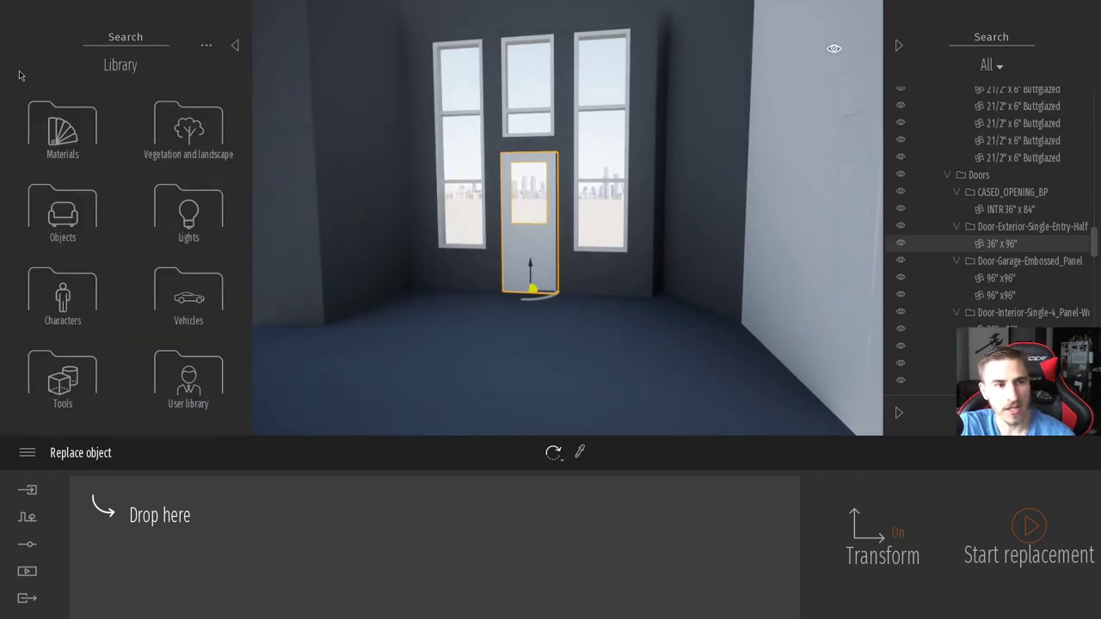
{"action": "left_click", "coordinate": [59, 222]}
{"action": "left_click", "coordinate": [177, 374]}
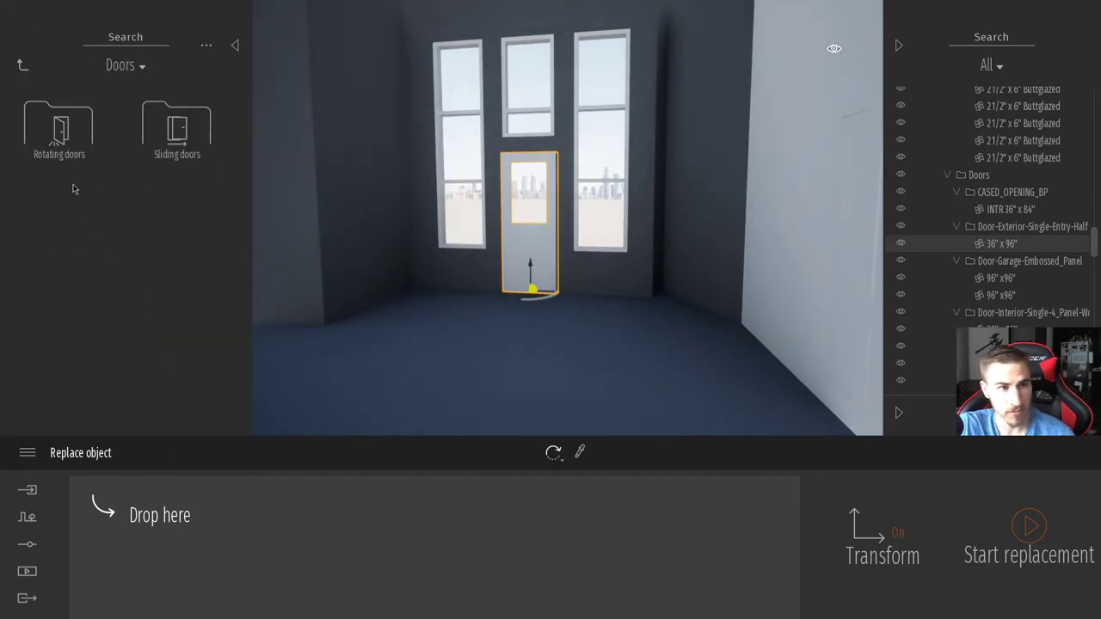
{"action": "left_click", "coordinate": [58, 125]}
{"action": "scroll", "coordinate": [135, 248], "scroll_direction": "down", "scroll_amount": 3}
{"action": "scroll", "coordinate": [135, 249], "scroll_direction": "down", "scroll_amount": 3}
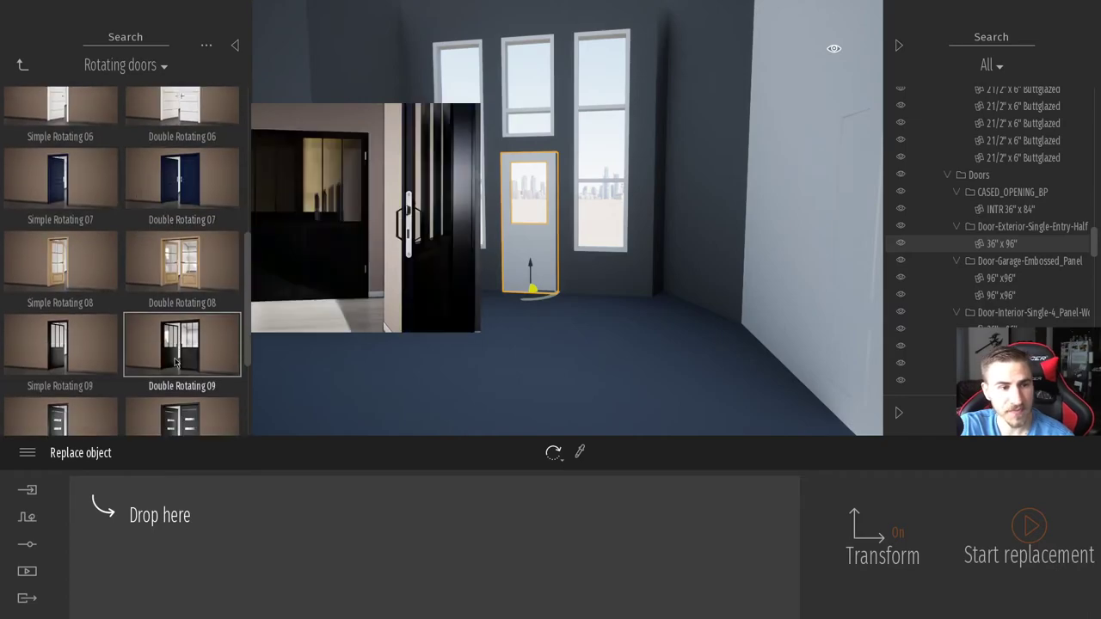
{"action": "left_click_drag", "start_coordinate": [60, 303], "coordinate": [270, 568]}
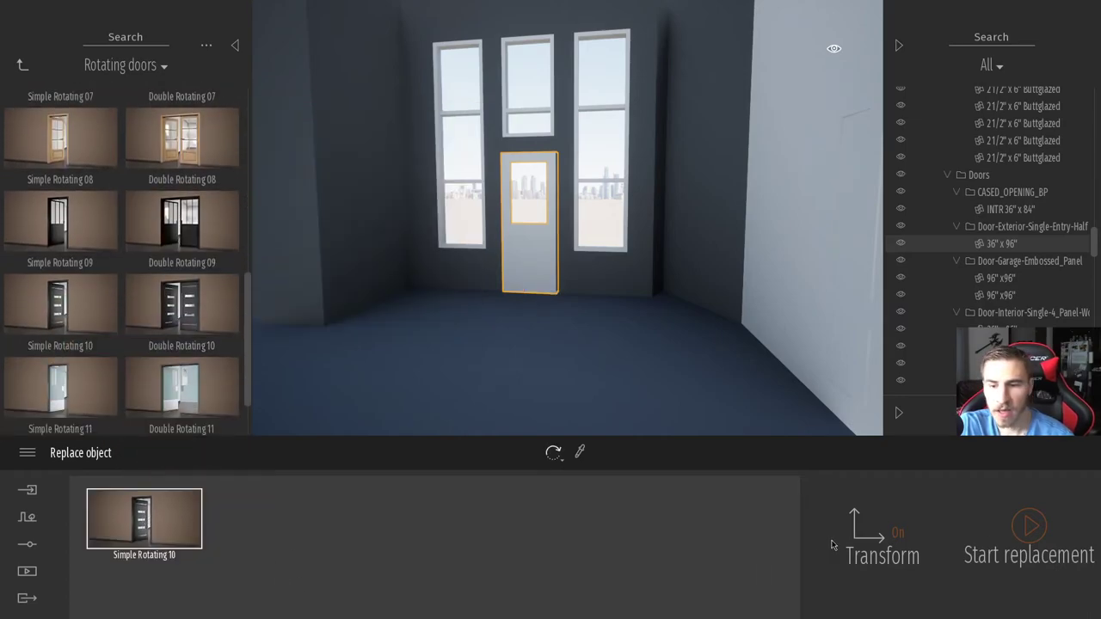
{"action": "left_click", "coordinate": [1030, 527]}
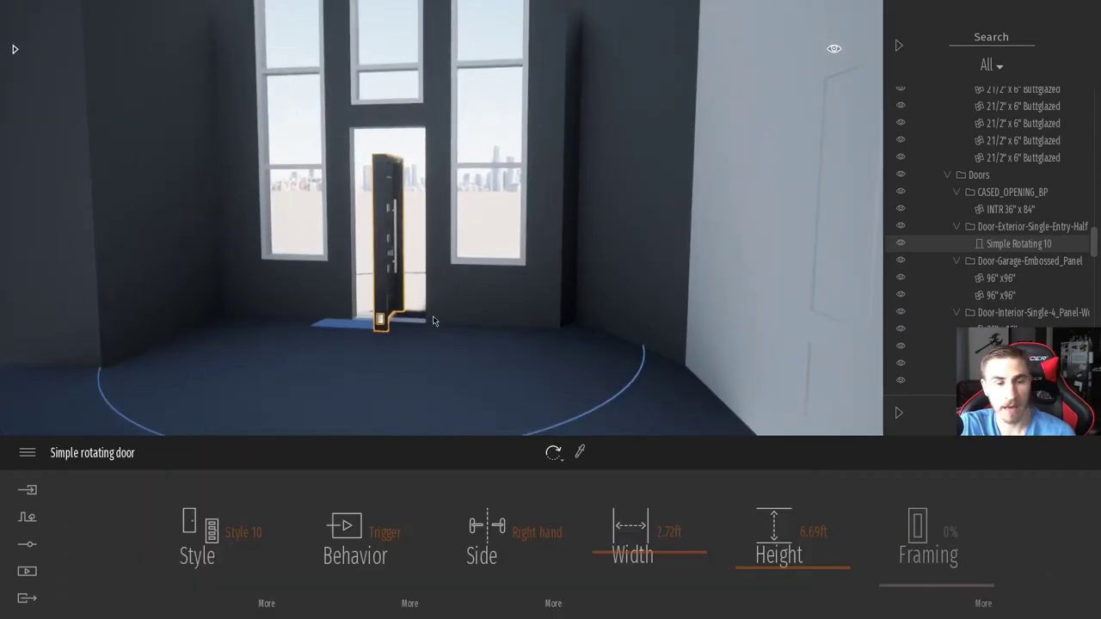
Step: Select the new entry door together with the partition wall around it and isolate both
{"action": "right_click_drag", "start_coordinate": [462, 347], "coordinate": [396, 353]}
{"action": "key", "text": "w"}
{"action": "key", "text": "d"}
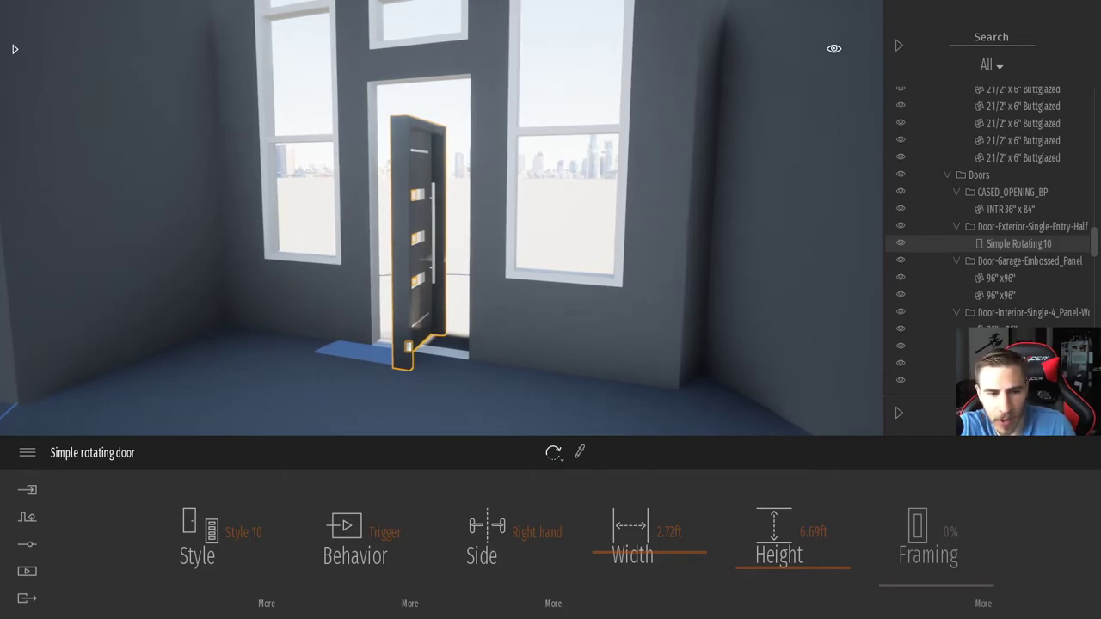
{"action": "key", "text": "a"}
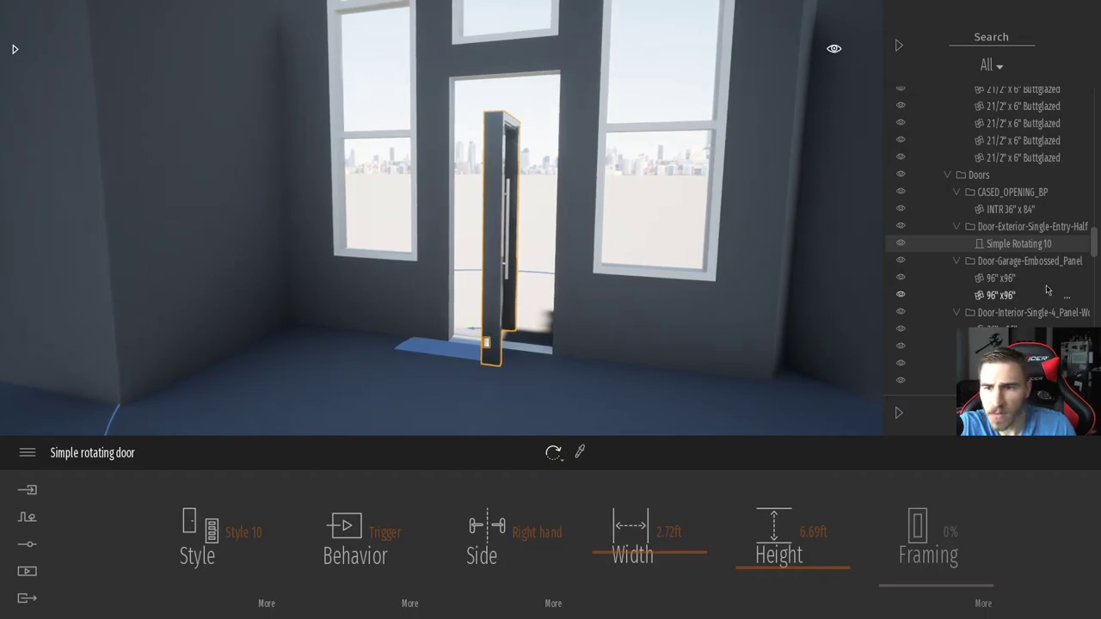
{"action": "right_click", "coordinate": [989, 245]}
{"action": "left_click", "coordinate": [646, 315]}
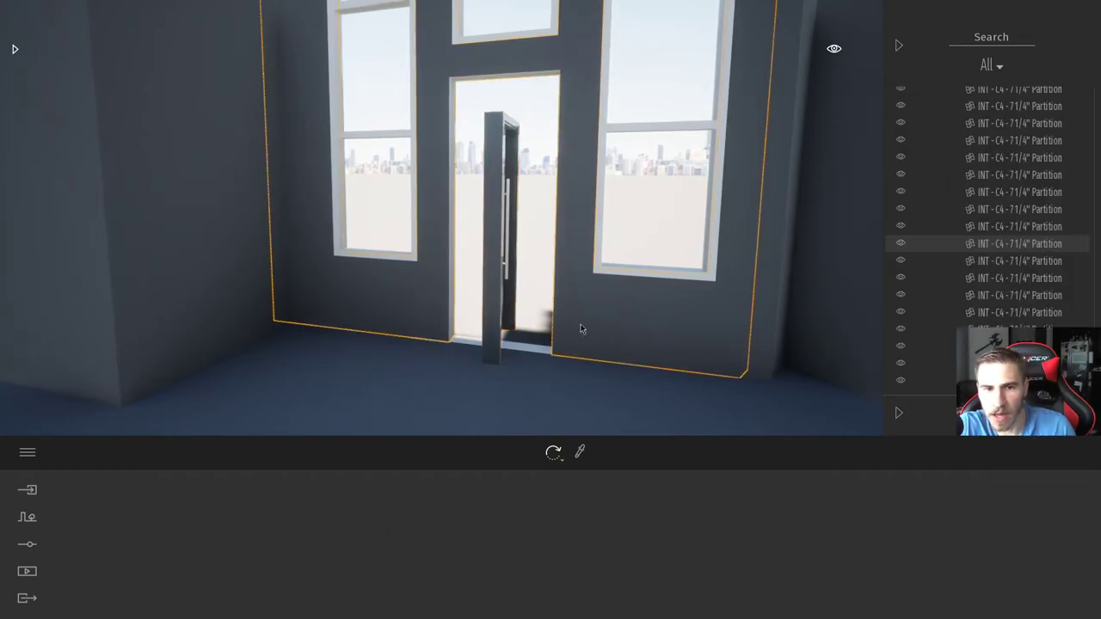
{"action": "left_click", "coordinate": [499, 294]}
{"action": "left_click", "coordinate": [576, 325]}
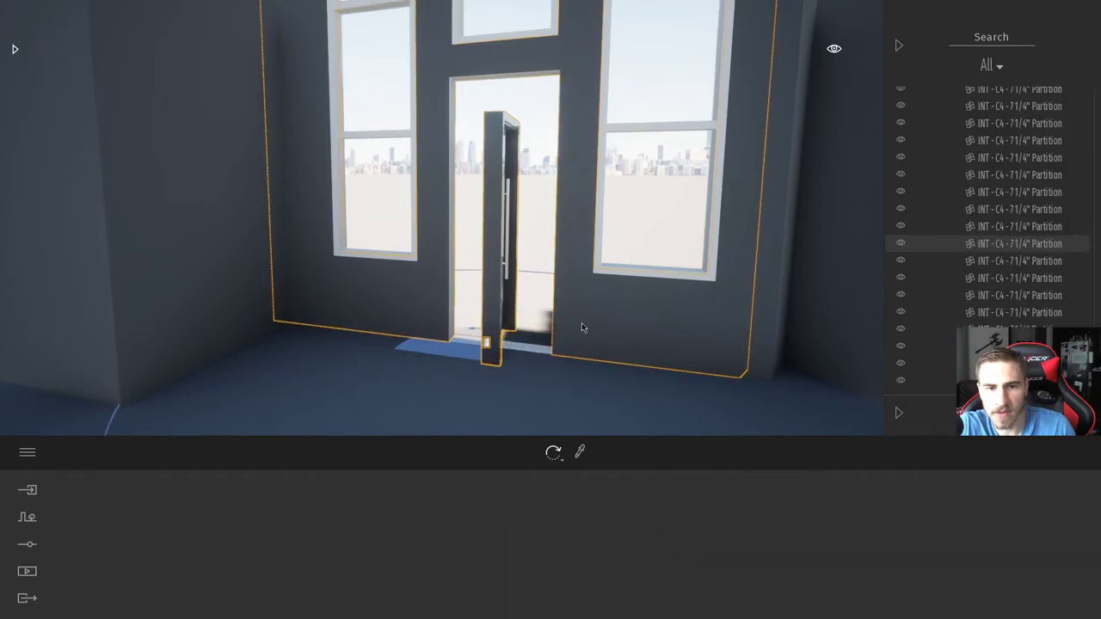
{"action": "right_click", "coordinate": [1045, 246]}
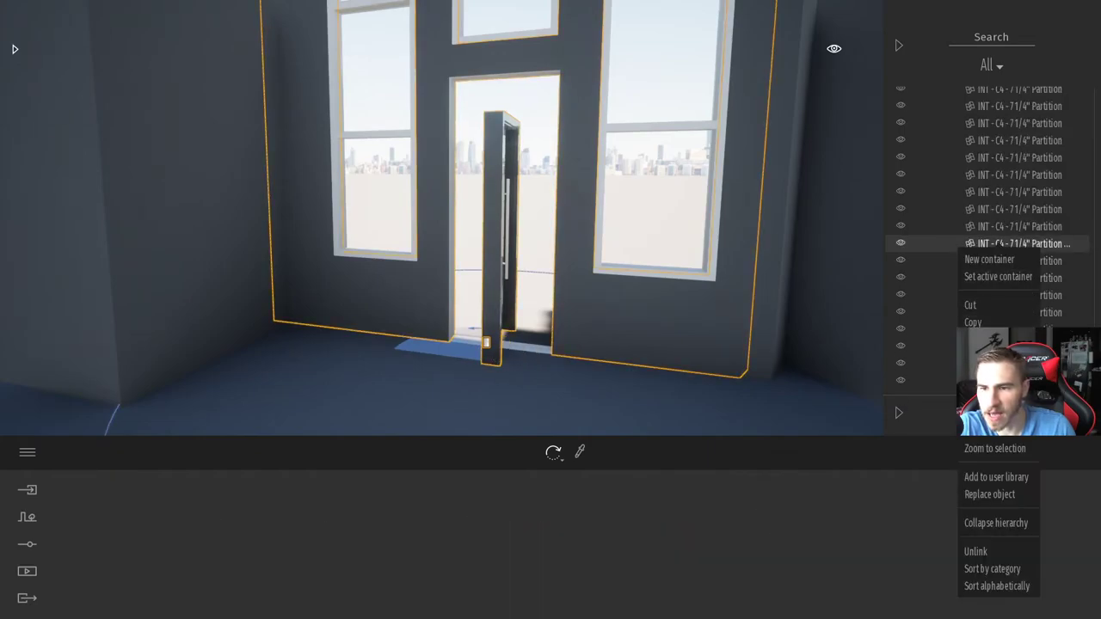
{"action": "left_click", "coordinate": [989, 430]}
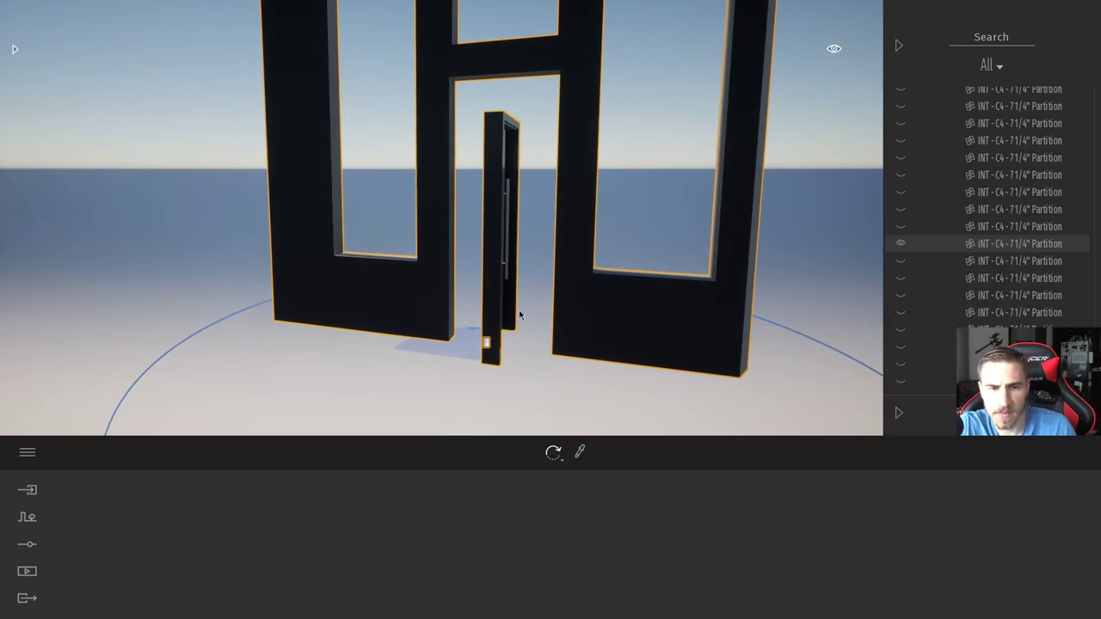
Step: Rotate the Simple Rotating 10 door by 90 degrees so it lines up with the wall opening
{"action": "left_click", "coordinate": [518, 336]}
{"action": "left_click", "coordinate": [495, 313]}
{"action": "middle_click_drag", "start_coordinate": [494, 391], "coordinate": [525, 384]}
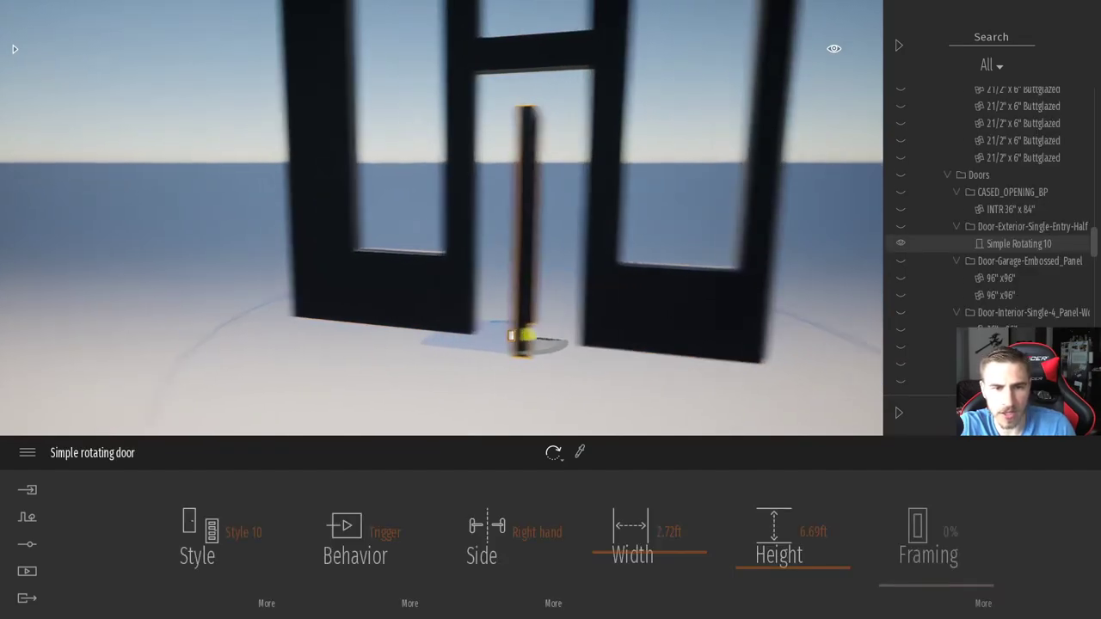
{"action": "right_click_drag", "start_coordinate": [524, 384], "coordinate": [594, 319]}
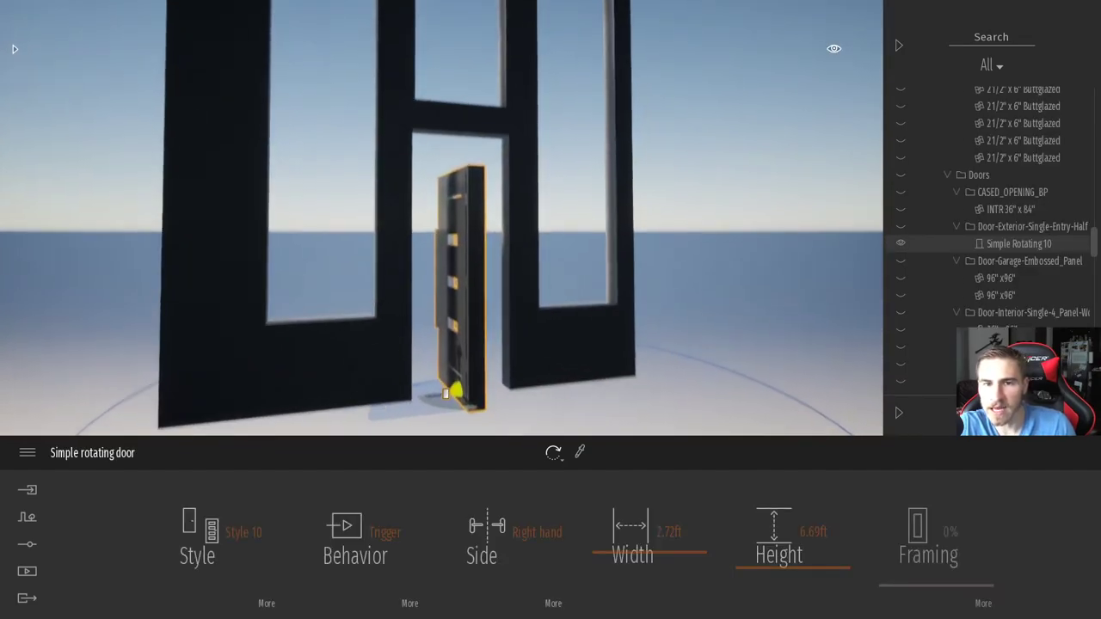
{"action": "right_click_drag", "start_coordinate": [560, 387], "coordinate": [495, 402]}
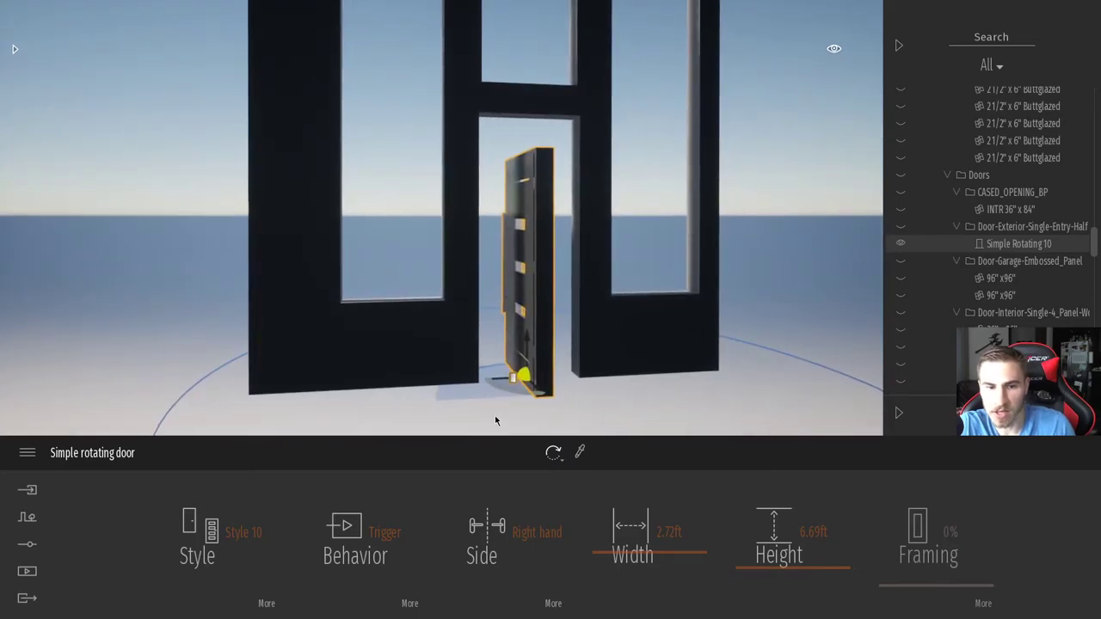
{"action": "type", "text": "90"}
{"action": "key", "text": "Return"}
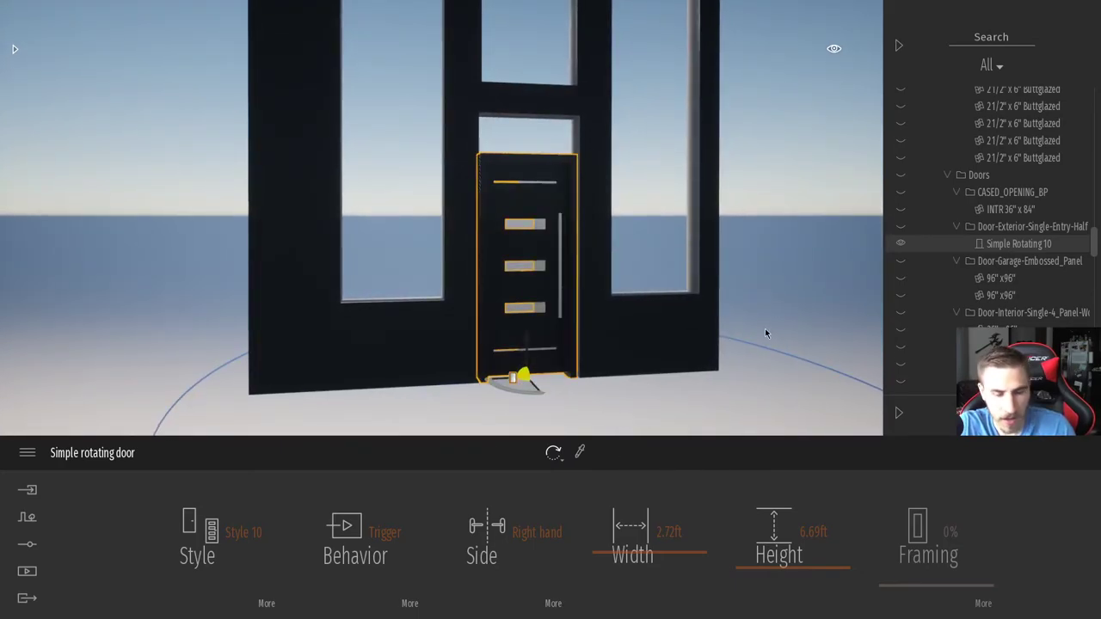
{"action": "left_click", "coordinate": [638, 401]}
{"action": "left_click", "coordinate": [545, 346]}
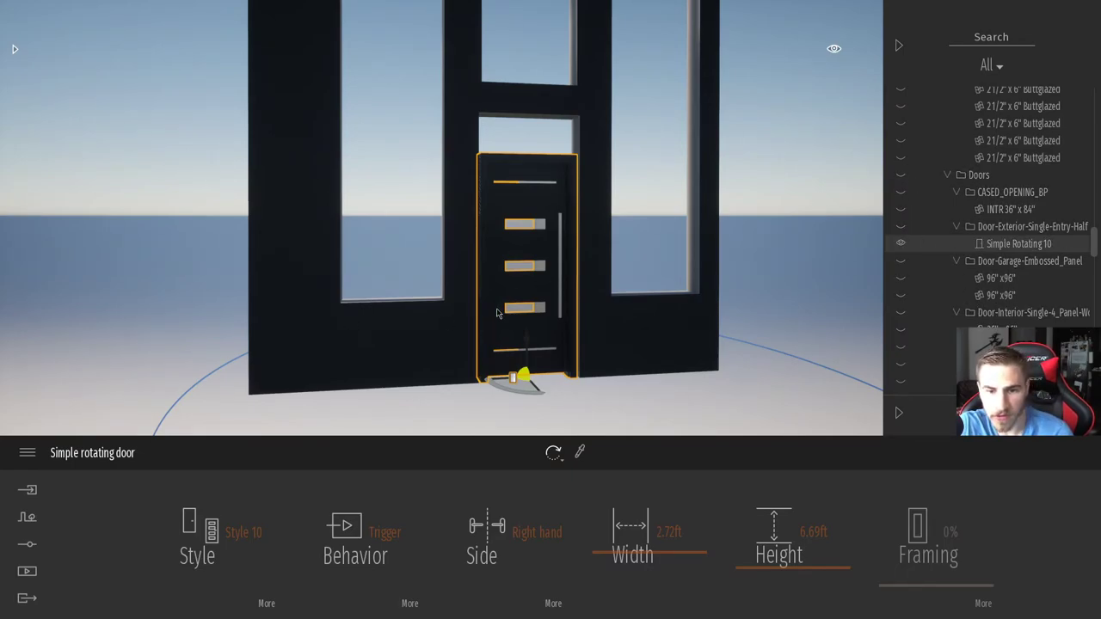
Step: Check how the door fits its opening up close and set the door's width to 3 ft
{"action": "key", "text": "w"}
{"action": "right_click_drag", "start_coordinate": [564, 311], "coordinate": [628, 319]}
{"action": "key", "text": "s"}
{"action": "middle_click_drag", "start_coordinate": [453, 178], "coordinate": [539, 181]}
{"action": "left_click", "coordinate": [678, 565]}
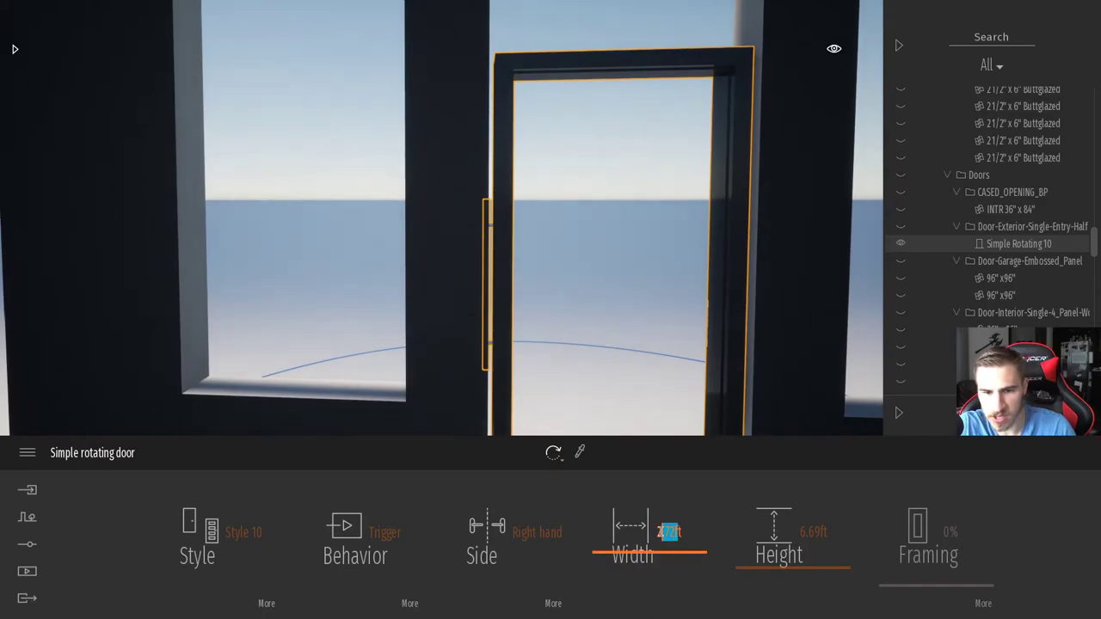
{"action": "type", "text": "2"}
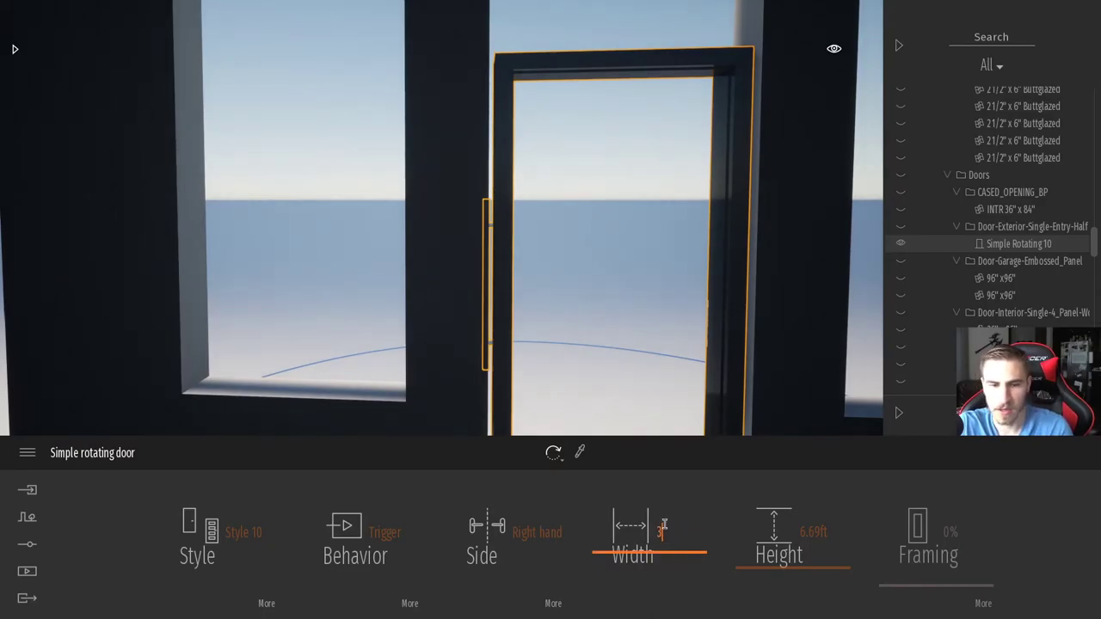
{"action": "key", "text": "Return"}
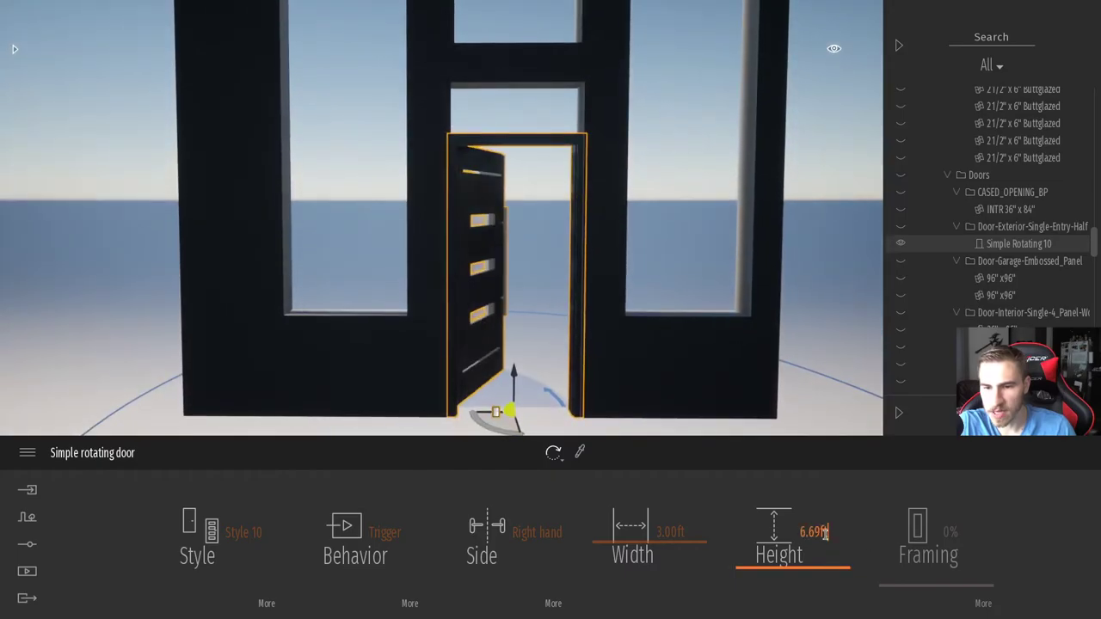
Step: Try a door height of 9 ft, and set the height to 8 ft to fit the opening
{"action": "left_click", "coordinate": [813, 533]}
{"action": "type", "text": "9"}
{"action": "key", "text": "Return"}
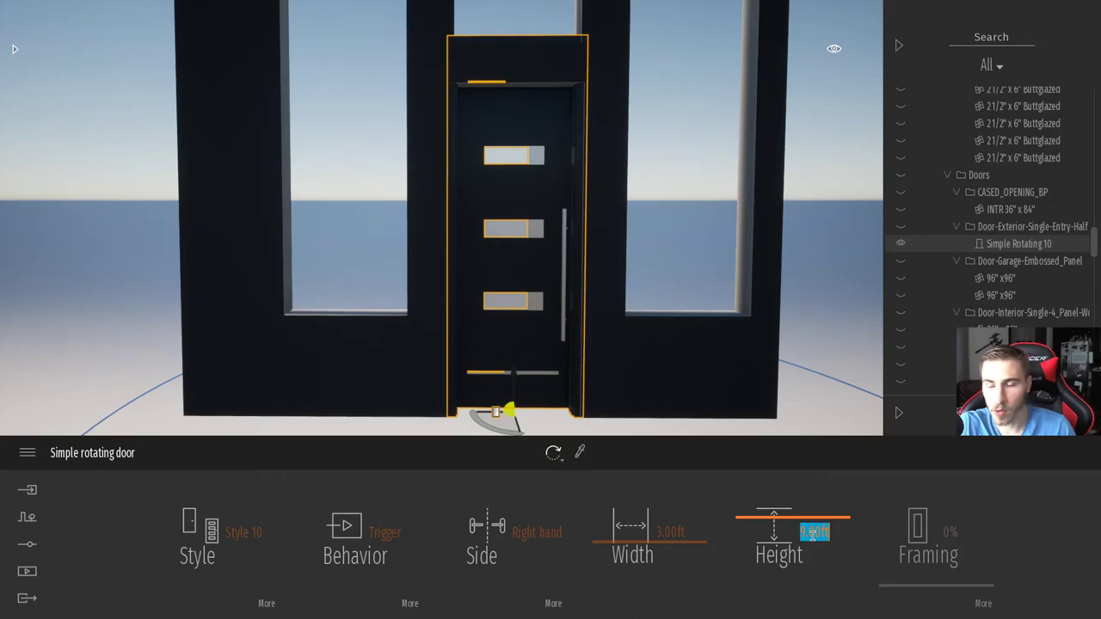
{"action": "type", "text": "8"}
{"action": "key", "text": "Return"}
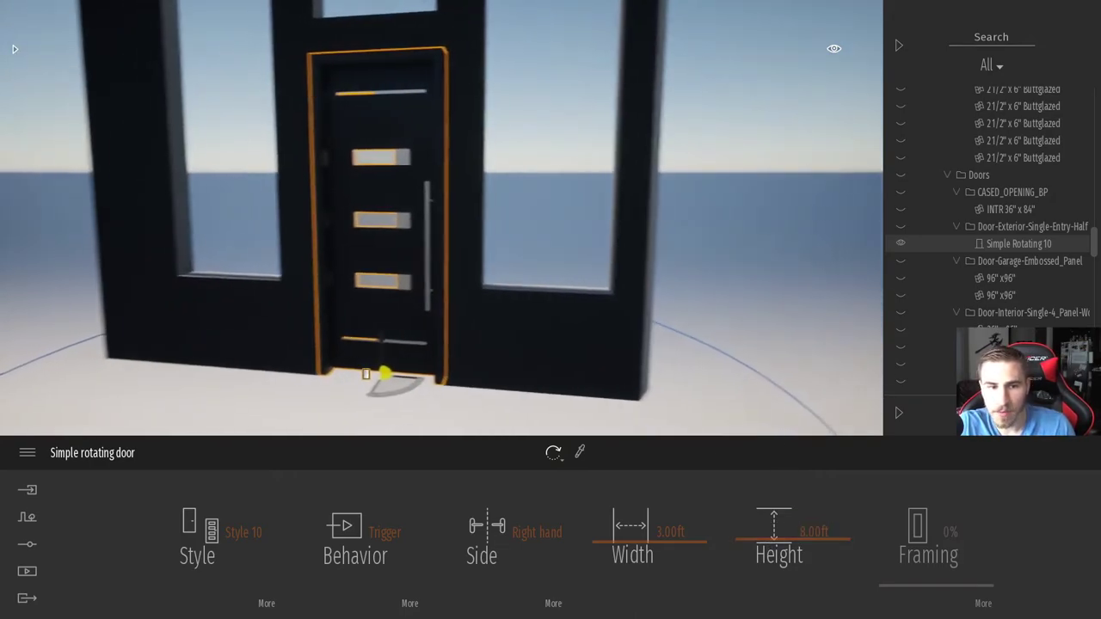
Step: Turn off isolation for the entry door to show the whole house again
{"action": "right_click_drag", "start_coordinate": [447, 280], "coordinate": [946, 268]}
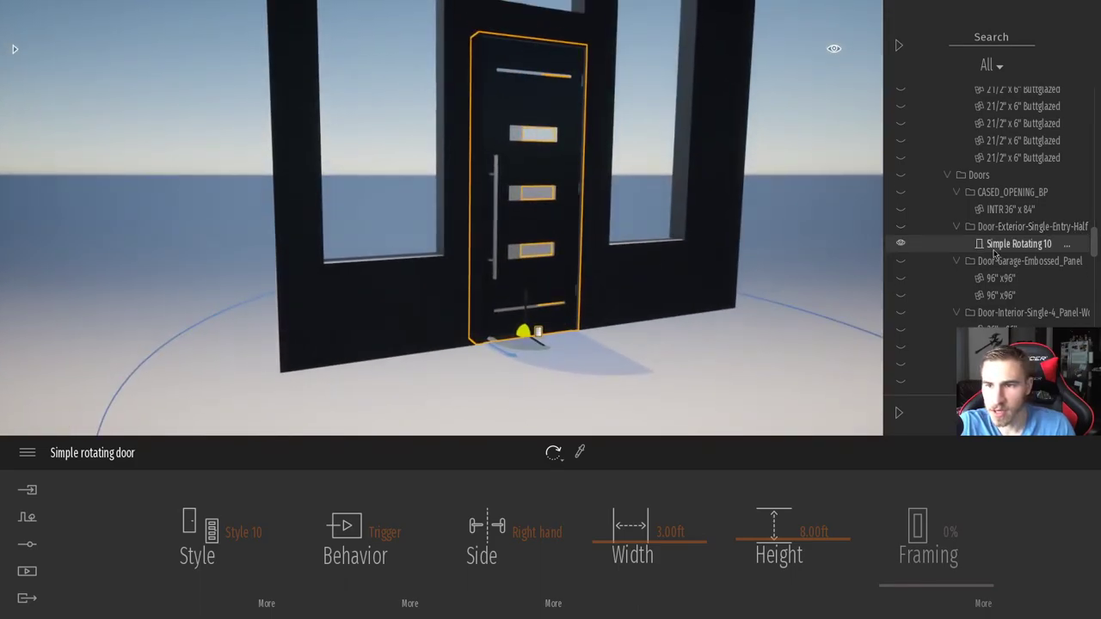
{"action": "left_click", "coordinate": [1066, 244]}
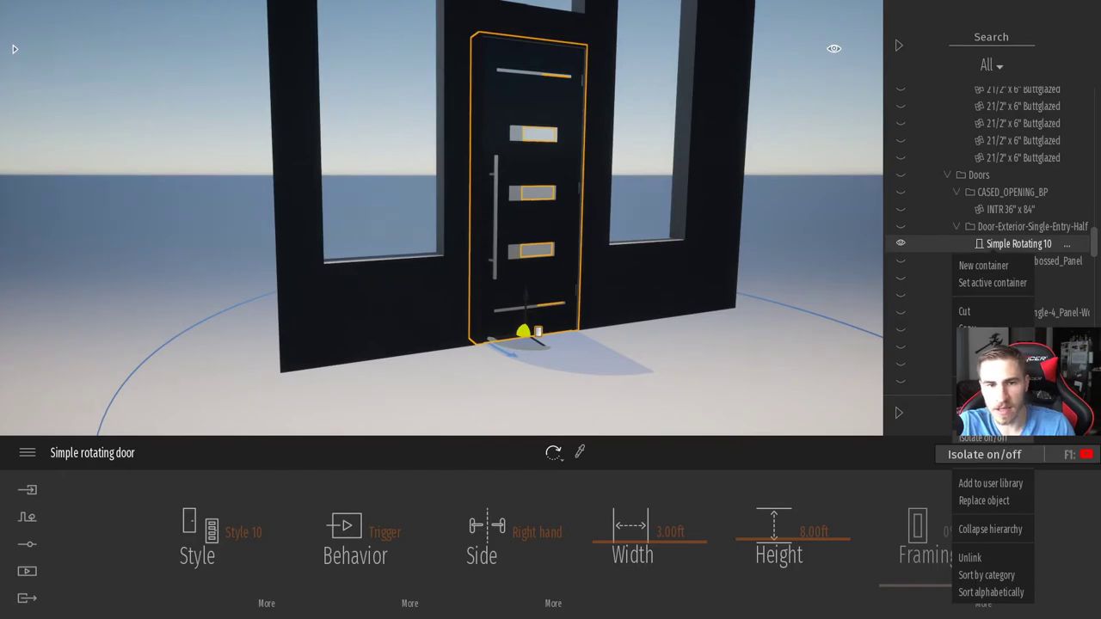
{"action": "left_click", "coordinate": [989, 438]}
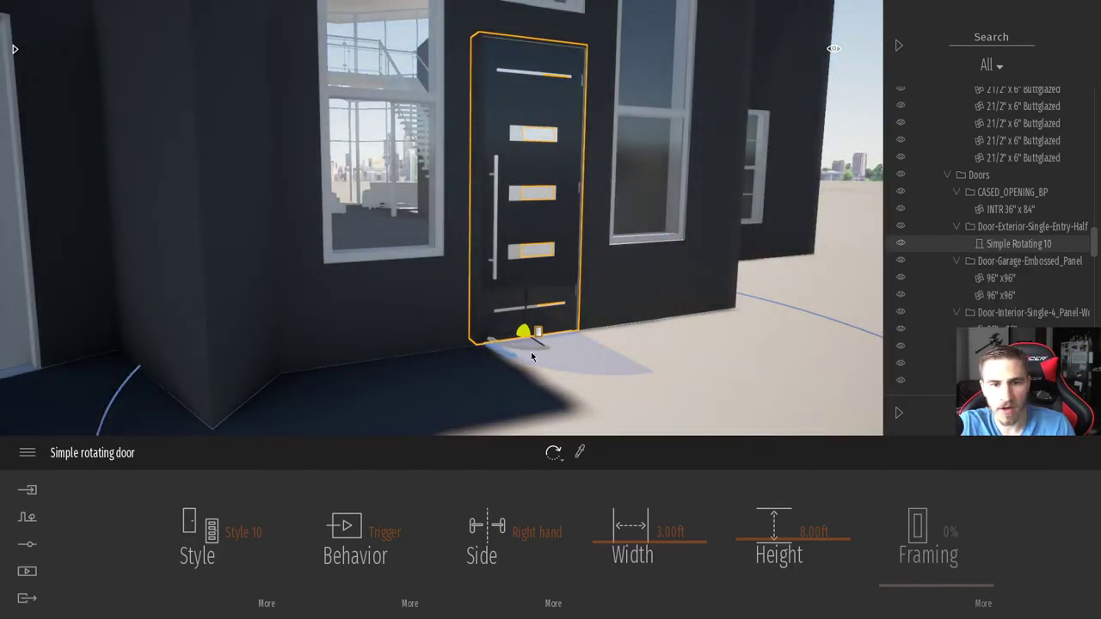
Step: Collapse the scene hierarchy and examine the fitted entry door from outside and inside the house
{"action": "left_click", "coordinate": [898, 45]}
{"action": "left_click", "coordinate": [1051, 48]}
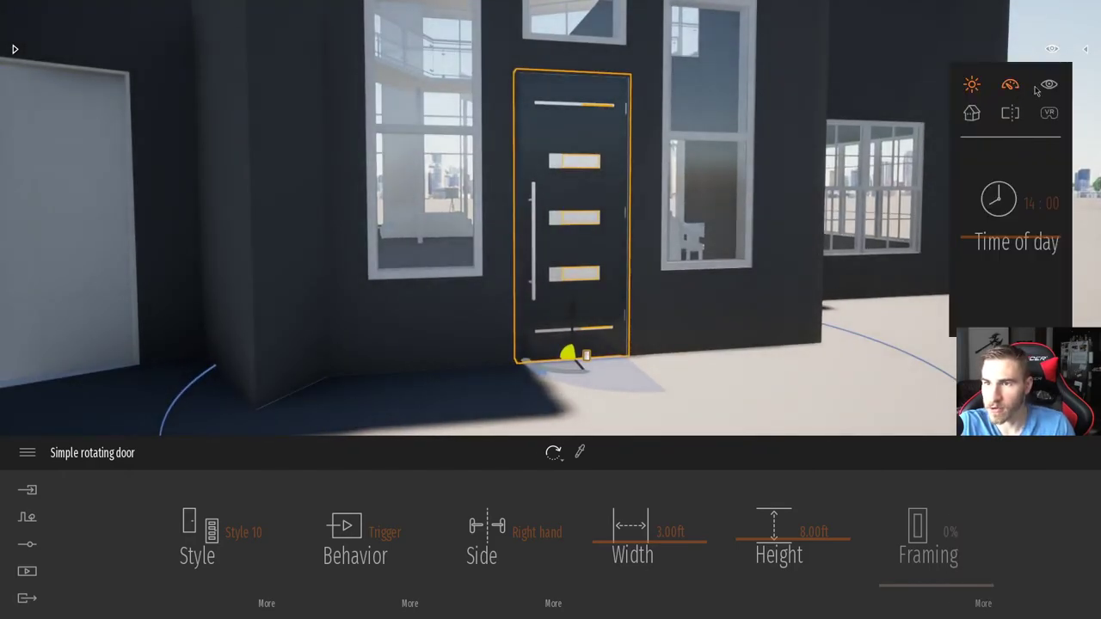
{"action": "left_click", "coordinate": [1048, 84]}
{"action": "left_click", "coordinate": [1011, 226]}
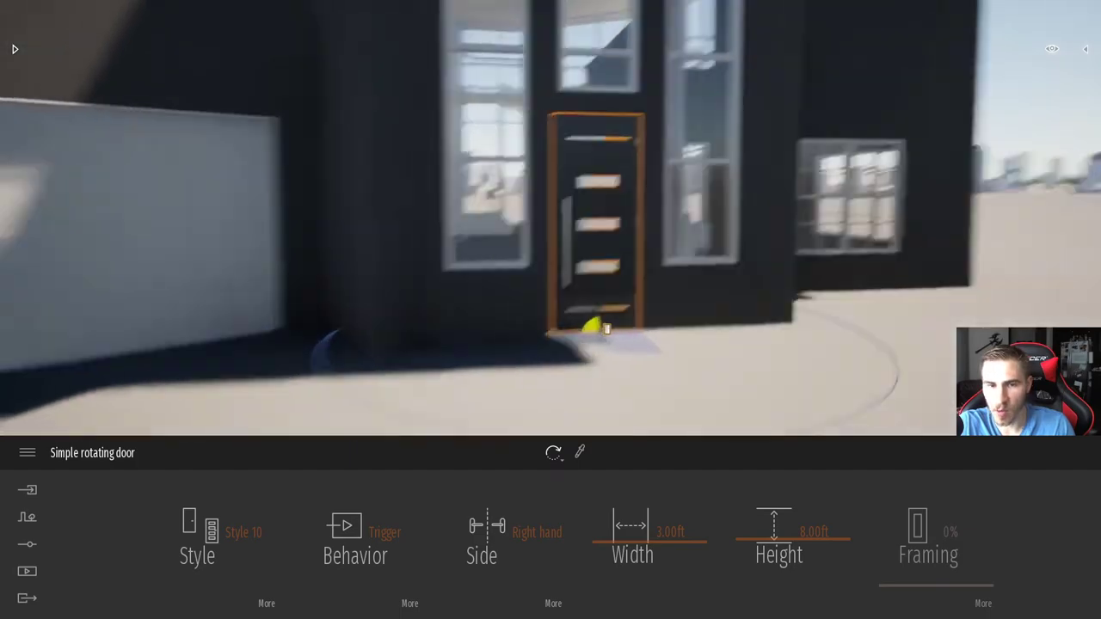
{"action": "key", "text": "w"}
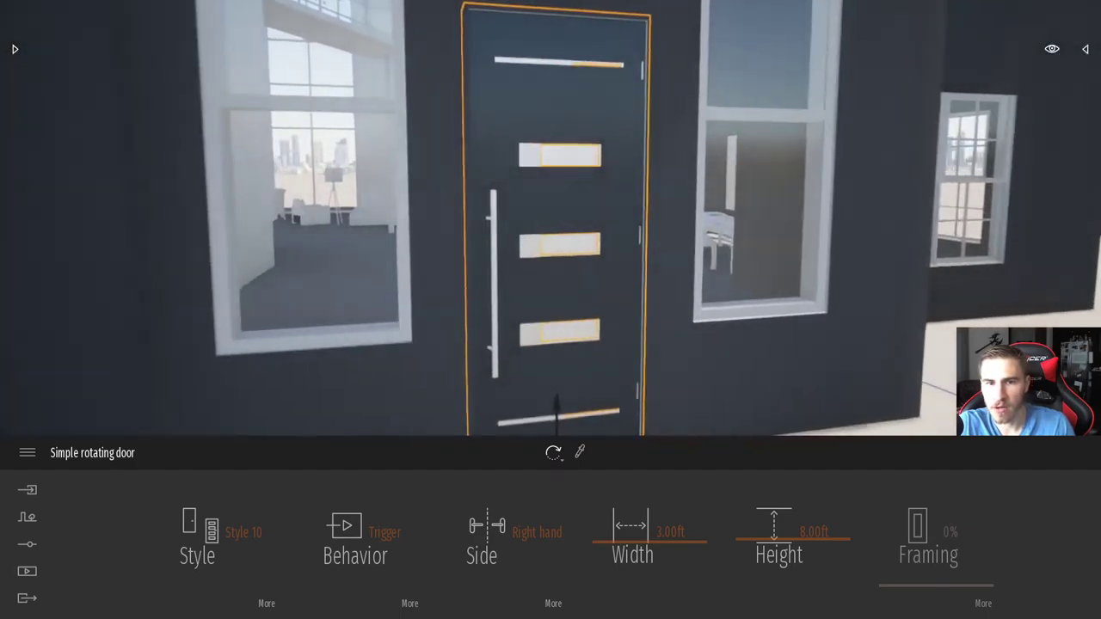
{"action": "key", "text": "w"}
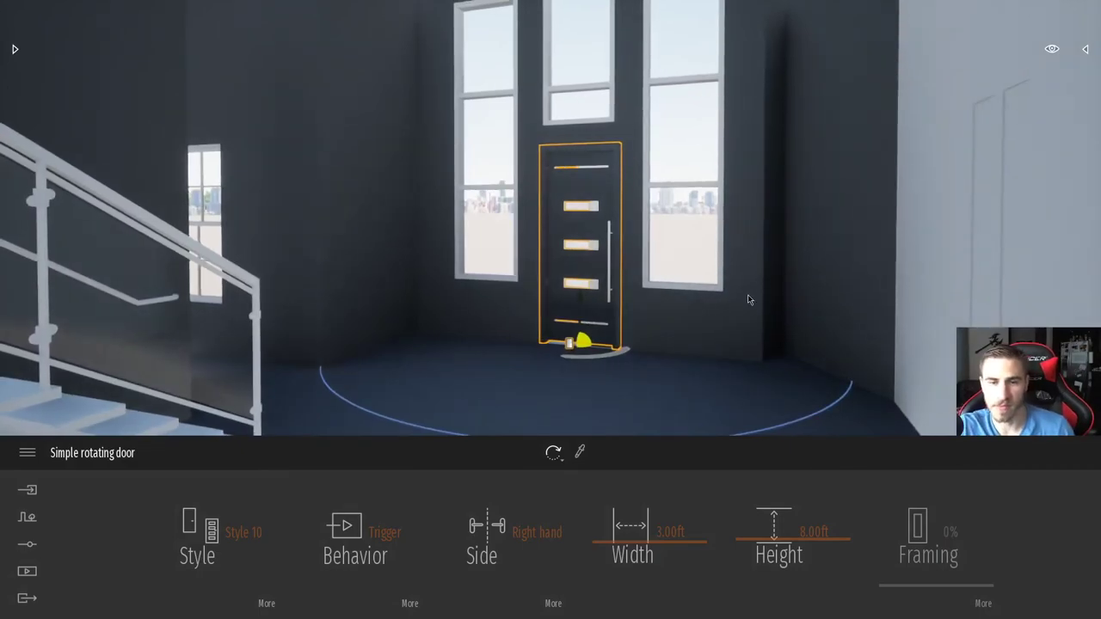
Step: Replace the three interior four-panel doors, chosen together in the scene hierarchy, with the Simple Rotating 06 door
{"action": "left_click", "coordinate": [1086, 49]}
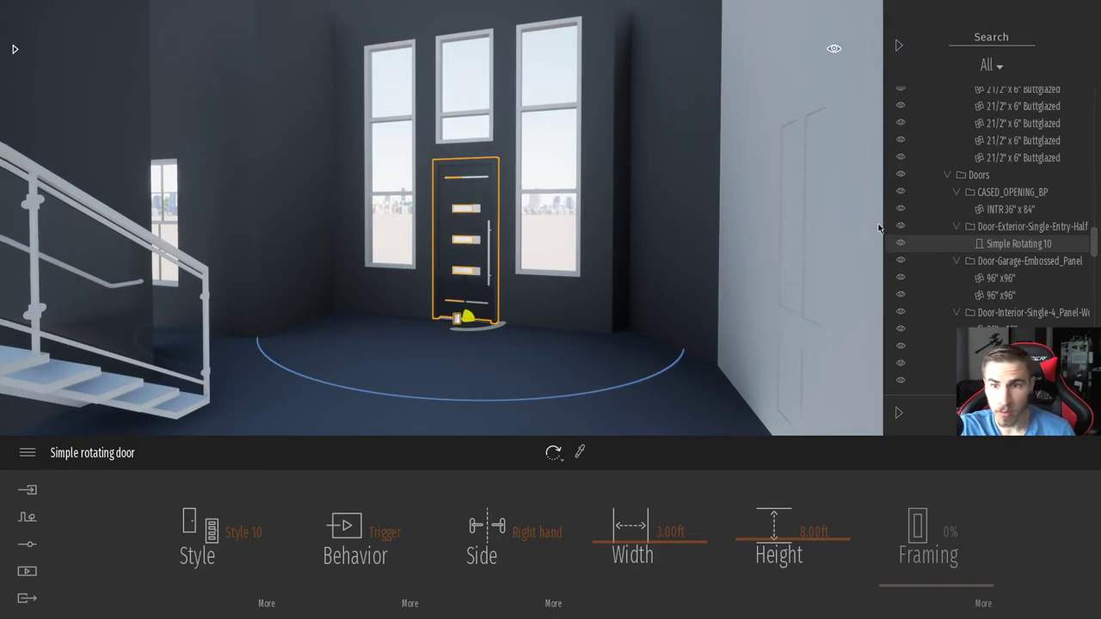
{"action": "left_click", "coordinate": [1002, 329]}
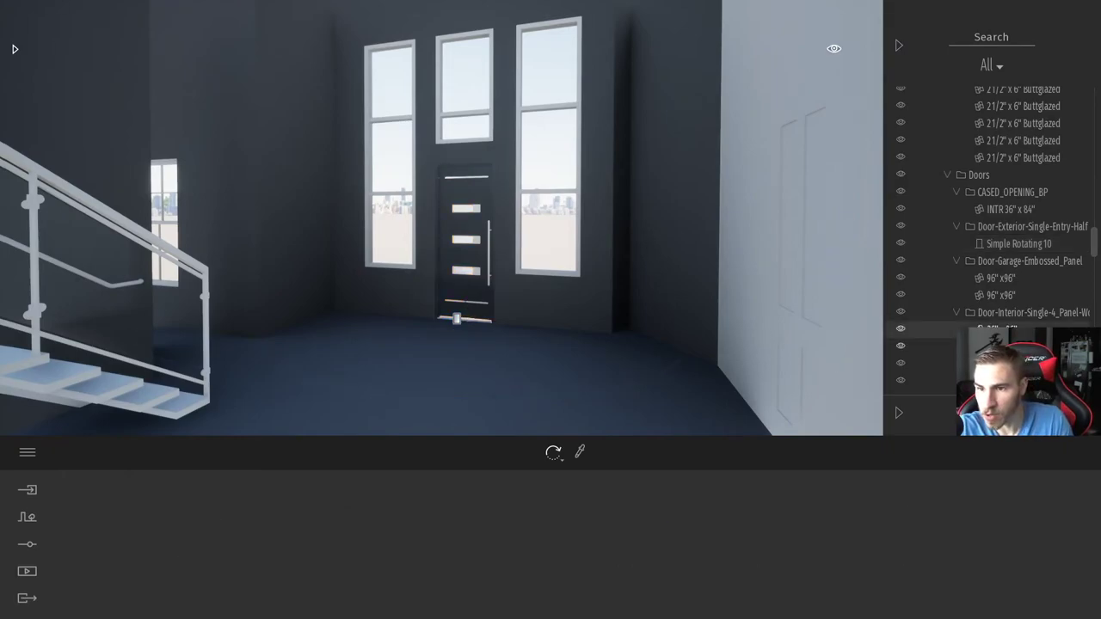
{"action": "left_click", "coordinate": [1002, 362], "text": "shift"}
{"action": "right_click_drag", "start_coordinate": [759, 341], "coordinate": [924, 379]}
{"action": "right_click", "coordinate": [1008, 379]}
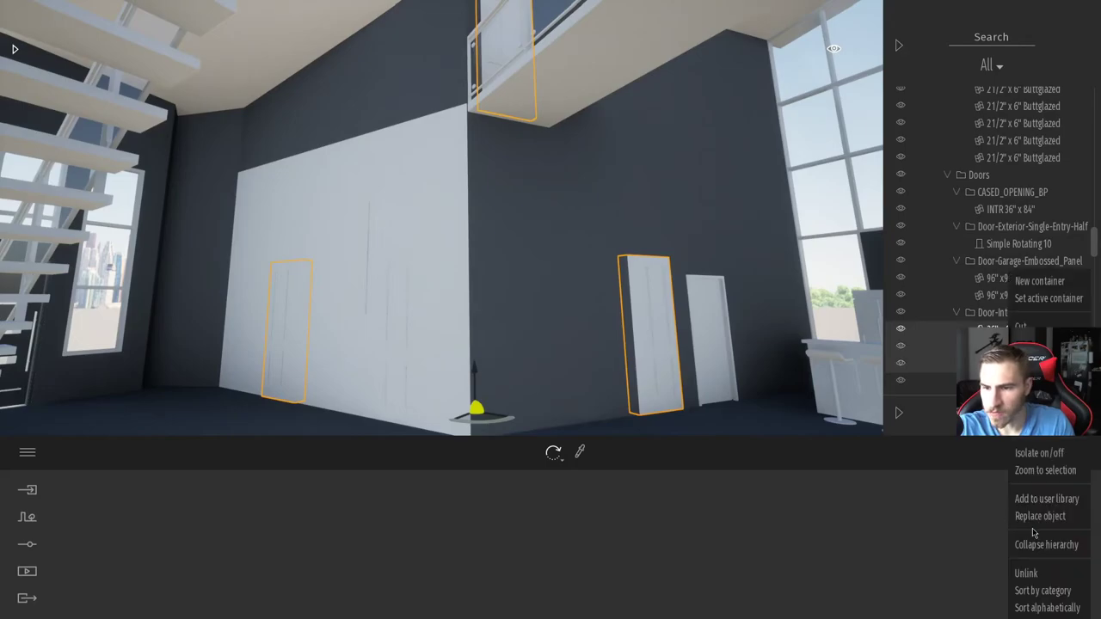
{"action": "left_click", "coordinate": [1041, 522]}
{"action": "scroll", "coordinate": [52, 295], "scroll_direction": "up", "scroll_amount": 4}
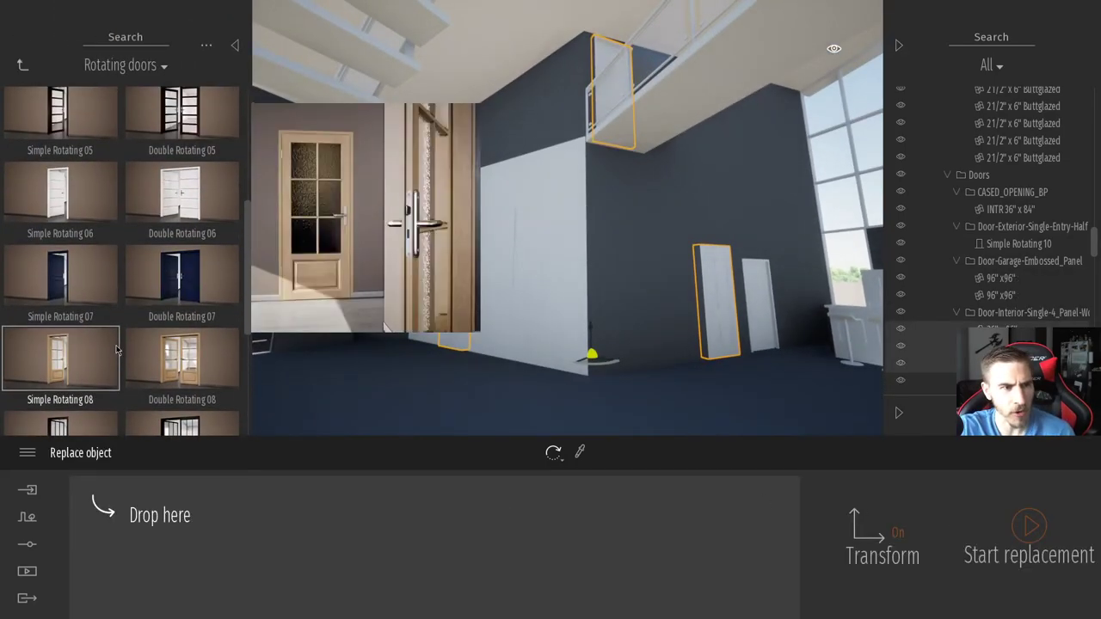
{"action": "left_click_drag", "start_coordinate": [65, 295], "coordinate": [205, 578]}
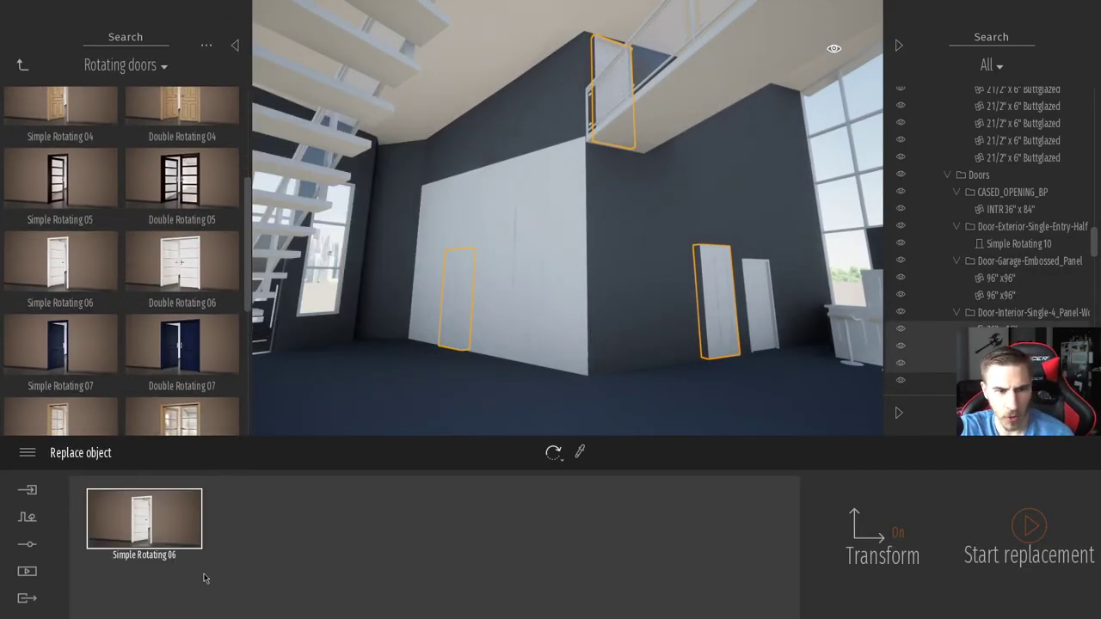
{"action": "left_click", "coordinate": [1049, 529]}
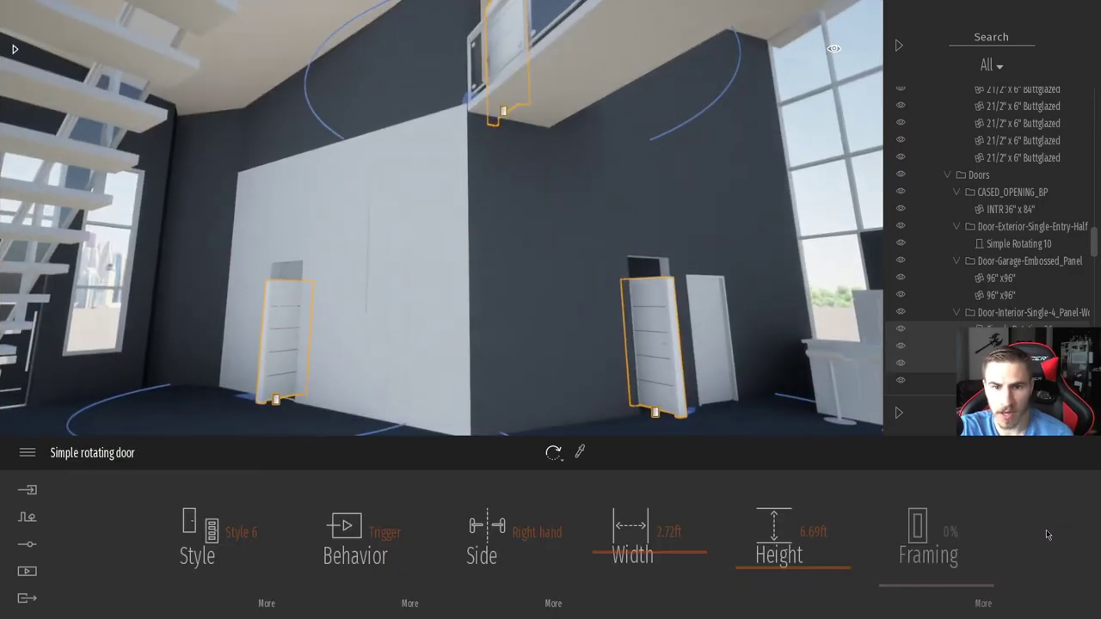
Step: Examine up close how the replaced ground-floor interior doors sit in their wall openings
{"action": "right_click_drag", "start_coordinate": [336, 367], "coordinate": [346, 352]}
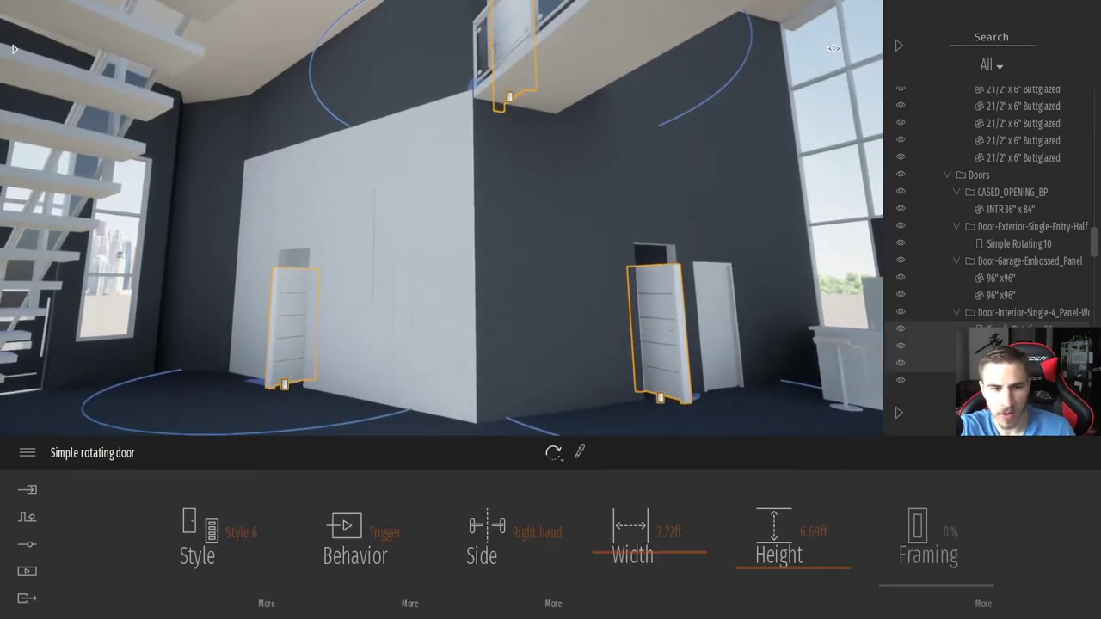
{"action": "right_click_drag", "start_coordinate": [489, 272], "coordinate": [571, 313]}
{"action": "key", "text": "w"}
{"action": "key", "text": "d"}
{"action": "key", "text": "w"}
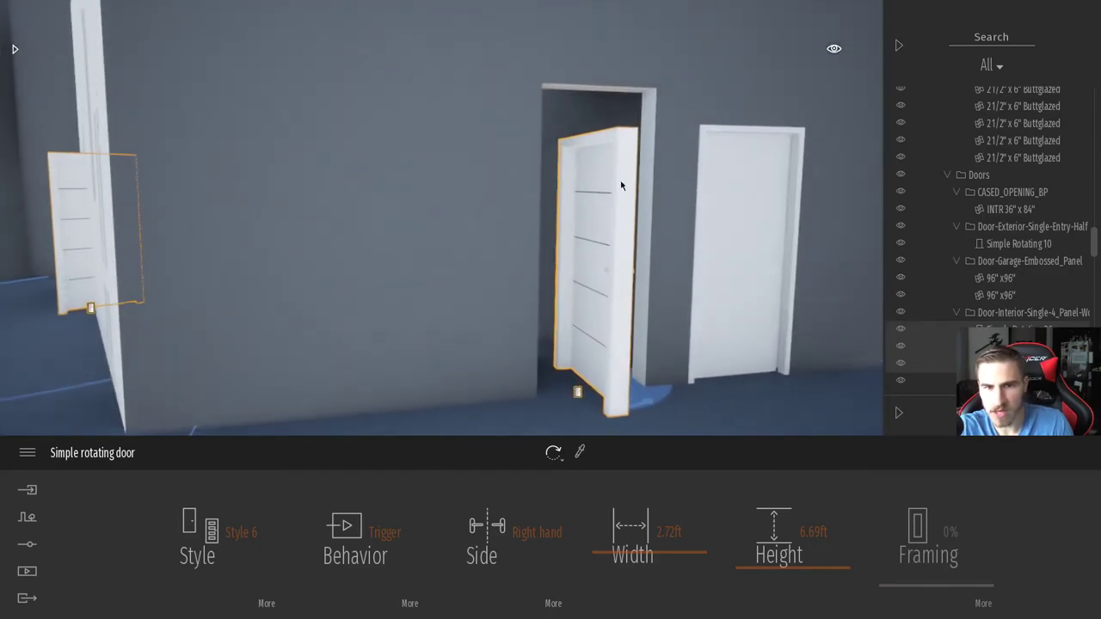
{"action": "key", "text": "s"}
{"action": "key", "text": "a"}
{"action": "right_click_drag", "start_coordinate": [622, 184], "coordinate": [516, 288]}
{"action": "key", "text": "w"}
{"action": "right_click_drag", "start_coordinate": [370, 308], "coordinate": [395, 356]}
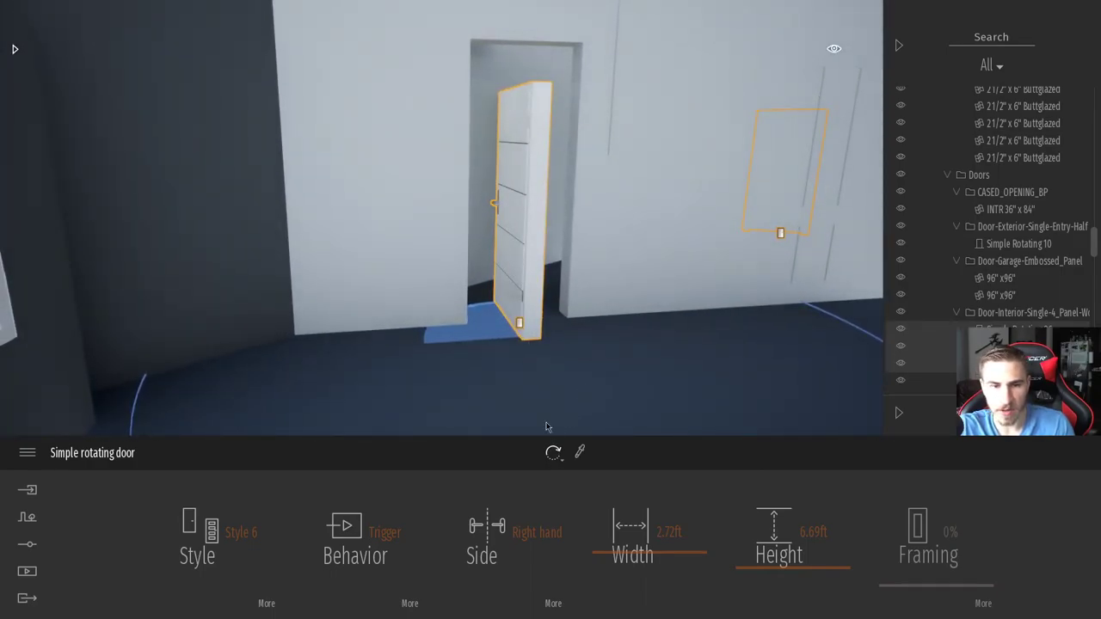
Step: Set the rotation of the interior door in the light wall to 0 so it lines up with its opening
{"action": "left_click", "coordinate": [506, 315]}
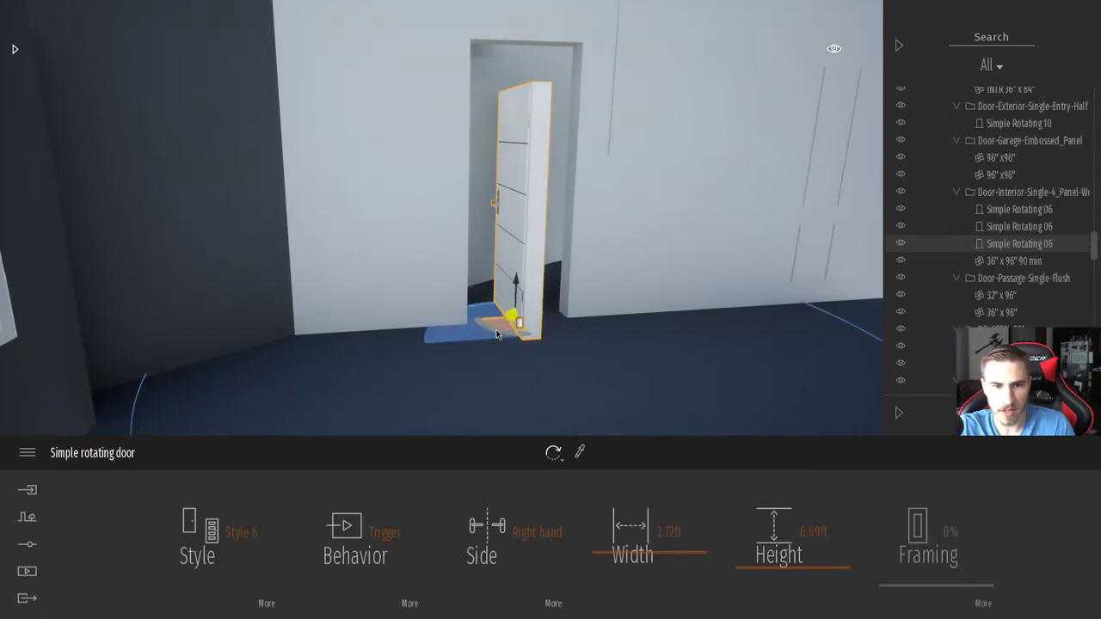
{"action": "left_click", "coordinate": [525, 332]}
{"action": "type", "text": "0"}
{"action": "key", "text": "Return"}
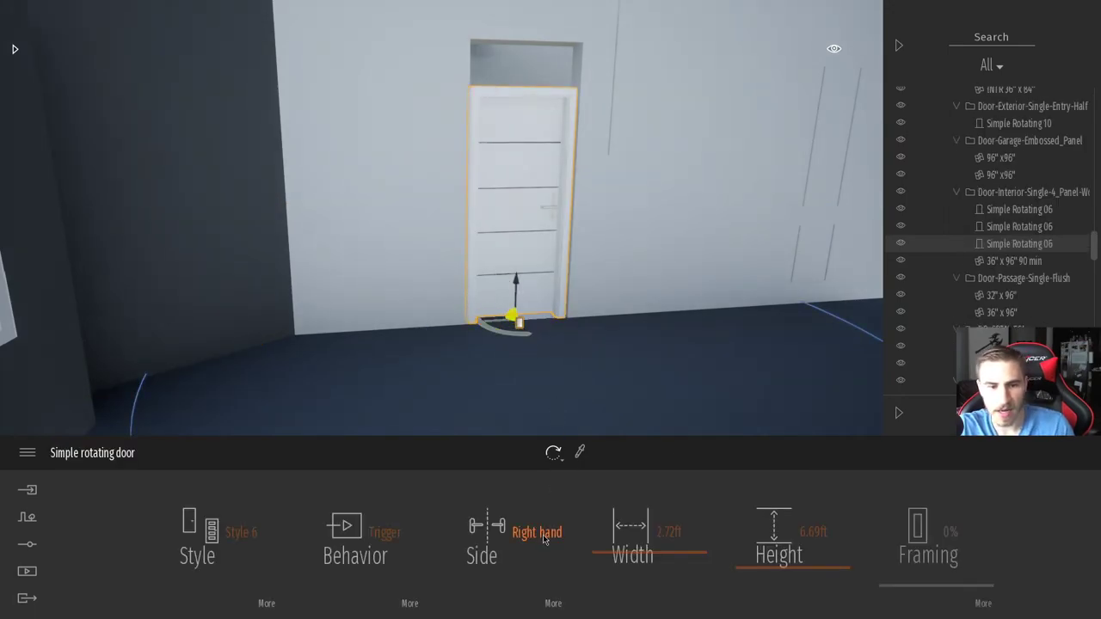
Step: Set the height of the door in the light wall to 8 ft and its width to 3 ft
{"action": "left_click", "coordinate": [808, 533]}
{"action": "key", "text": "BackSpace"}
{"action": "type", "text": "8"}
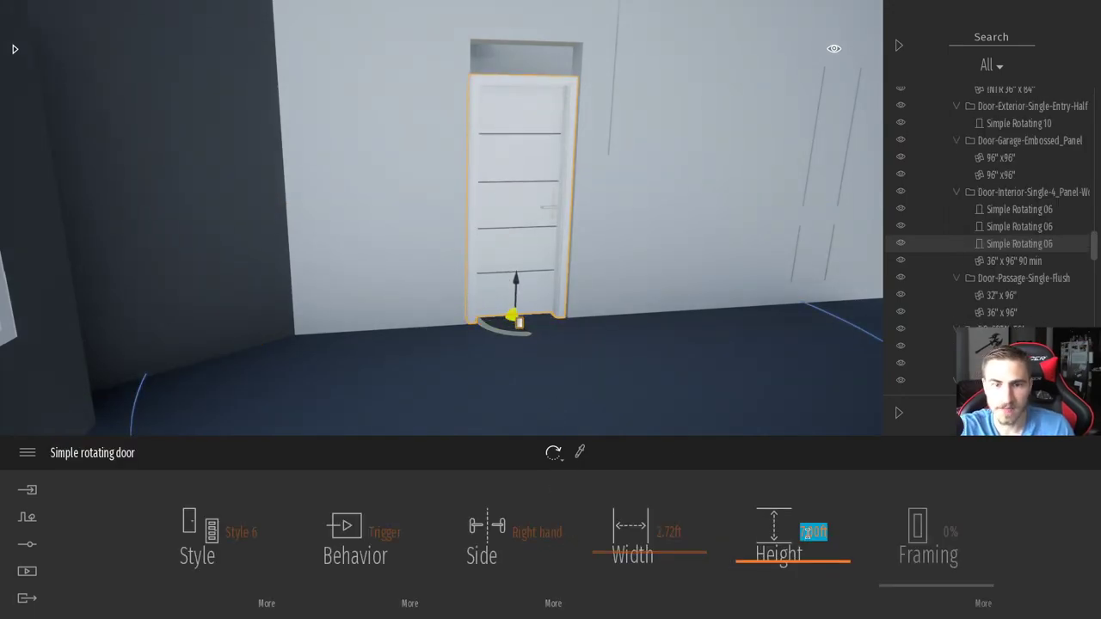
{"action": "key", "text": "Return"}
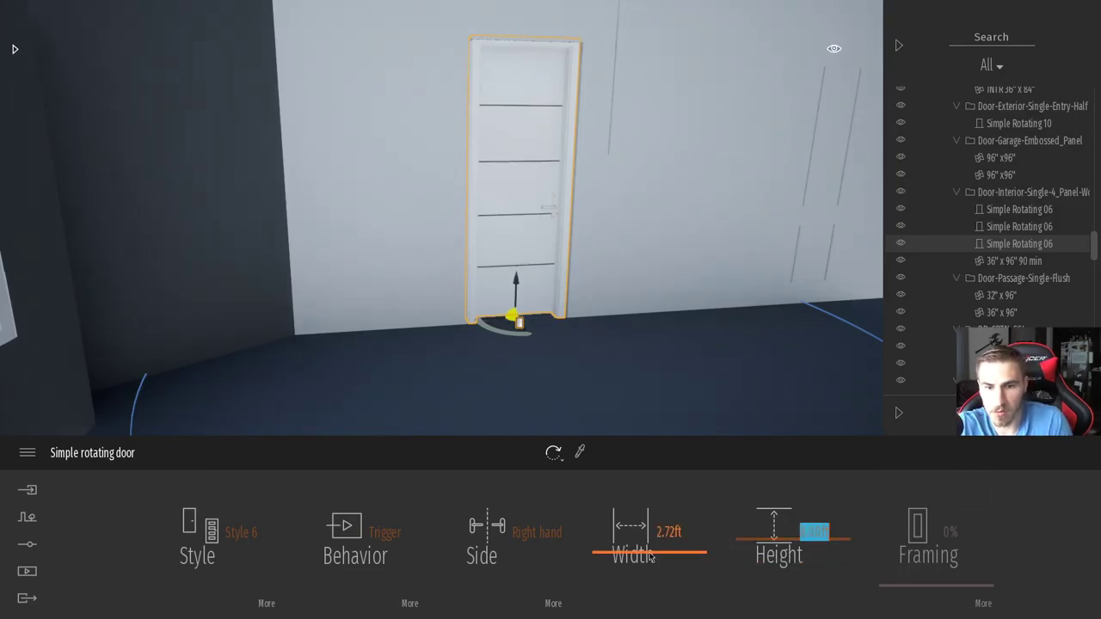
{"action": "left_click", "coordinate": [659, 531]}
{"action": "type", "text": "3"}
{"action": "key", "text": "Return"}
Step: Compare the width and height settings of the two ground-floor interior doors, selected together and individually
{"action": "mouse_move", "coordinate": [486, 324]}
{"action": "right_mouse_down"}
{"action": "mouse_move", "coordinate": [602, 314]}
{"action": "mouse_move", "coordinate": [669, 258]}
{"action": "mouse_move", "coordinate": [524, 253]}
{"action": "mouse_move", "coordinate": [516, 297]}
{"action": "mouse_move", "coordinate": [483, 326]}
{"action": "right_mouse_up"}
{"action": "key", "text": "s"}
{"action": "key", "text": "e"}
{"action": "key", "text": "s"}
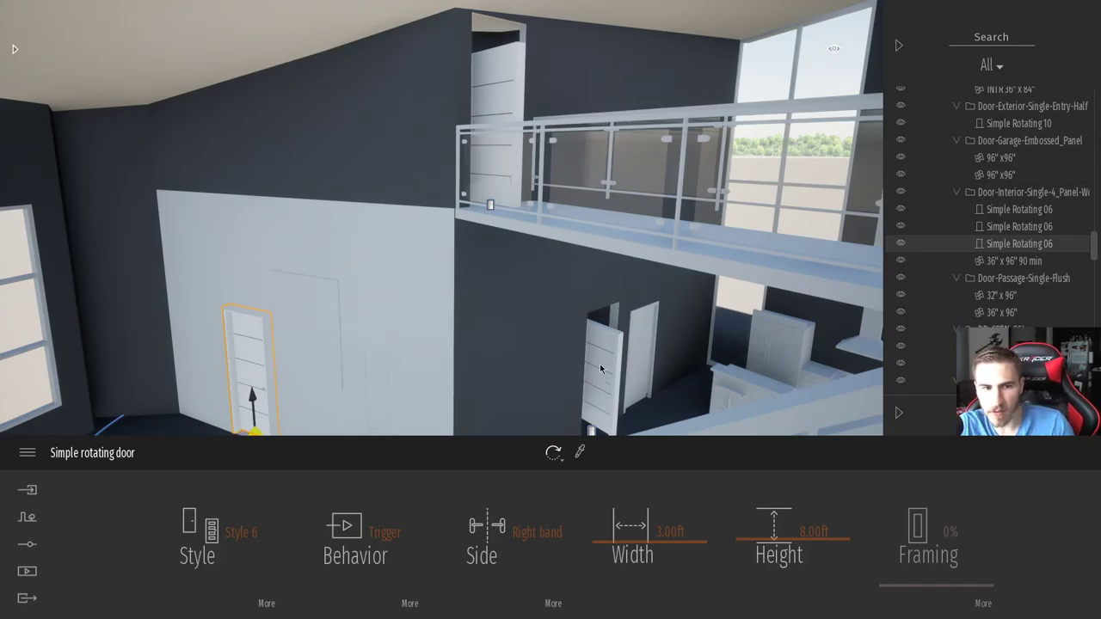
{"action": "left_click", "coordinate": [609, 385]}
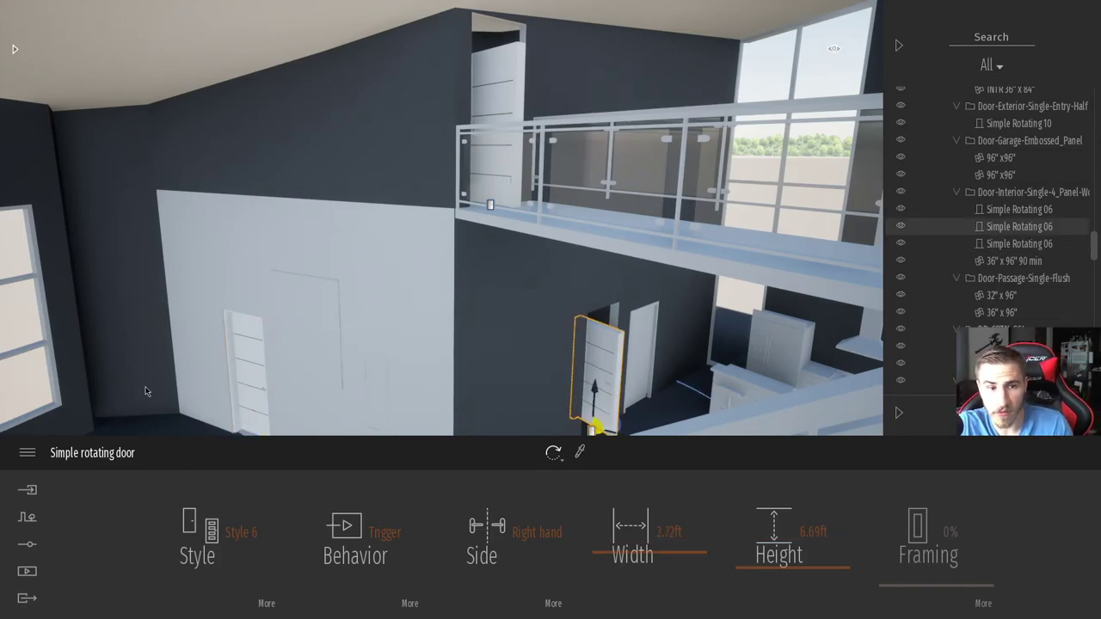
{"action": "left_click", "coordinate": [249, 383], "text": "ctrl"}
{"action": "right_click", "coordinate": [1021, 231]}
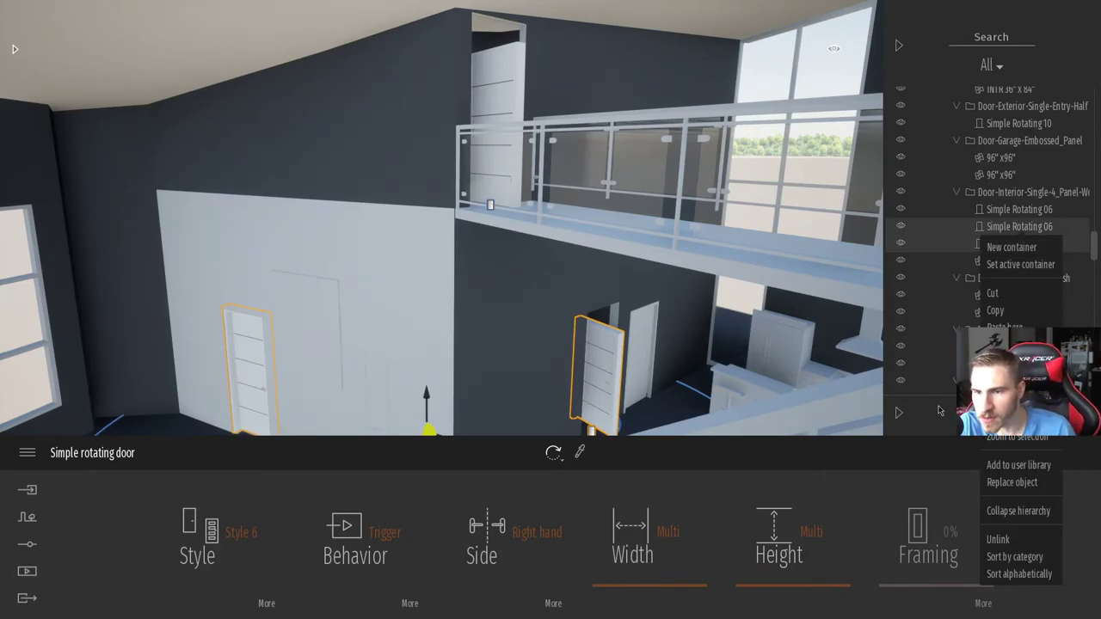
{"action": "right_click_drag", "start_coordinate": [511, 351], "coordinate": [515, 272]}
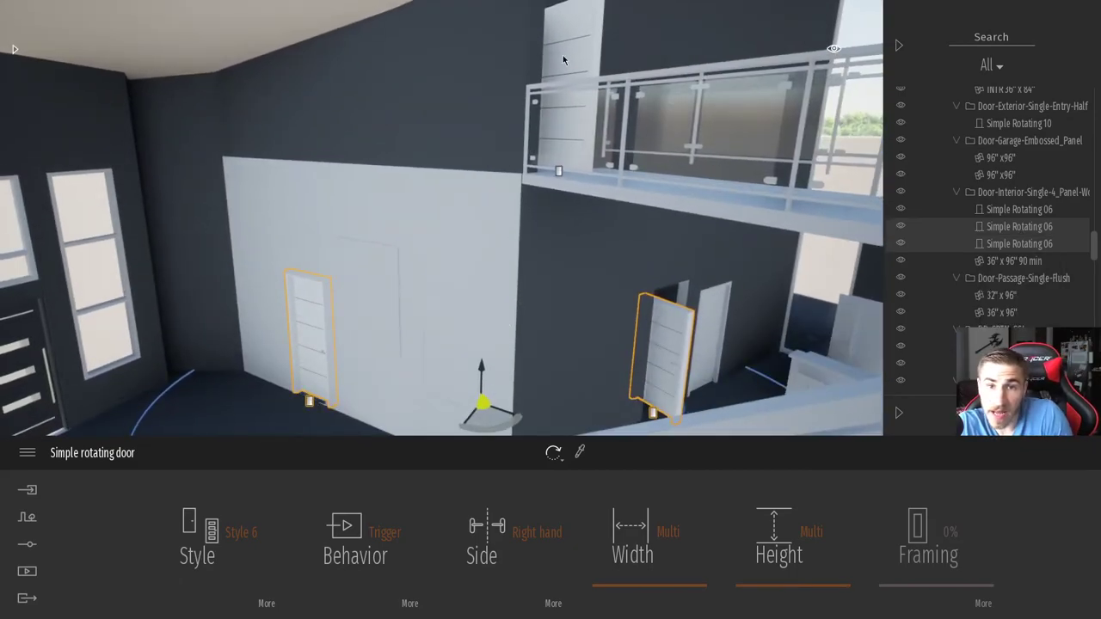
{"action": "left_click", "coordinate": [668, 367]}
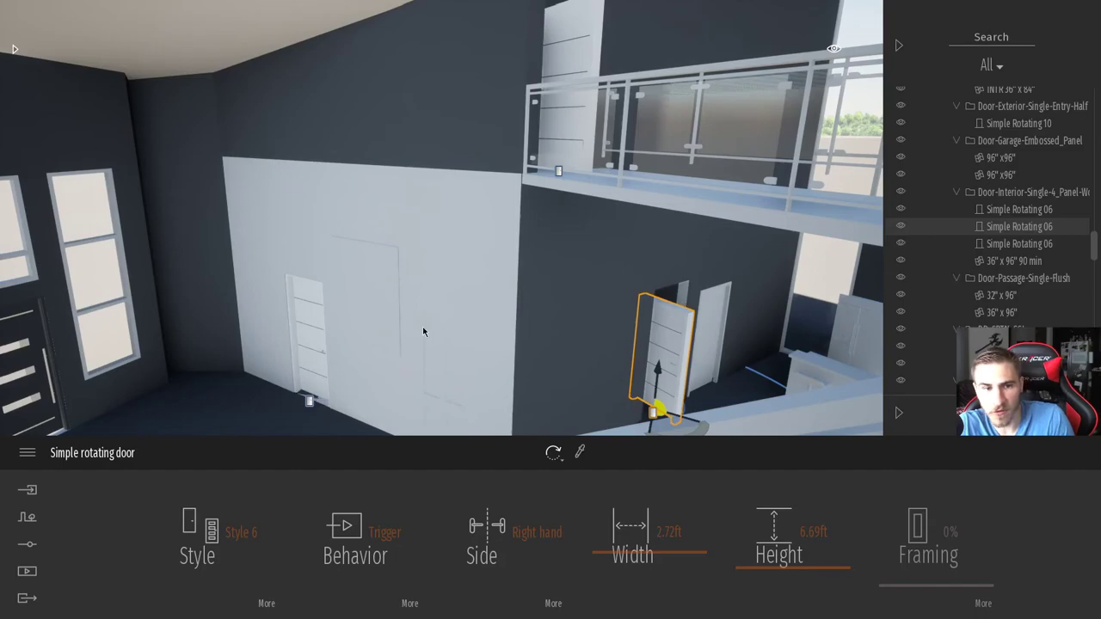
{"action": "left_click", "coordinate": [318, 343]}
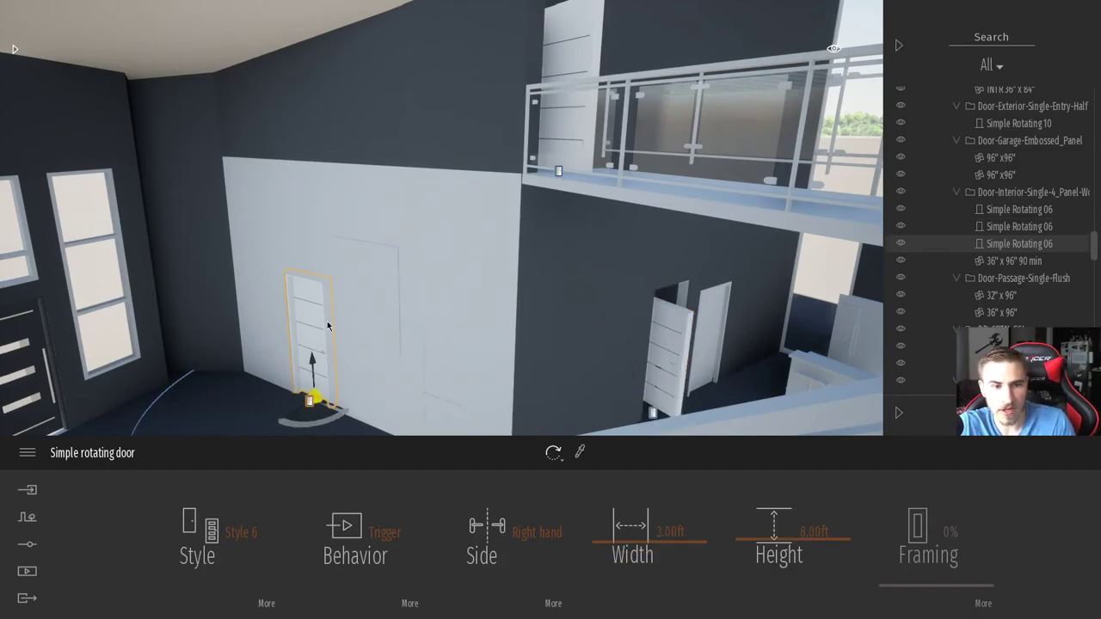
Step: Select all three Simple Rotating 06 doors and give them a common width of about 2.57 ft
{"action": "left_click", "coordinate": [567, 49]}
{"action": "left_click", "coordinate": [689, 310], "text": "shift"}
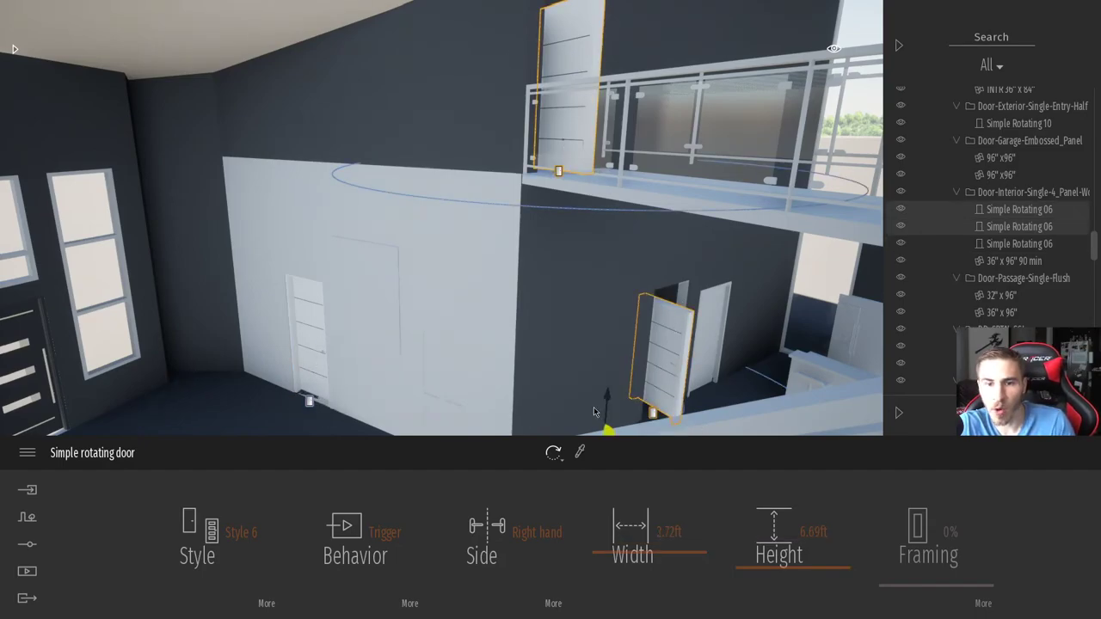
{"action": "left_click", "coordinate": [306, 330], "text": "shift"}
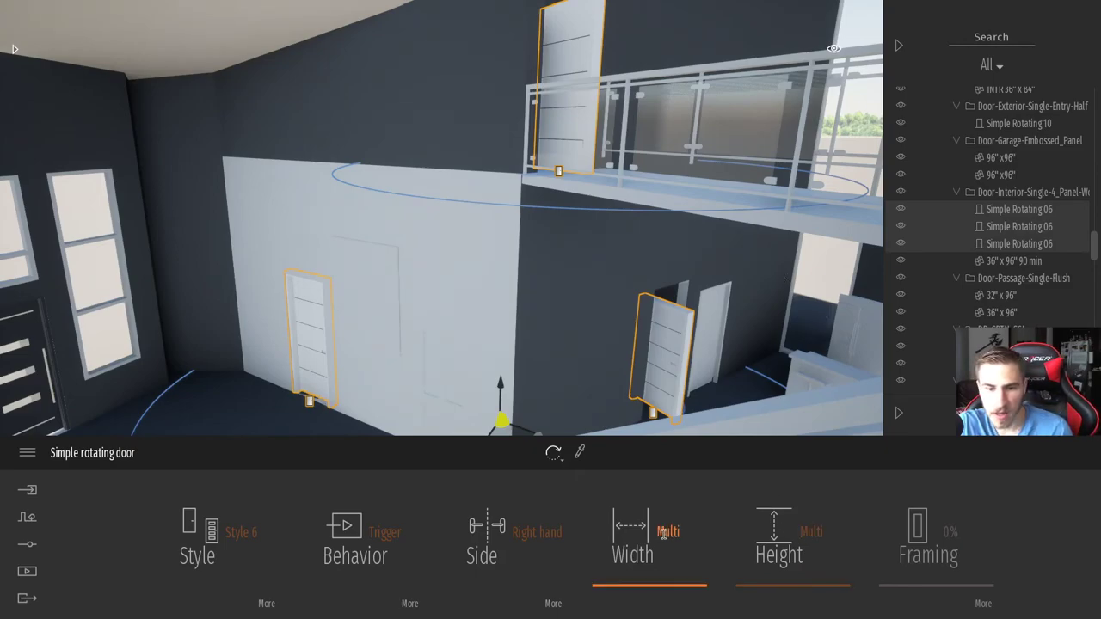
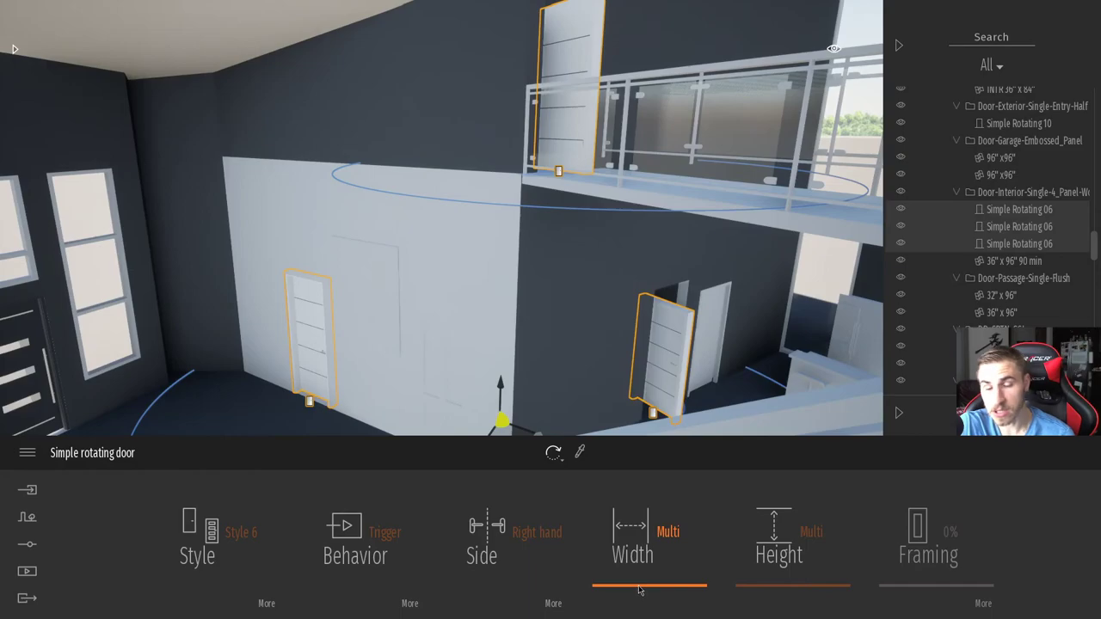
{"action": "left_click_drag", "start_coordinate": [639, 589], "coordinate": [664, 563]}
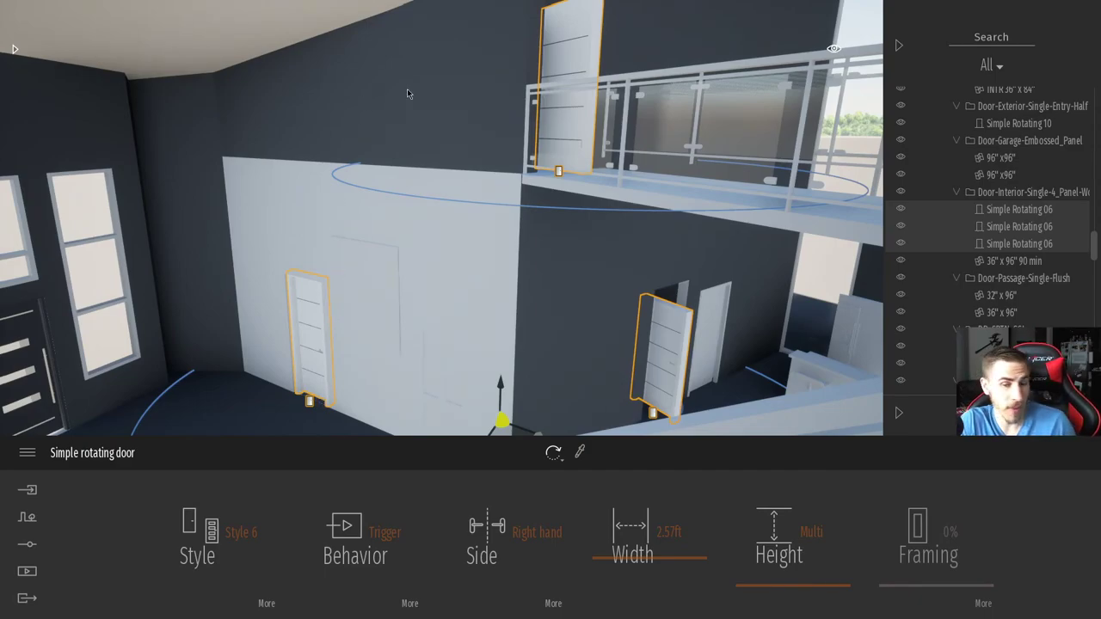
Step: Set the width of the upper-floor door and the light-wall door together to 3.25 ft, and check the third door's width
{"action": "left_click", "coordinate": [575, 54]}
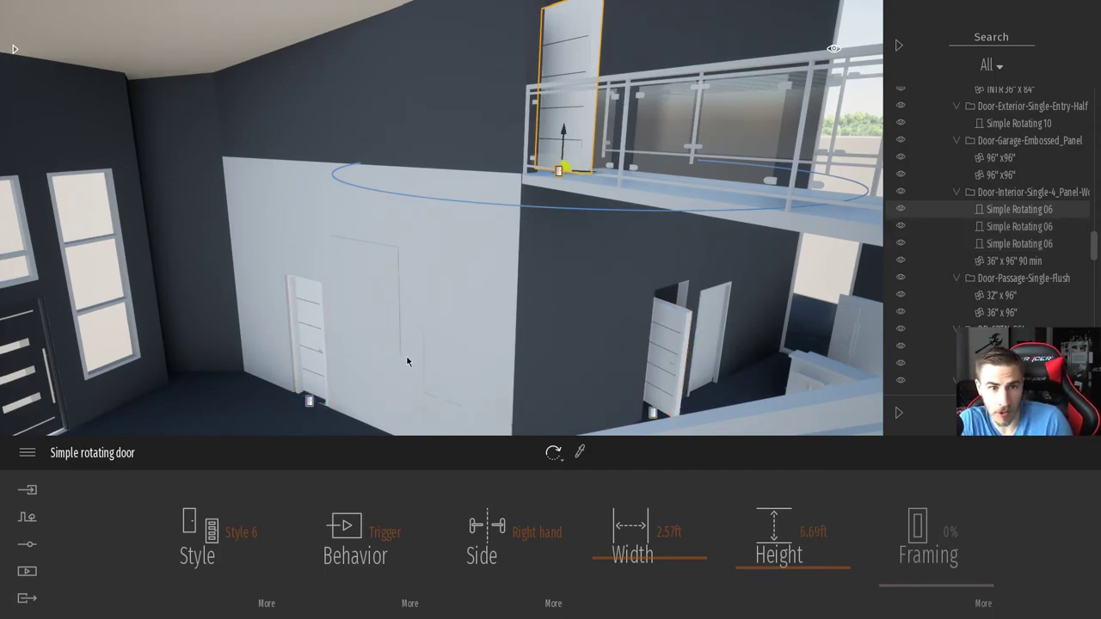
{"action": "left_click", "coordinate": [310, 339], "text": "shift"}
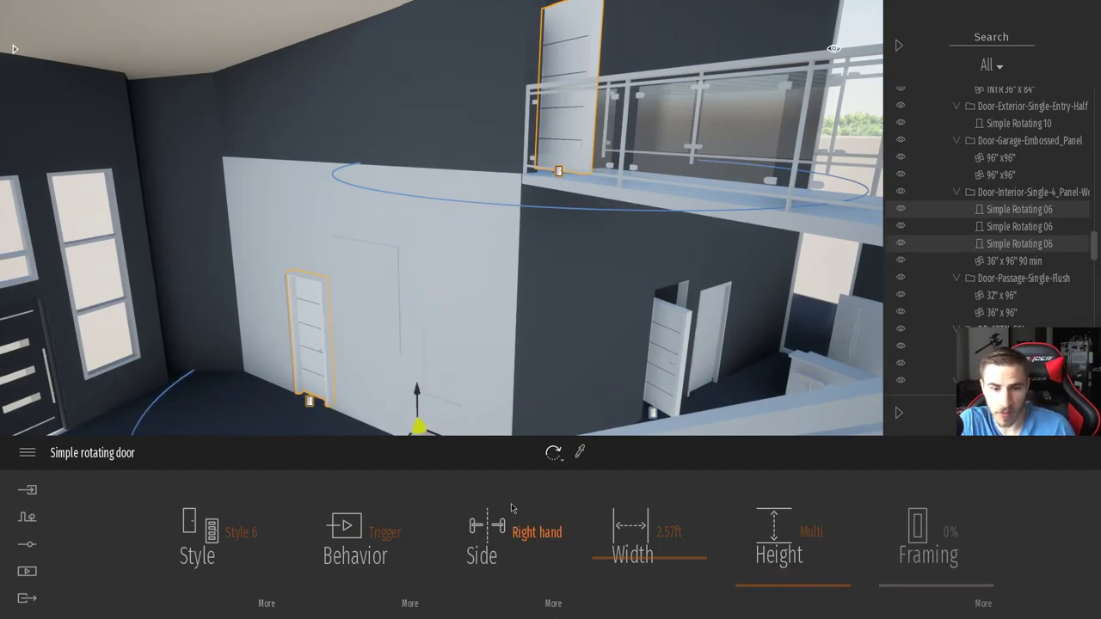
{"action": "left_click", "coordinate": [664, 529]}
{"action": "type", "text": "2.25"}
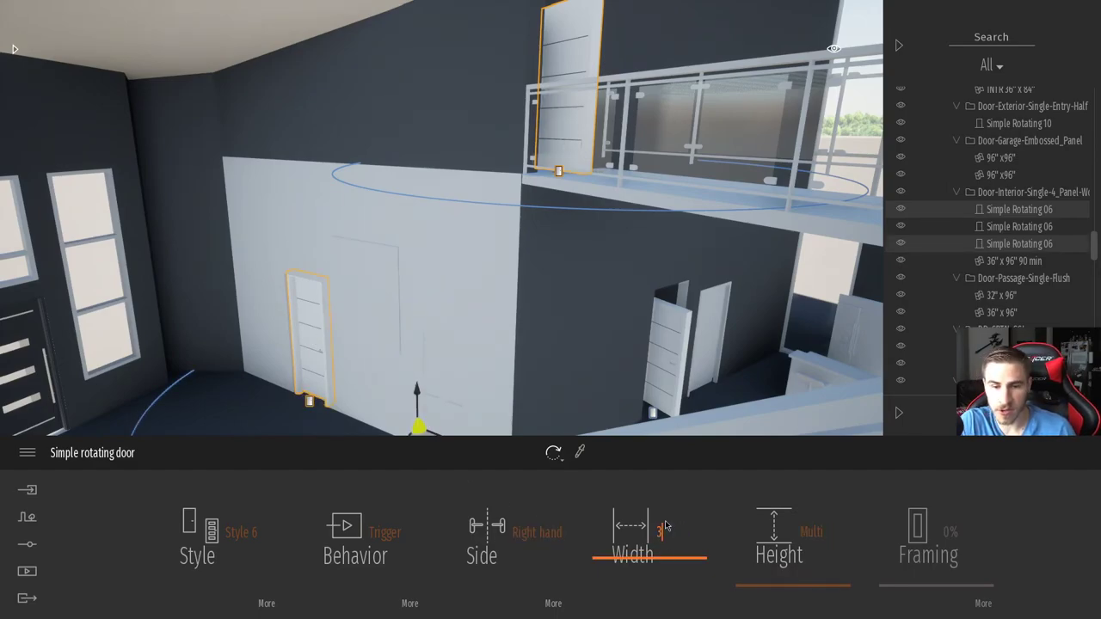
{"action": "key", "text": "Return"}
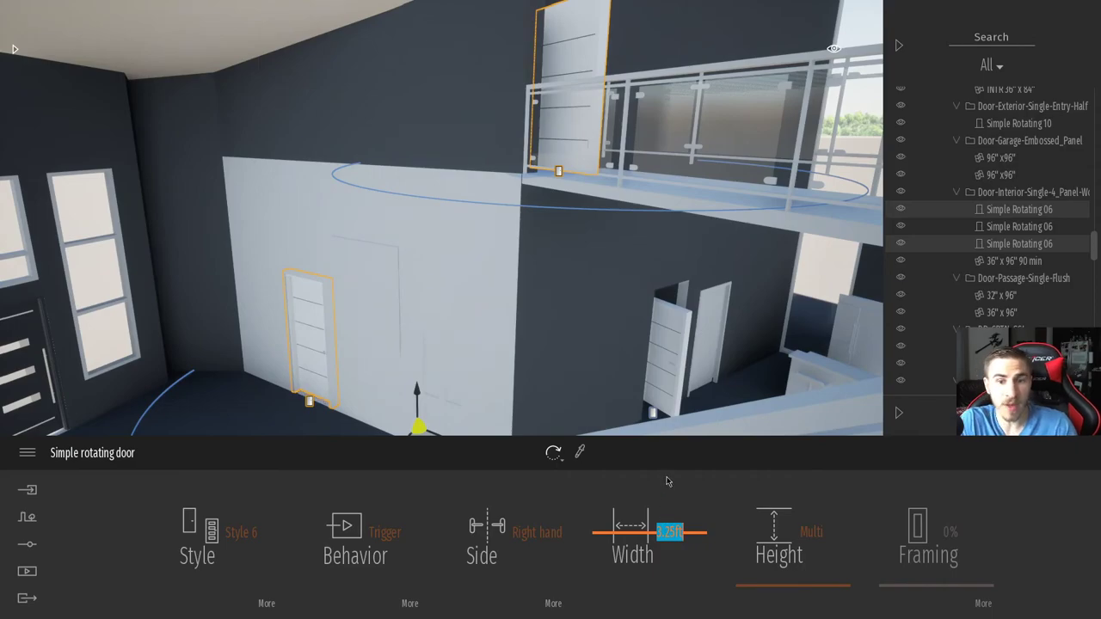
{"action": "left_click", "coordinate": [647, 374]}
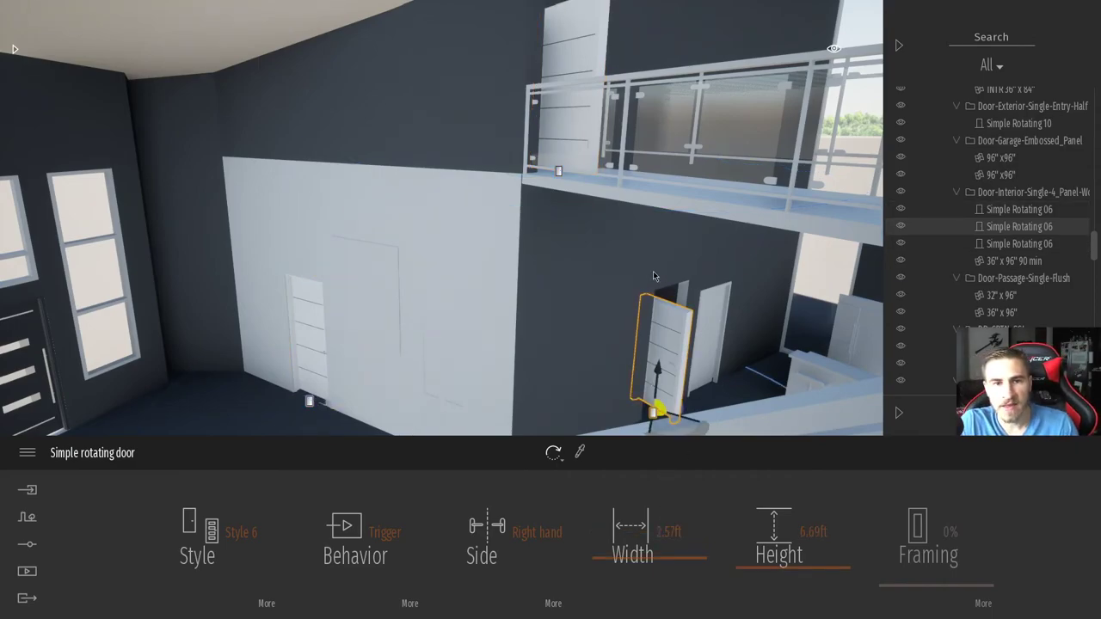
Step: Select all three Simple Rotating 06 doors in the scene hierarchy and give them a common height of about 6.48 ft
{"action": "right_click_drag", "start_coordinate": [642, 258], "coordinate": [546, 293]}
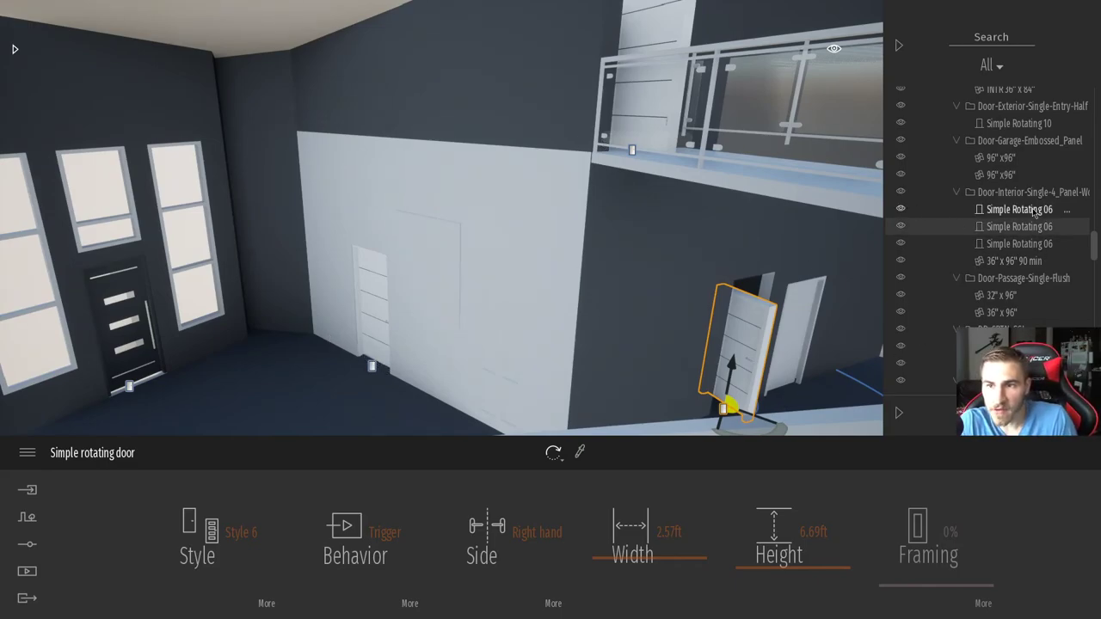
{"action": "scroll", "coordinate": [1013, 275], "scroll_direction": "down", "scroll_amount": 1}
{"action": "left_click", "coordinate": [1004, 191]}
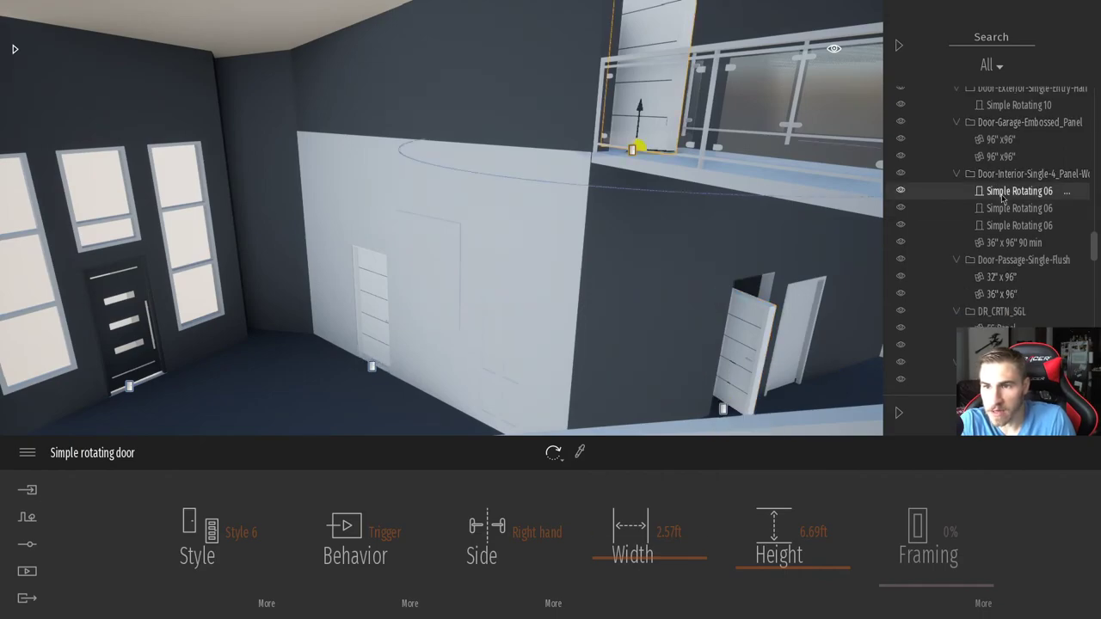
{"action": "left_click", "coordinate": [1004, 225], "text": "shift"}
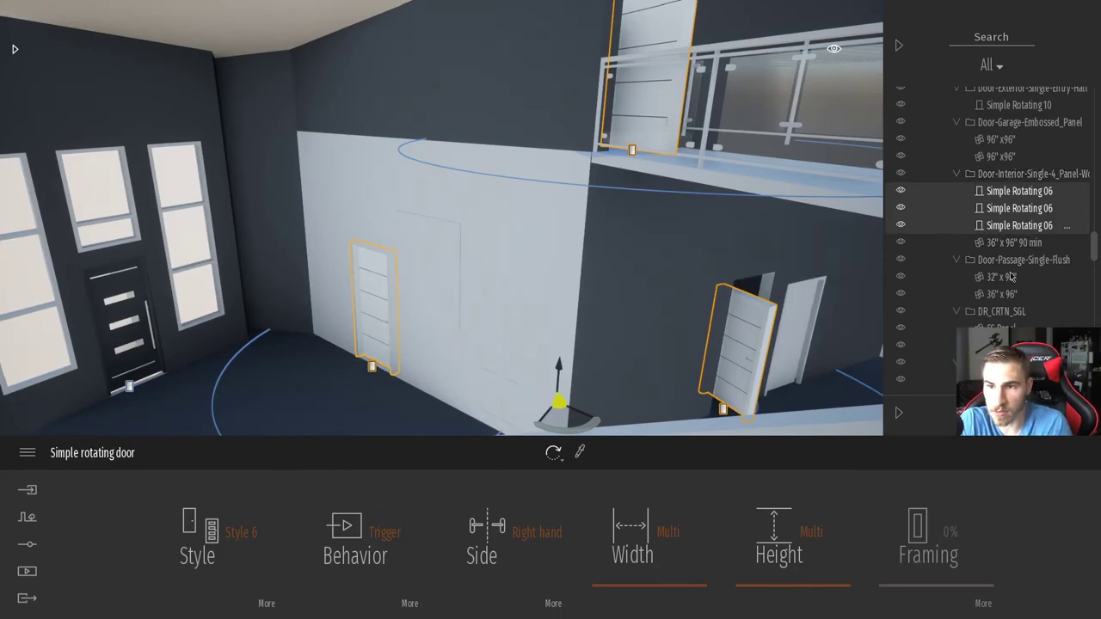
{"action": "left_click", "coordinate": [768, 576]}
{"action": "left_click_drag", "start_coordinate": [768, 576], "coordinate": [772, 552]}
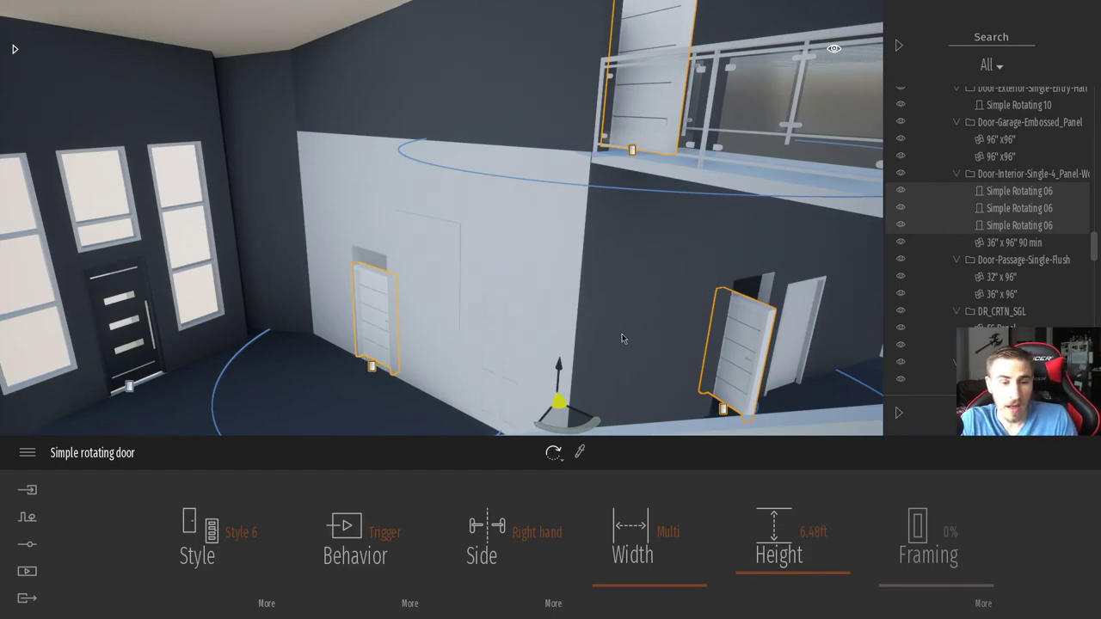
Step: Collapse the scene hierarchy and examine the doors from inside the house and from outside the front facade
{"action": "right_click_drag", "start_coordinate": [606, 337], "coordinate": [503, 309]}
{"action": "key", "text": "w"}
{"action": "key", "text": "s"}
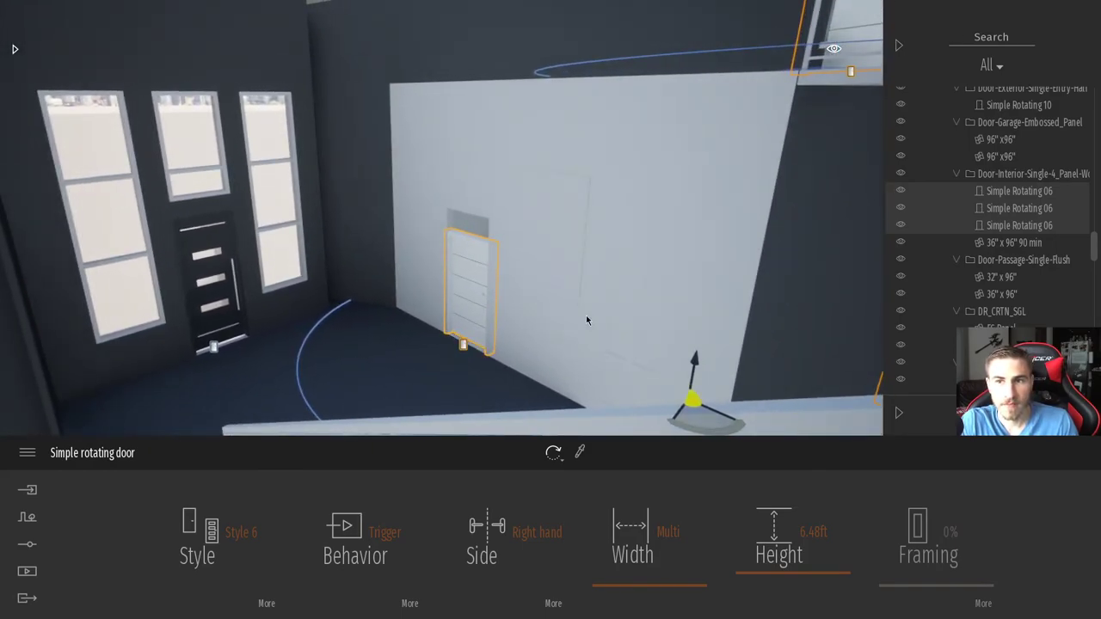
{"action": "left_click", "coordinate": [899, 47]}
{"action": "key", "text": "w"}
{"action": "right_click_drag", "start_coordinate": [894, 52], "coordinate": [756, 64]}
{"action": "key", "text": "s"}
{"action": "right_click_drag", "start_coordinate": [550, 284], "coordinate": [476, 287]}
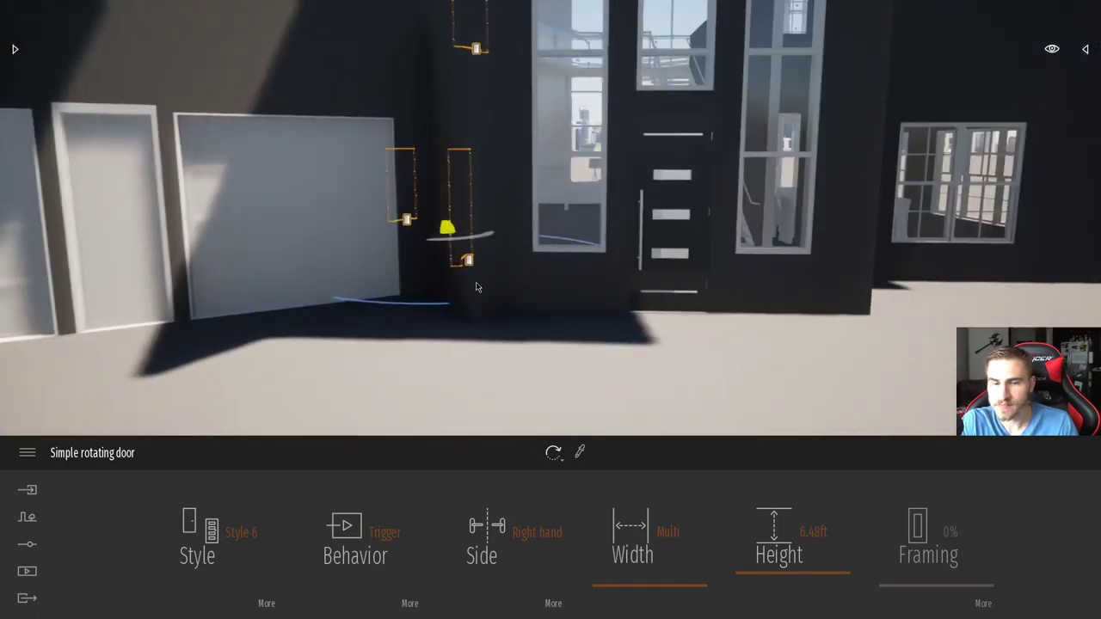
{"action": "right_click_drag", "start_coordinate": [556, 307], "coordinate": [763, 289]}
{"action": "key", "text": "a"}
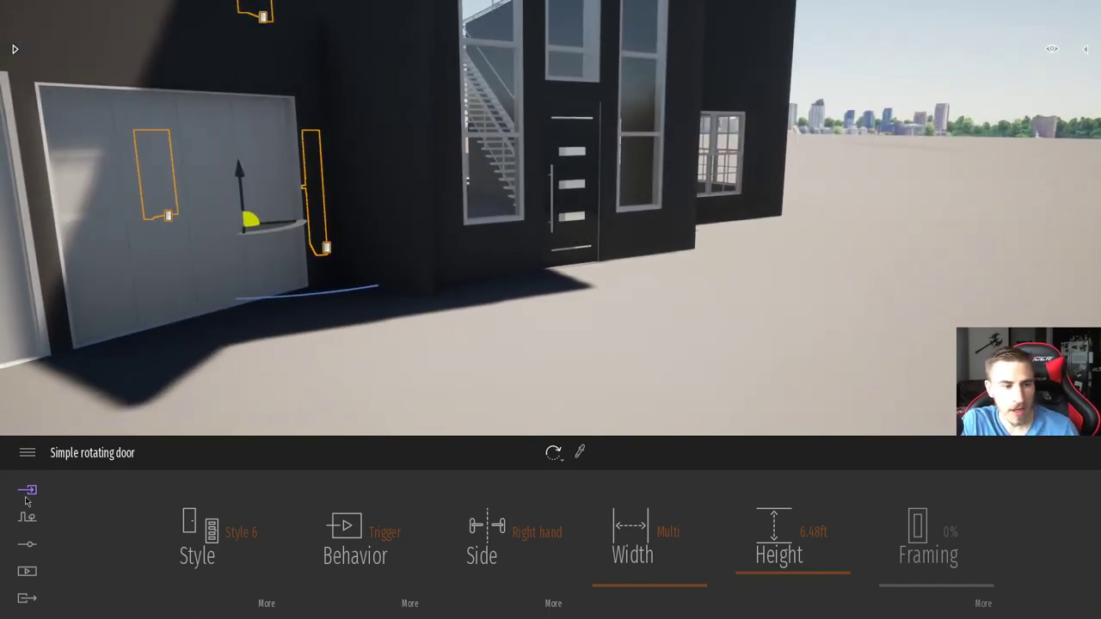
Step: Draw a character path from the ground outside the front facade, through the entry door, into the living area by the stairs
{"action": "left_click", "coordinate": [27, 543]}
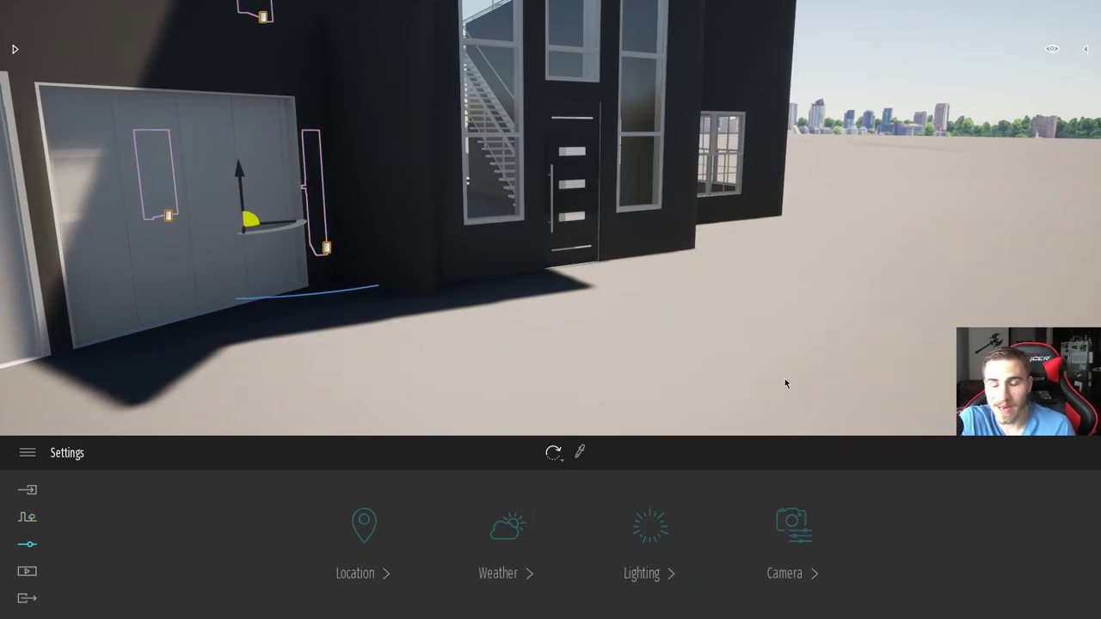
{"action": "left_click", "coordinate": [23, 526]}
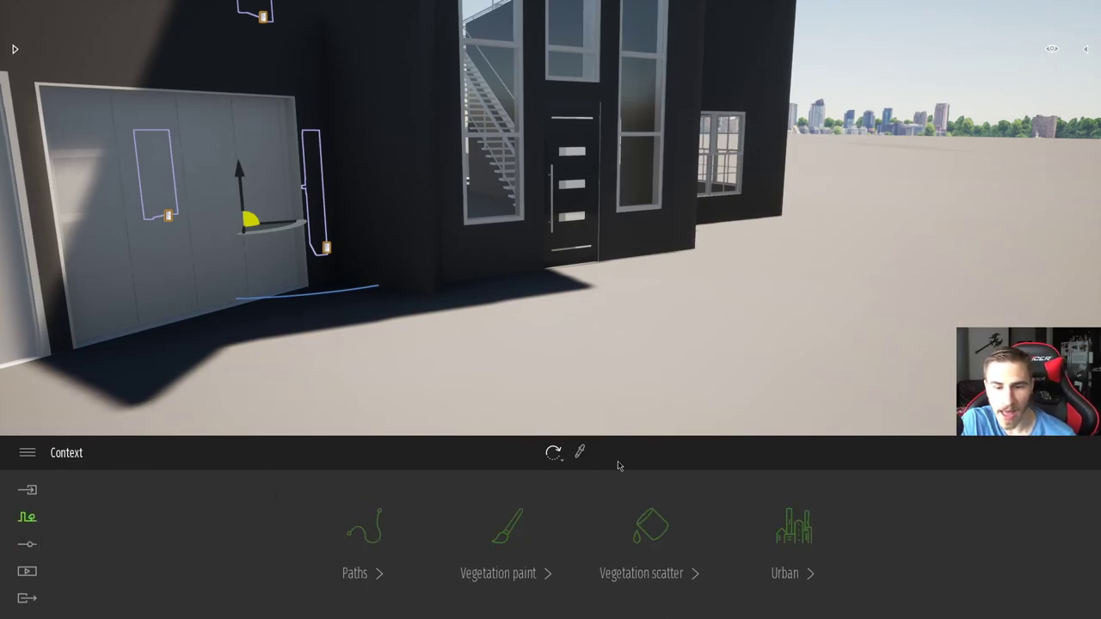
{"action": "left_click", "coordinate": [355, 533]}
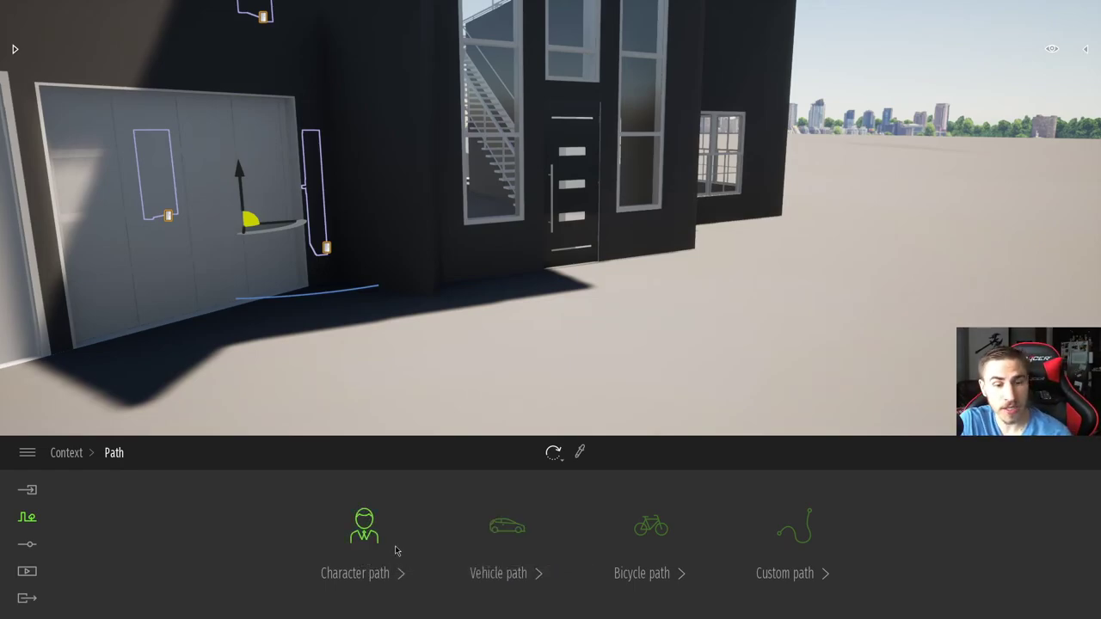
{"action": "left_click", "coordinate": [364, 528]}
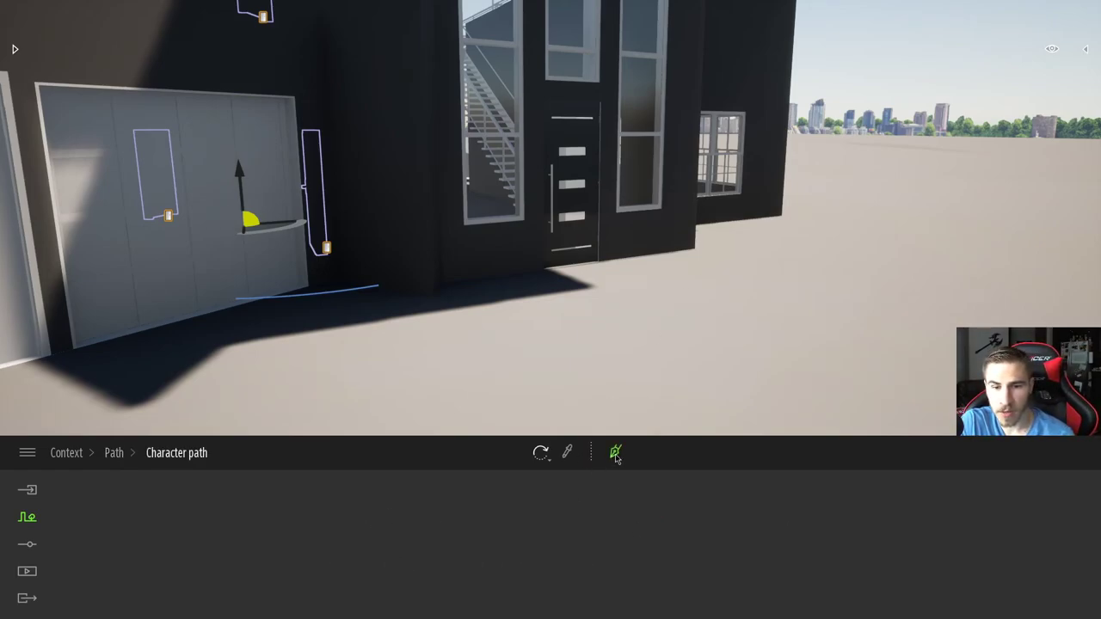
{"action": "left_click", "coordinate": [591, 283]}
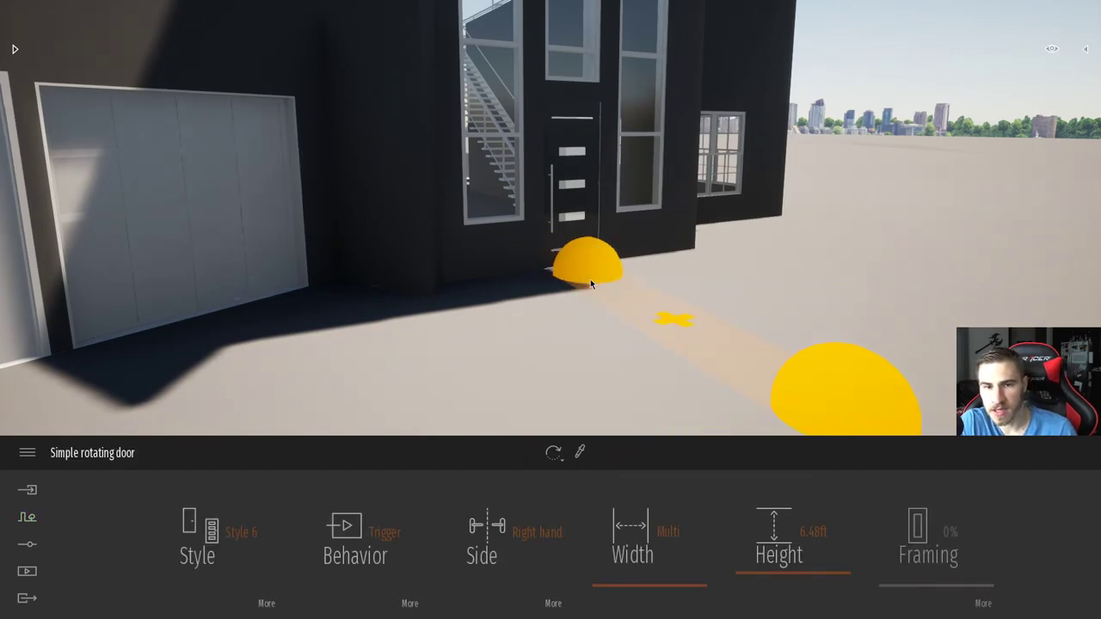
{"action": "key", "text": "w"}
{"action": "right_click_drag", "start_coordinate": [621, 246], "coordinate": [616, 249]}
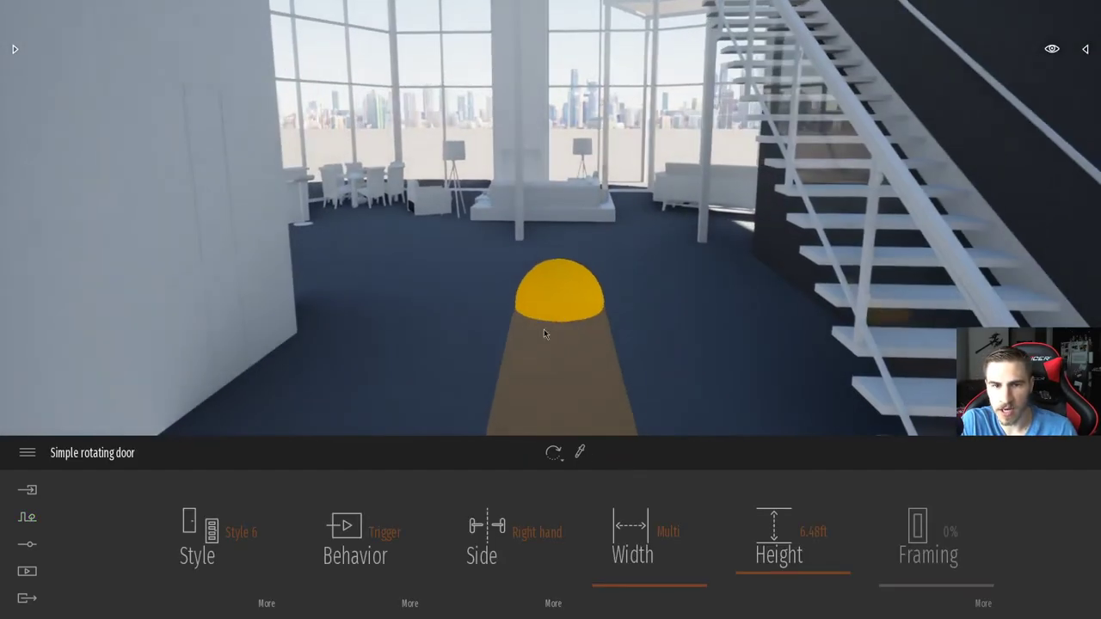
{"action": "left_click", "coordinate": [540, 334]}
{"action": "right_click_drag", "start_coordinate": [576, 322], "coordinate": [544, 329]}
{"action": "left_click_drag", "start_coordinate": [543, 327], "coordinate": [194, 480]}
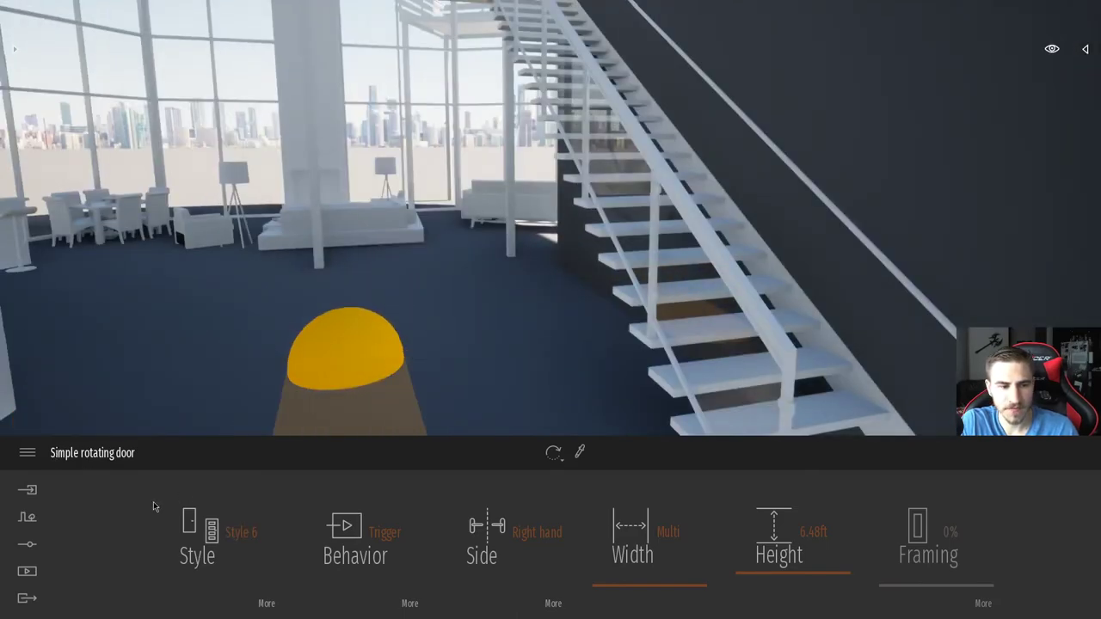
{"action": "key", "text": "Escape"}
Step: Watch the character walk the path through the entry door and inspect the door's trigger settings
{"action": "right_click_drag", "start_coordinate": [452, 246], "coordinate": [791, 246]}
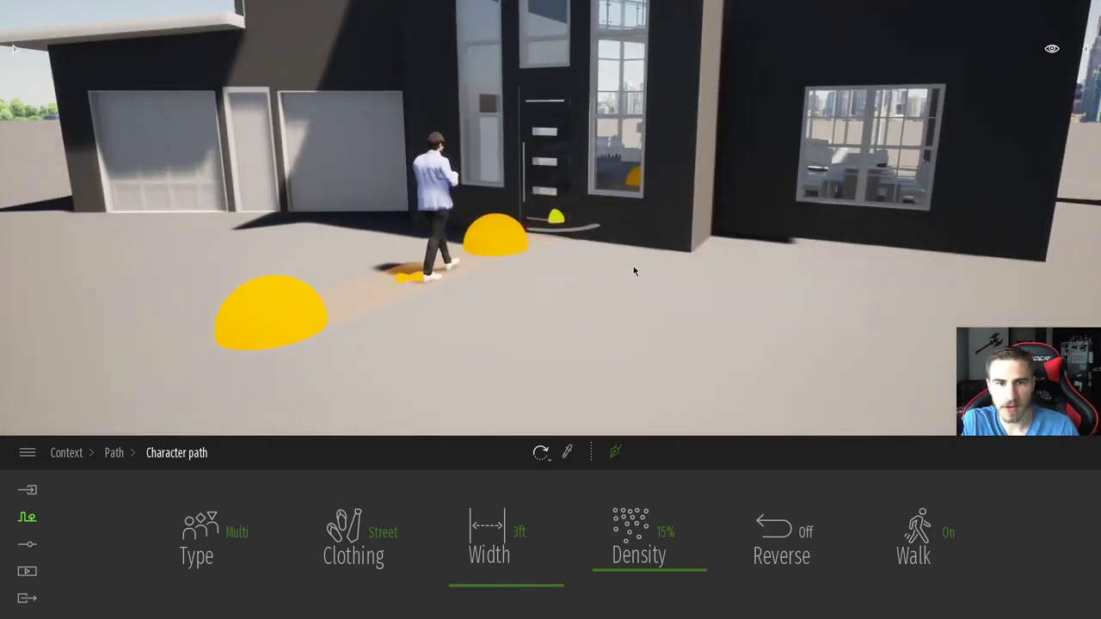
{"action": "right_click_drag", "start_coordinate": [633, 265], "coordinate": [542, 266]}
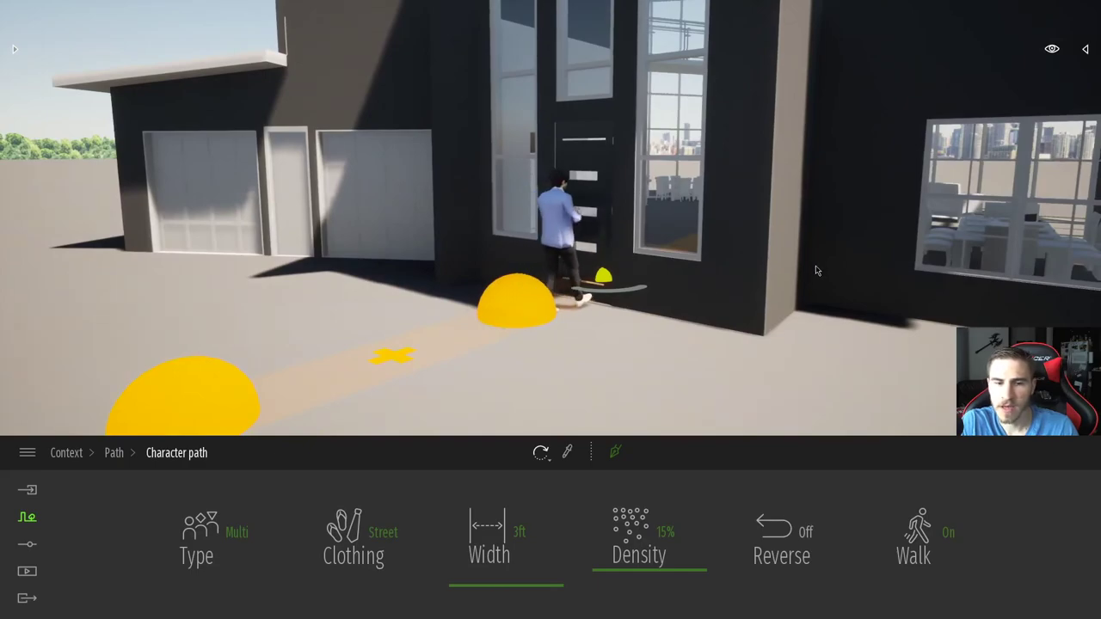
{"action": "mouse_move", "coordinate": [622, 360]}
{"action": "right_mouse_down"}
{"action": "mouse_move", "coordinate": [645, 360]}
{"action": "mouse_move", "coordinate": [601, 360]}
{"action": "right_mouse_up"}
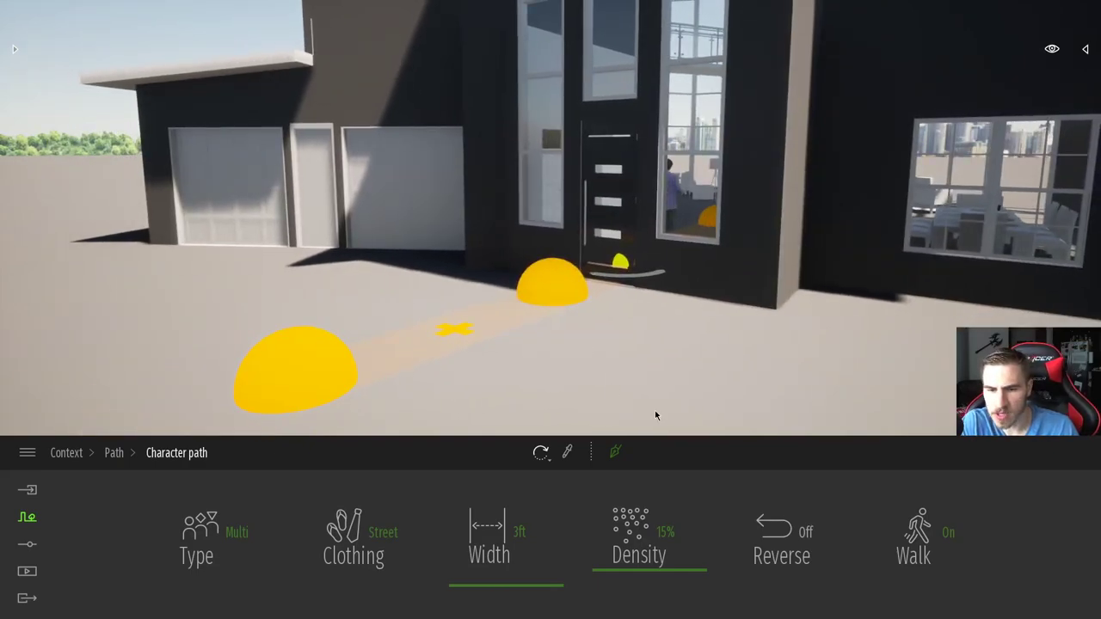
{"action": "left_click", "coordinate": [603, 190]}
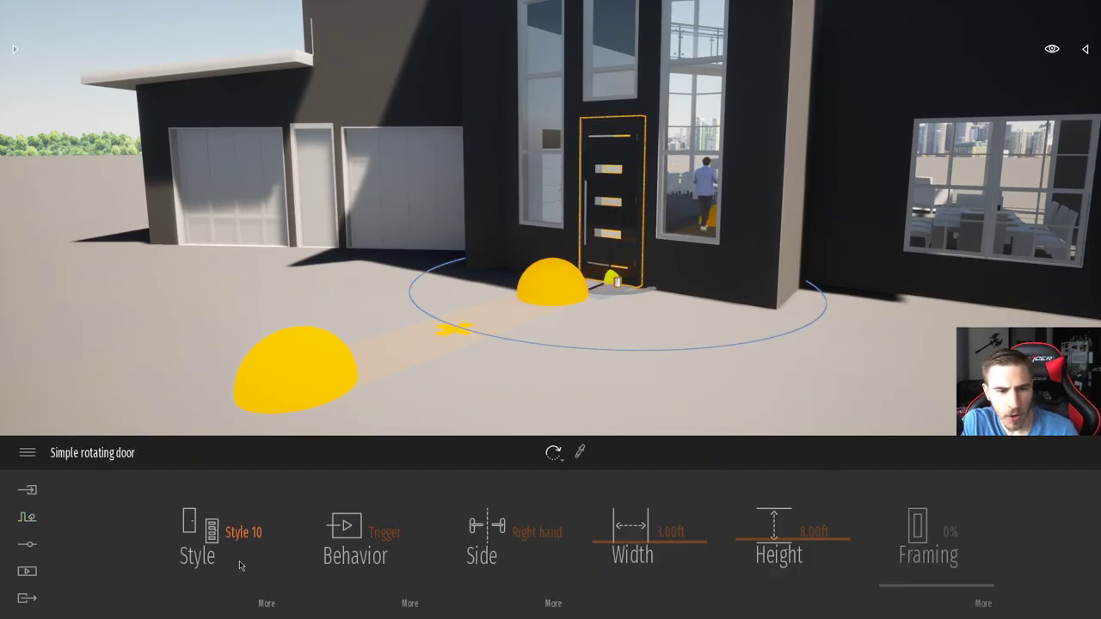
{"action": "left_click", "coordinate": [410, 602]}
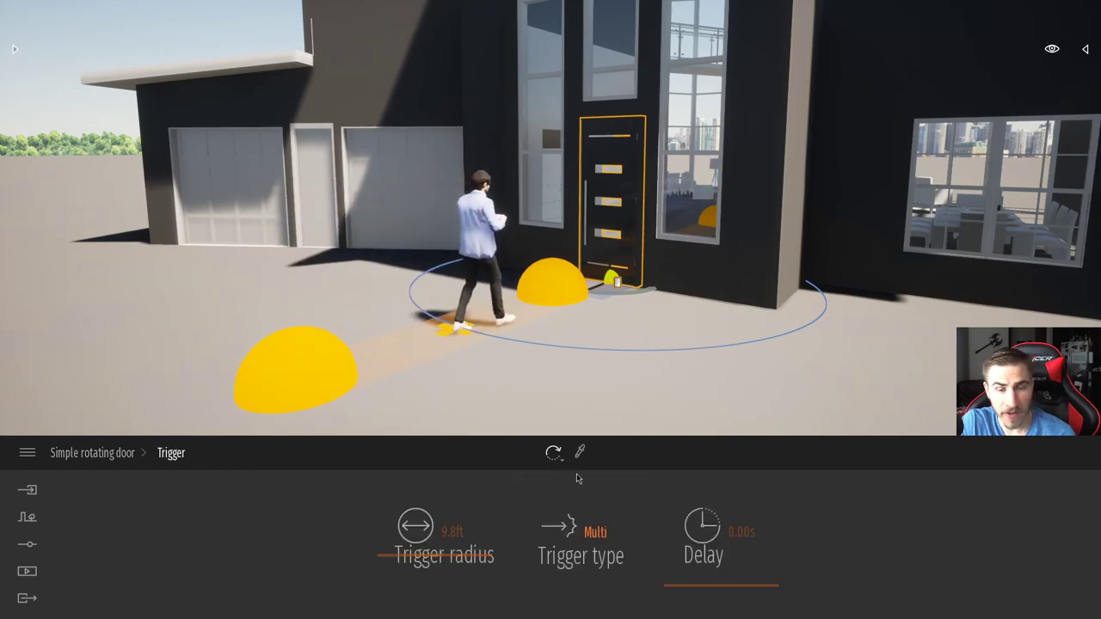
{"action": "left_click", "coordinate": [597, 309]}
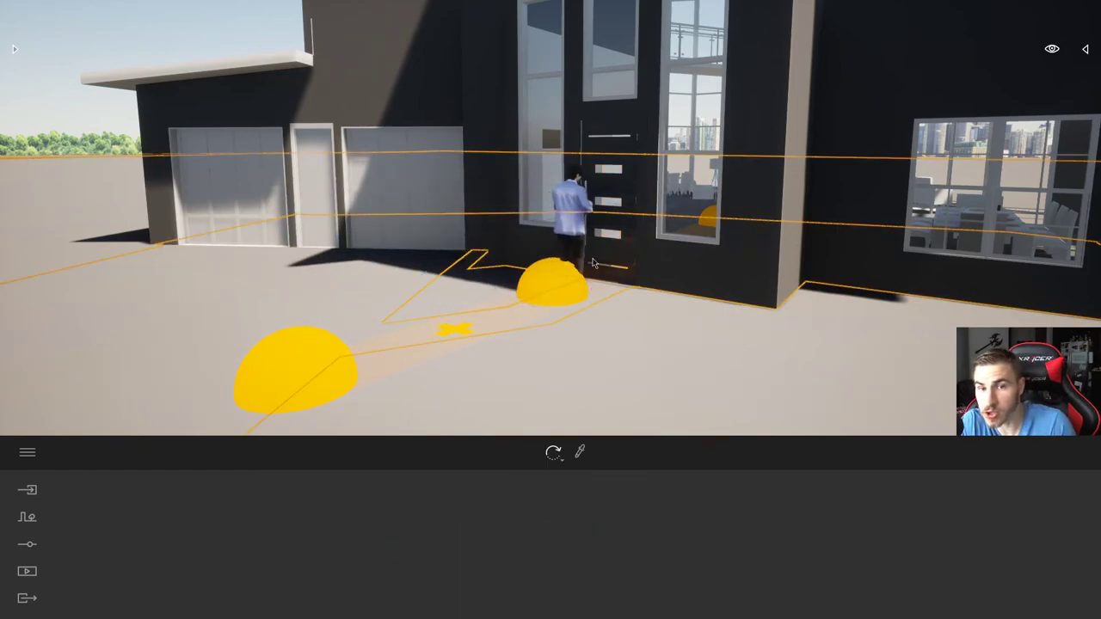
Step: Set the entry door's trigger radius to 14.7 ft and review its trigger type options
{"action": "key", "text": "s"}
{"action": "key", "text": "a"}
{"action": "right_click_drag", "start_coordinate": [596, 363], "coordinate": [653, 363]}
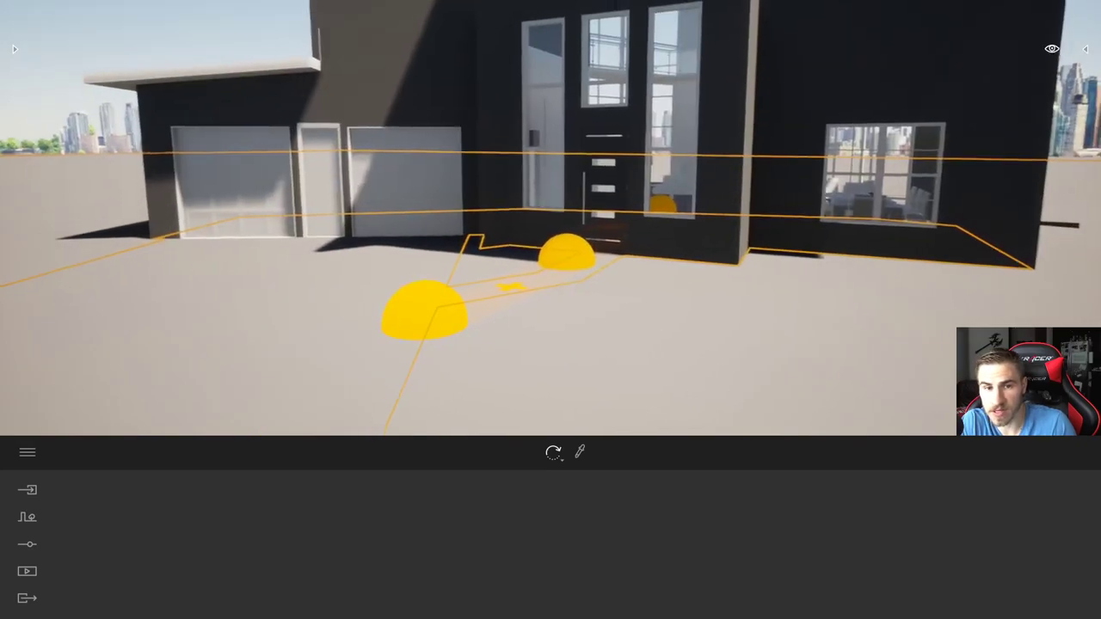
{"action": "key", "text": "w"}
{"action": "left_click_drag", "start_coordinate": [495, 367], "coordinate": [473, 368]}
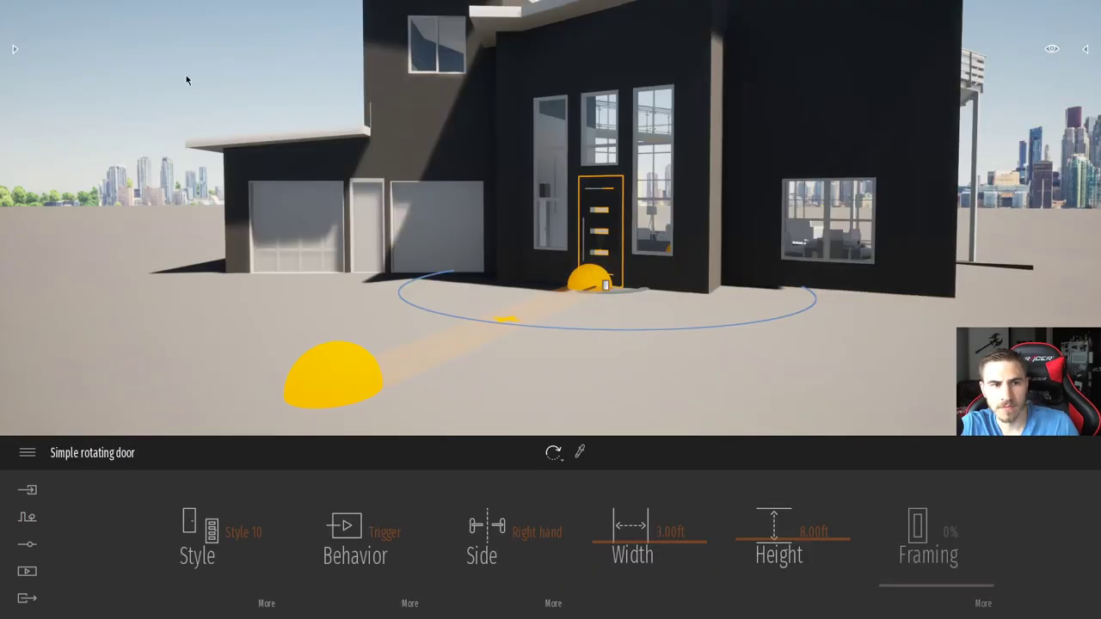
{"action": "left_click", "coordinate": [216, 105]}
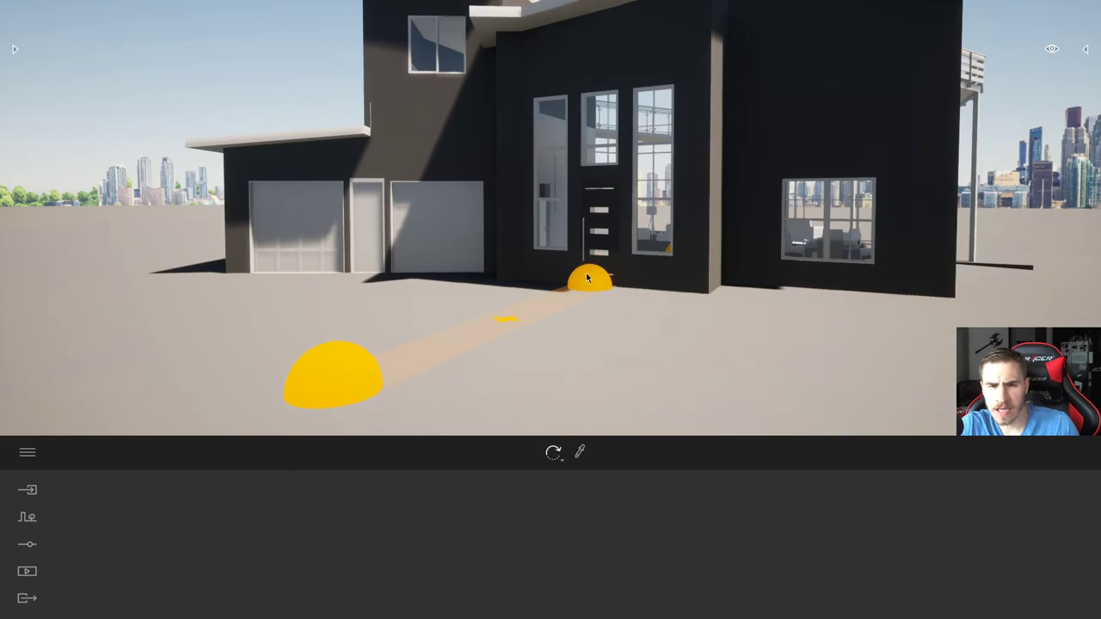
{"action": "left_click", "coordinate": [610, 243]}
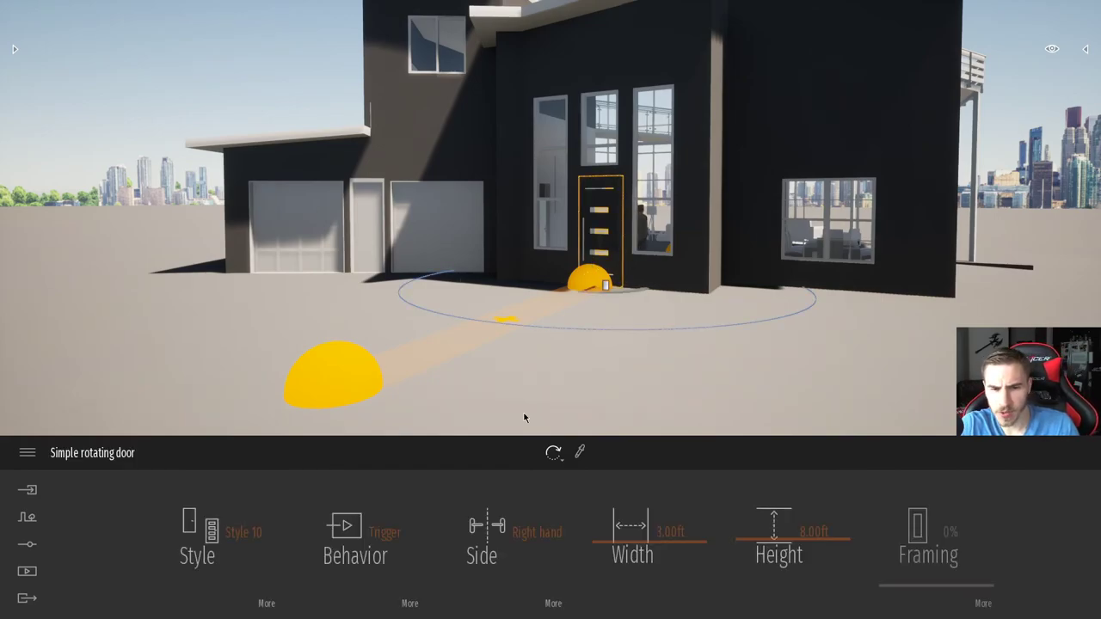
{"action": "left_click", "coordinate": [409, 603]}
{"action": "left_click", "coordinate": [582, 544]}
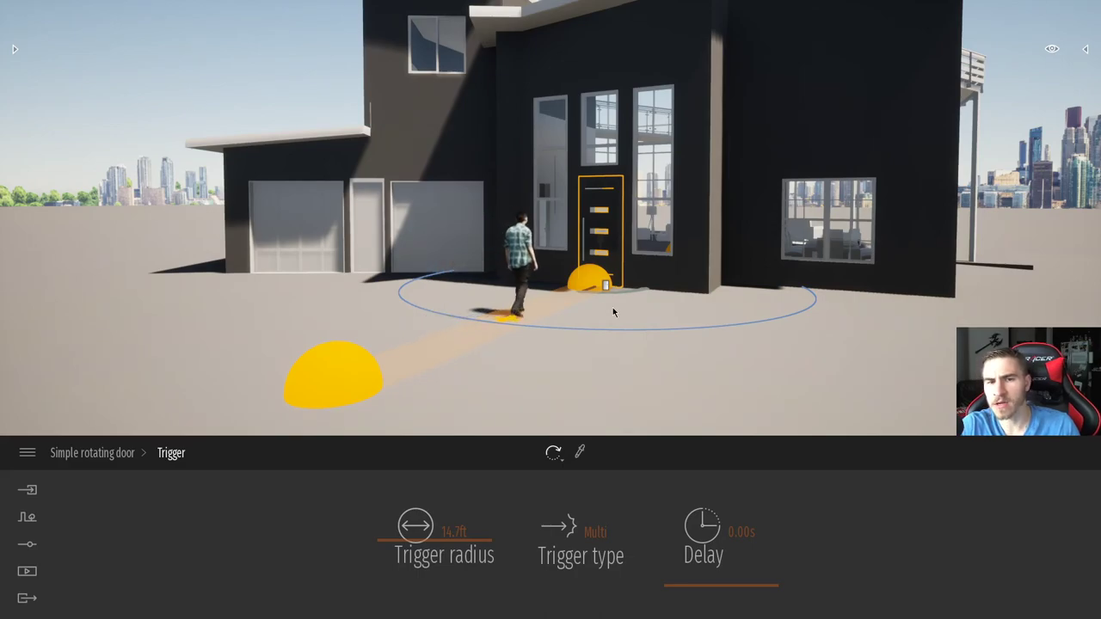
{"action": "left_click", "coordinate": [575, 324]}
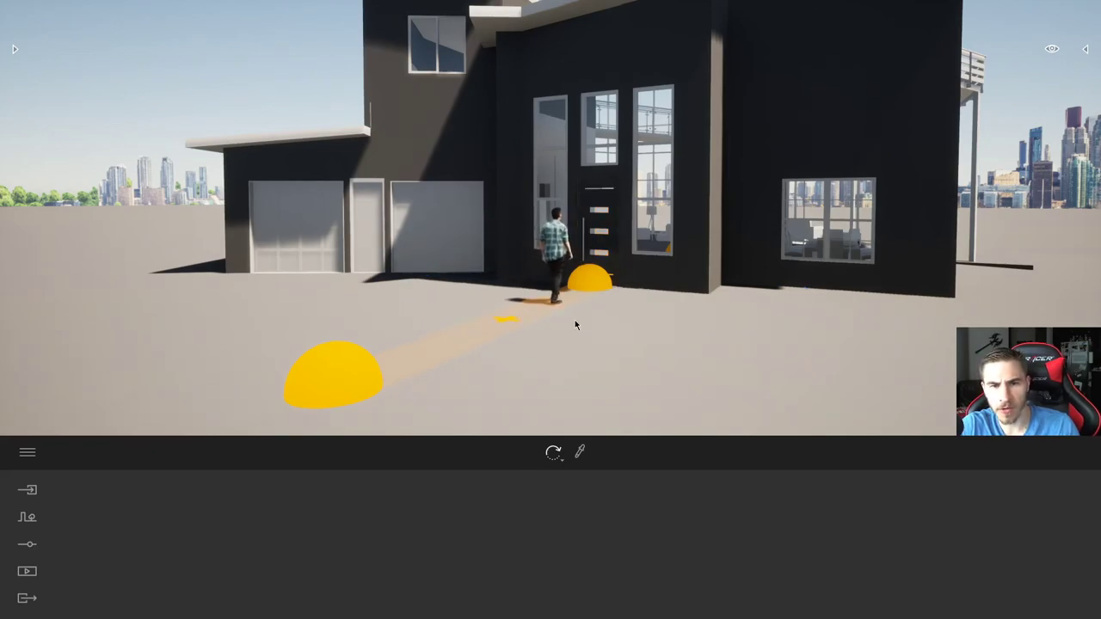
Step: Set the character path's width to 8 ft and its density to 41%
{"action": "left_click", "coordinate": [351, 372]}
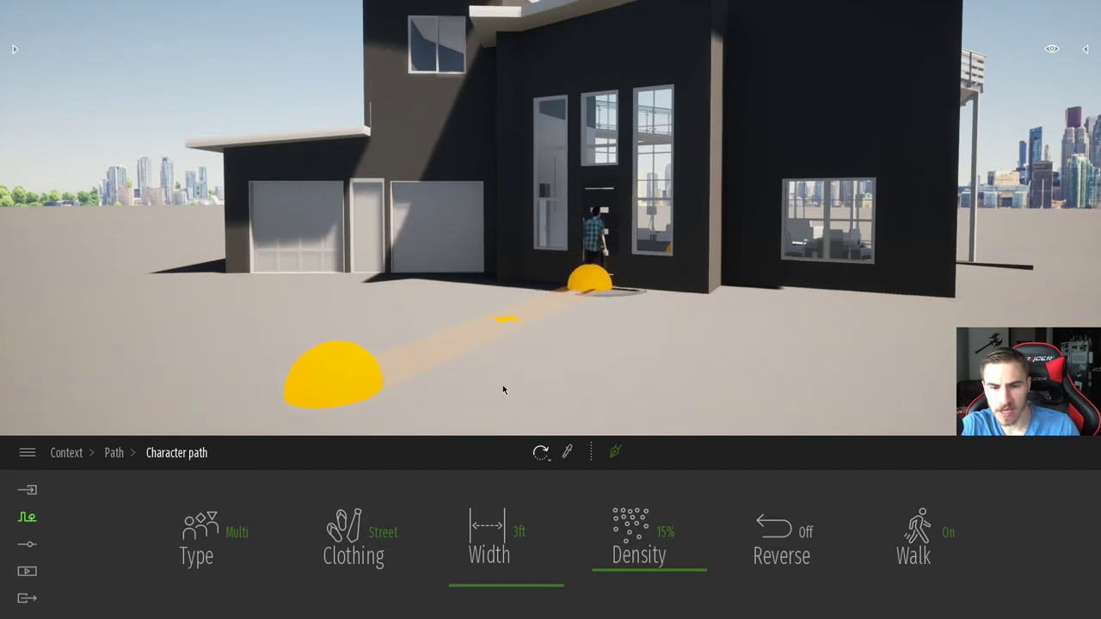
{"action": "left_click_drag", "start_coordinate": [530, 584], "coordinate": [572, 587]}
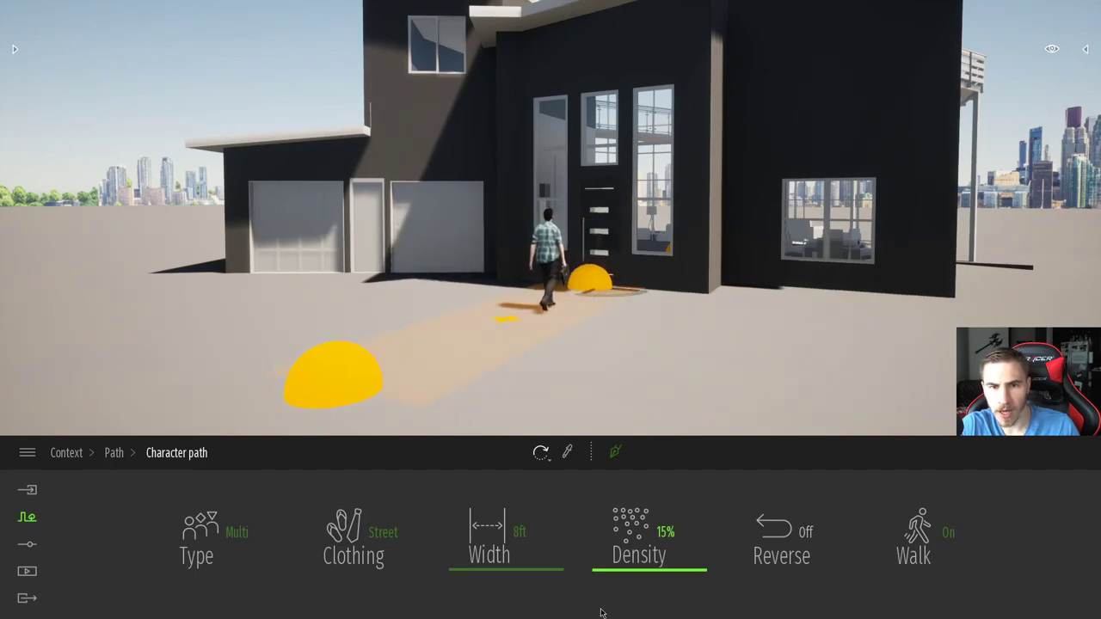
{"action": "left_click", "coordinate": [638, 580]}
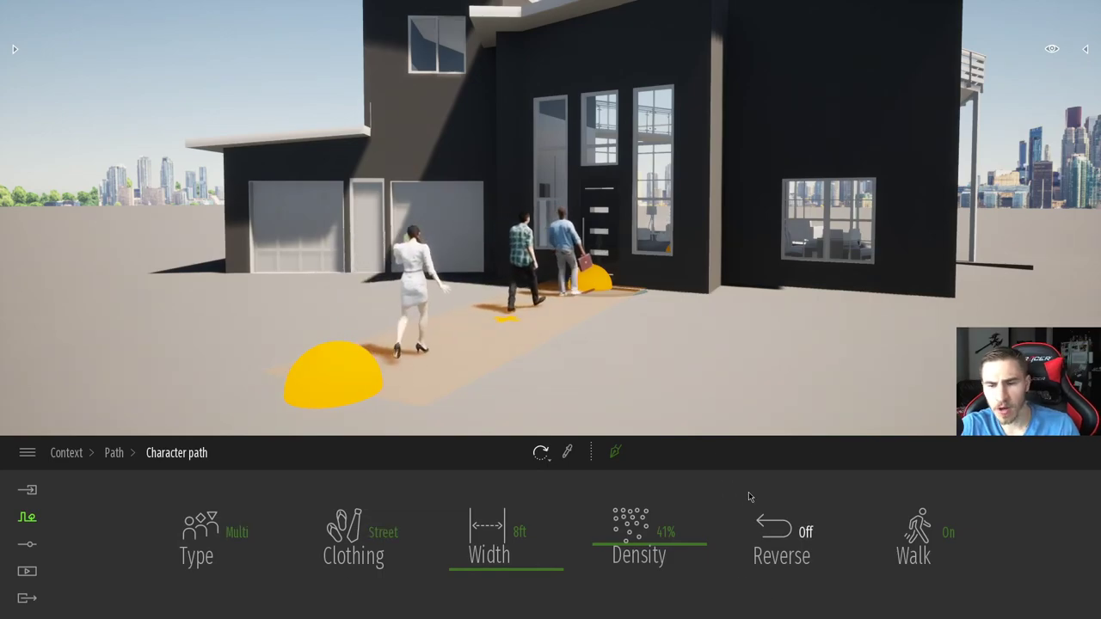
Step: Set the character path's width to 3 ft while viewing the people from in front of the entry door
{"action": "right_click_drag", "start_coordinate": [596, 320], "coordinate": [563, 301]}
{"action": "key", "text": "s"}
{"action": "key", "text": "d"}
{"action": "key", "text": "w"}
{"action": "key", "text": "a"}
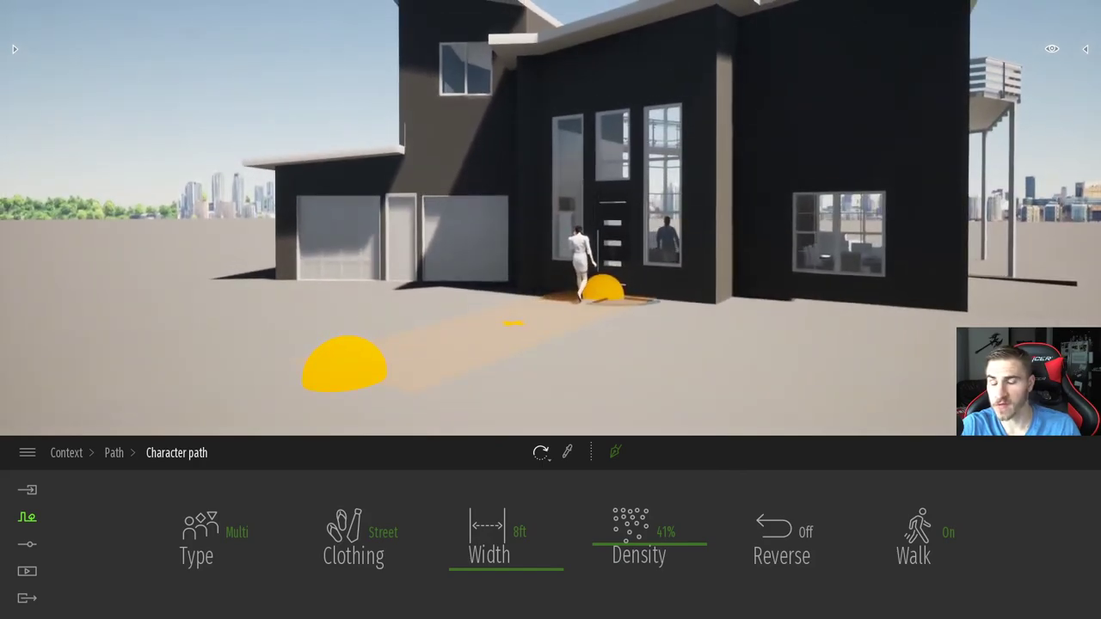
{"action": "right_click_drag", "start_coordinate": [585, 341], "coordinate": [623, 339]}
{"action": "key", "text": "a"}
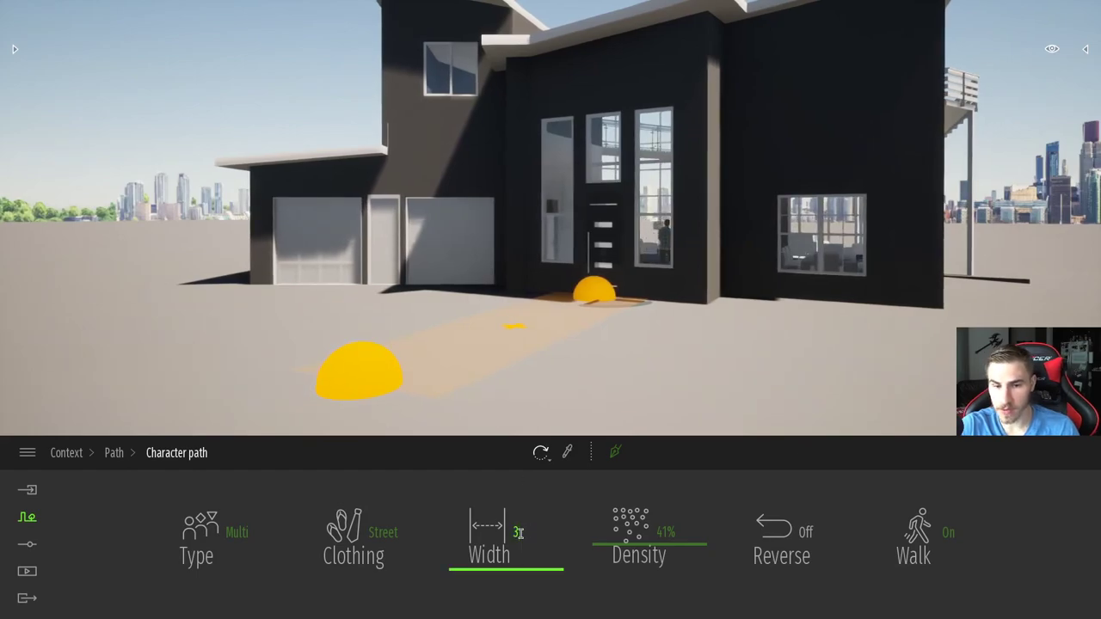
{"action": "key", "text": "Return"}
{"action": "key", "text": "a"}
{"action": "right_click_drag", "start_coordinate": [581, 337], "coordinate": [640, 334]}
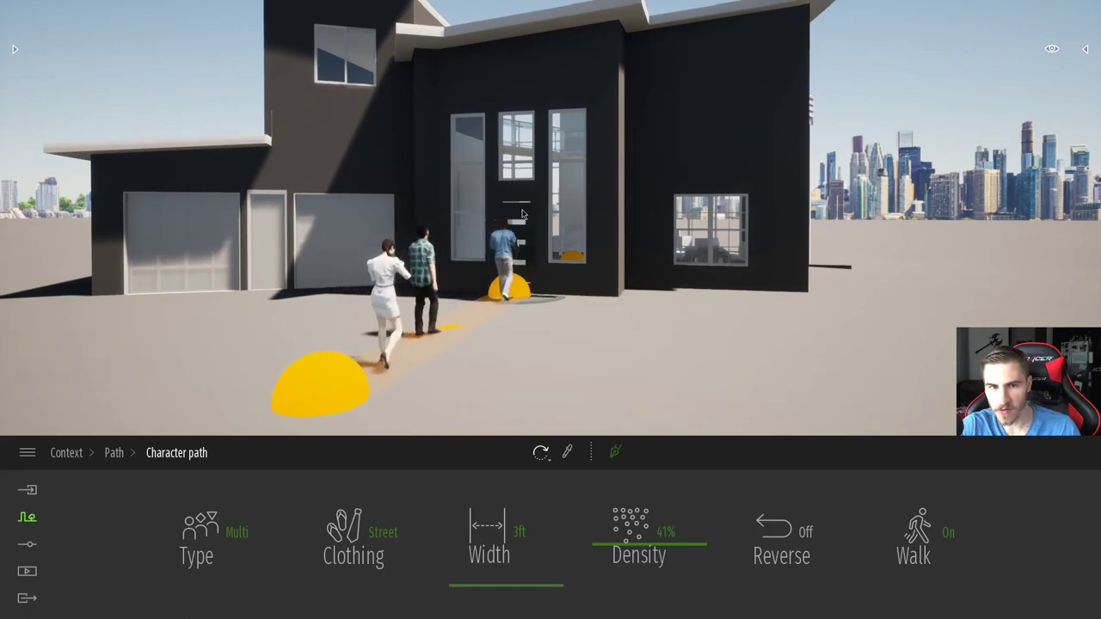
Step: Set the entry door's behavior to Open and check its trigger settings and the door from outside
{"action": "left_click", "coordinate": [520, 215]}
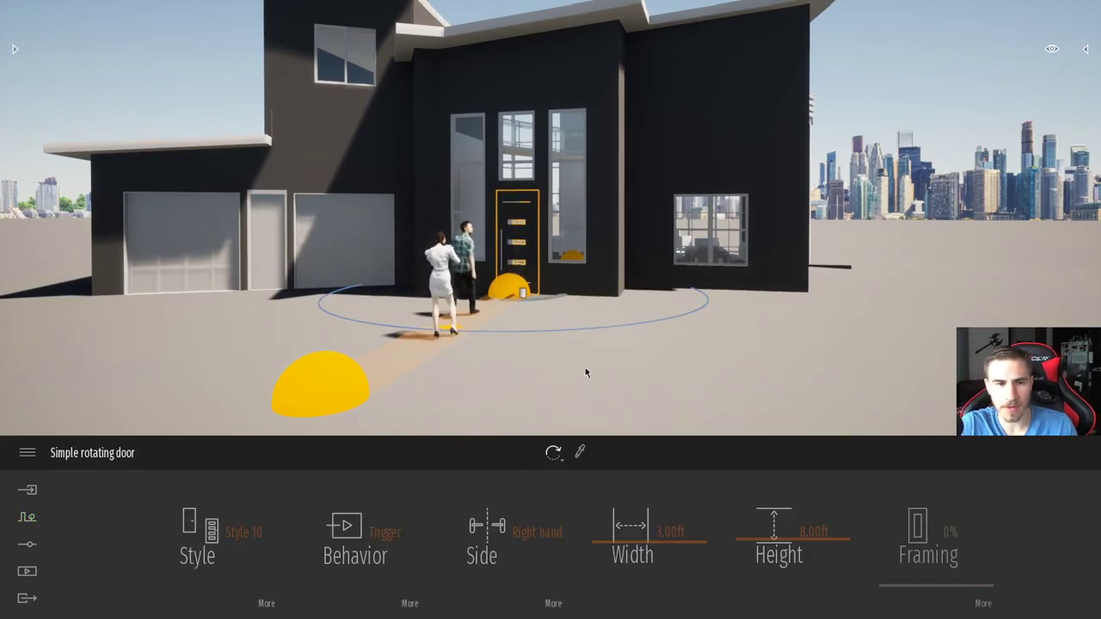
{"action": "right_click_drag", "start_coordinate": [585, 372], "coordinate": [633, 355]}
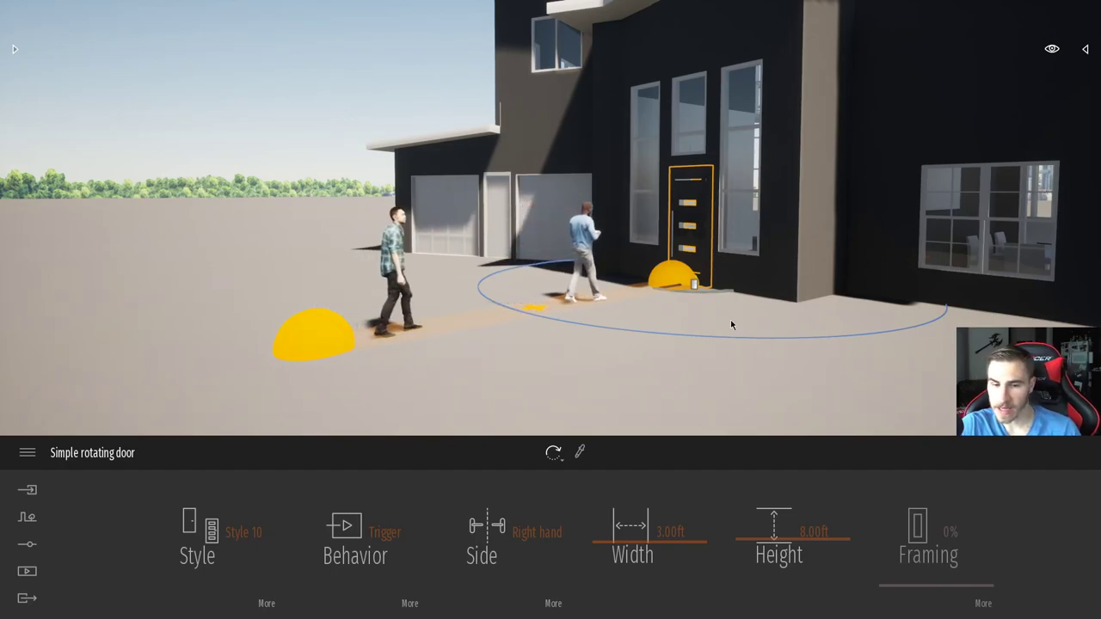
{"action": "left_click", "coordinate": [384, 532]}
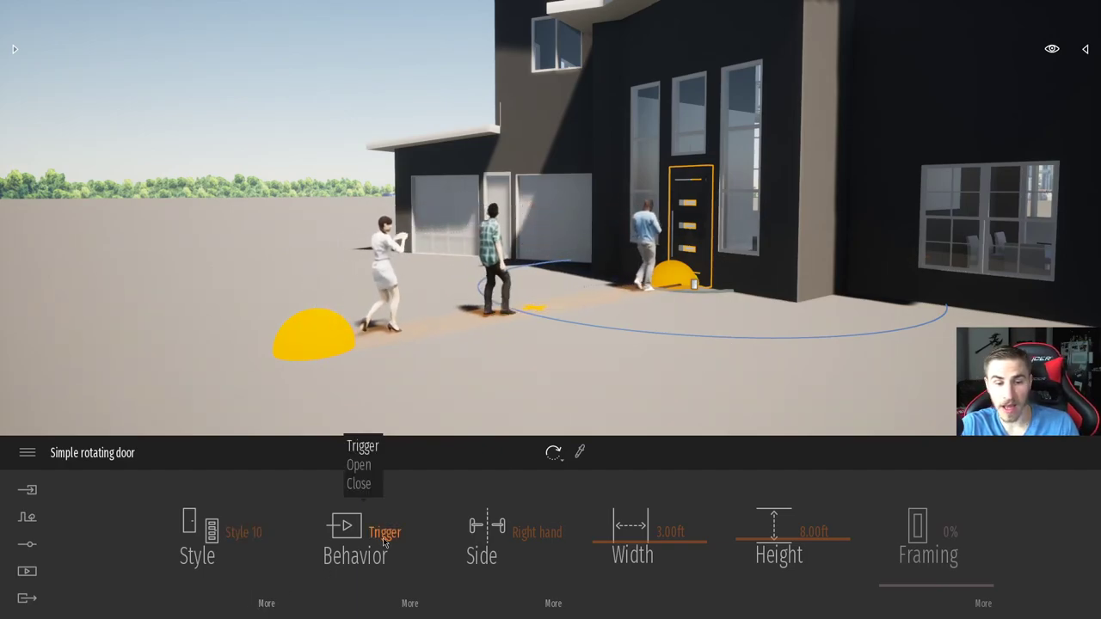
{"action": "left_click", "coordinate": [358, 464]}
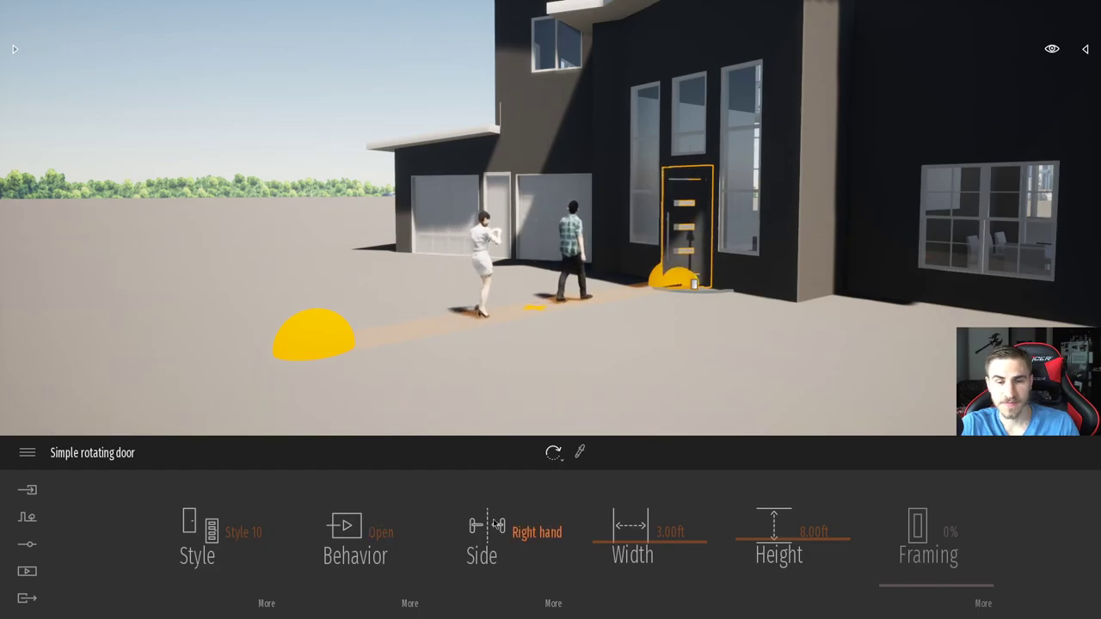
{"action": "left_click", "coordinate": [409, 603]}
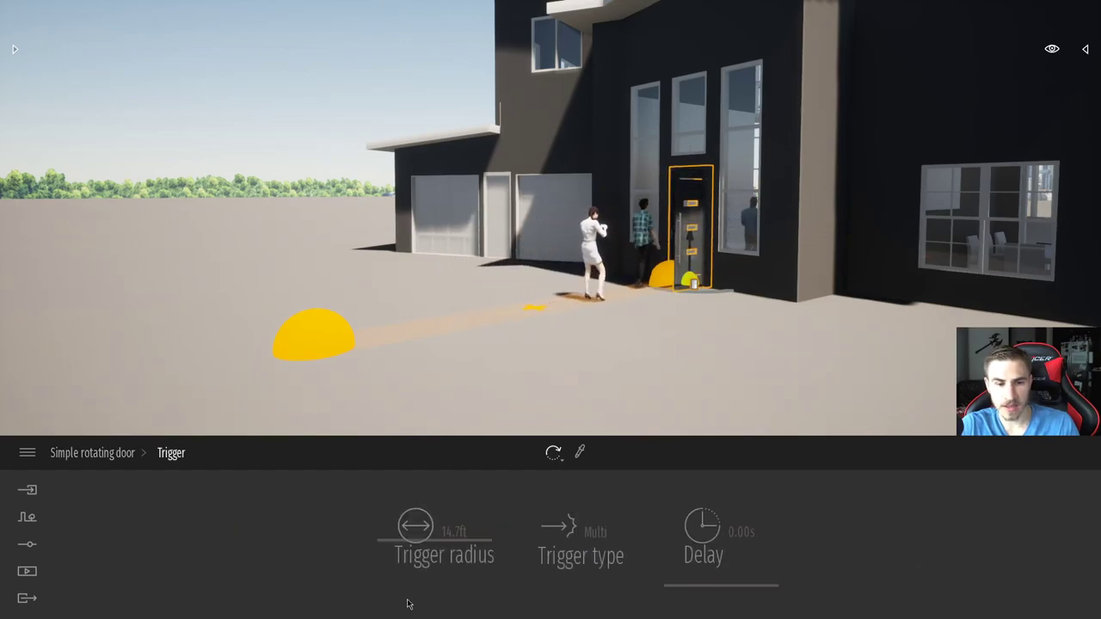
{"action": "left_click", "coordinate": [203, 51]}
{"action": "right_click_drag", "start_coordinate": [533, 224], "coordinate": [644, 278]}
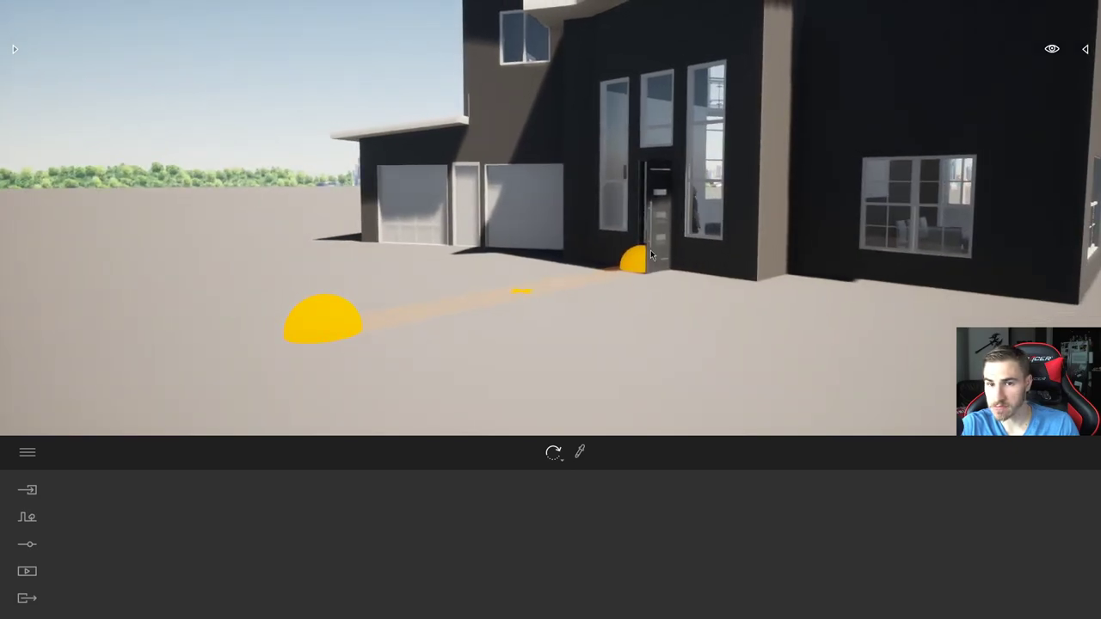
Step: Set the entry door's behavior to Trigger and open its trigger settings
{"action": "left_click", "coordinate": [655, 219]}
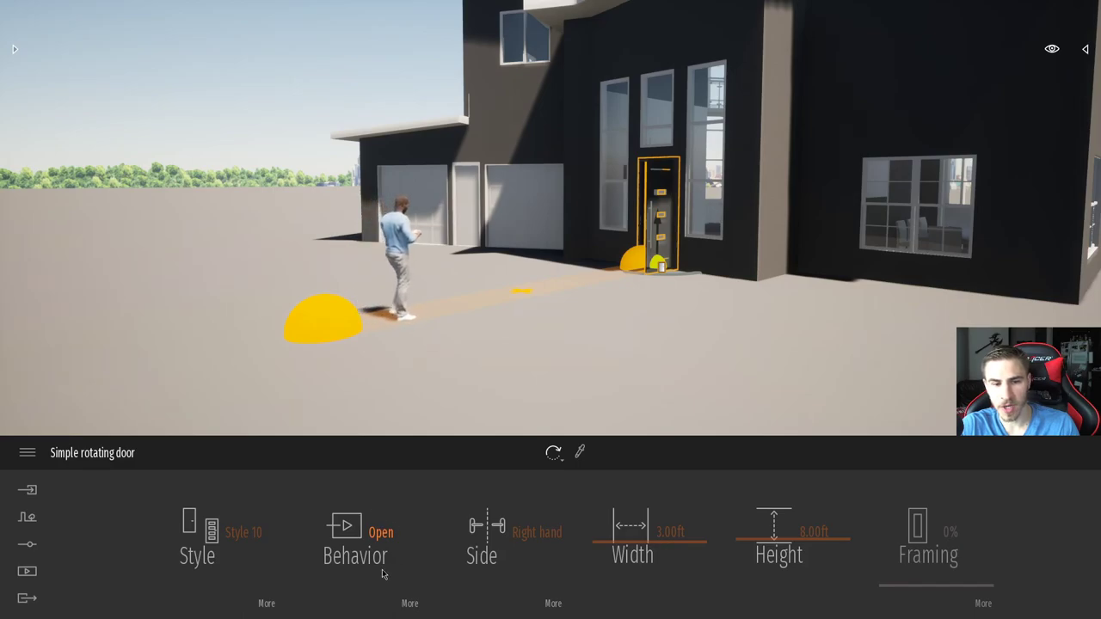
{"action": "right_click_drag", "start_coordinate": [586, 353], "coordinate": [628, 346]}
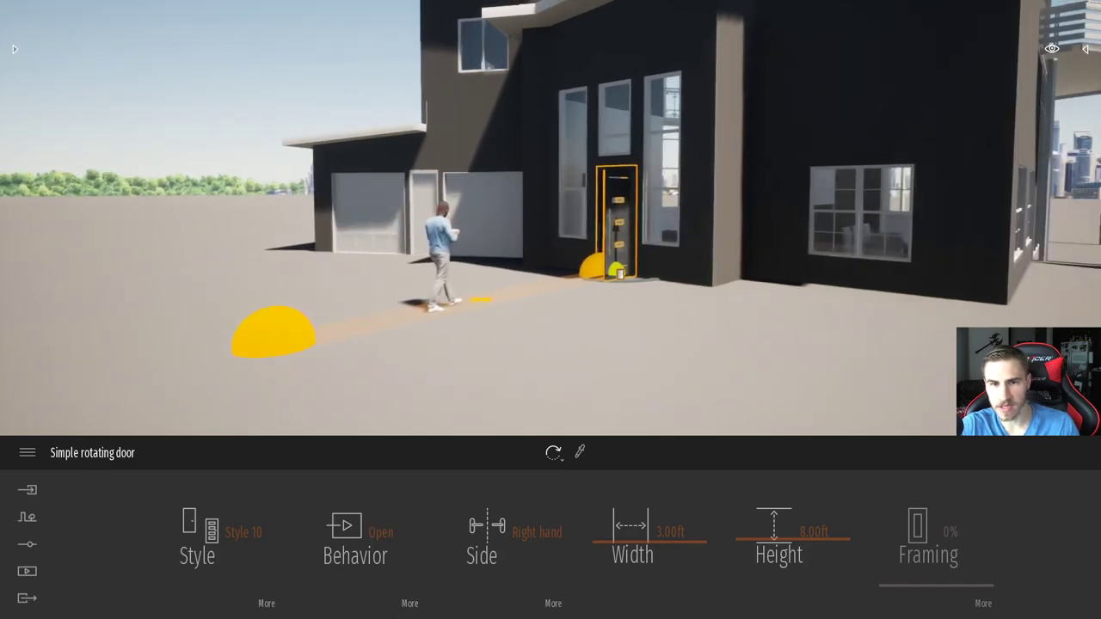
{"action": "left_click", "coordinate": [381, 532]}
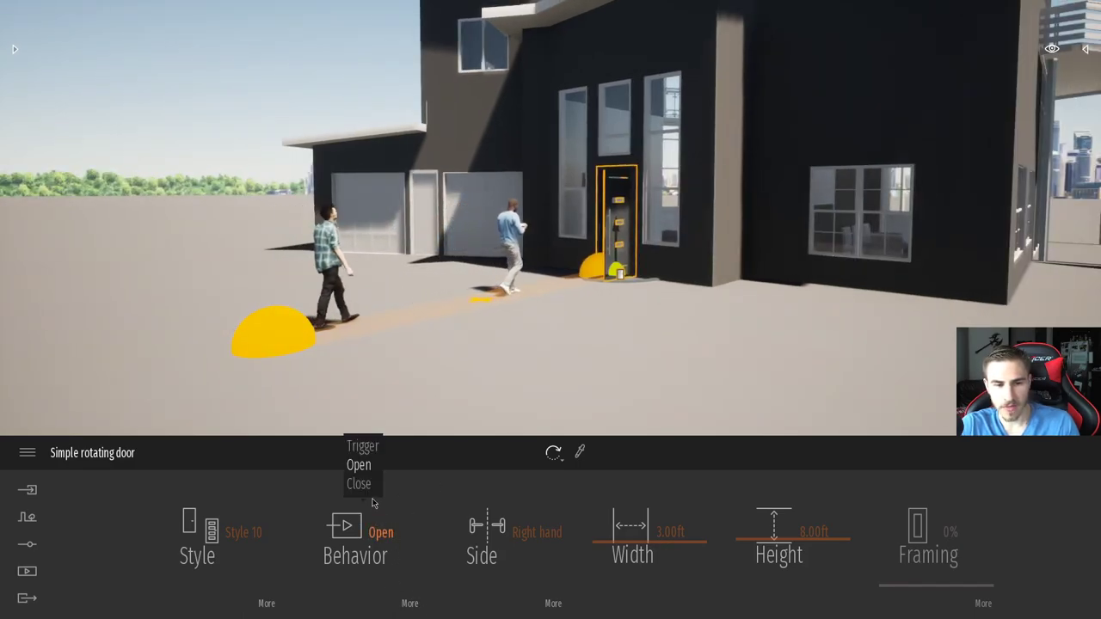
{"action": "left_click", "coordinate": [363, 447]}
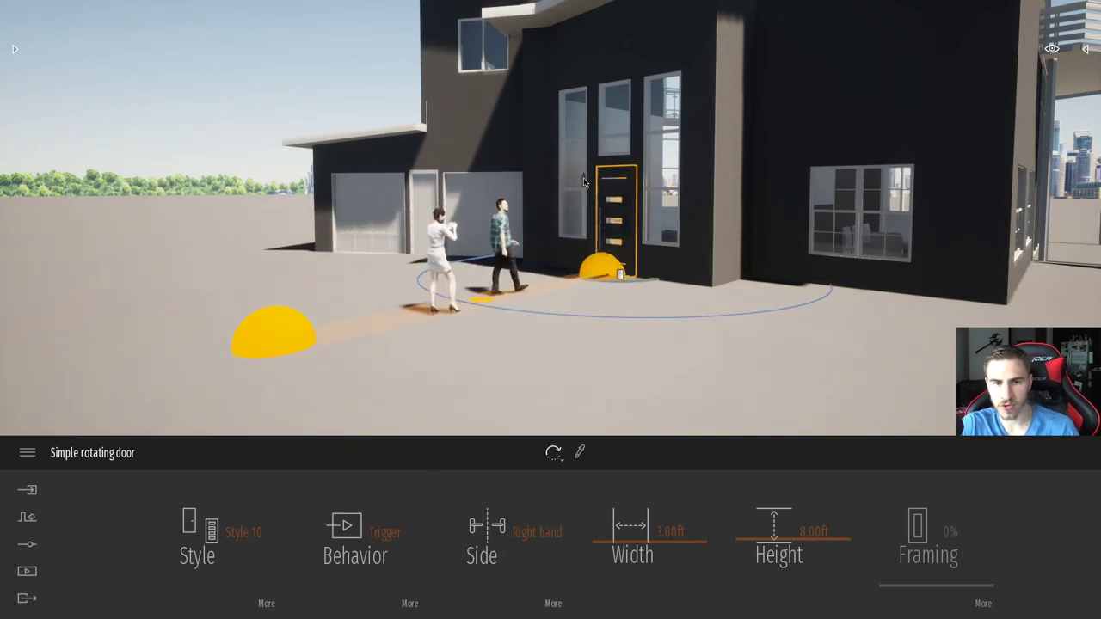
{"action": "left_click", "coordinate": [402, 600]}
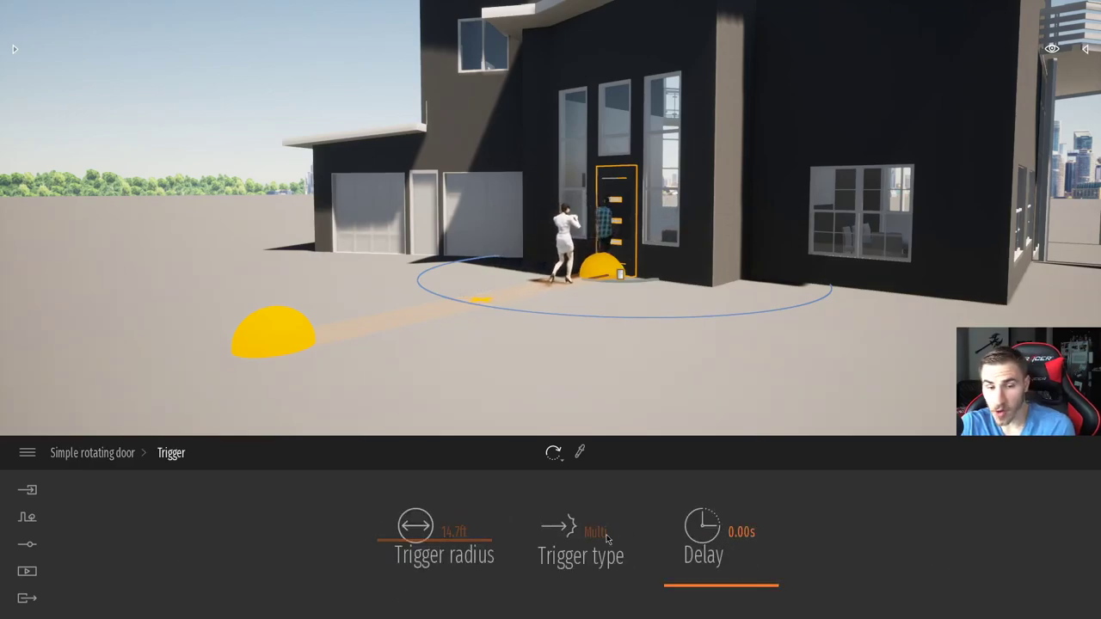